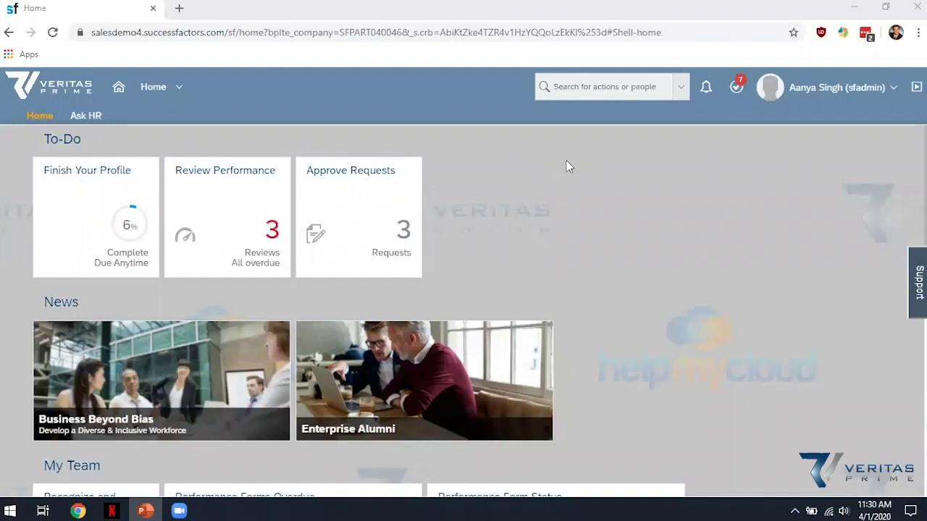
Search for "manage org pay job" and open the Manage Organization, Pay and Job Structures page
left_click(566, 88)
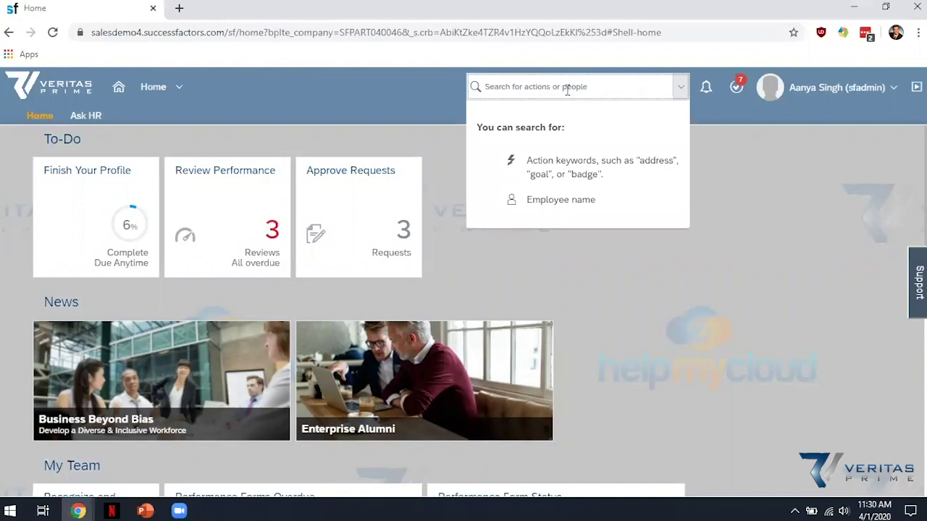
type("manage org pay job")
key("Return")
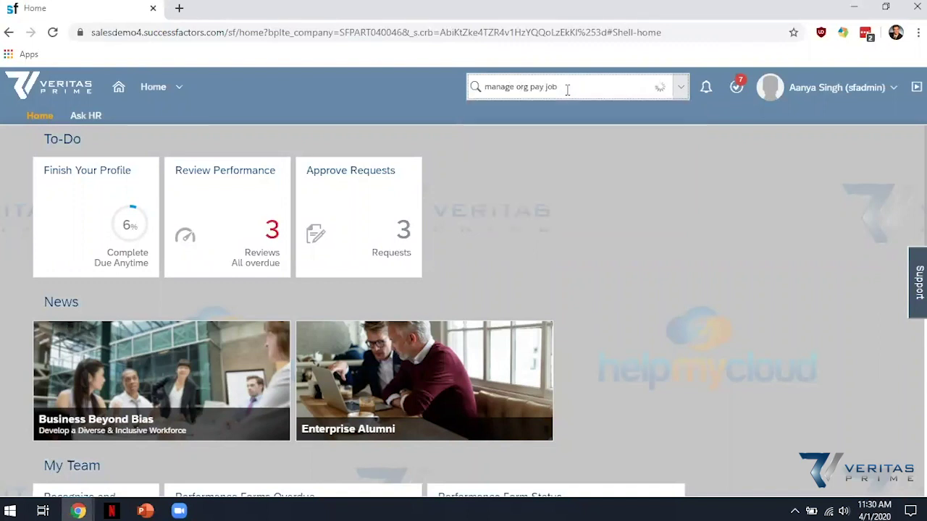
left_click(569, 110)
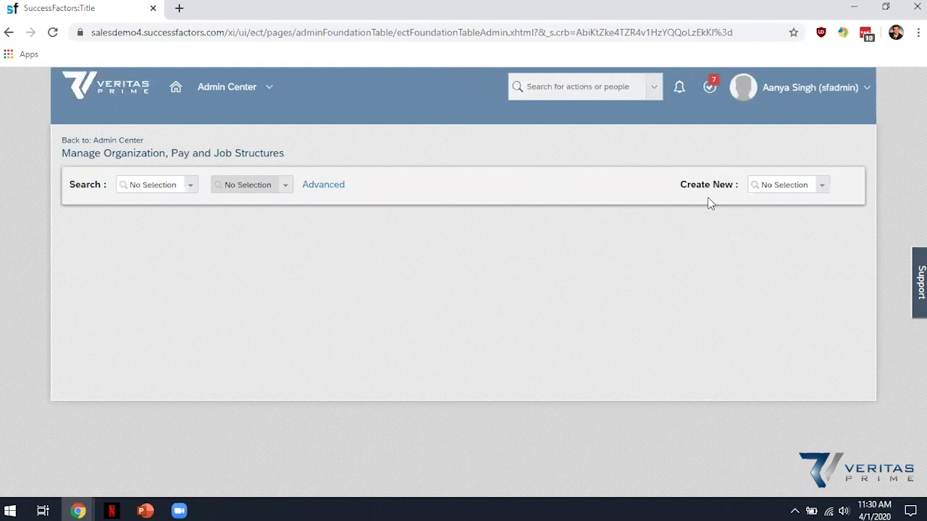
Start creating a new Workflow object in Manage Organization, Pay and Job Structures
left_click(782, 187)
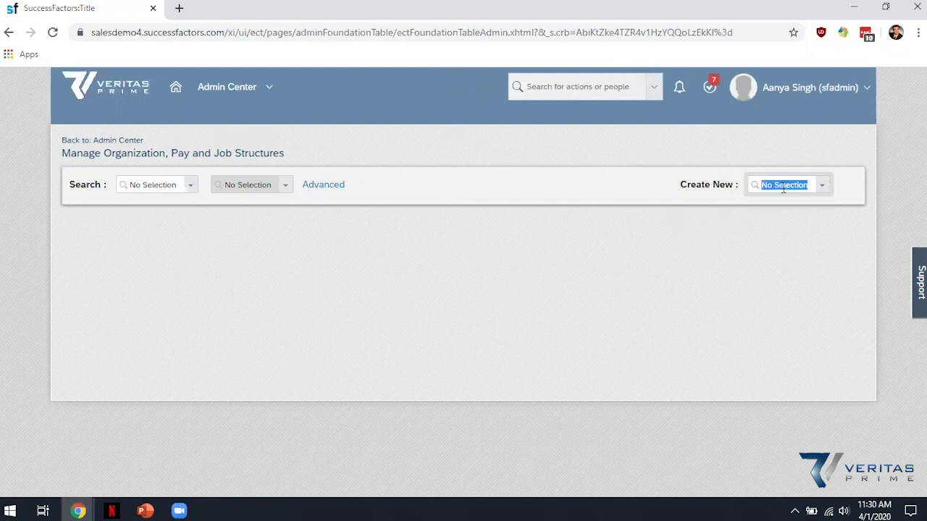
type("workflow")
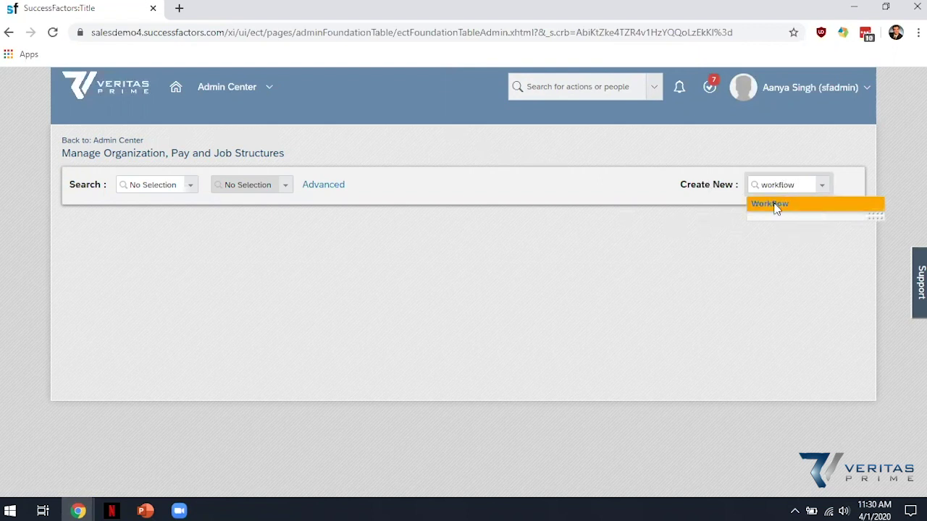
left_click(774, 206)
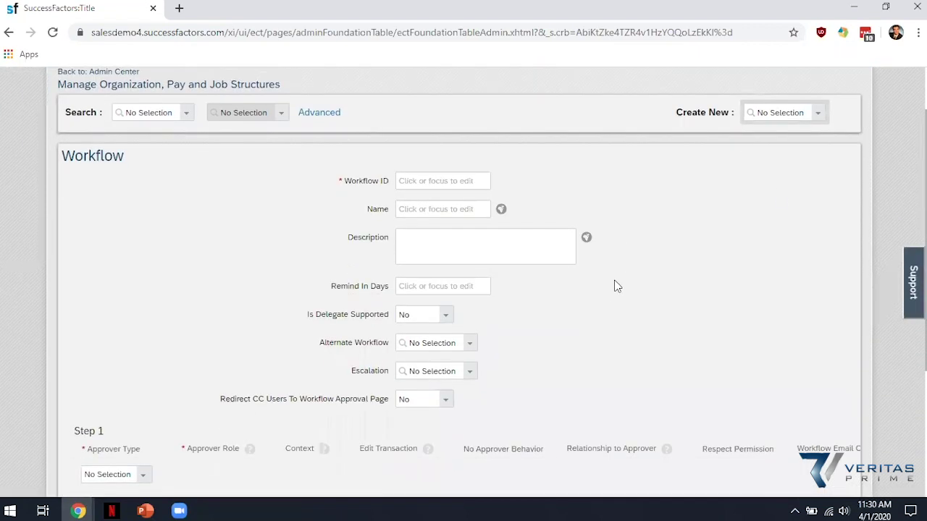
Set the workflow's ID to COVID19_TImeOff and its name to COVID19 Time Off Approval
left_click(453, 174)
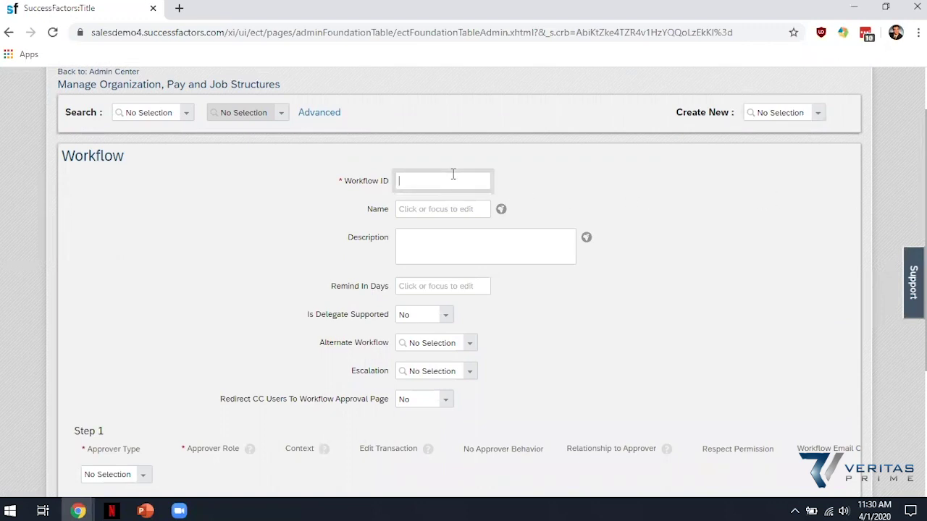
type("COVID19_TimeOff")
key("Tab")
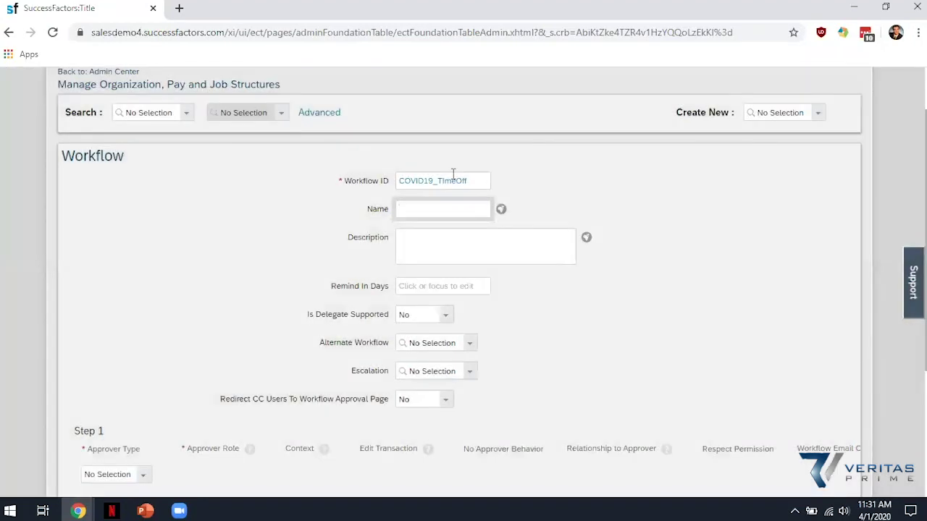
type("COVID1")
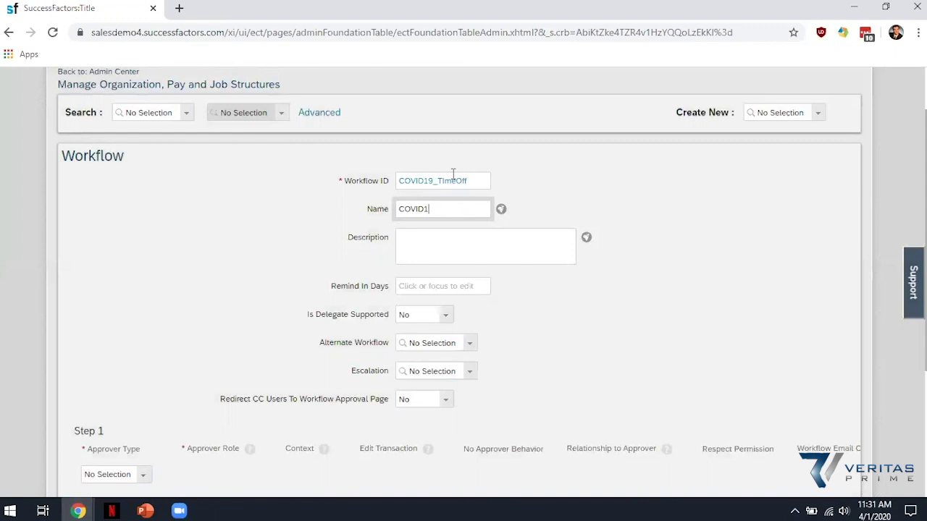
type("9 Time o")
key("BackSpace")
type("Off")
key("BackSpace")
key("BackSpace")
type("ff Approval")
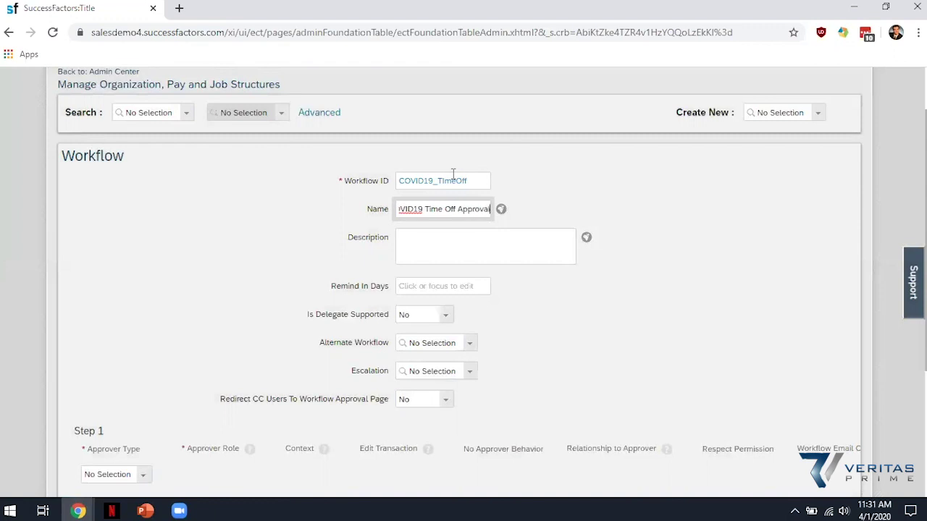
Set the Step 1 approver type to Role with Manager as approver role, and save the workflow
scroll(233, 276, "down", 2)
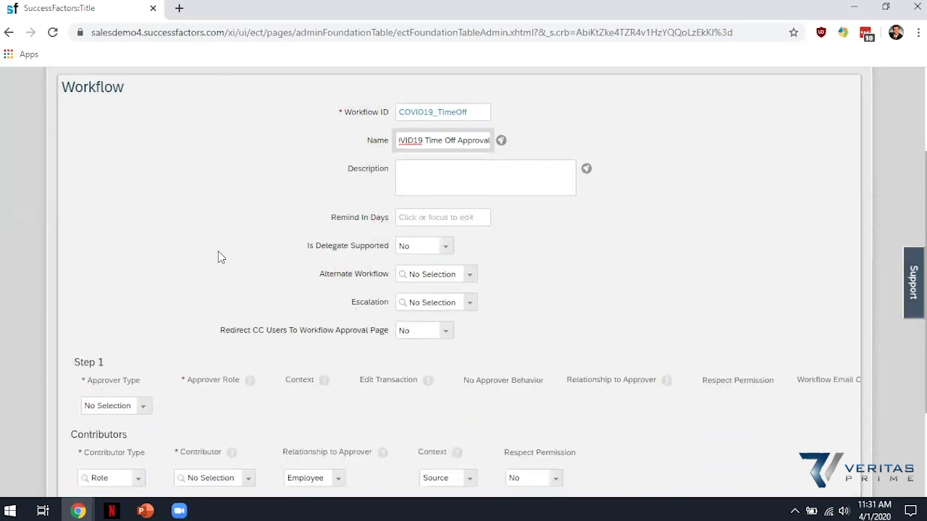
scroll(202, 266, "down", 1)
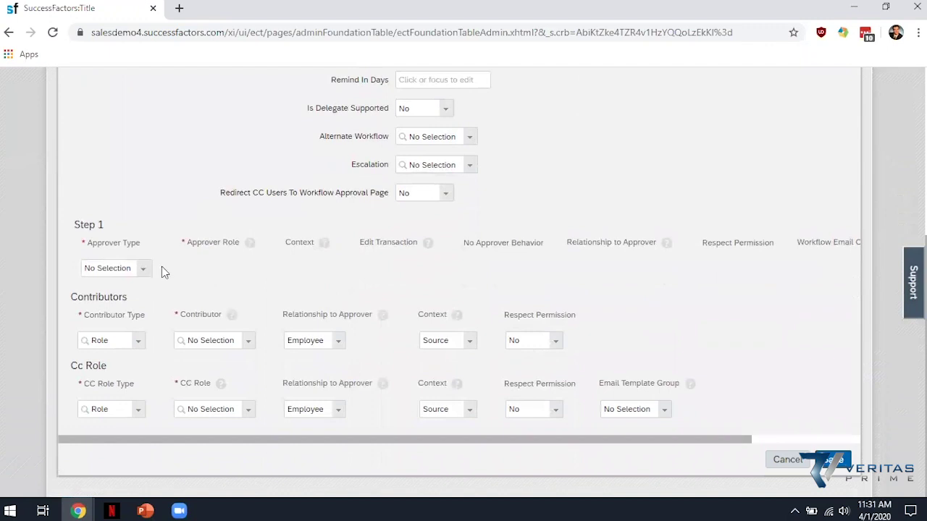
left_click(143, 269)
left_click(102, 298)
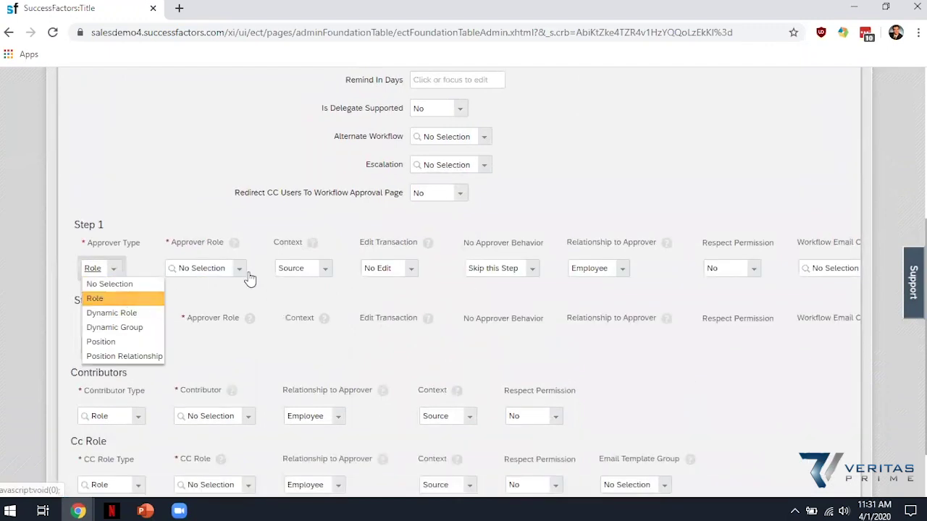
left_click(239, 279)
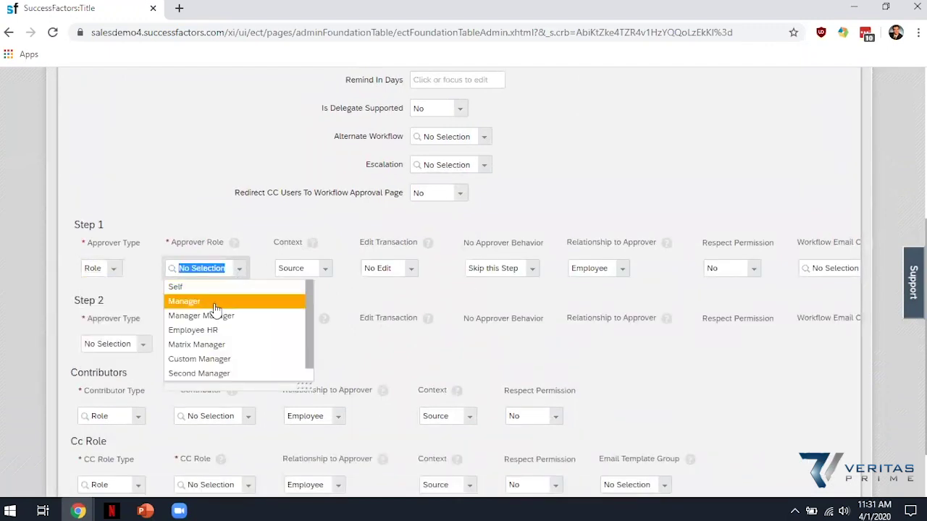
left_click(215, 301)
scroll(255, 303, "down", 1)
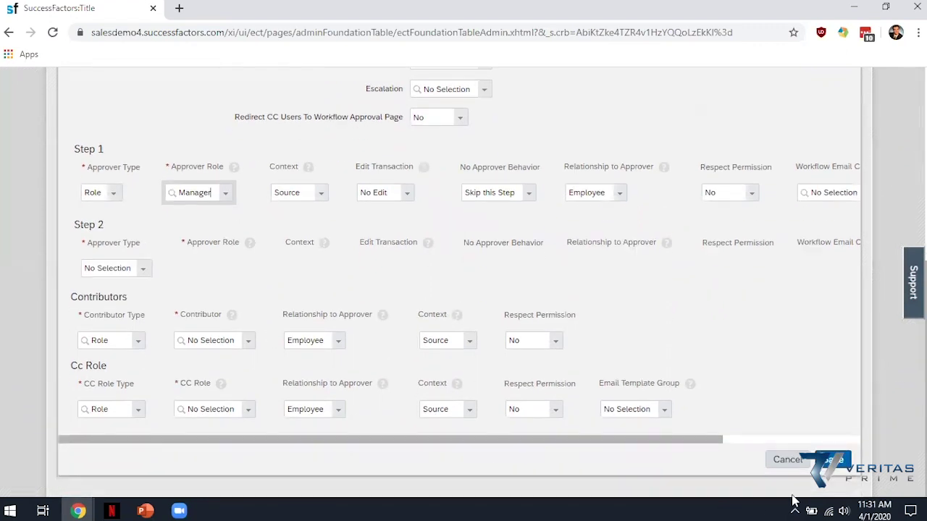
left_click(839, 461)
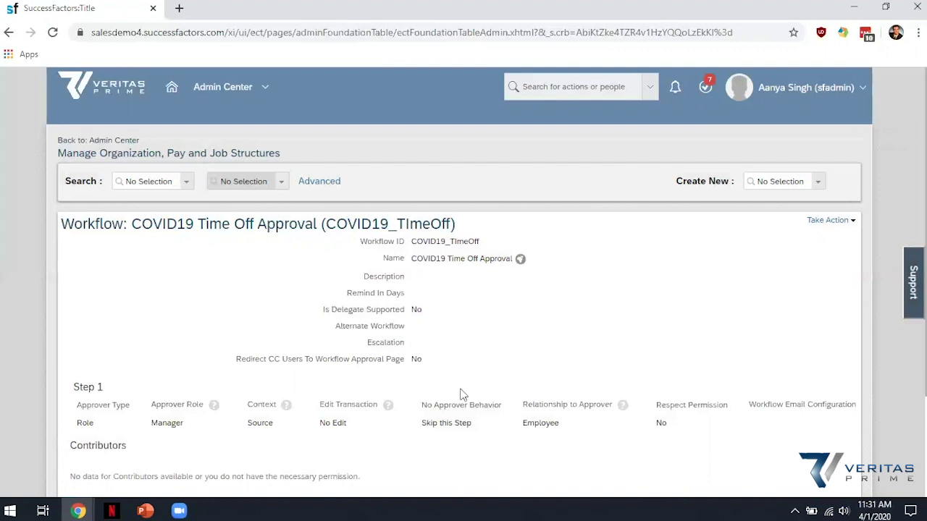
scroll(397, 373, "down", 1)
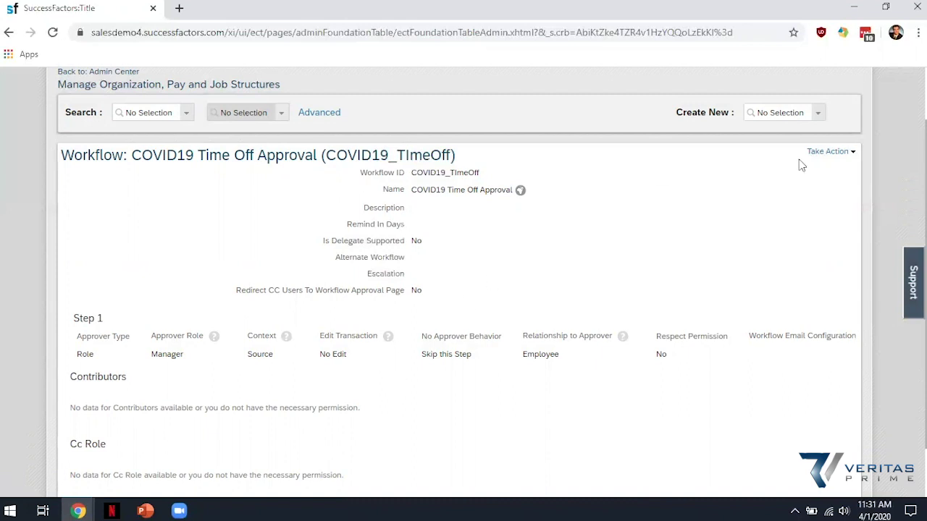
left_click(831, 151)
left_click(772, 165)
Search for "manage data" and open the Manage Data page
scroll(587, 304, "up", 1)
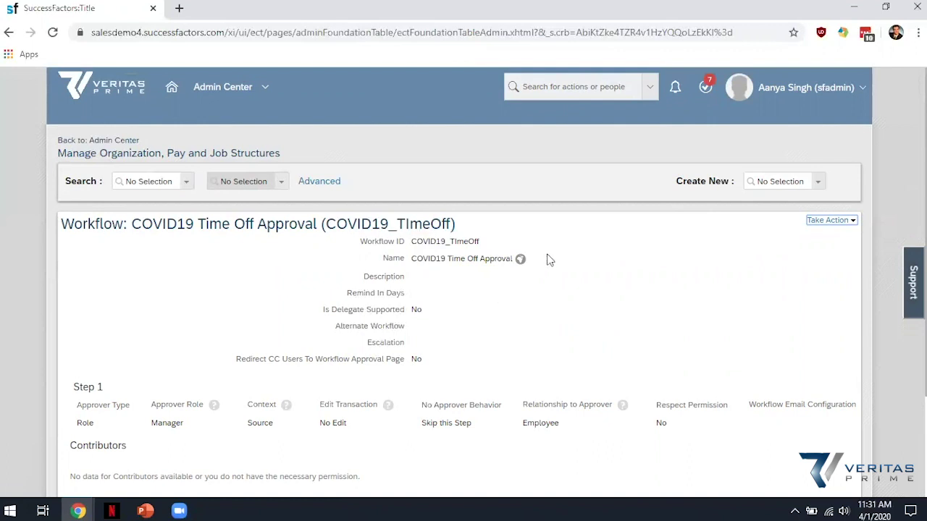
left_click(544, 93)
type("manage data")
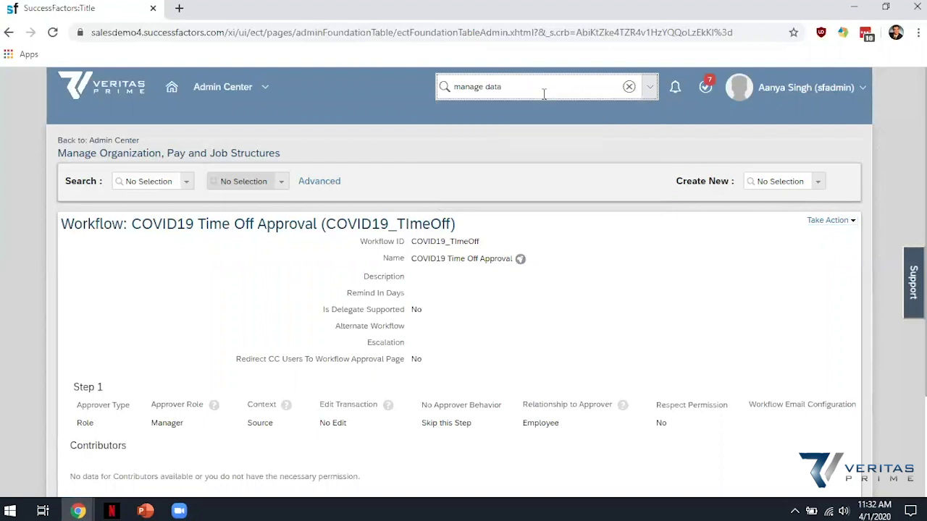
left_click(539, 112)
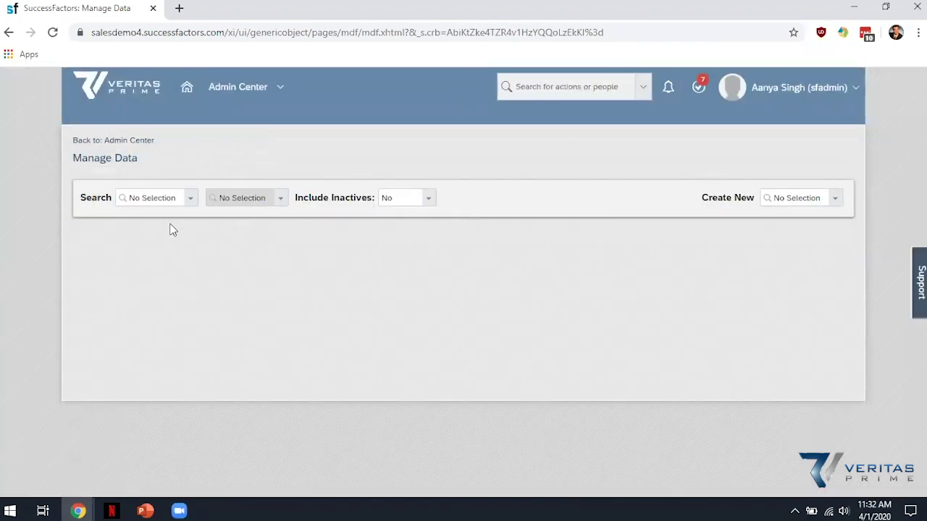
Open the Time Profile record Standard US Time Off (USA_STD) and review its settings and available time types
left_click(147, 197)
type("tim")
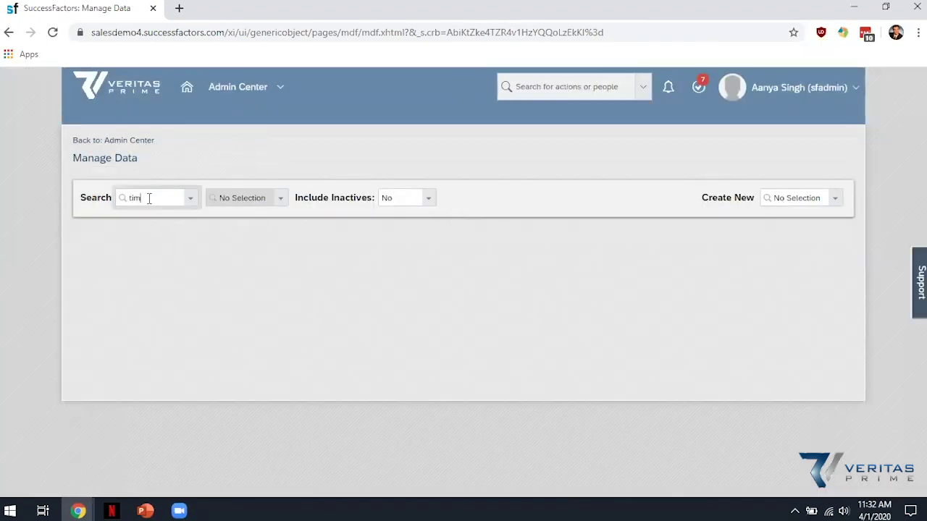
type("e pr")
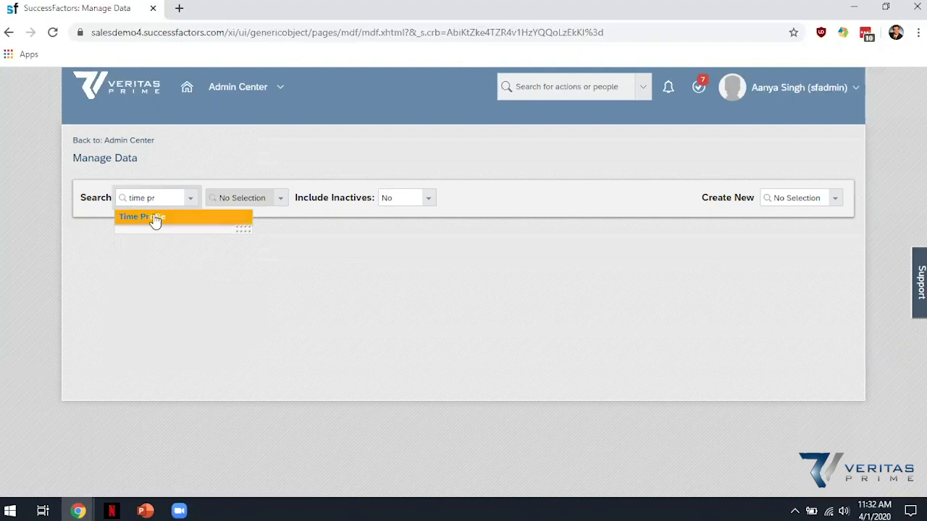
left_click(155, 220)
left_click(235, 203)
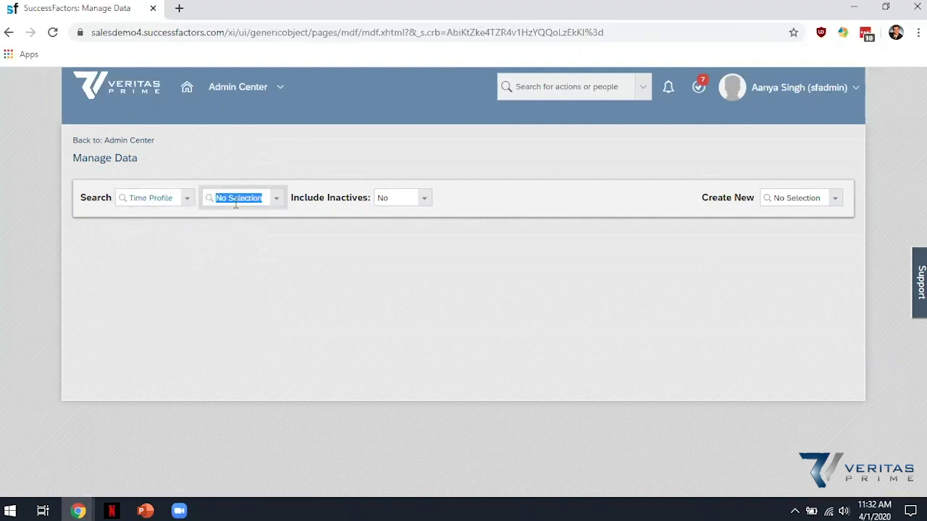
type("usa")
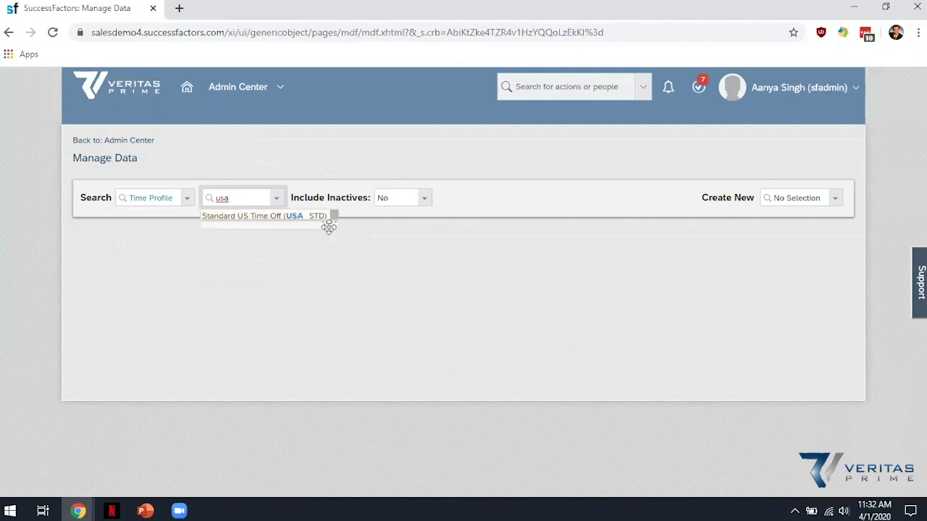
left_click_drag(328, 224, 359, 263)
left_click(317, 218)
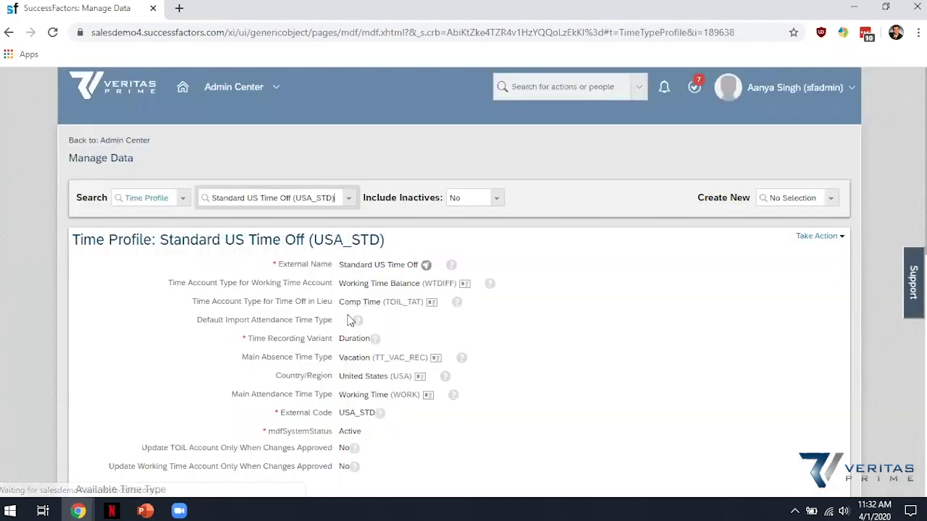
scroll(506, 315, "down", 1)
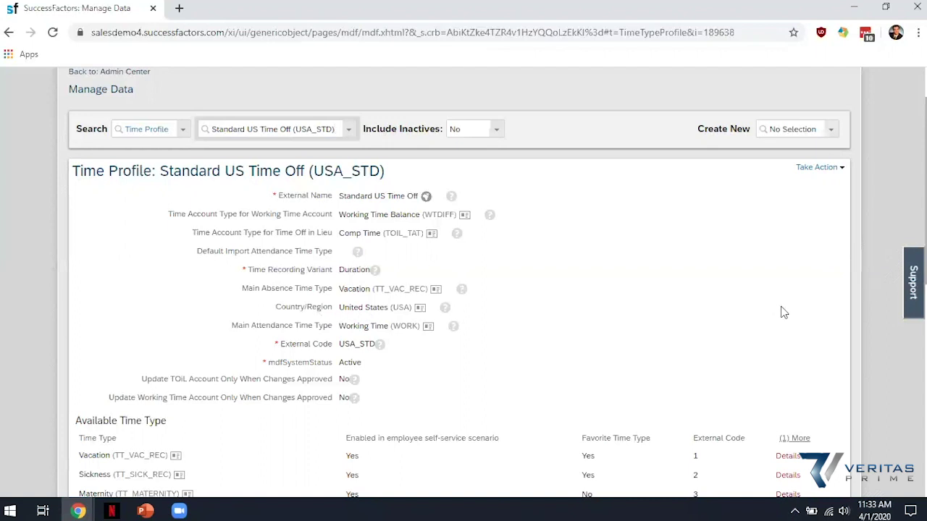
scroll(632, 332, "up", 1)
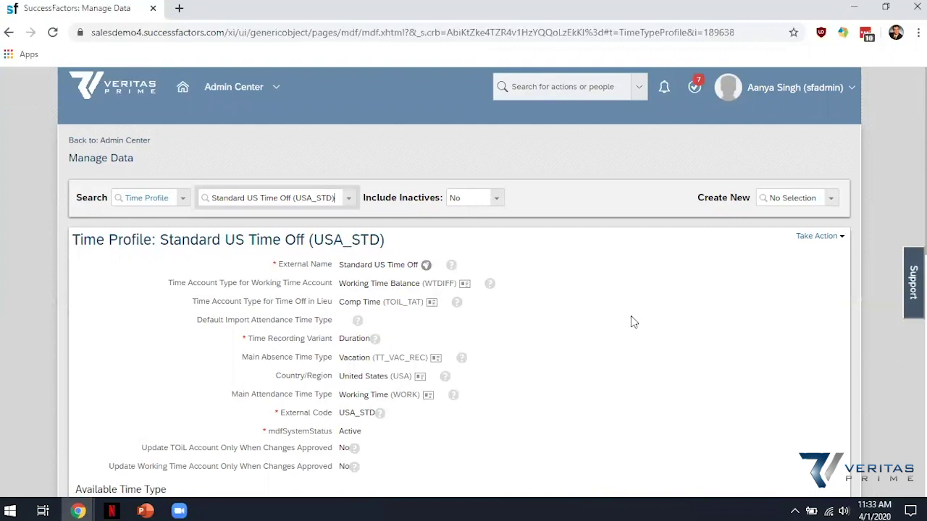
Start a new Time Type record and set its external name to COVID19-PDLV
left_click(802, 201)
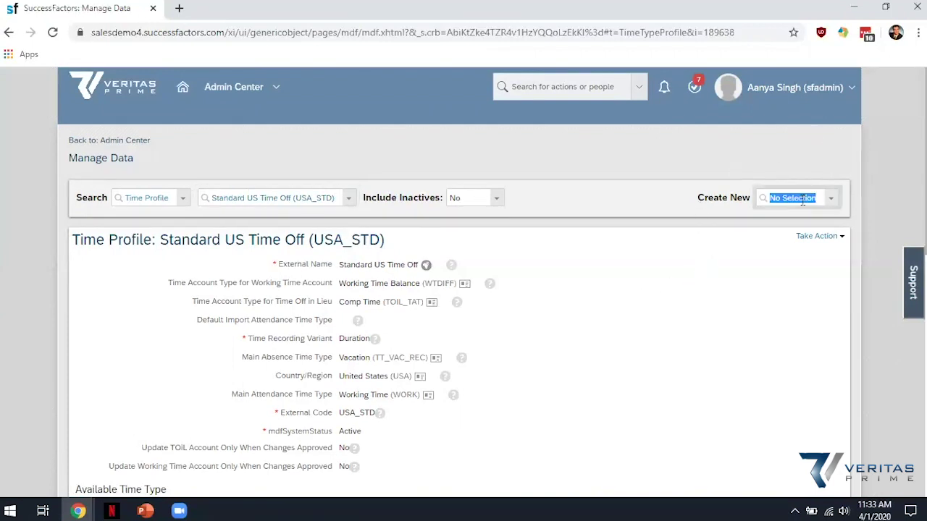
type("time ty")
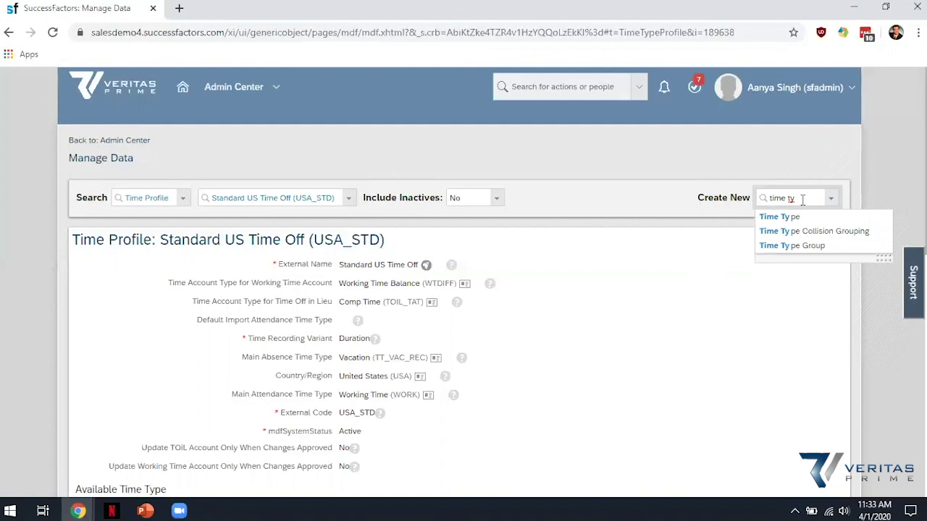
left_click(799, 216)
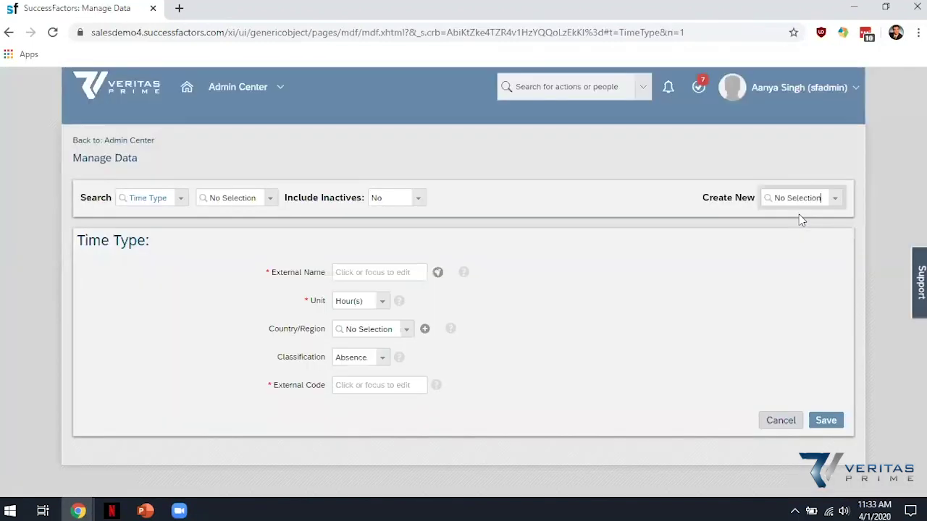
left_click(373, 269)
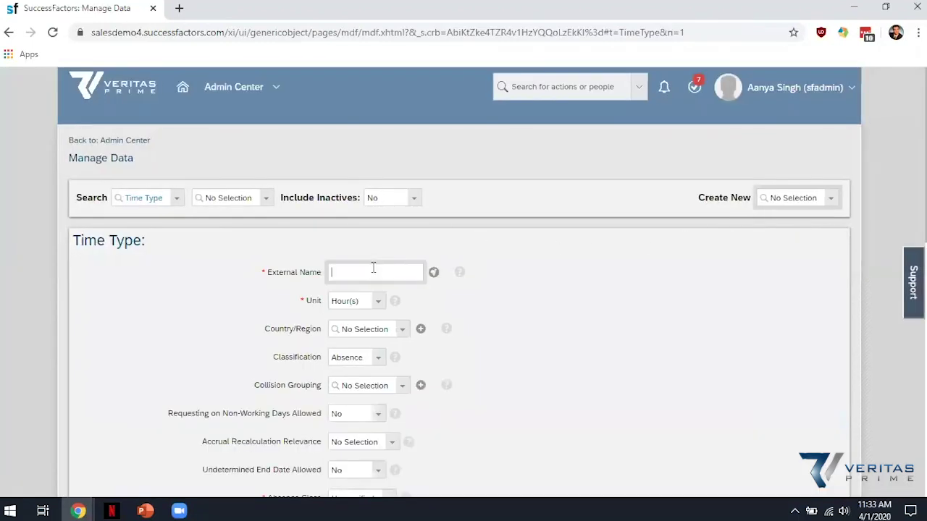
type("CO")
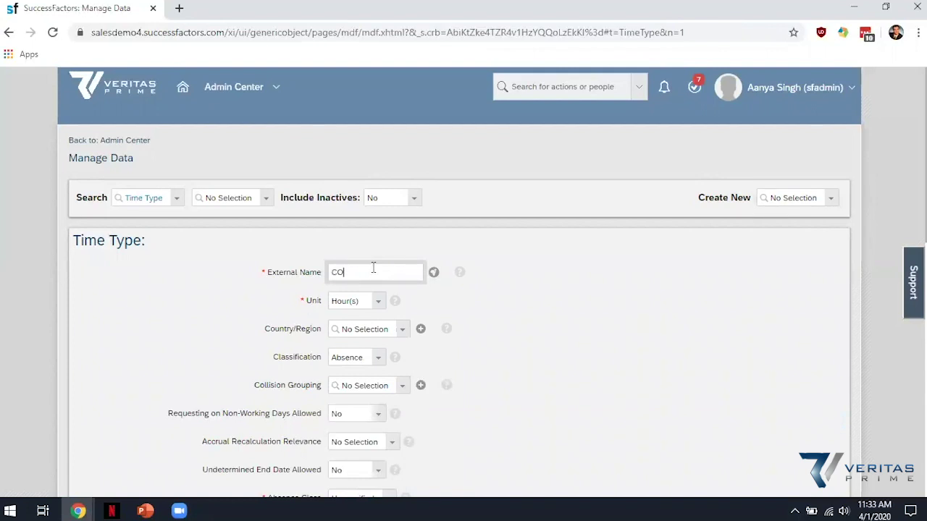
type("VID19-PDLV")
left_click(448, 294)
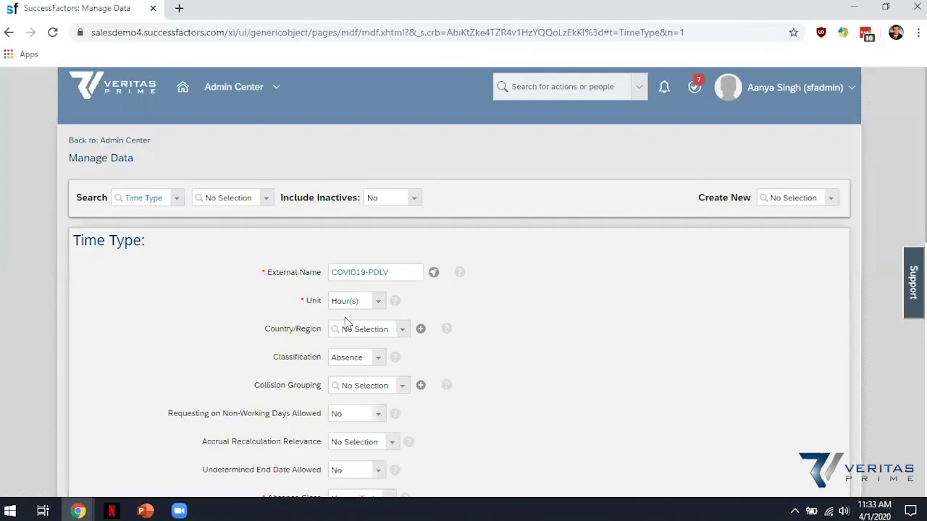
Set the Country/Region of the COVID19-PDLV time type to United States (USA)
scroll(464, 318, "down", 1)
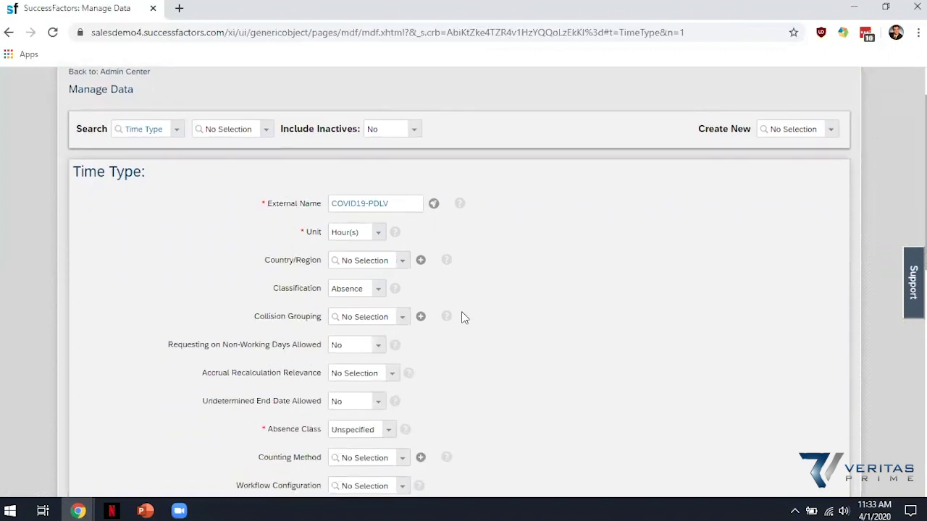
left_click(386, 260)
type("usa")
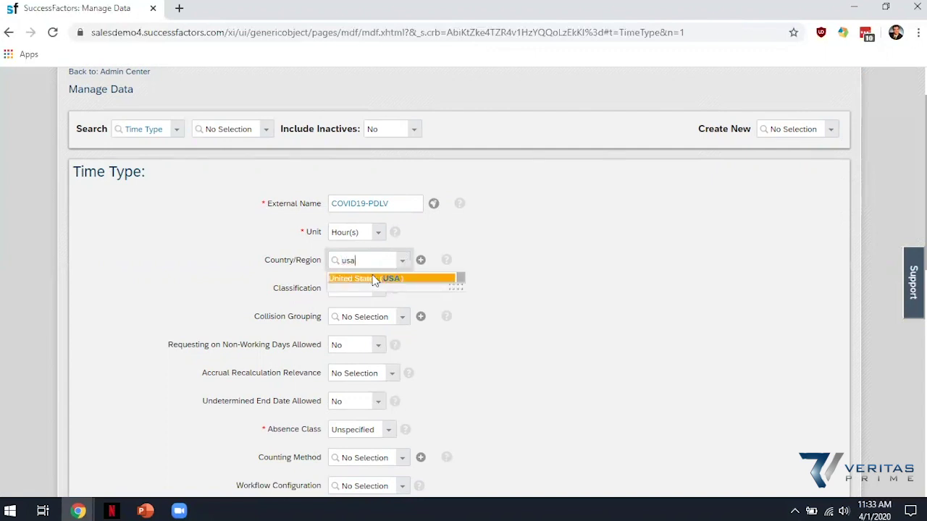
left_click(372, 275)
Assign the COVID19 Time Off Approval workflow configuration and set Permitted Fractions For Unit Hour to Full hour bookings allowed
scroll(460, 327, "down", 1)
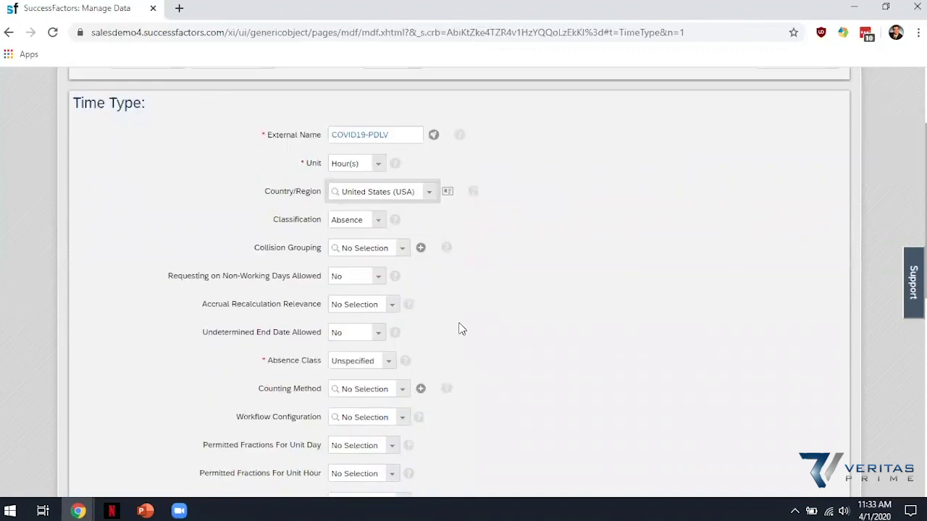
scroll(461, 330, "down", 1)
left_click(387, 346)
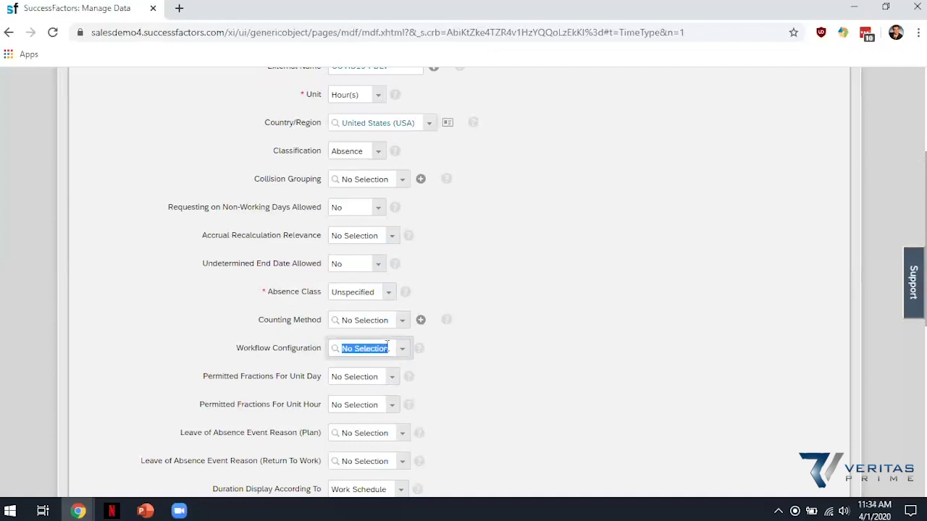
type("covid19")
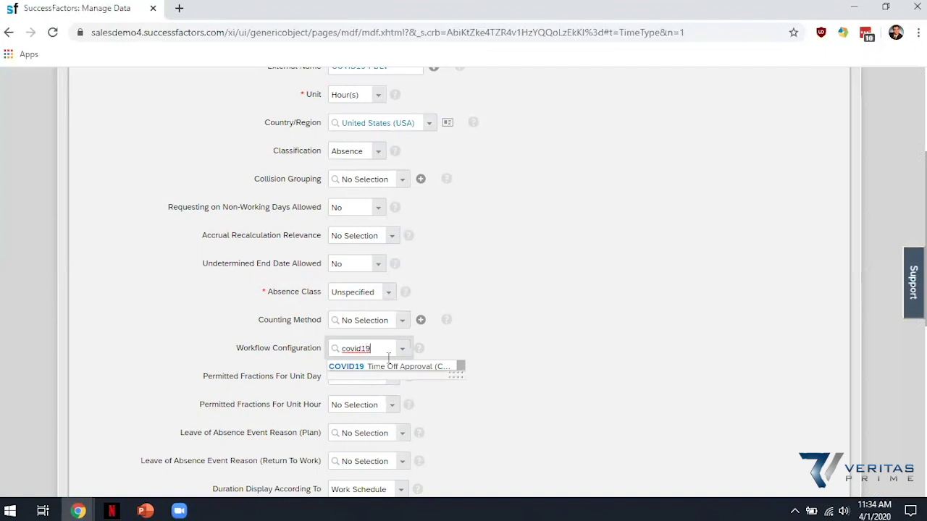
left_click(391, 367)
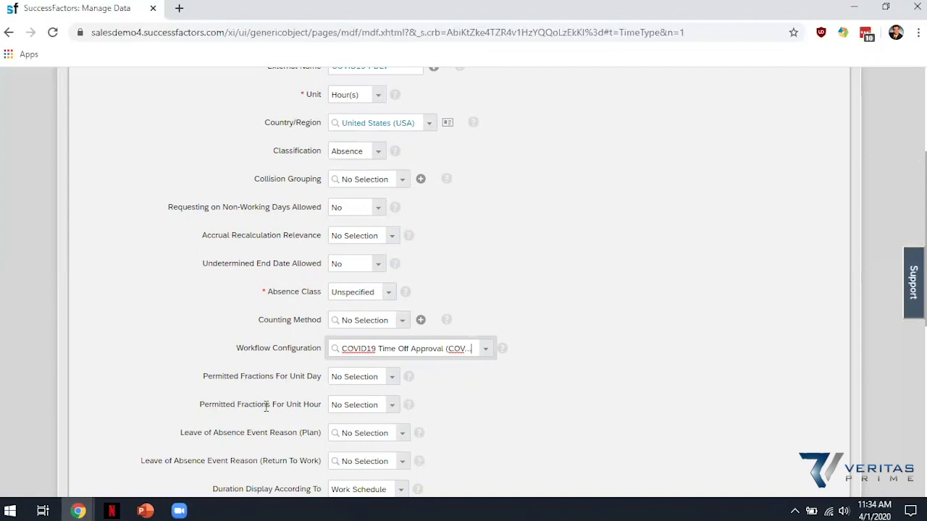
left_click(392, 407)
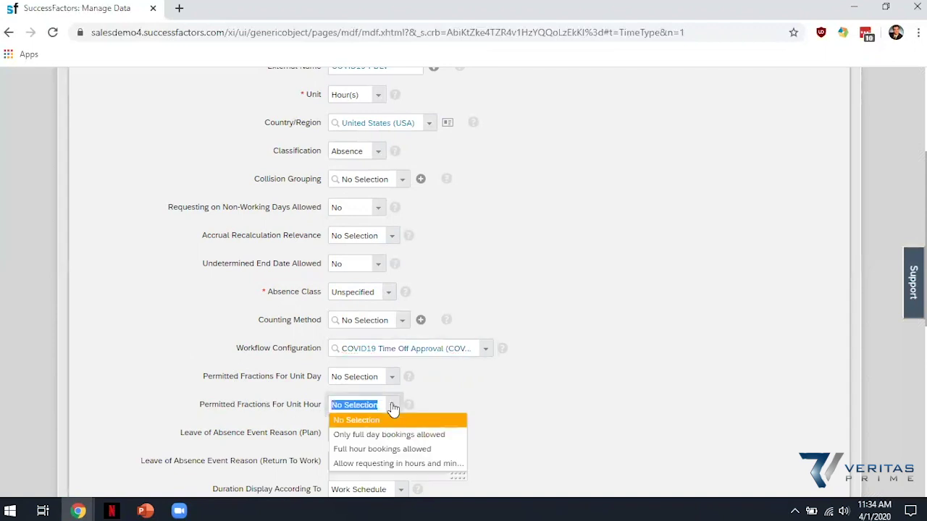
left_click(383, 450)
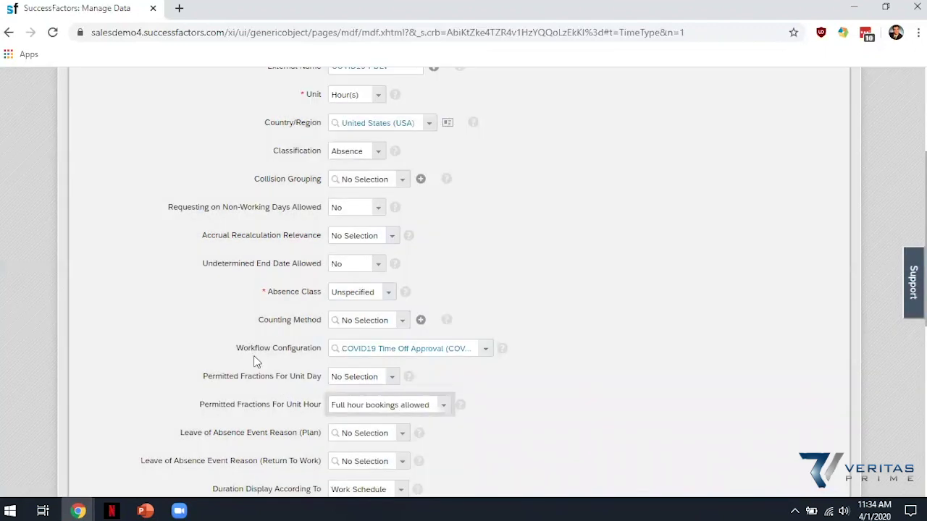
Set the Admin Workflow Configuration to COVID19 Time Off Approval
scroll(255, 360, "down", 1)
scroll(242, 353, "down", 1)
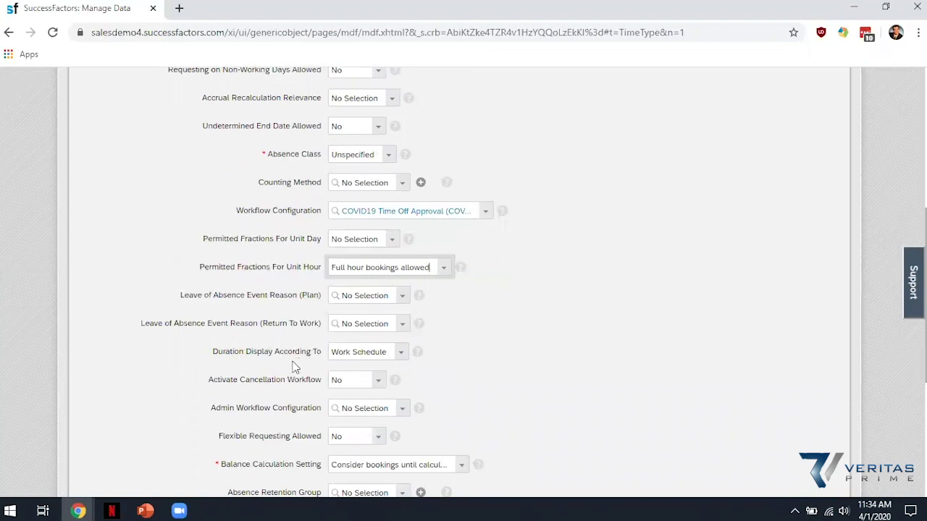
scroll(289, 366, "down", 1)
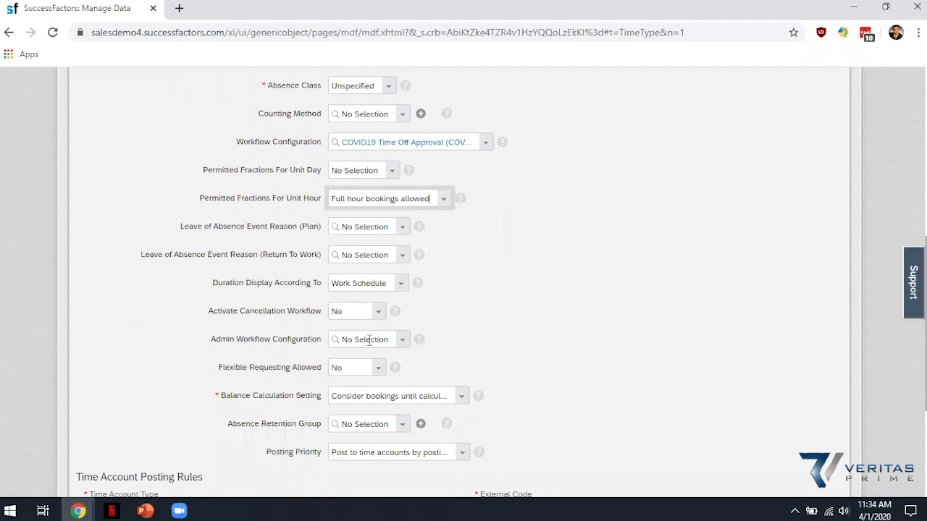
left_click(369, 340)
type("covid")
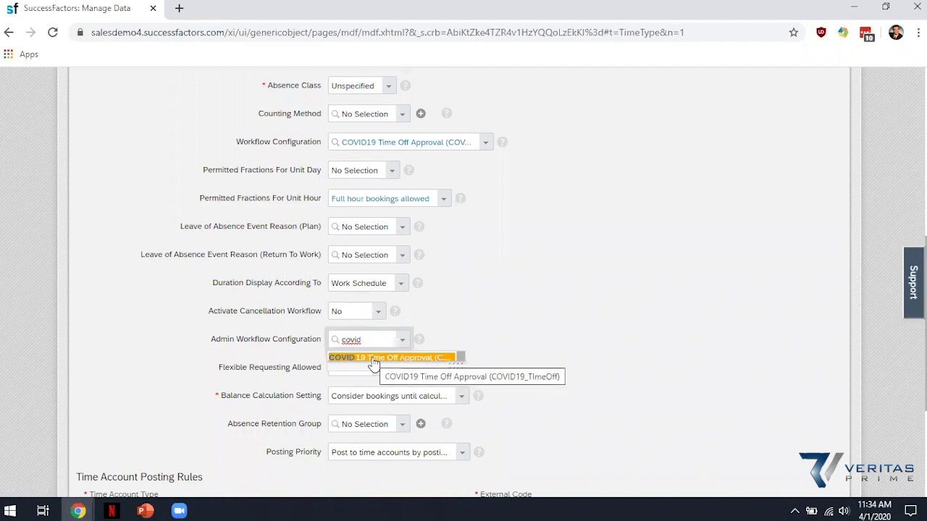
left_click(372, 358)
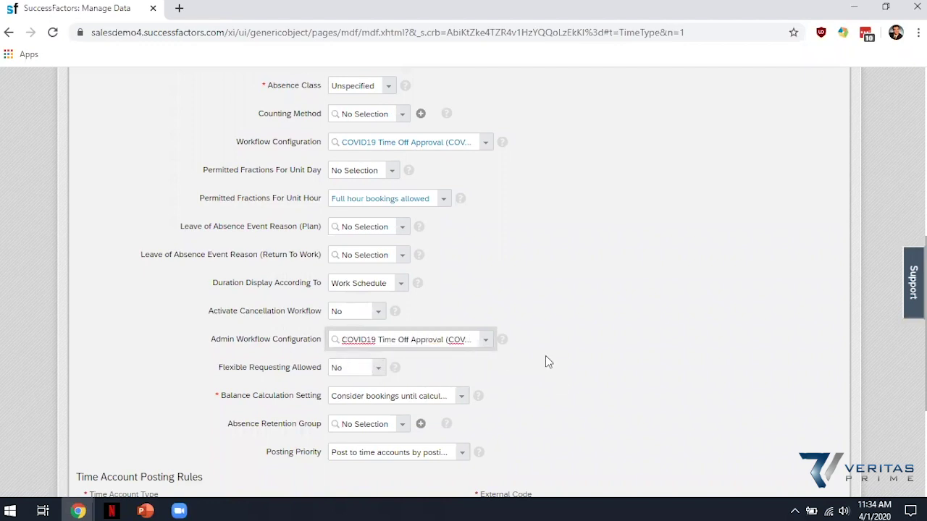
Enter COVID19-PDLV as the time type's external code and save the record, accepting the code length
scroll(574, 365, "up", 1)
scroll(574, 367, "up", 4)
triple_click(380, 273)
left_click(598, 351)
scroll(592, 350, "down", 8)
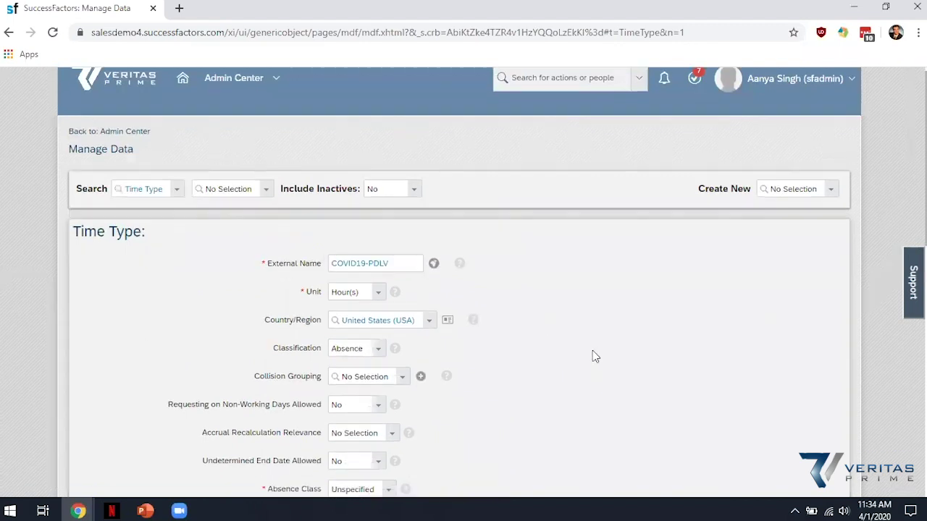
left_click(374, 412)
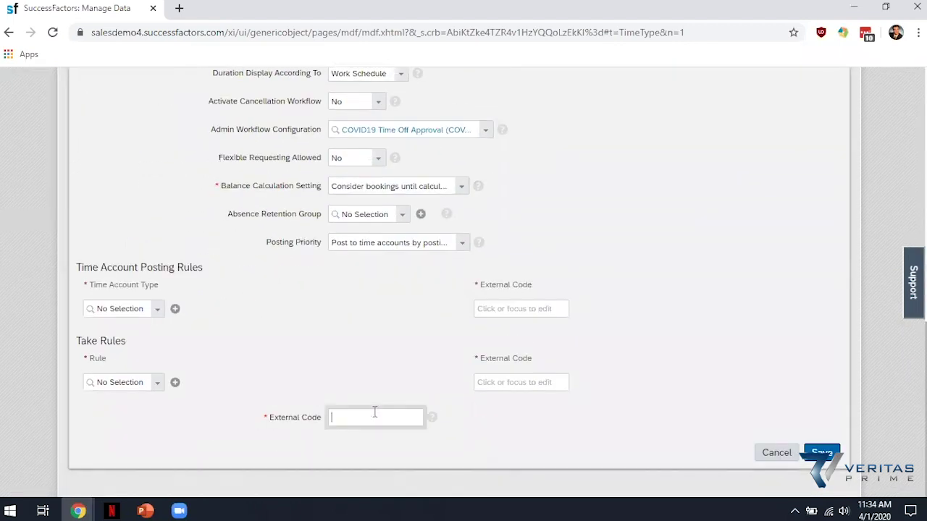
type("COVID19-PDLV")
left_click(821, 453)
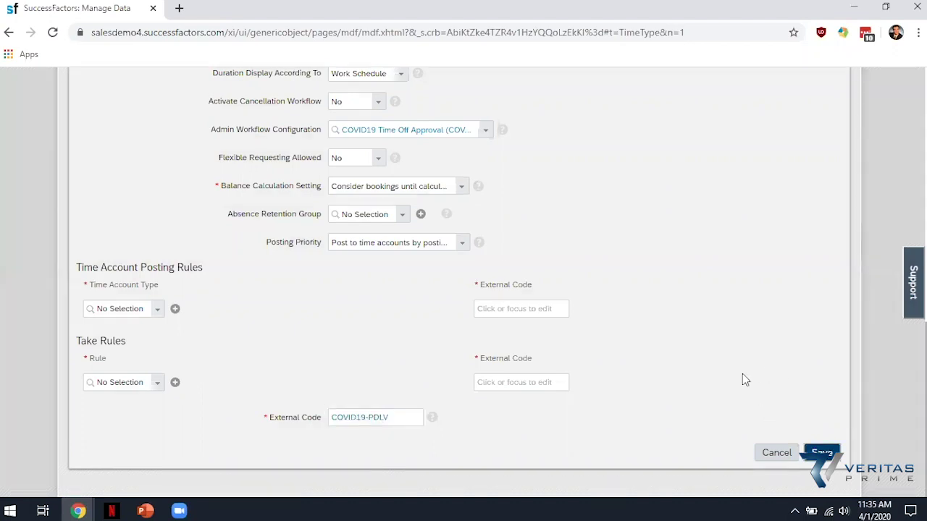
scroll(742, 379, "down", 8)
left_click(823, 453)
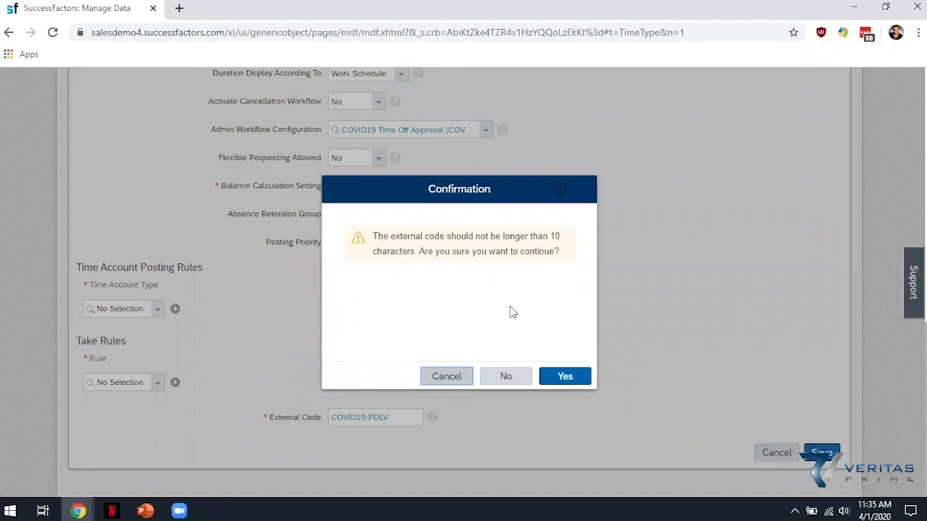
left_click(570, 382)
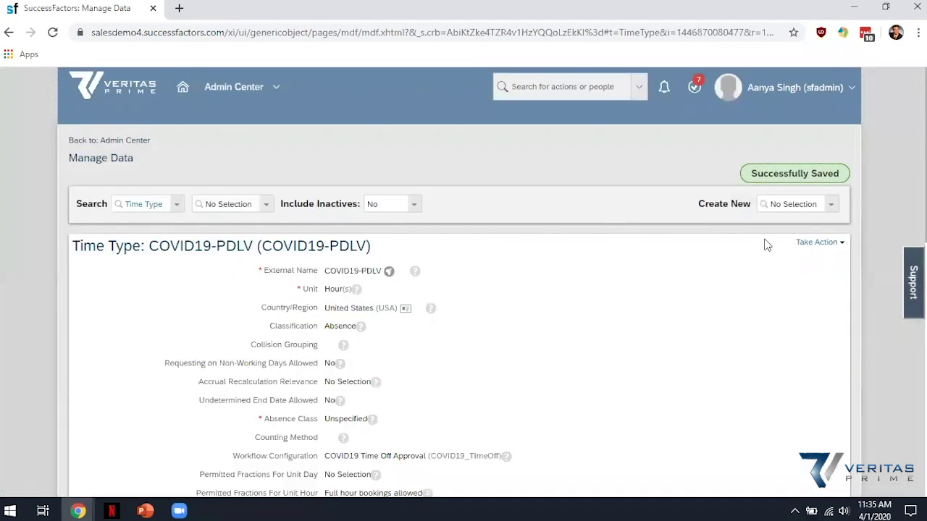
Start another new Time Type record with the external name COVID19-FMLA-PAID
left_click(785, 208)
type("time typ")
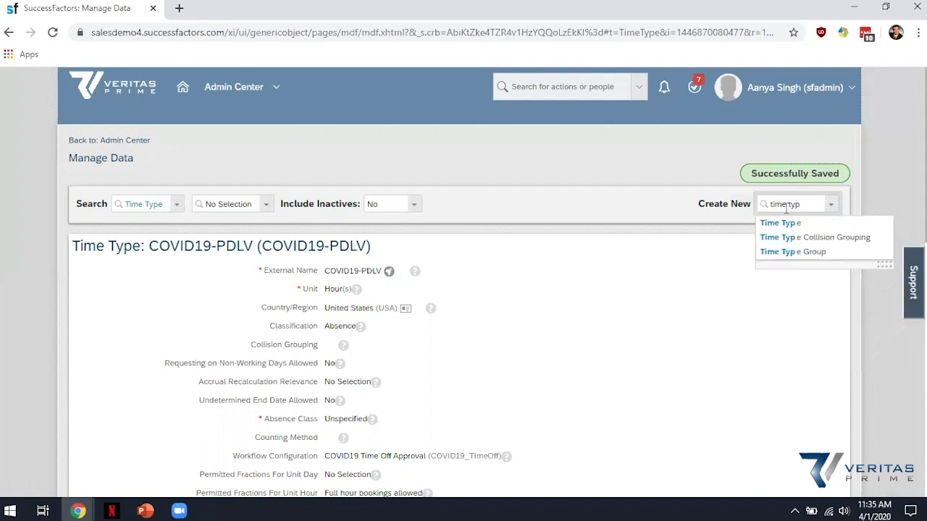
left_click(789, 222)
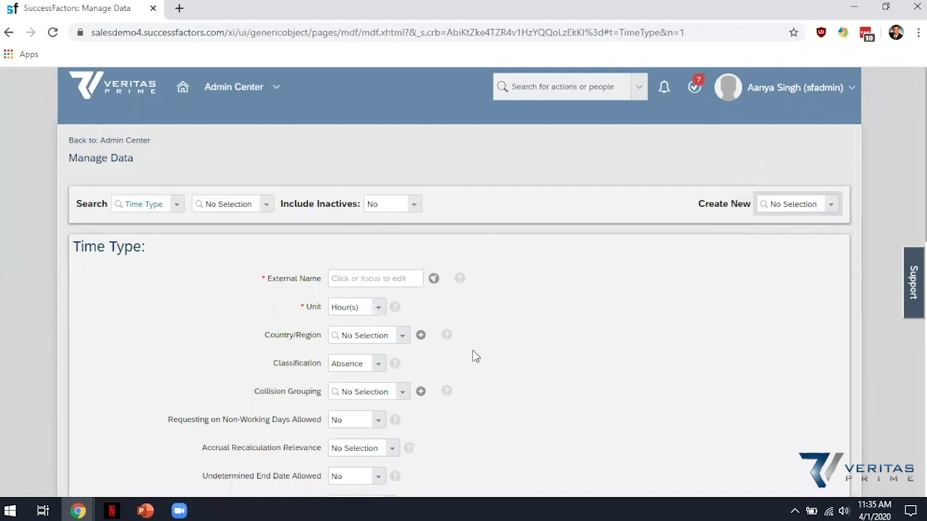
left_click(361, 279)
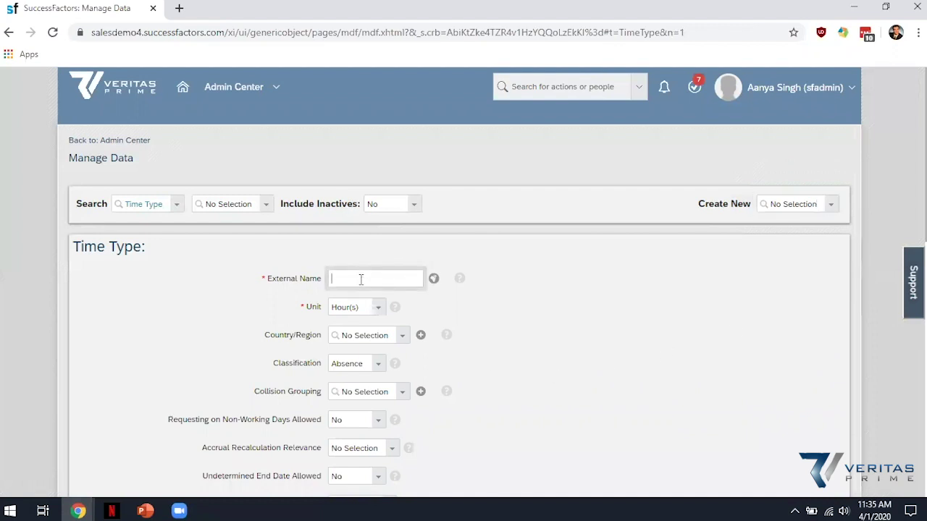
type("COVID19-FMLA-PAID")
Set the COVID19-FMLA-PAID time type's unit to Day(s) and its Country/Region to United States (USA)
scroll(354, 275, "down", 1)
left_click(304, 263)
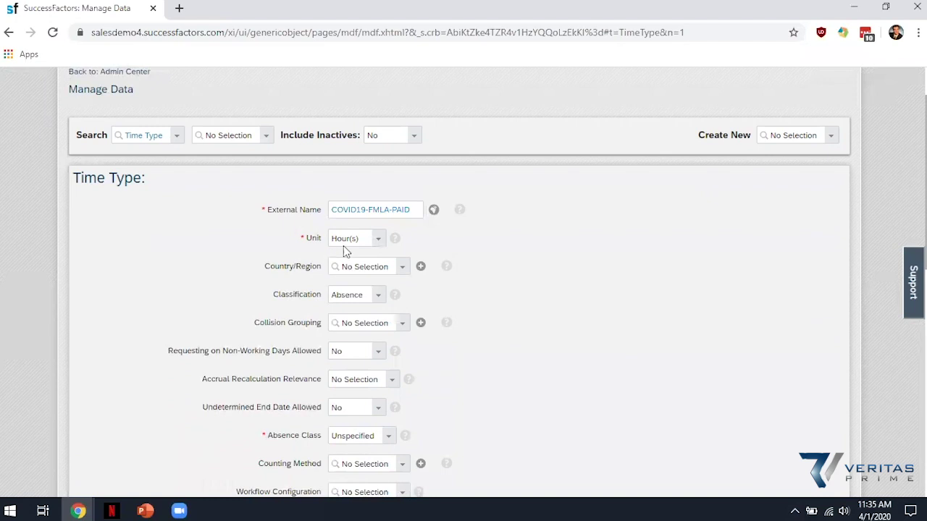
left_click(373, 240)
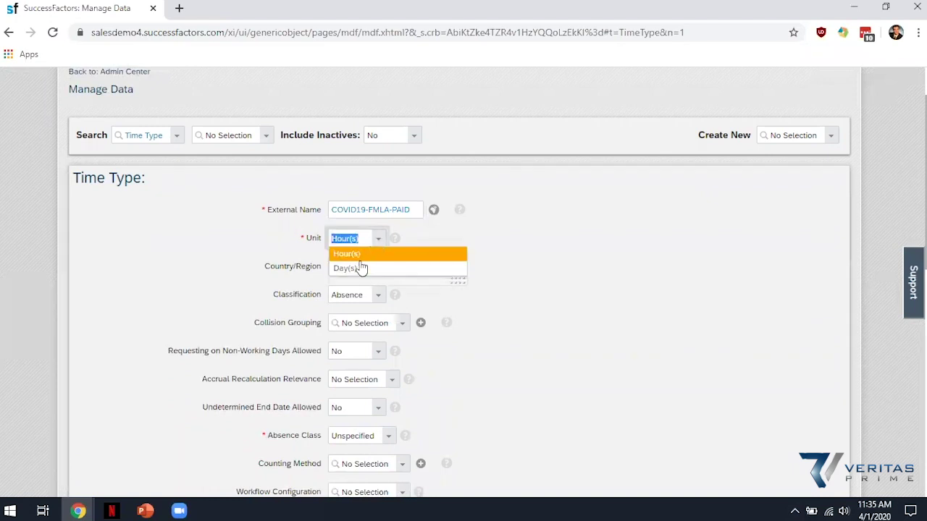
left_click(361, 267)
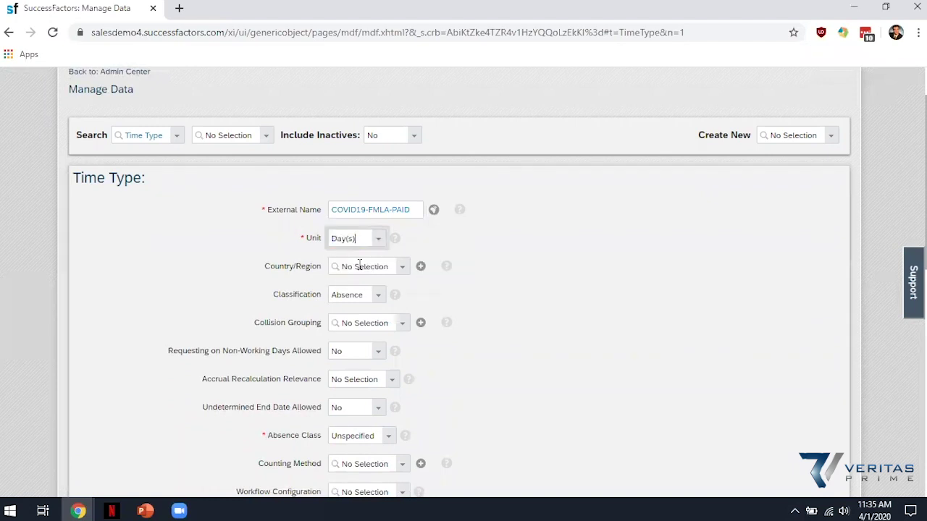
scroll(362, 246, "down", 1)
left_click(365, 201)
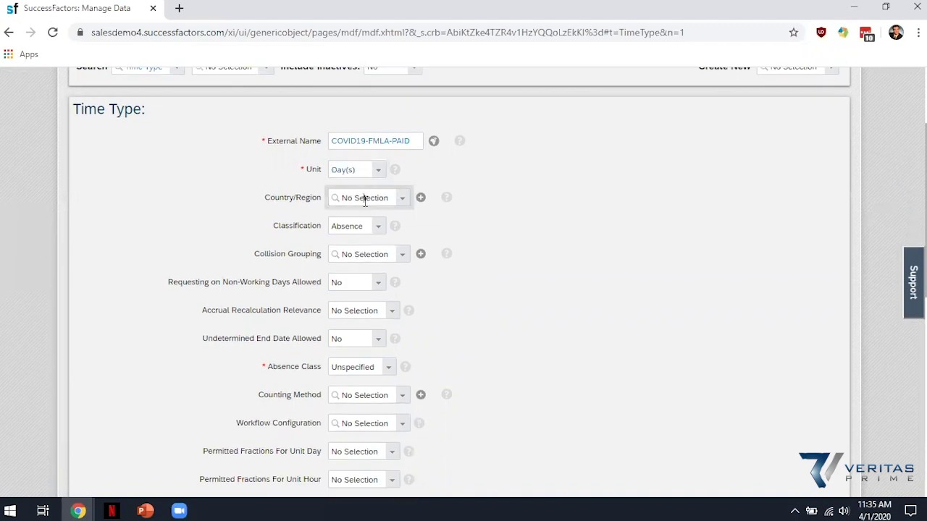
type("usa")
left_click(363, 215)
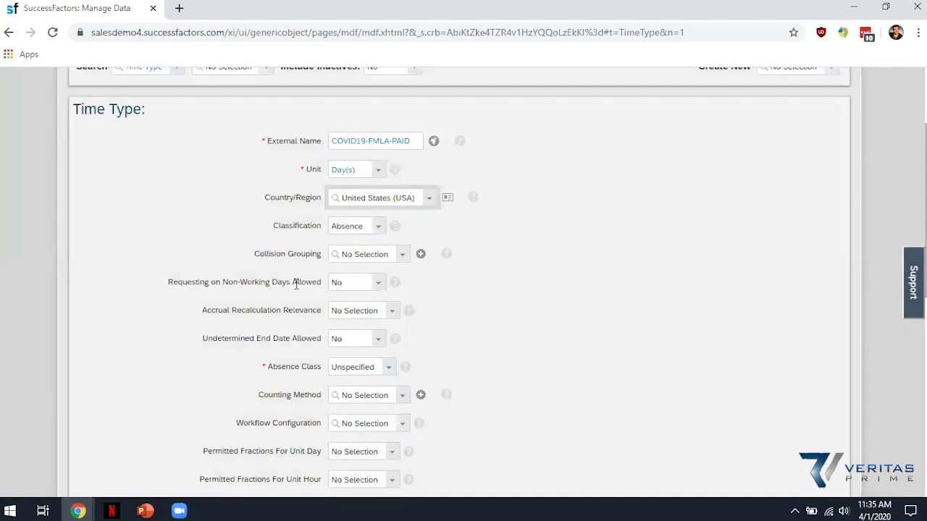
Assign the COVID19 Time Off Approval workflow configuration and set Permitted Fractions For Unit Day to Only full day bookings allowed
scroll(286, 292, "down", 1)
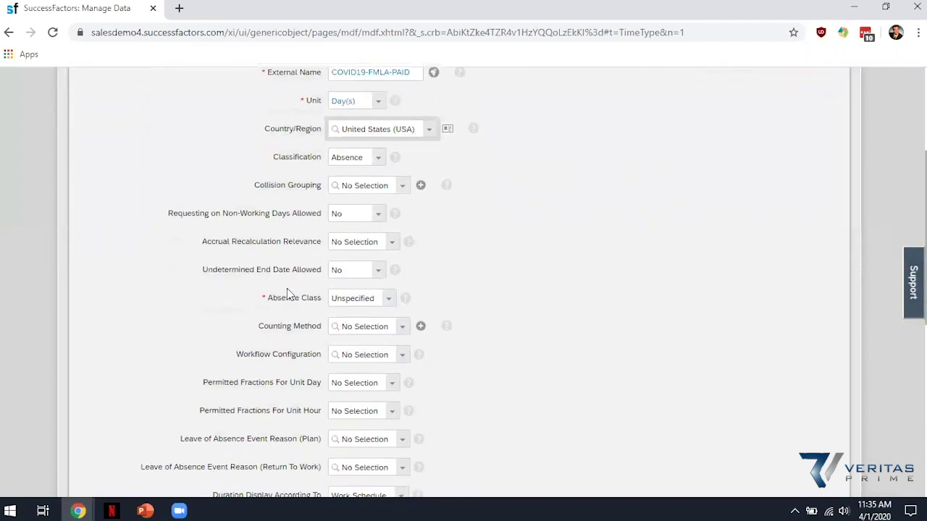
left_click(354, 353)
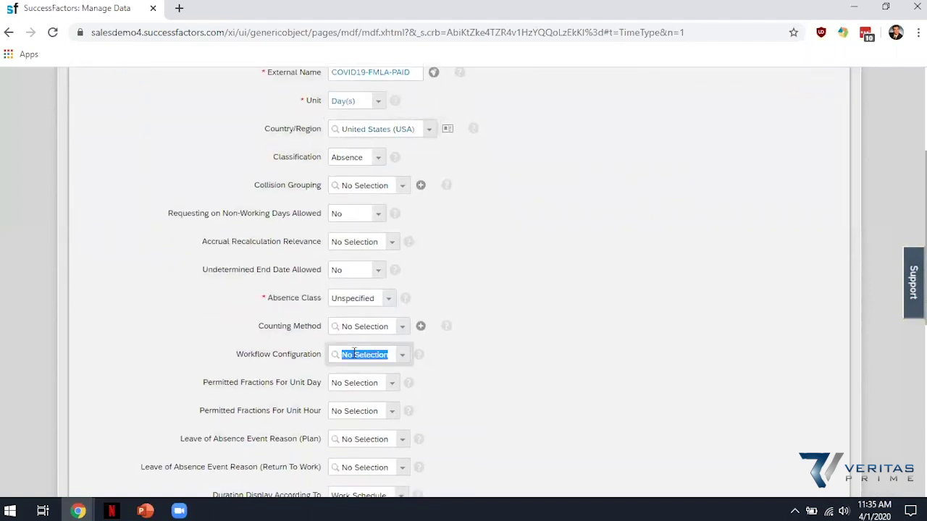
type("covid")
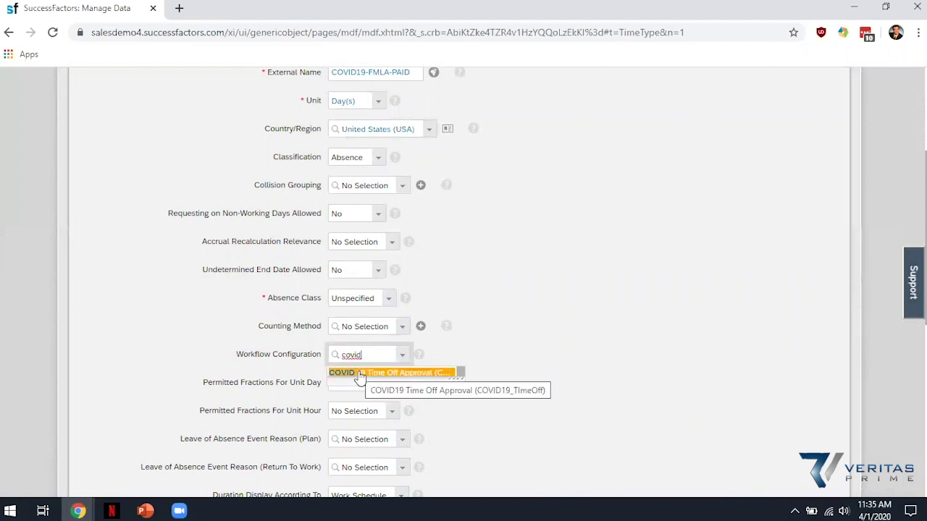
left_click(359, 373)
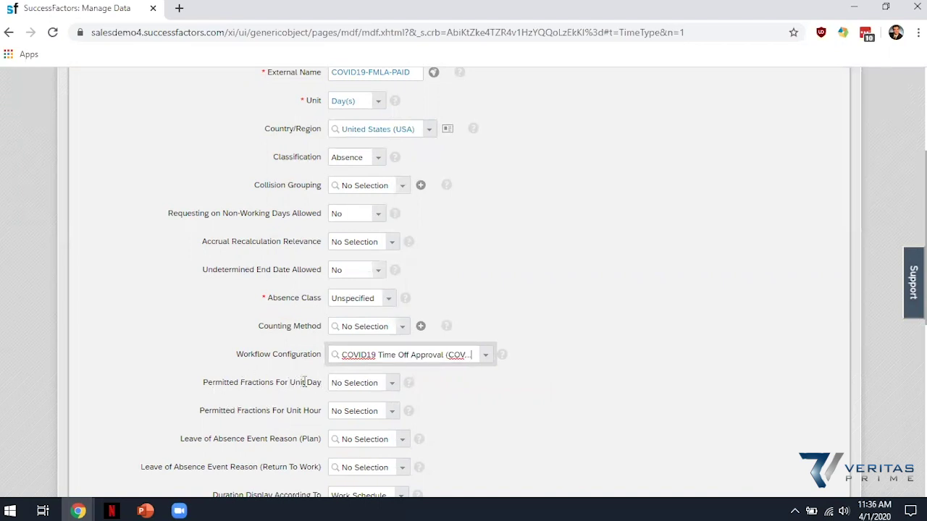
left_click(391, 384)
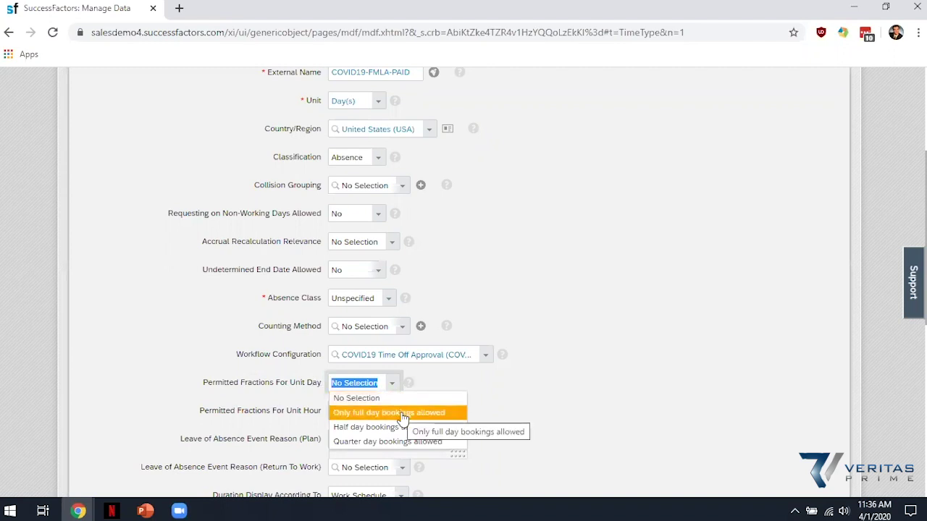
left_click(402, 413)
Set Duration Display According To to Calendar Days for the COVID19-FMLA-PAID time type
scroll(438, 403, "down", 1)
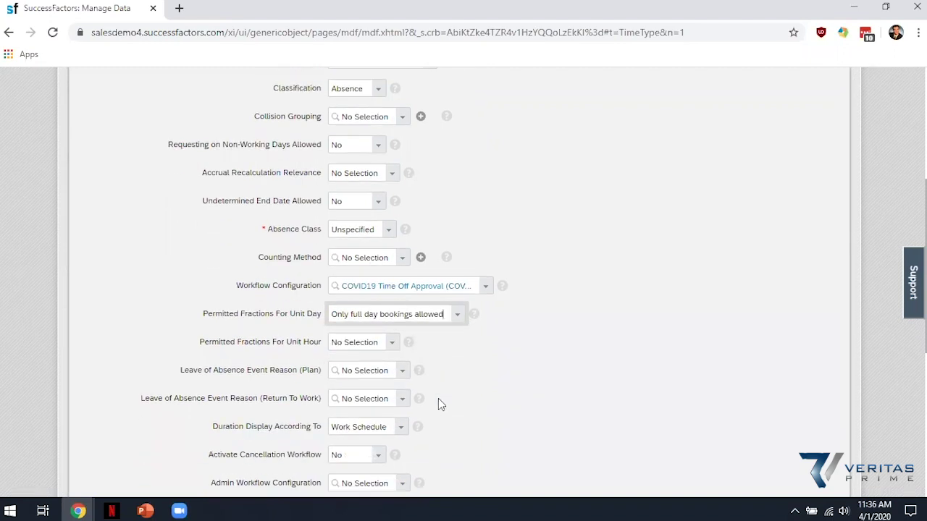
scroll(440, 404, "down", 1)
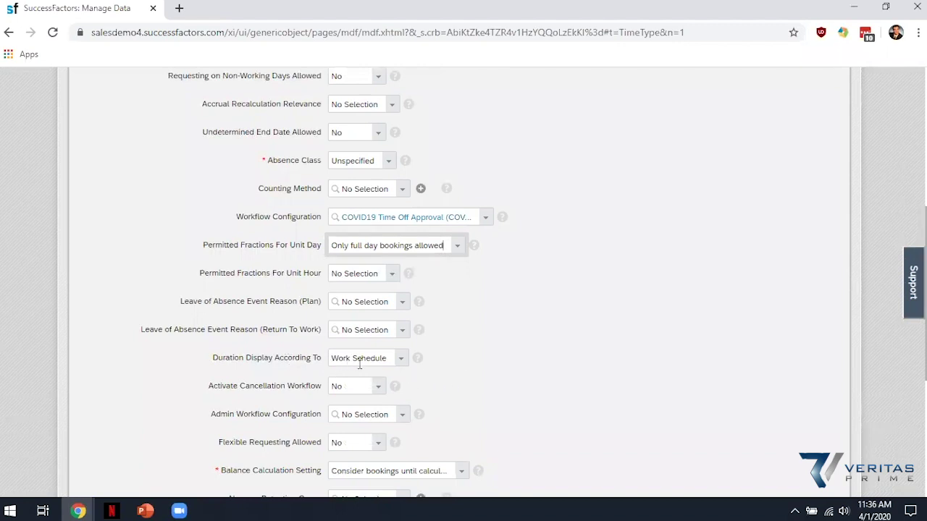
left_click(399, 359)
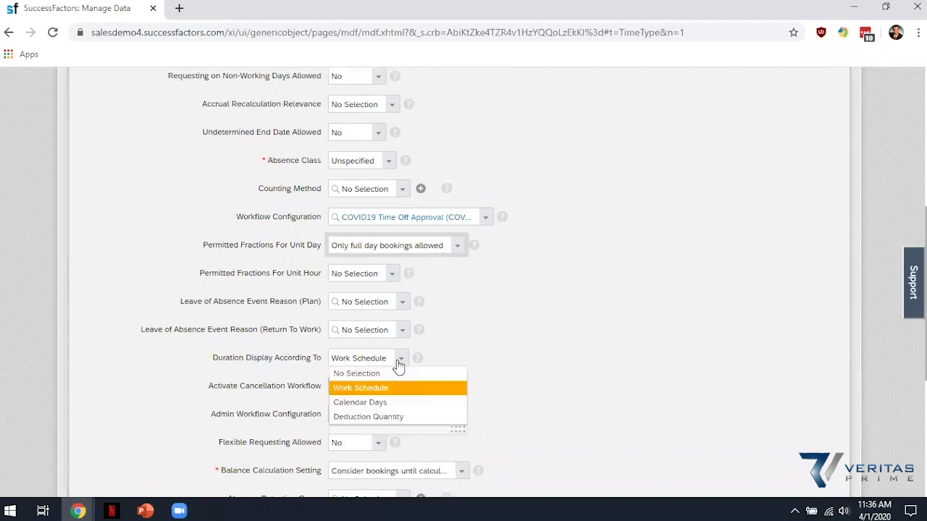
left_click(381, 403)
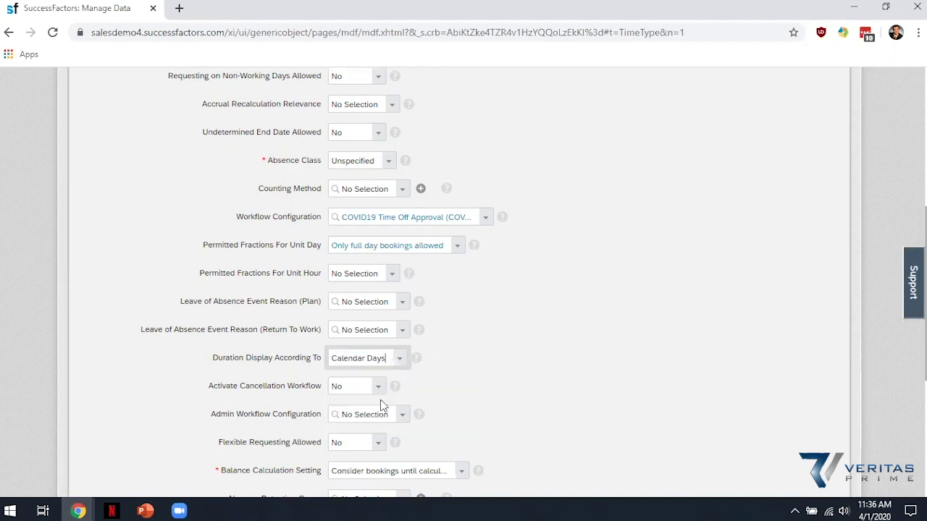
scroll(420, 384, "down", 1)
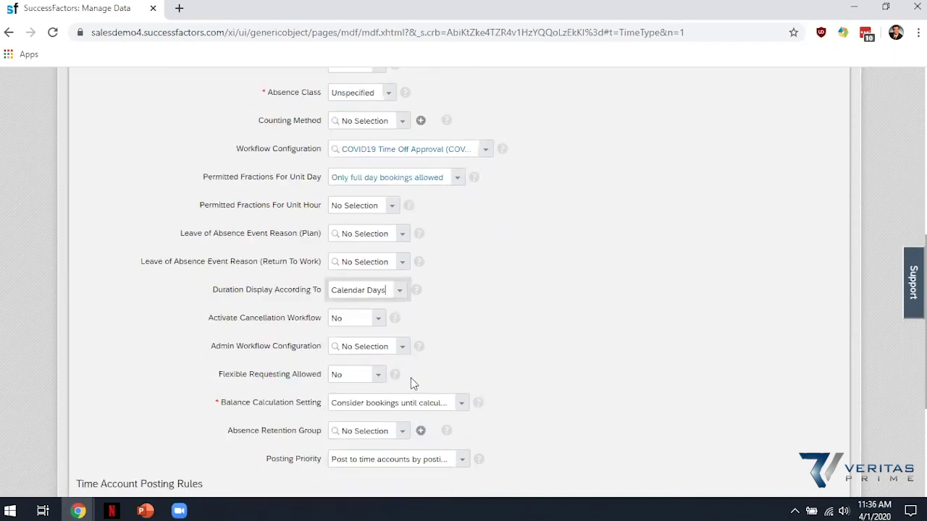
Assign COVID19 Time Off Approval as the Admin Workflow Configuration of the COVID19-FMLA-PAID time type
left_click(360, 347)
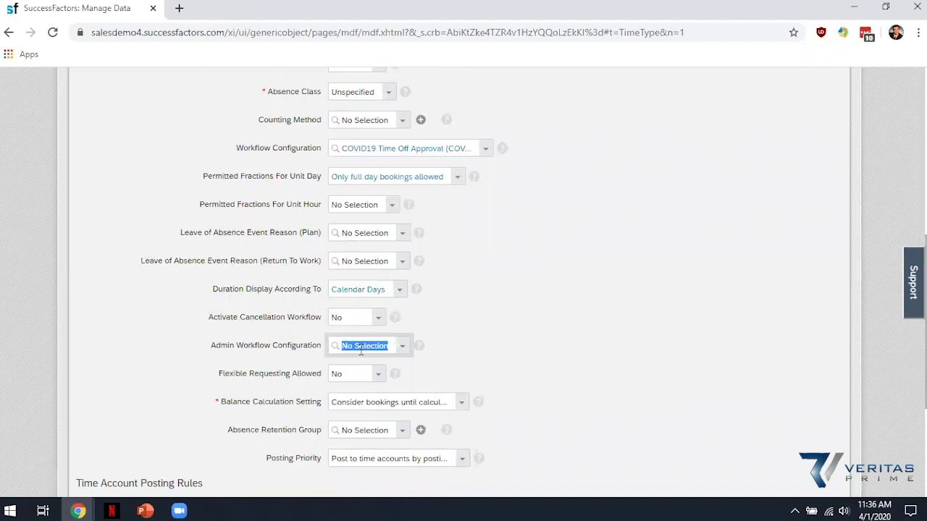
type("covid19")
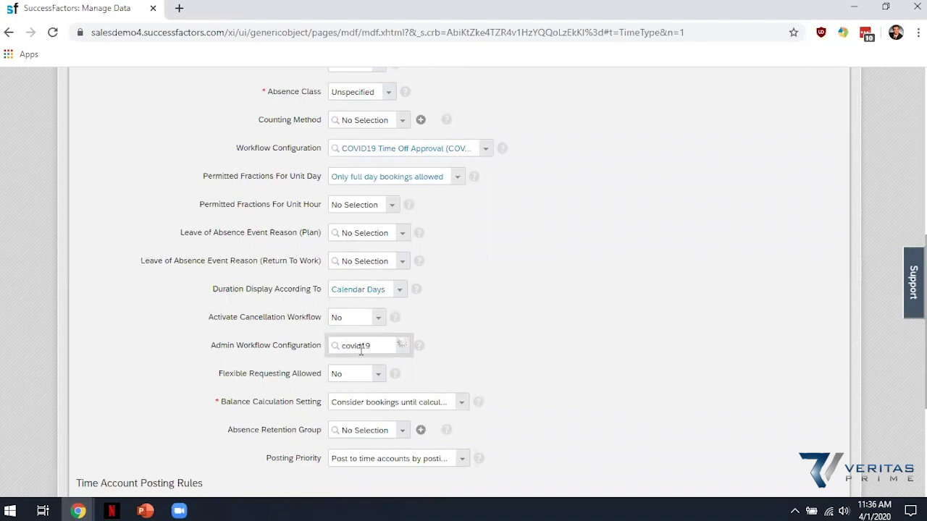
left_click(365, 366)
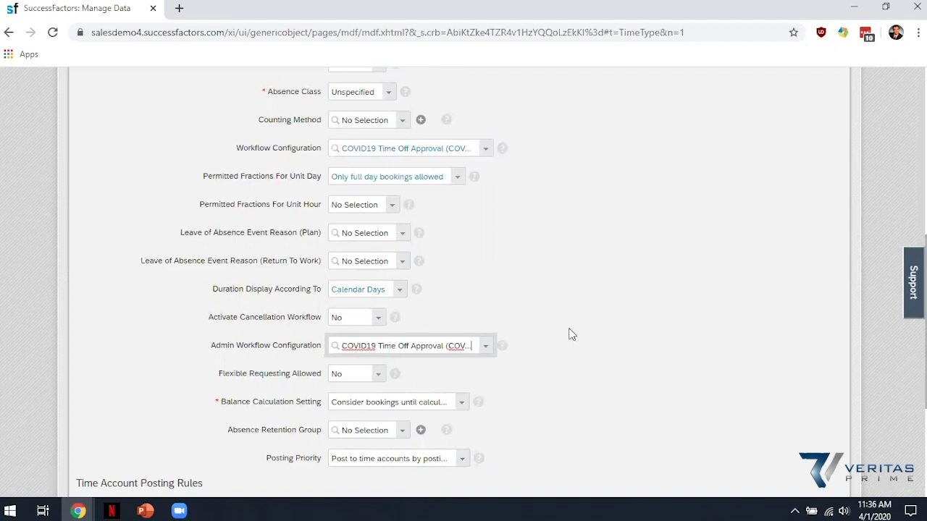
Copy the external name COVID19-FMLA-PAID into the time type's main External Code and save the record, accepting the long code
scroll(563, 333, "up", 4)
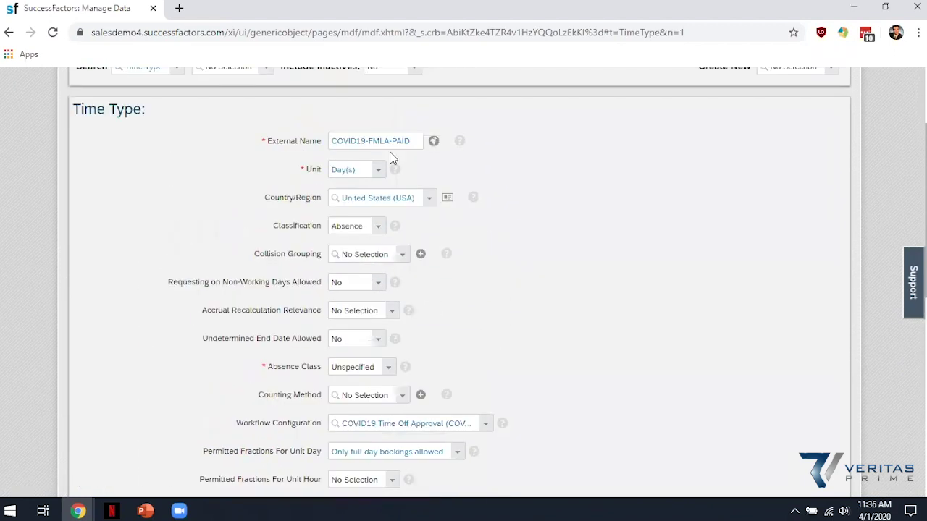
triple_click(383, 142)
key("ctrl+c")
left_click(601, 314)
scroll(601, 316, "down", 4)
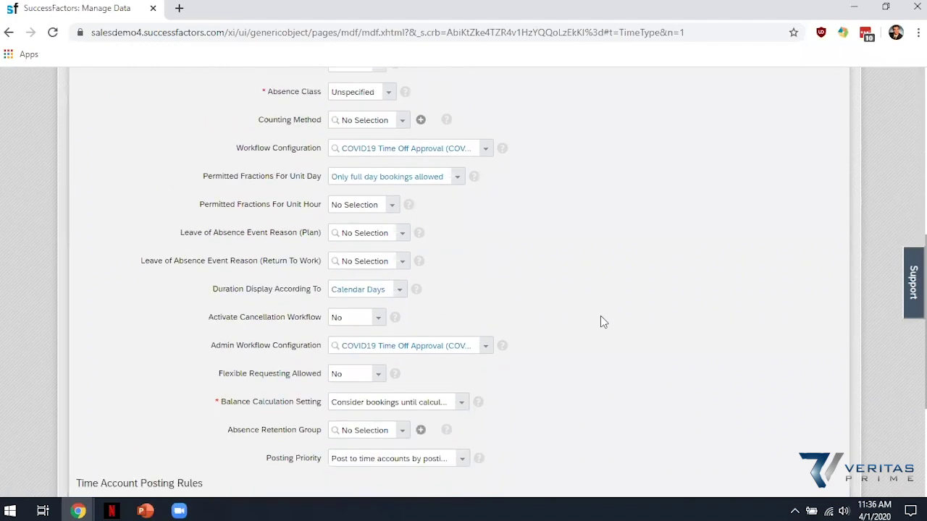
scroll(600, 321, "down", 1)
scroll(466, 360, "down", 1)
scroll(465, 359, "down", 2)
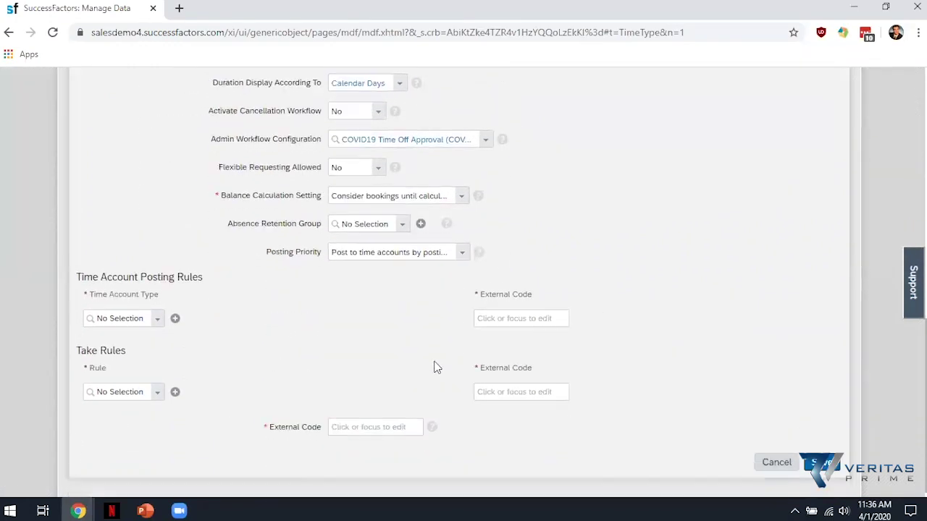
left_click(377, 418)
key("ctrl+v")
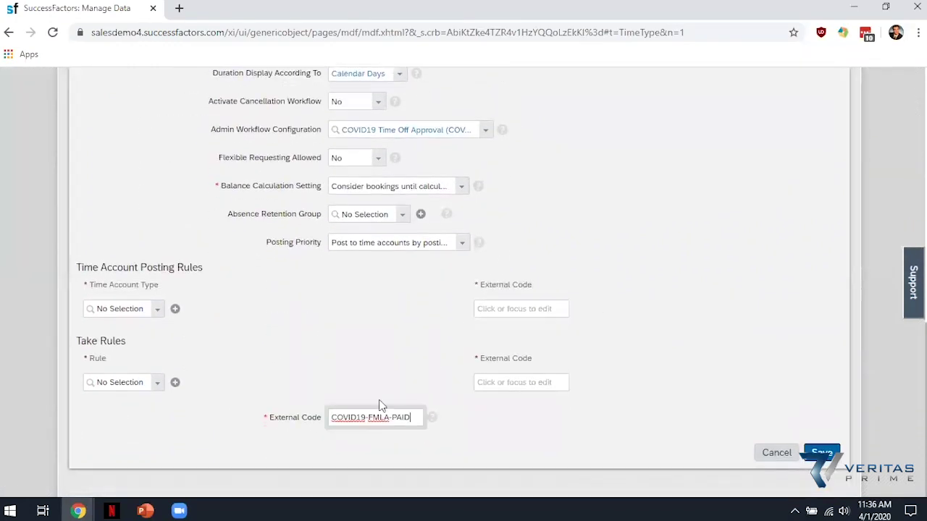
left_click(624, 366)
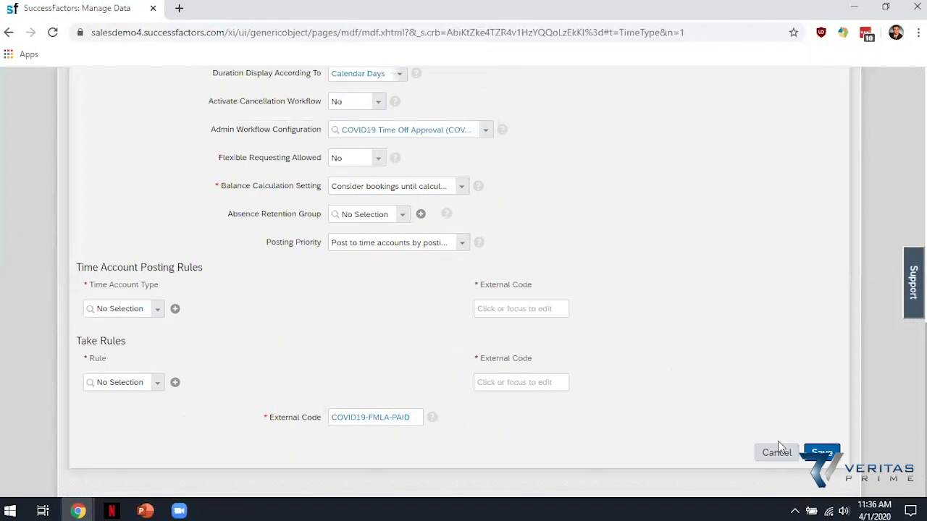
left_click(821, 453)
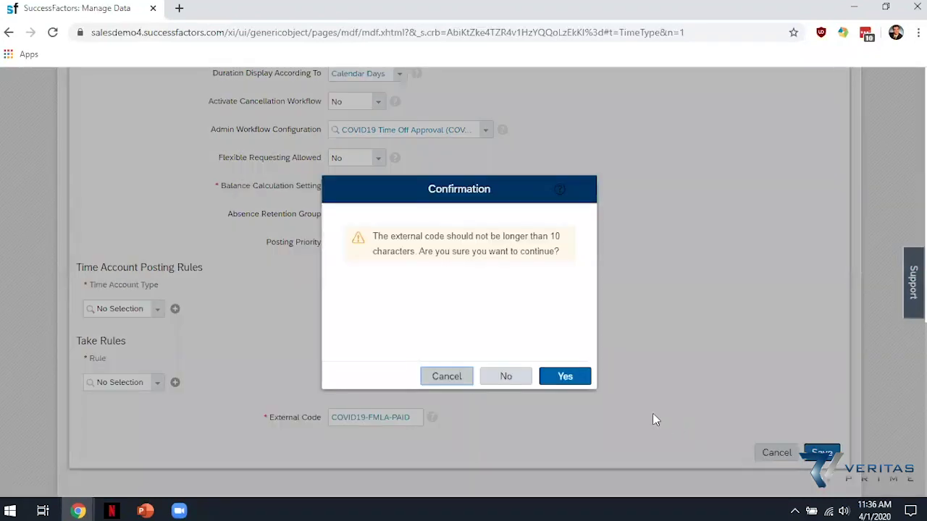
left_click(569, 385)
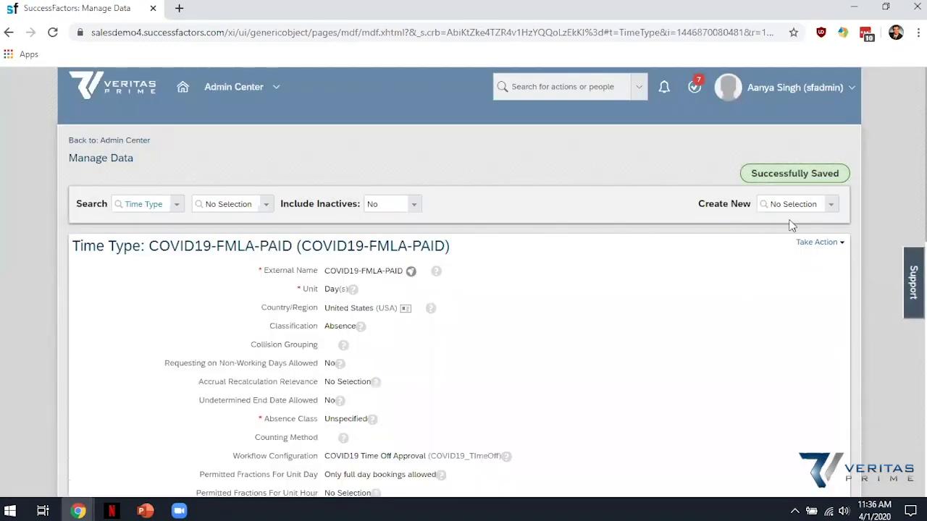
Create another Time Type record with the external name COVID19-FMLA-UNPAID
left_click(794, 205)
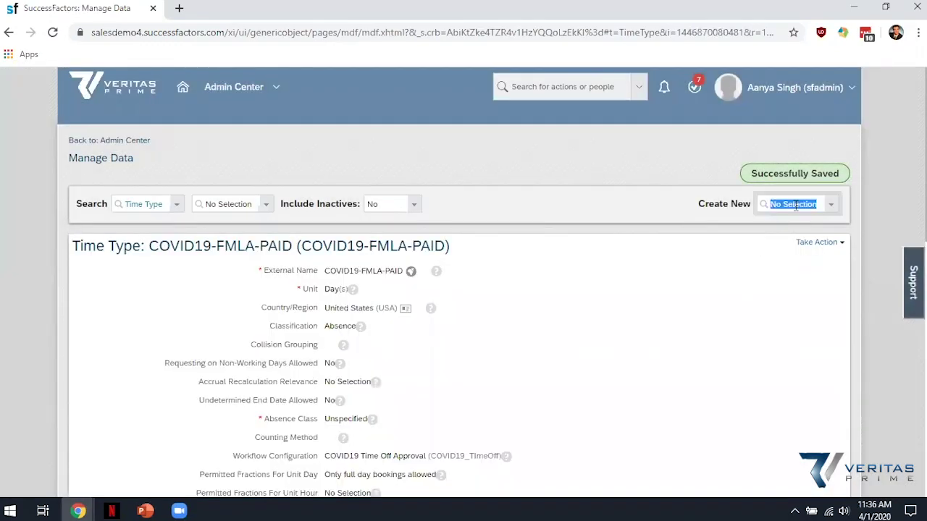
type("time type")
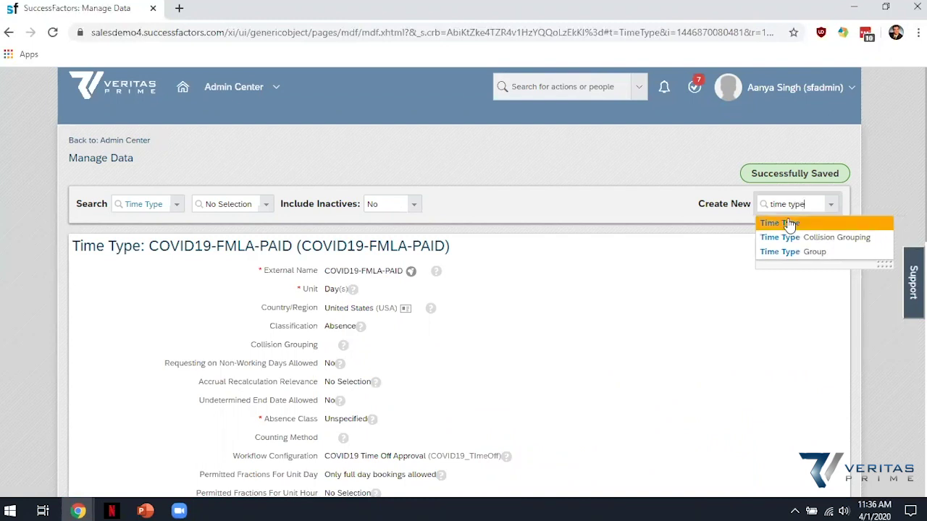
left_click(789, 223)
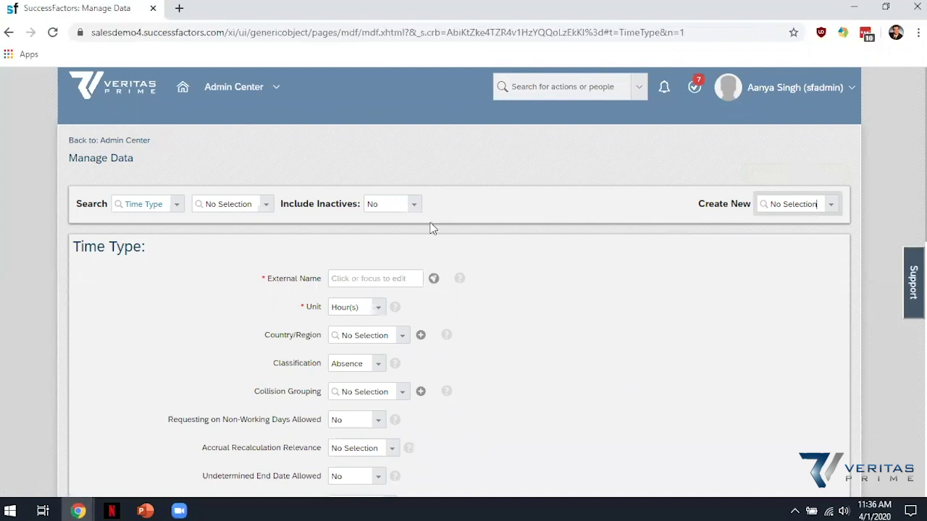
left_click(380, 275)
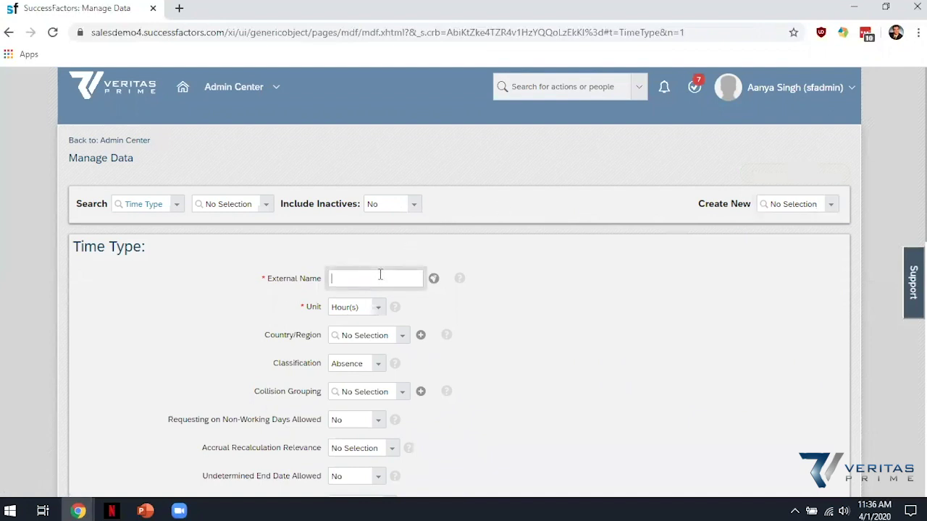
type("COVID19-FMLA-UNPAID")
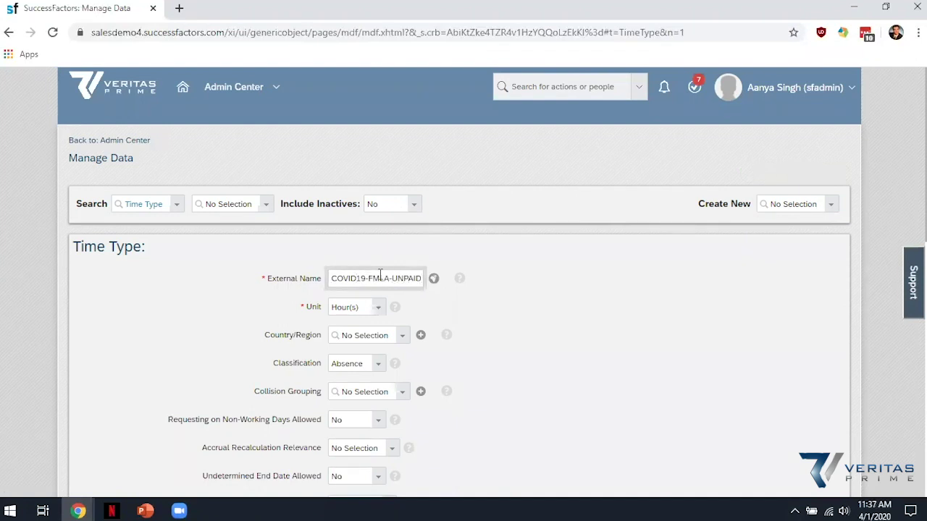
Set the COVID19-FMLA-UNPAID time type's unit to Day(s) and its Country/Region to United States (USA)
left_click(310, 307)
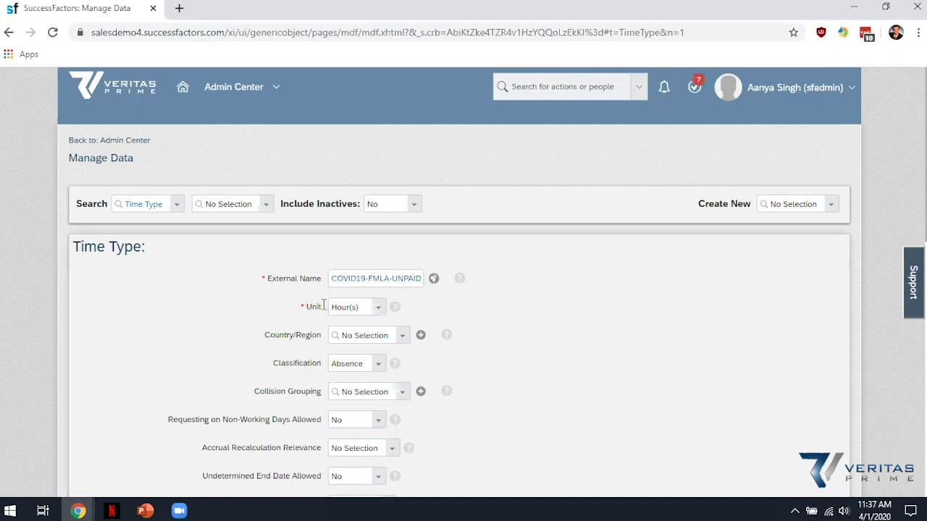
left_click(378, 309)
left_click(344, 335)
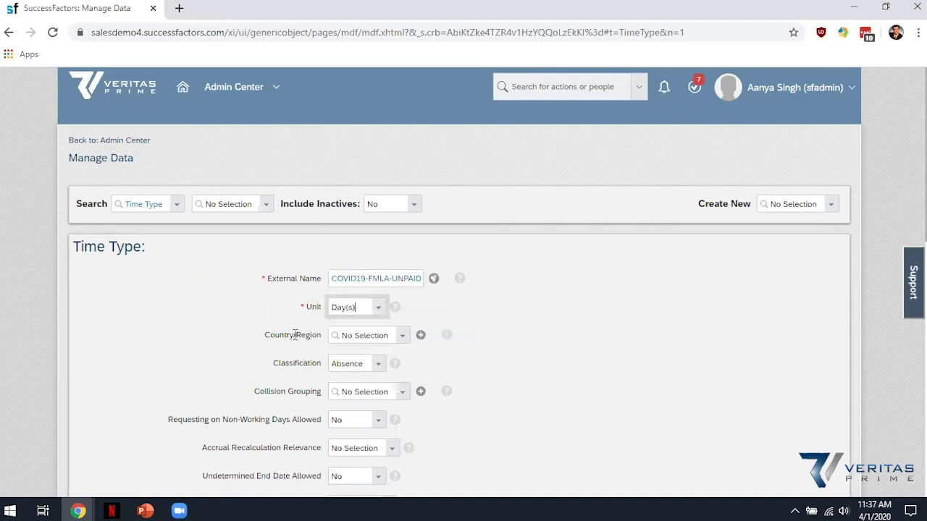
scroll(294, 335, "down", 1)
left_click(356, 273)
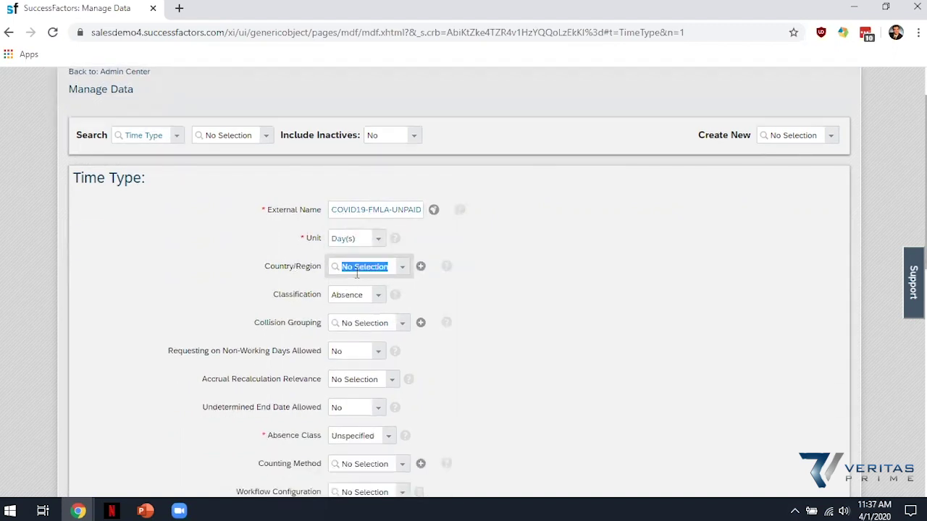
type("usa")
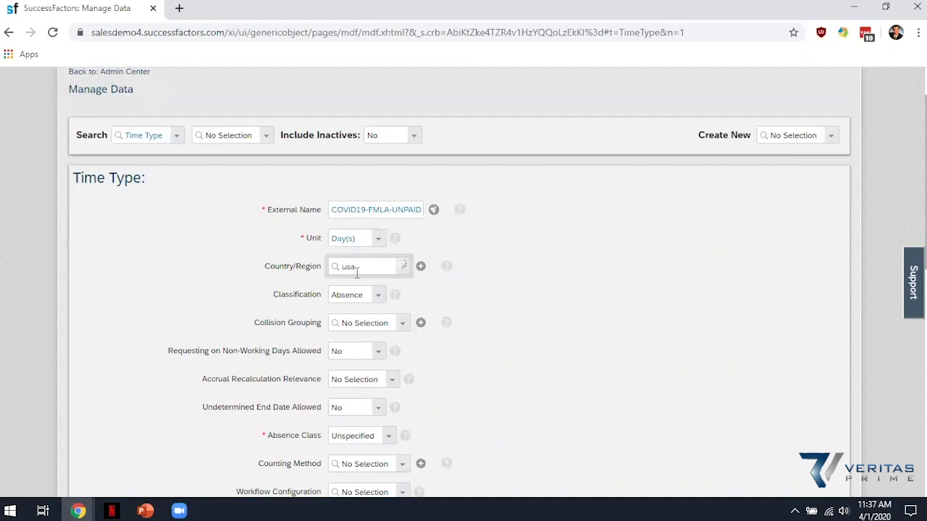
left_click(356, 286)
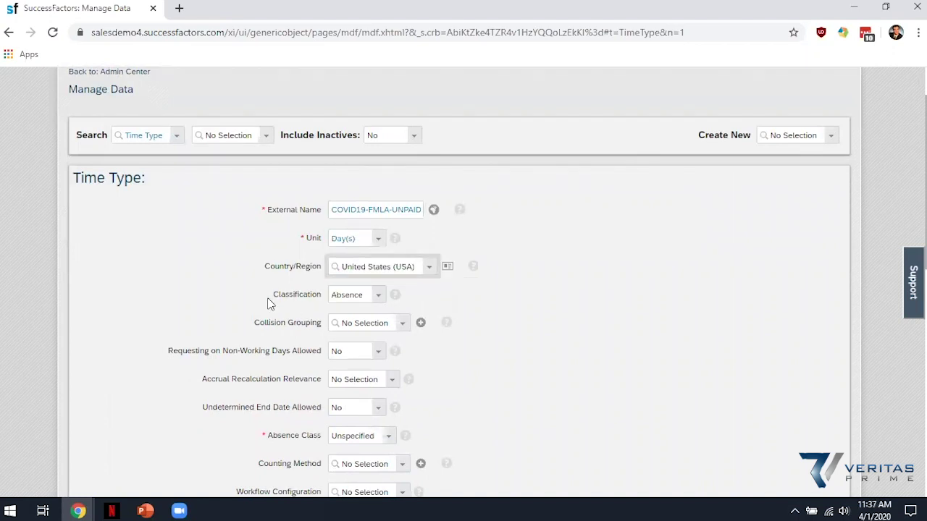
Assign the COVID19 Time Off Approval workflow to COVID19-FMLA-UNPAID and set Permitted Fractions For Unit Day to Only full day bookings allowed
scroll(267, 304, "down", 2)
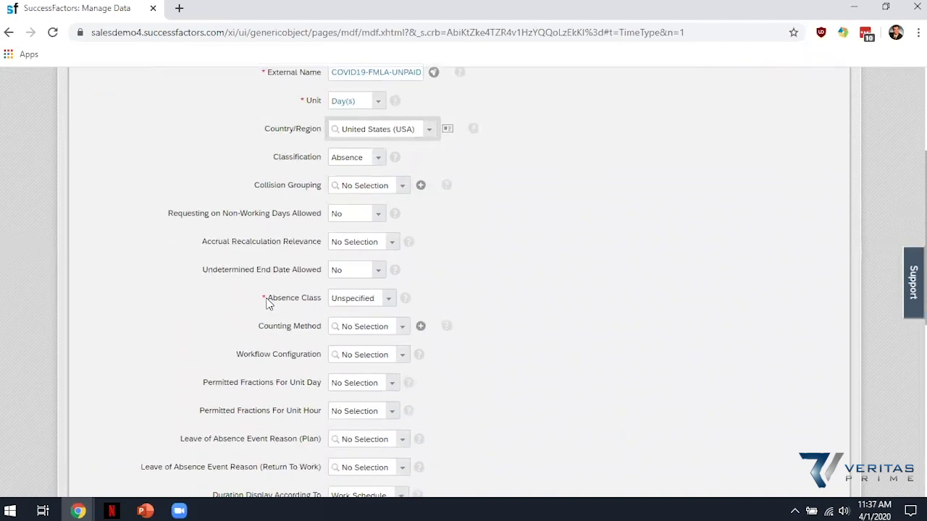
left_click(365, 353)
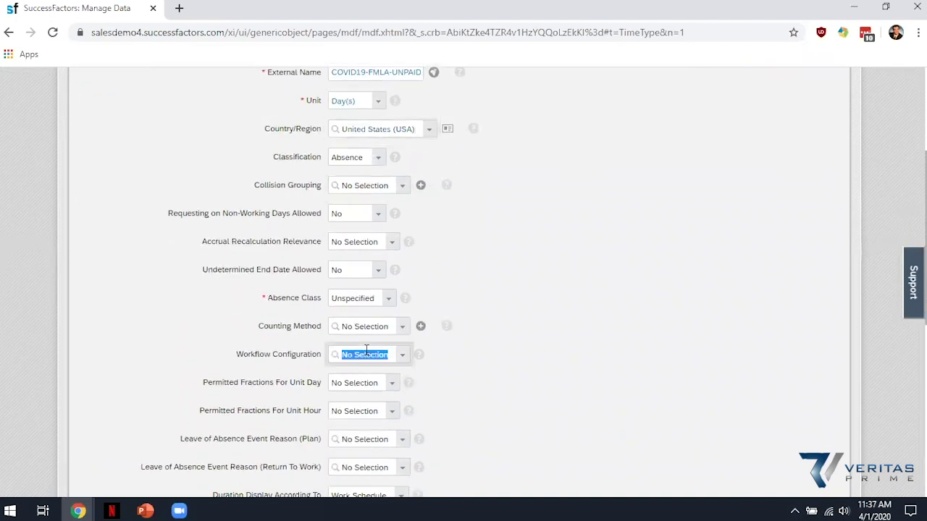
type("covid19")
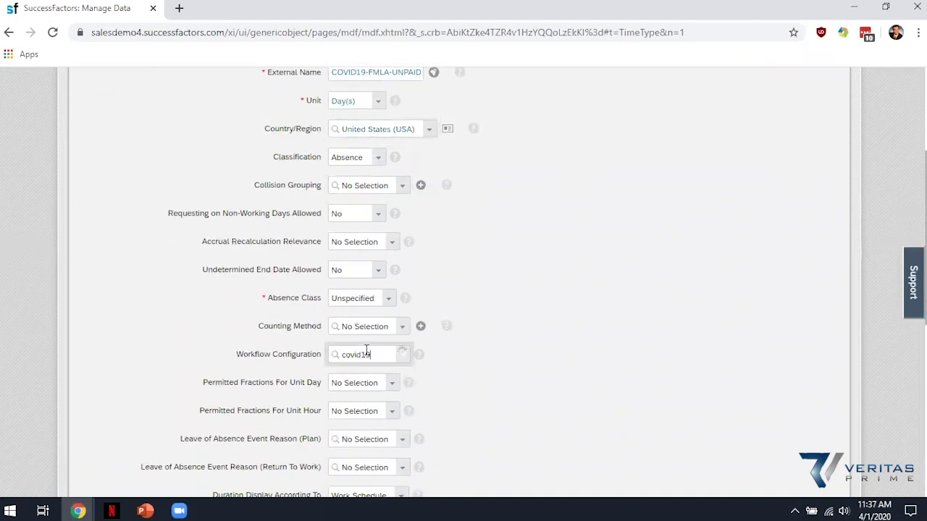
left_click(365, 373)
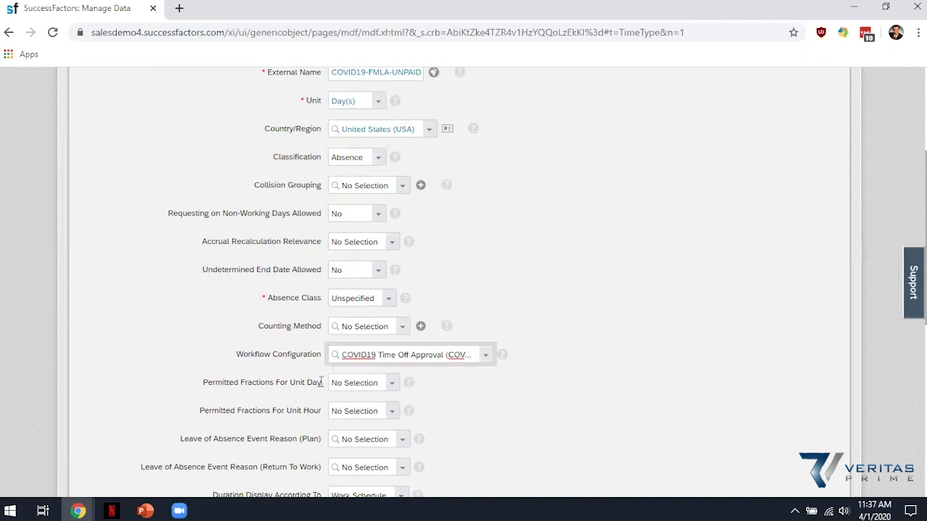
left_click(393, 385)
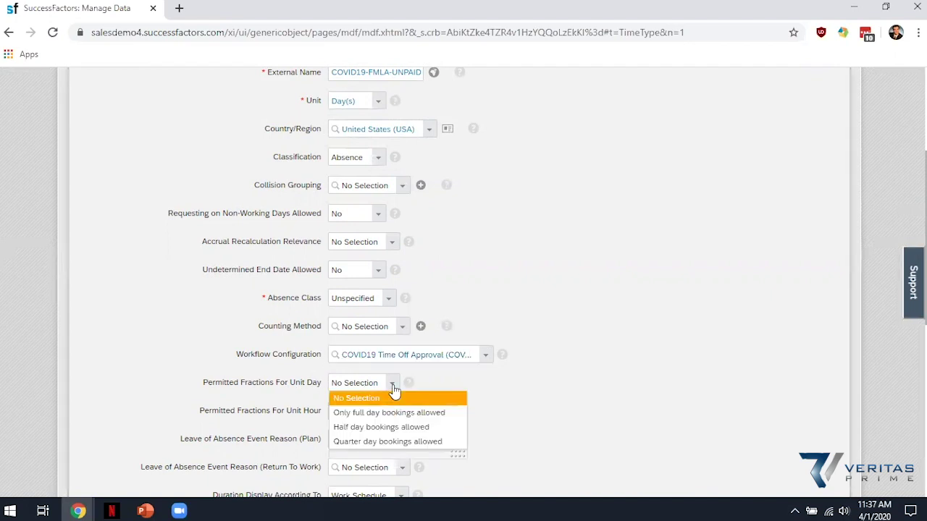
left_click(391, 412)
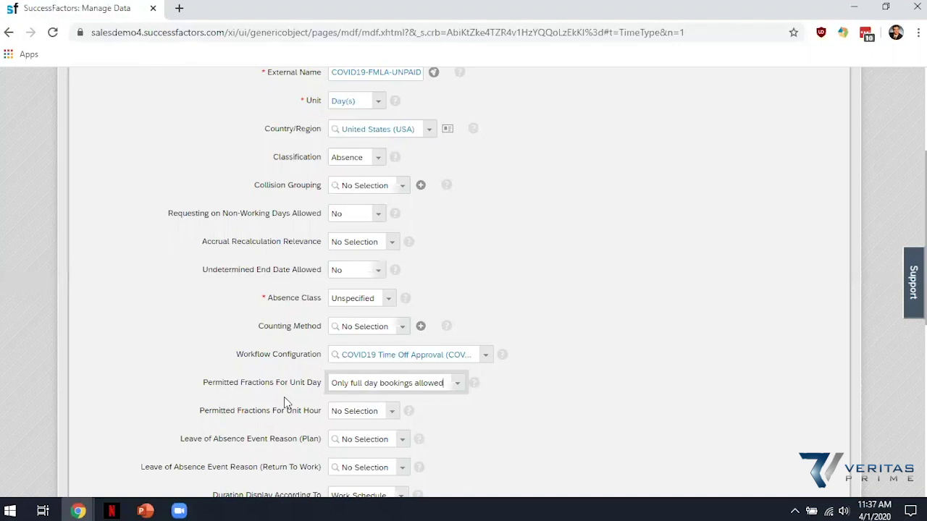
Set Duration Display According To to Calendar Days and Admin Workflow Configuration to COVID19 Time Off Approval for COVID19-FMLA-UNPAID
scroll(283, 396, "down", 1)
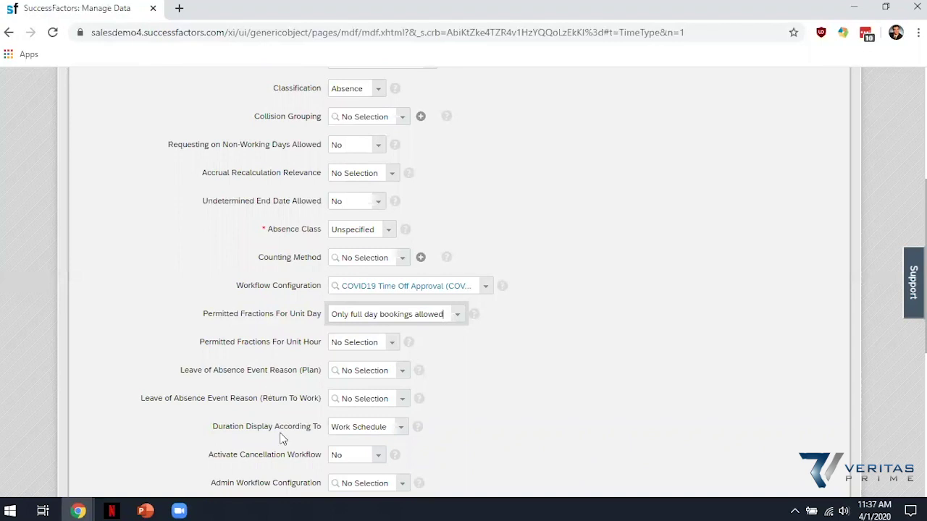
scroll(293, 372, "down", 1)
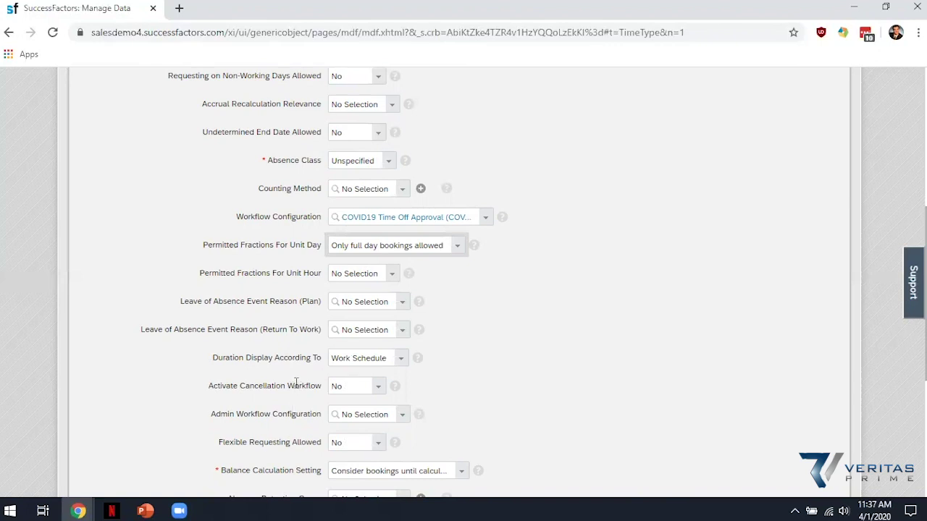
left_click(402, 360)
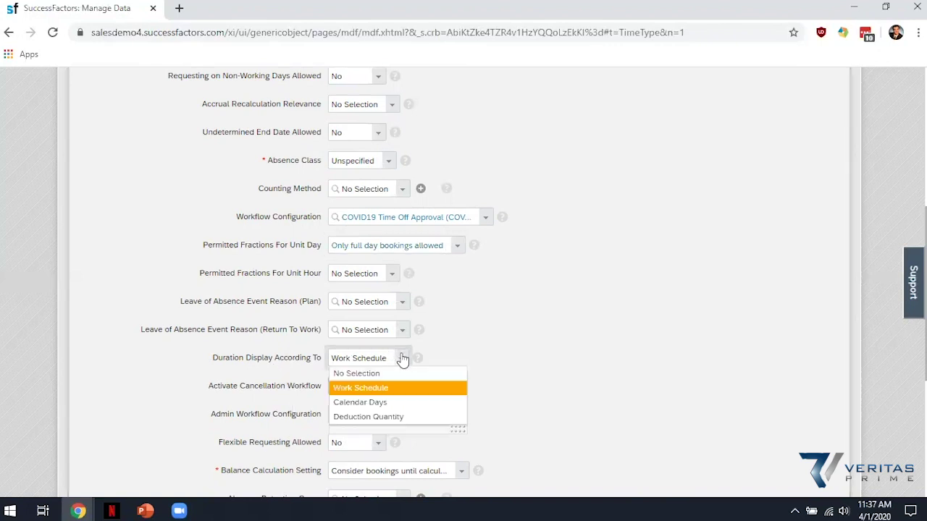
left_click(384, 401)
left_click(374, 408)
type("covid19")
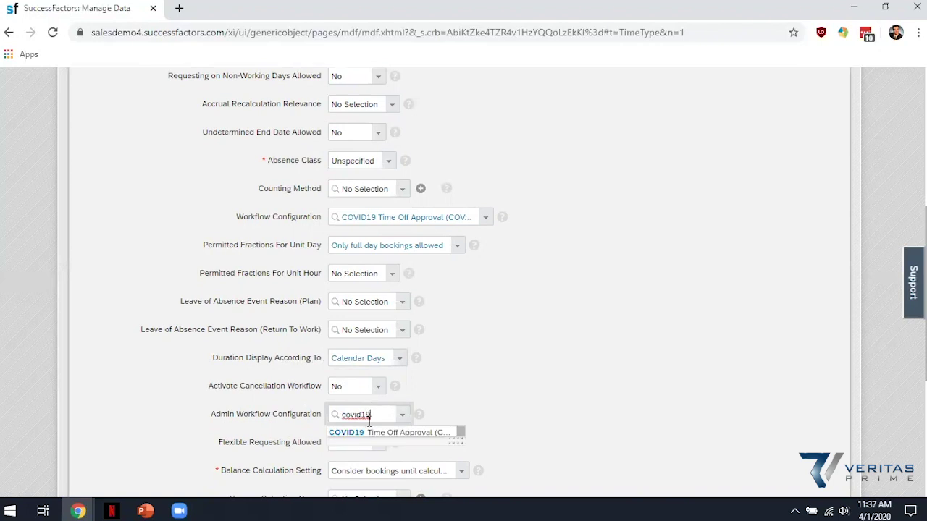
left_click(369, 433)
Set the time type's External Code to COVID19-FMLA-UNPAID and save the record, accepting the long code
scroll(545, 349, "down", 2)
scroll(544, 349, "up", 7)
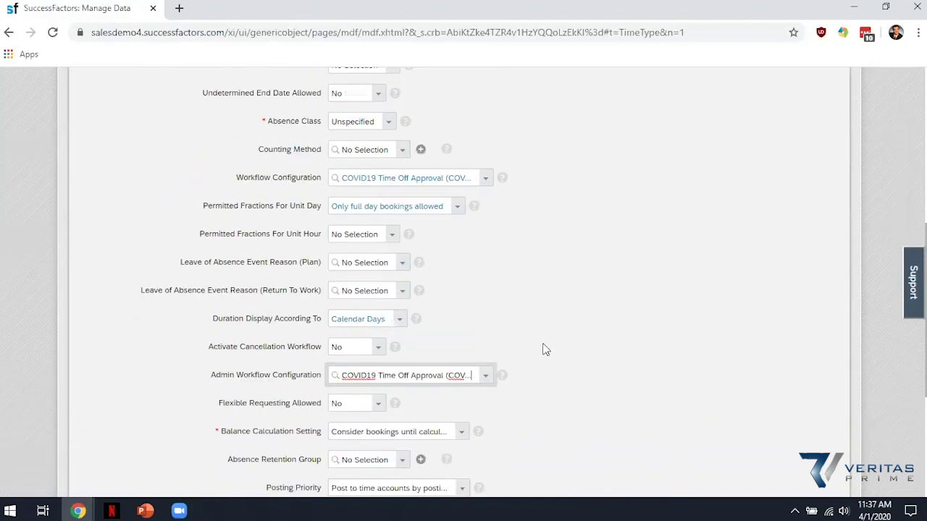
triple_click(378, 278)
key("ctrl+c")
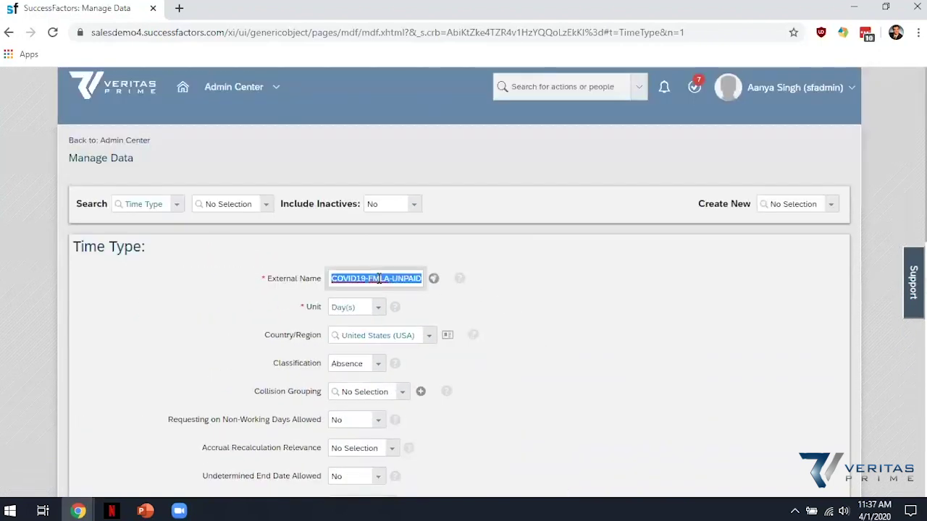
scroll(227, 337, "down", 10)
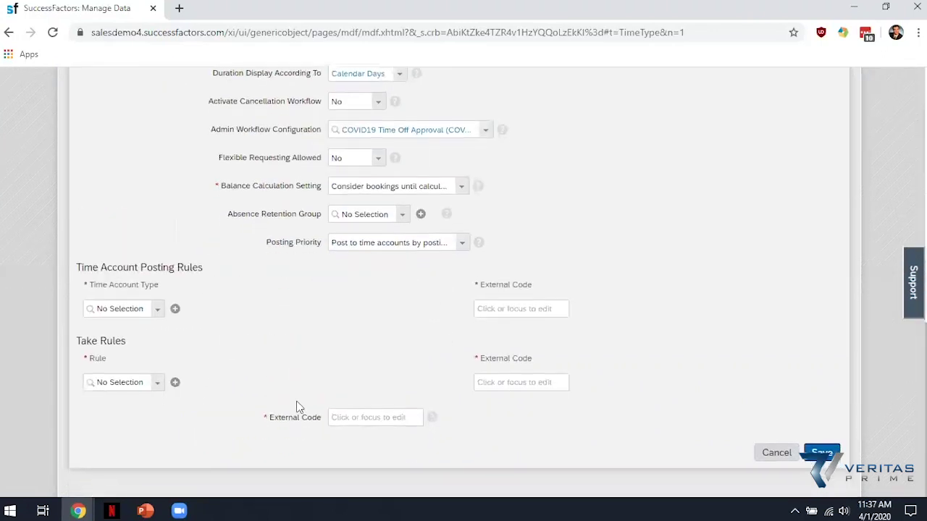
left_click(359, 418)
key("ctrl+v")
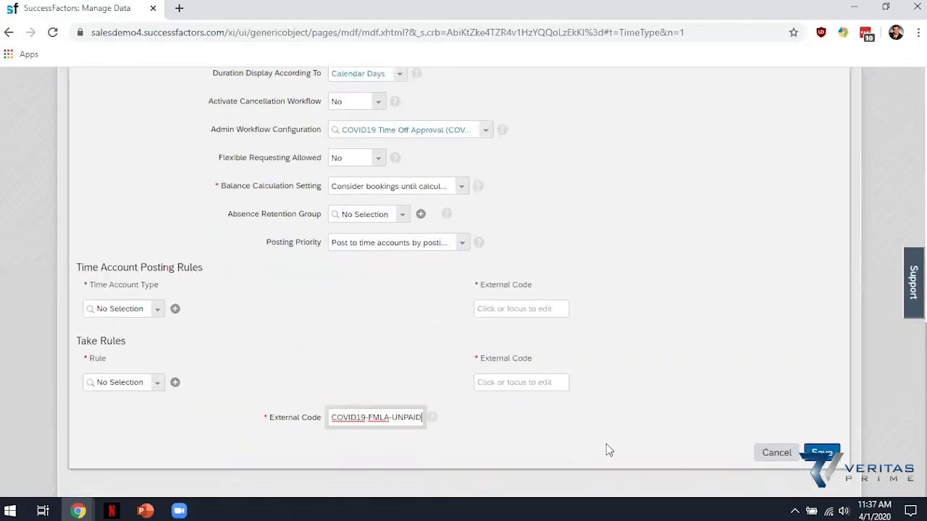
left_click(693, 371)
left_click(818, 450)
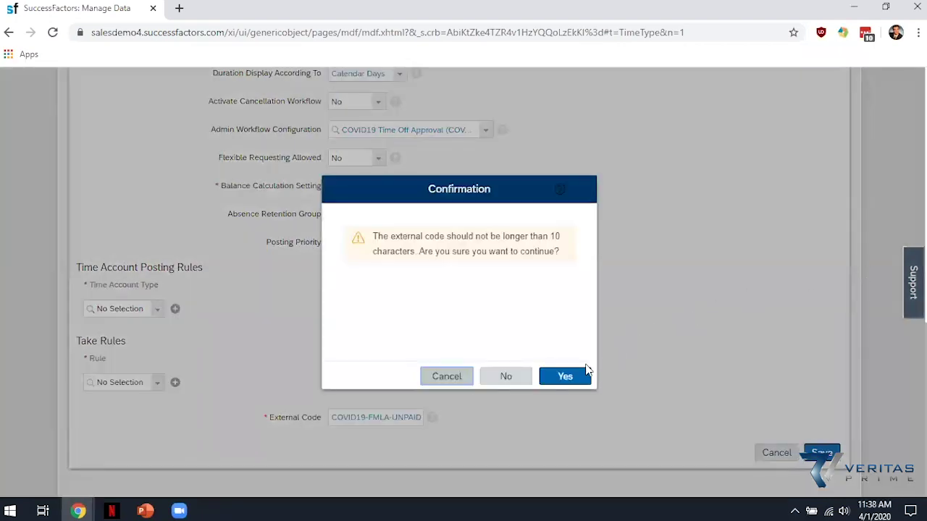
left_click(566, 378)
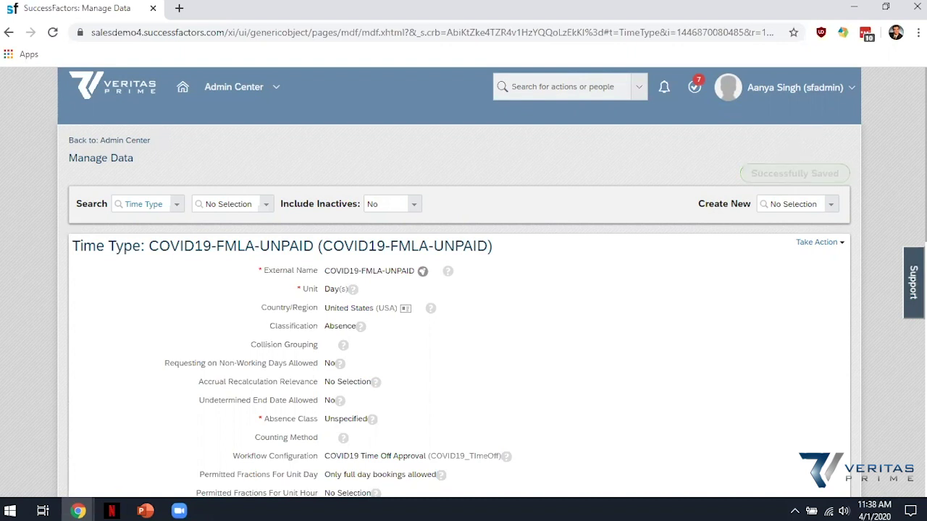
Start a new Message Definition record
left_click(816, 243)
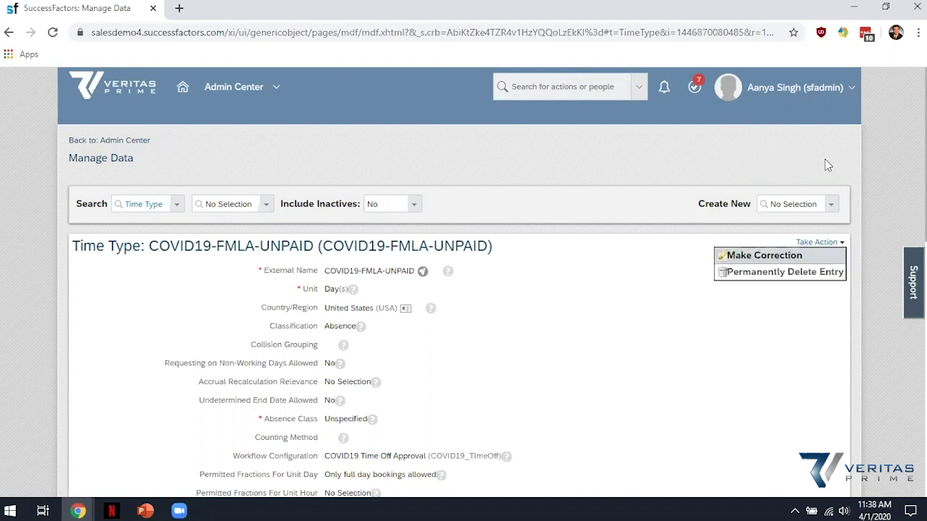
left_click(708, 208)
left_click(794, 204)
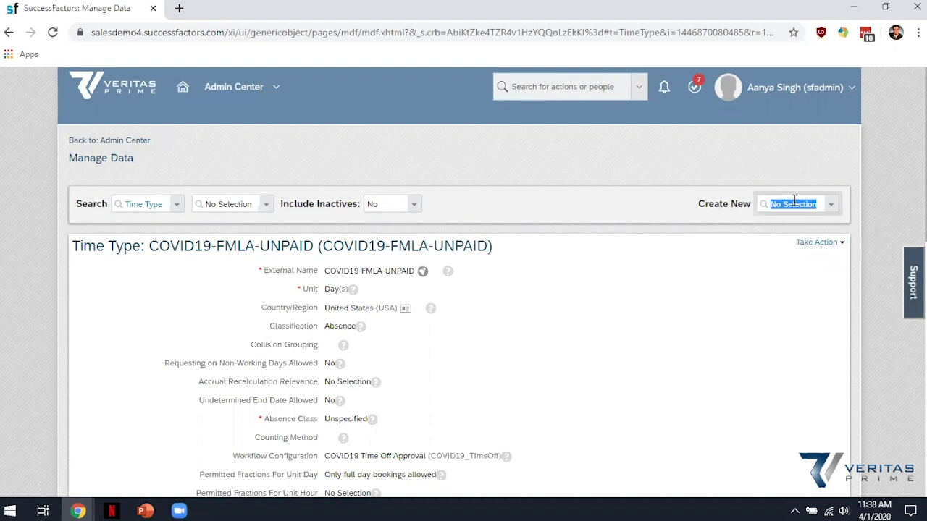
type("message")
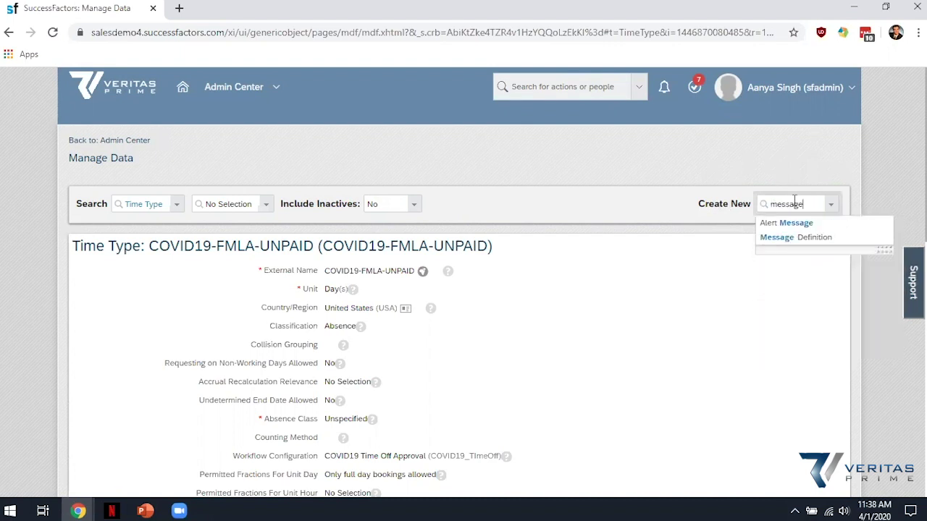
left_click(808, 237)
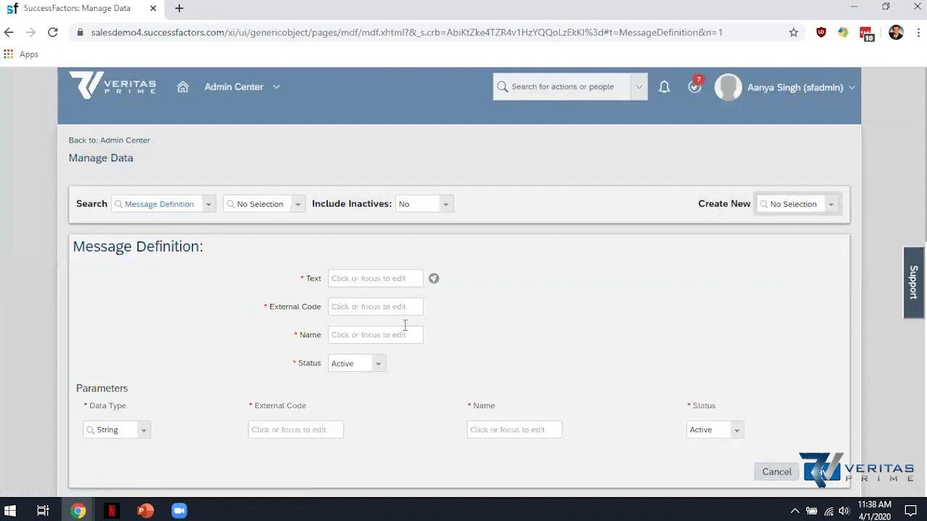
Try to use COVID19-PDLV as the External Code of the new message definition
left_click(377, 307)
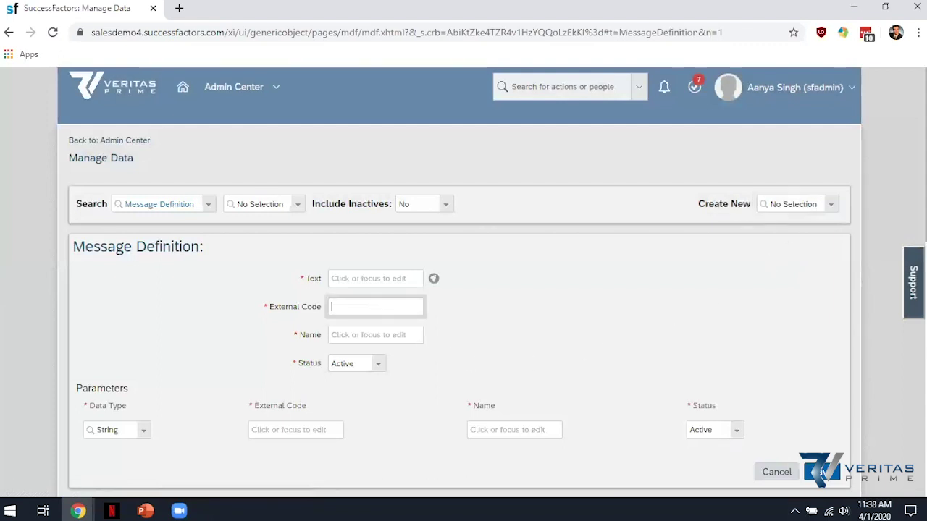
type("COID")
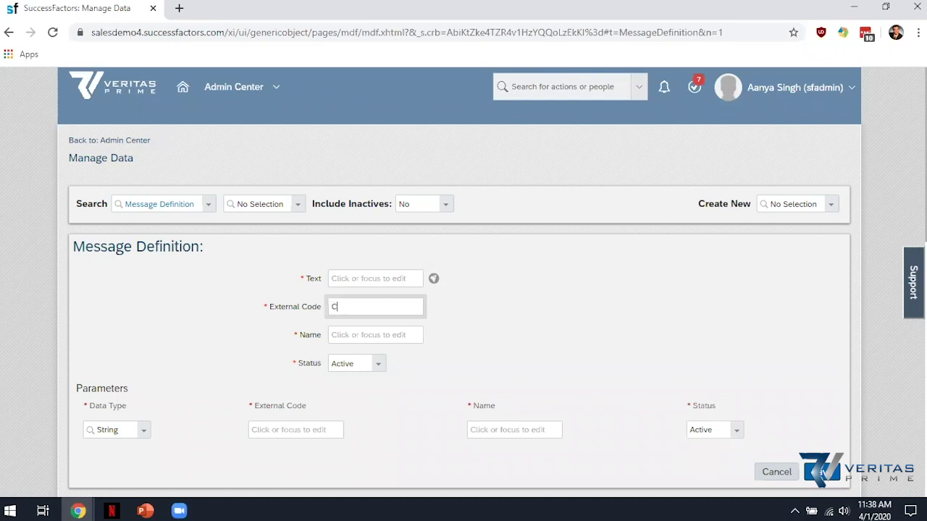
key("BackSpace")
key("BackSpace")
type("VID19-PDLV")
key("ctrl+shift+Left")
key("ctrl+shift+Left")
key("ctrl+shift+Left")
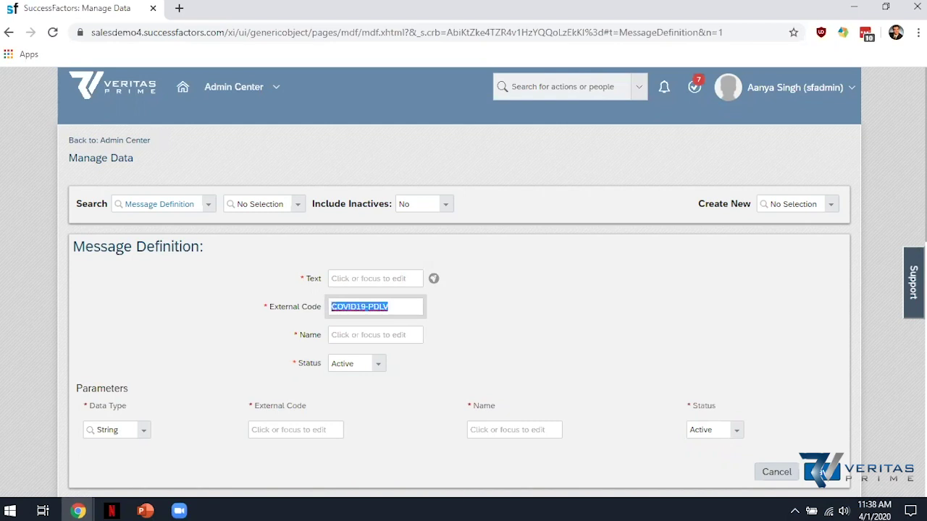
left_click(821, 472)
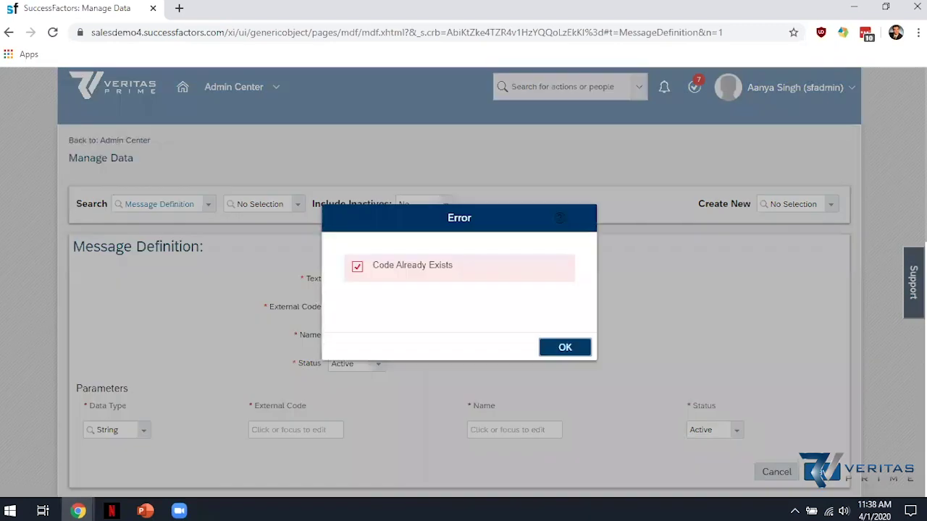
left_click(565, 349)
Set both the External Code and the Name of the message definition to COVID19-PAIDLEAVE
left_click(387, 316)
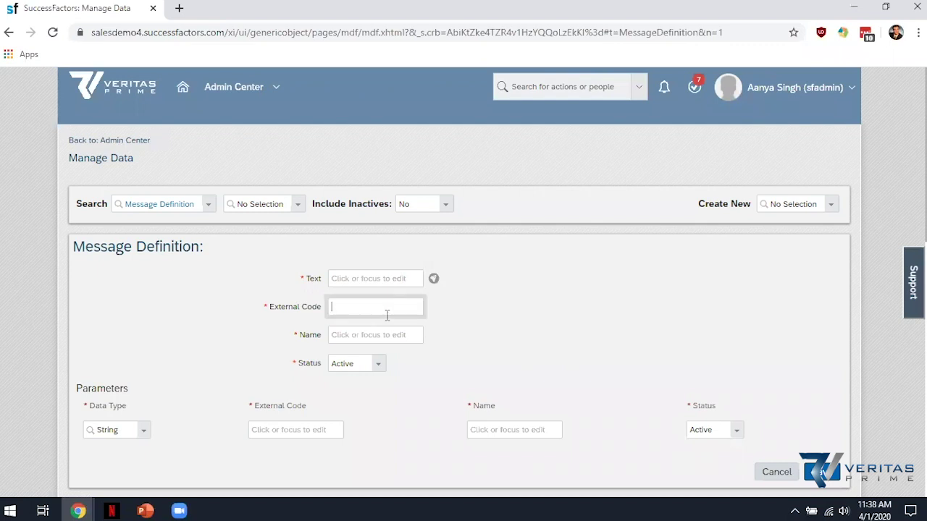
type("COVID19-PAIDLEAVE")
key("ctrl+shift+Left")
key("ctrl+c")
left_click(369, 335)
key("ctrl+v")
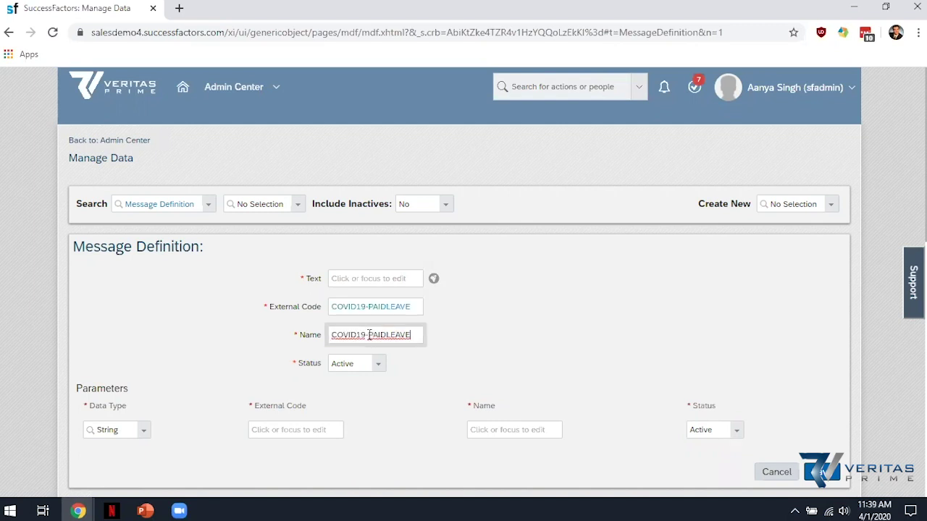
Enter the message text "You cannot 80 hours for this type of leave" and save the COVID19-PAIDLEAVE message definition
left_click(377, 280)
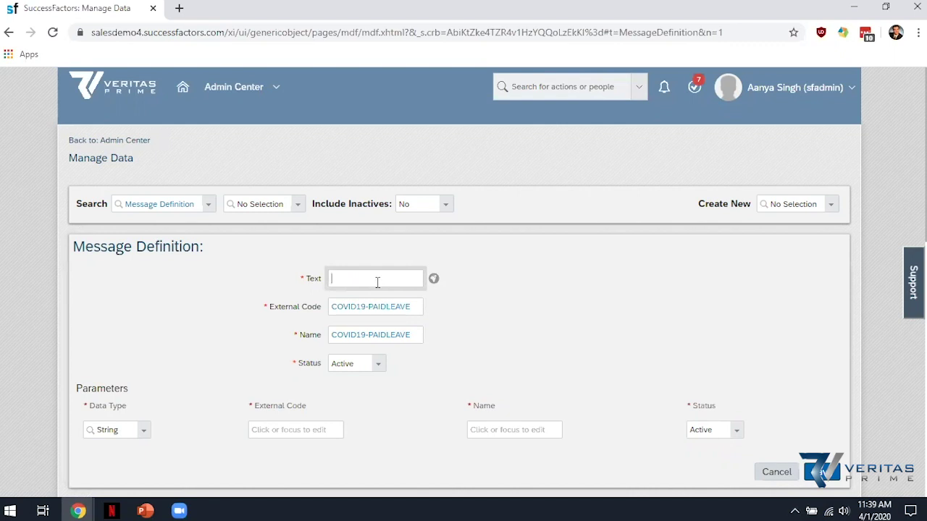
type("You cannot")
type(" 80 hours for th")
type("is type of leav")
type("e")
left_click(522, 345)
scroll(600, 316, "down", 1)
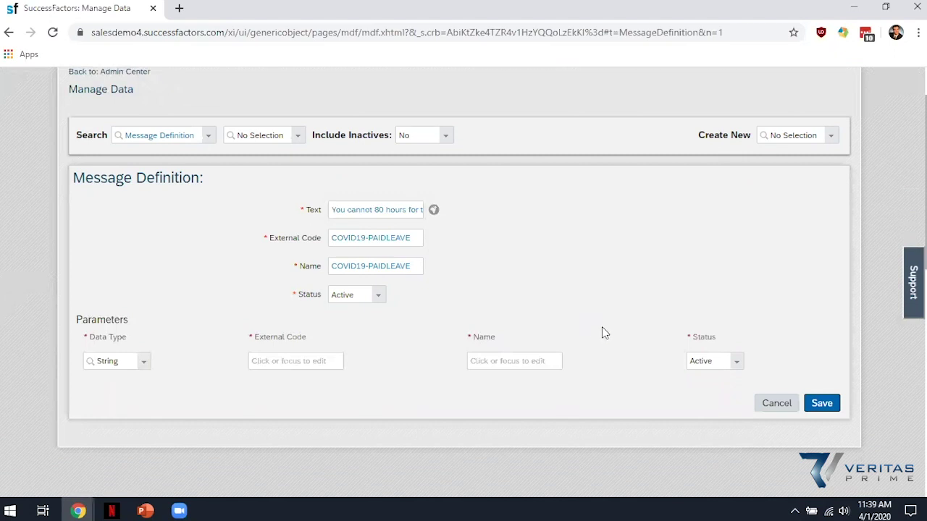
left_click(829, 405)
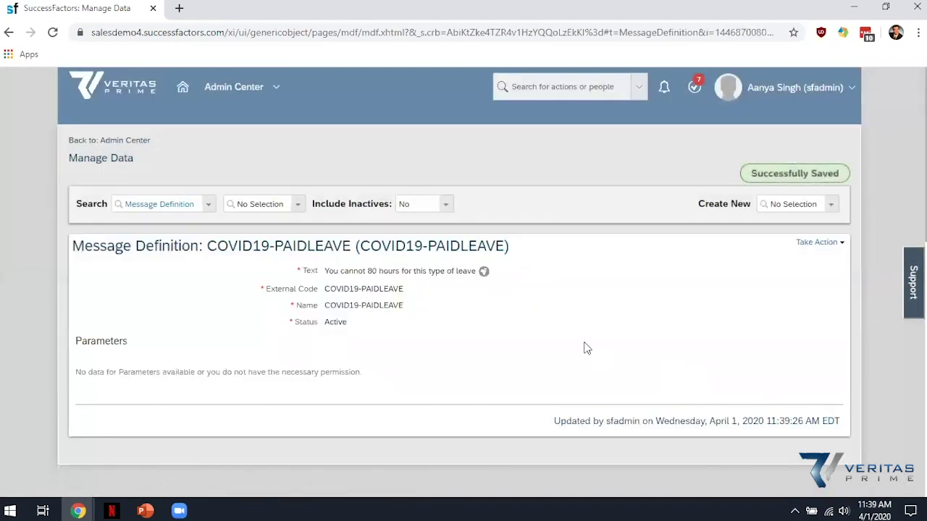
Start a second Message Definition record
left_click(802, 202)
type("covid")
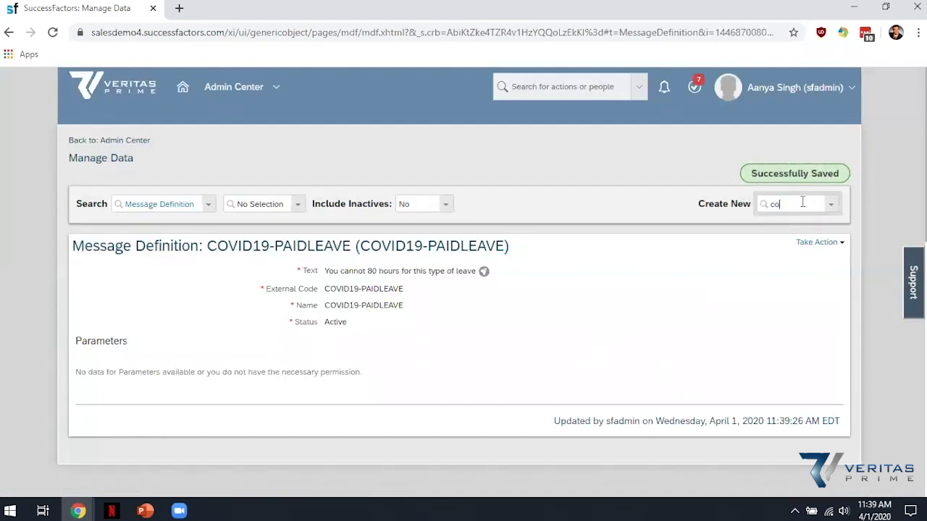
key("BackSpace")
key("BackSpace")
key("BackSpace")
key("BackSpace")
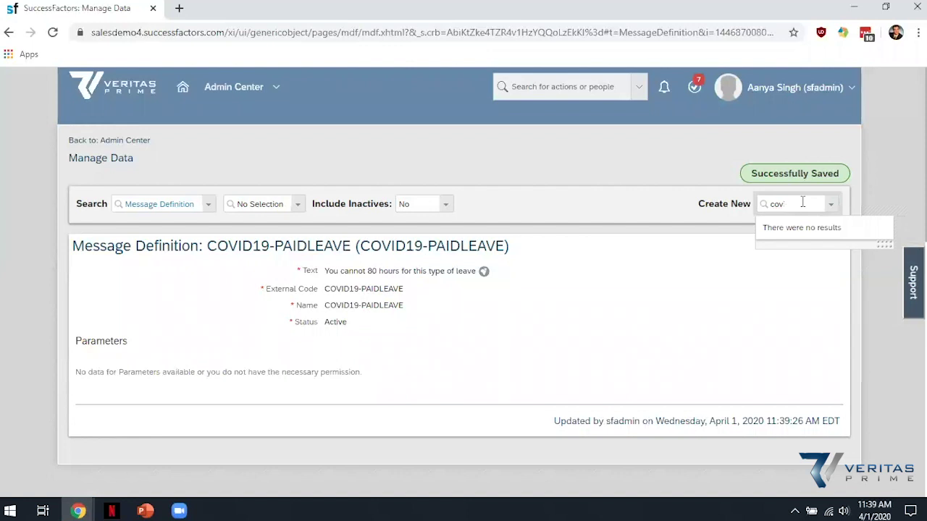
type("message")
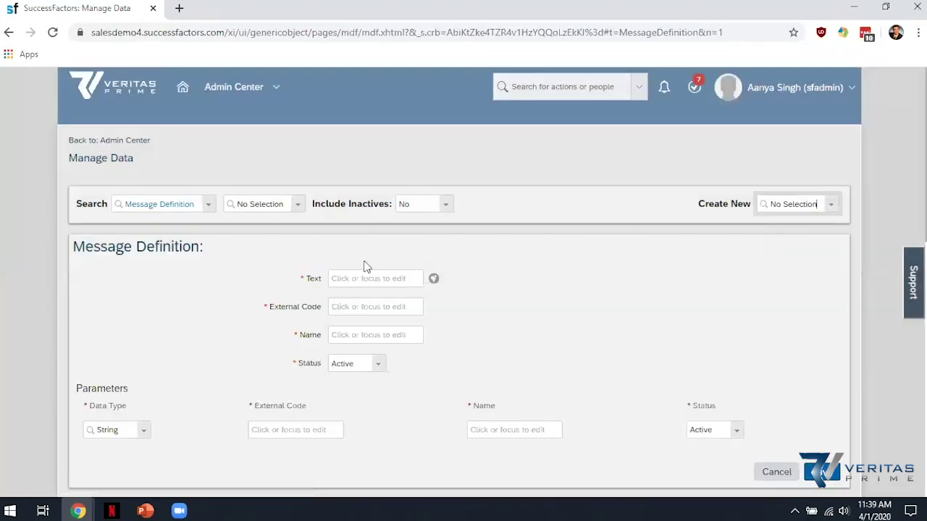
Set both the External Code and the Name of the second message definition to COVID19FMLAPAID
left_click(366, 275)
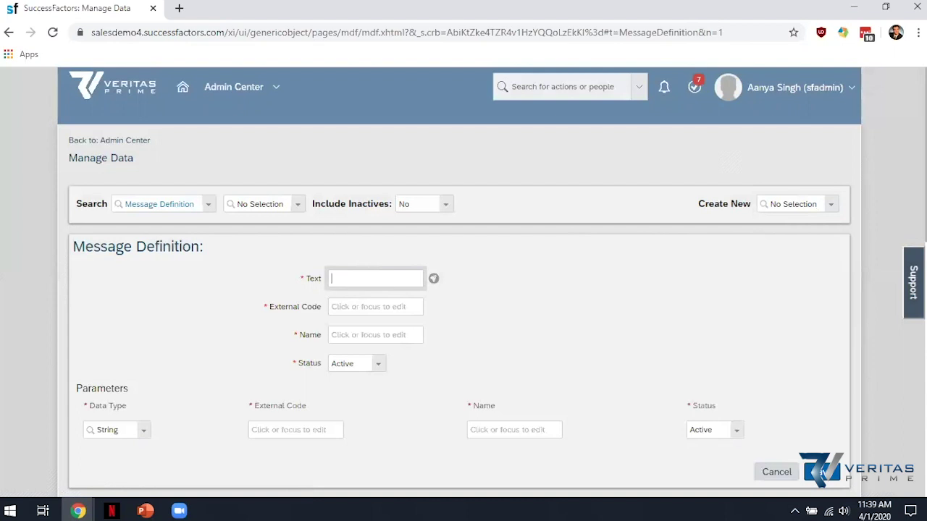
type("COVID19FMLAPAID")
double_click(370, 278)
key("ctrl+x")
left_click(364, 307)
key("ctrl+v")
double_click(364, 310)
left_click(362, 335)
key("ctrl+v")
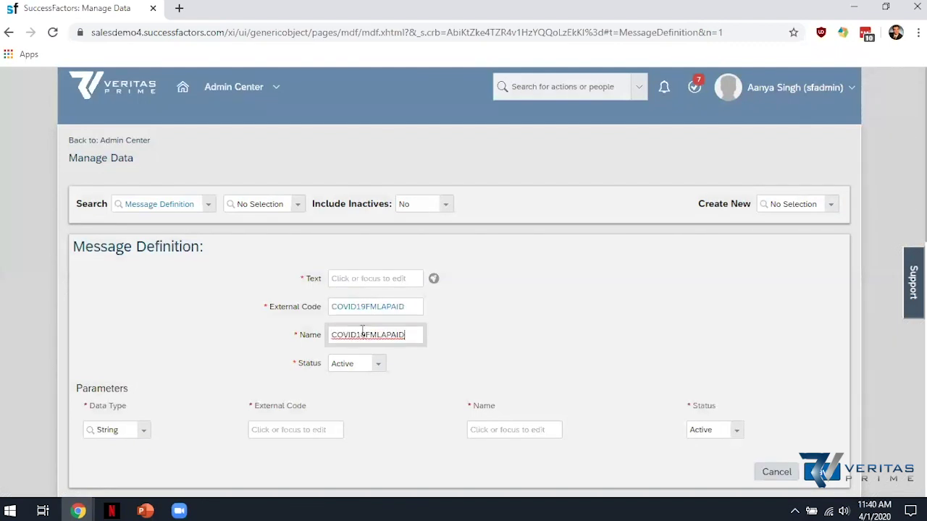
Enter the text "You can only take paid FMLA leave after 10 days of unpaid leave have been taken" and save the message definition
left_click(356, 280)
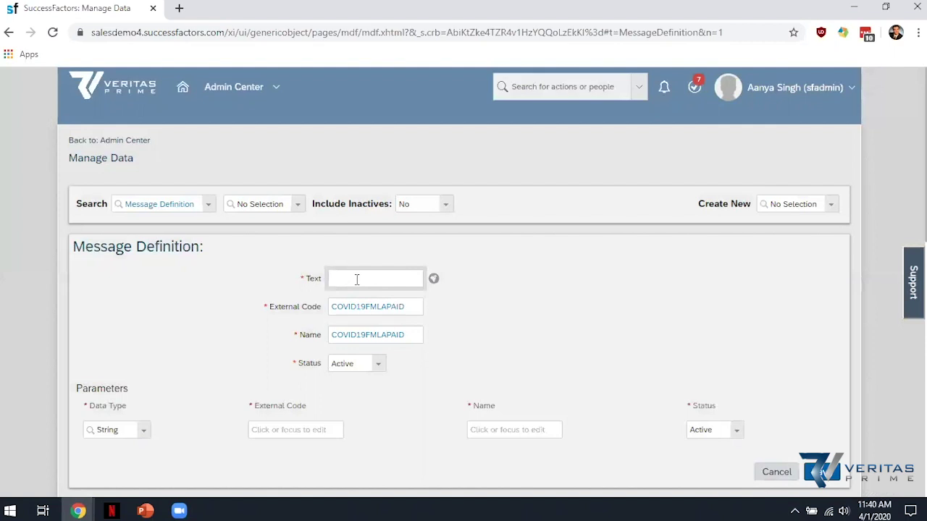
type("You can only take paid FMLA leave after 10 days of unpaid leave have been taken")
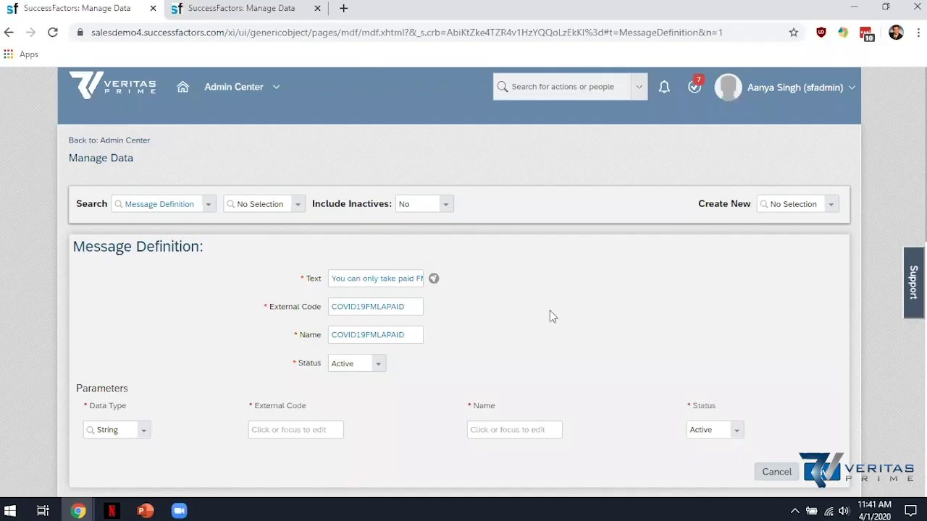
left_click(823, 472)
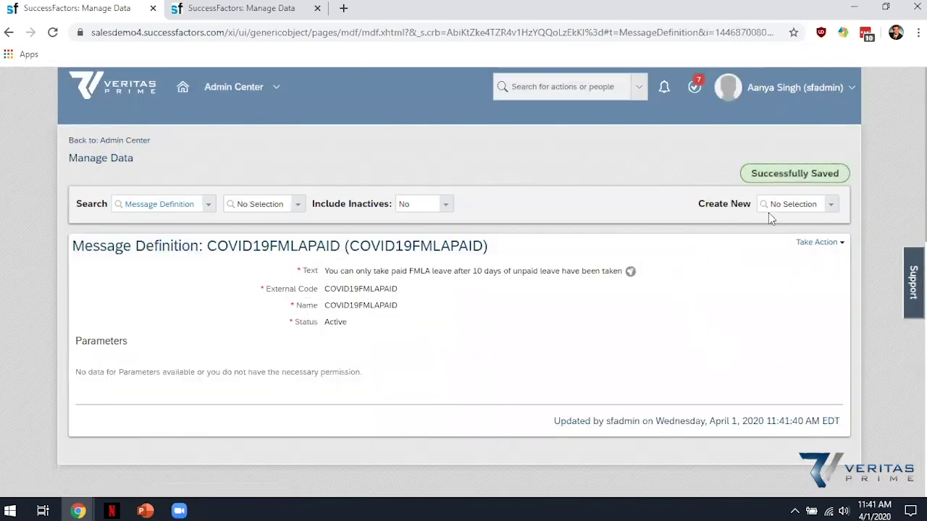
Create a third Message Definition record with COVID19FMLA-UNPAID as both its External Code and Name
left_click(781, 205)
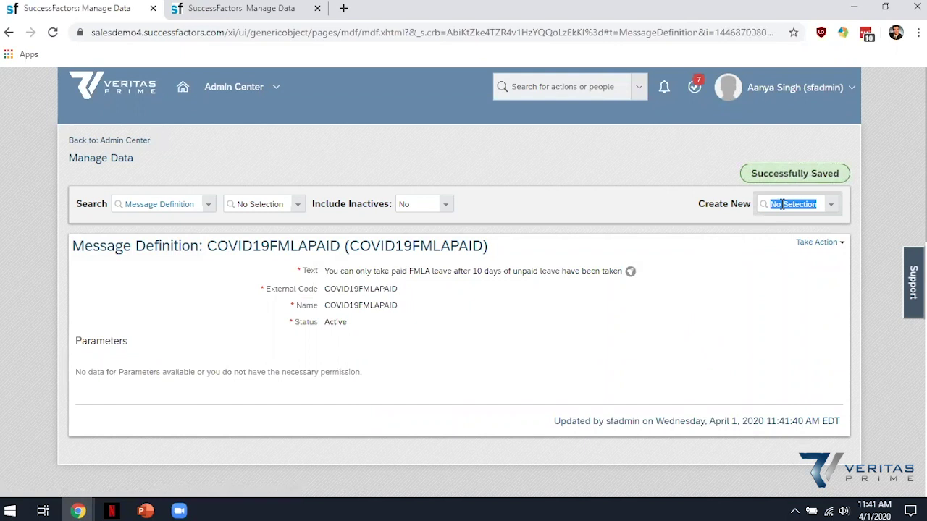
type("message")
left_click(800, 237)
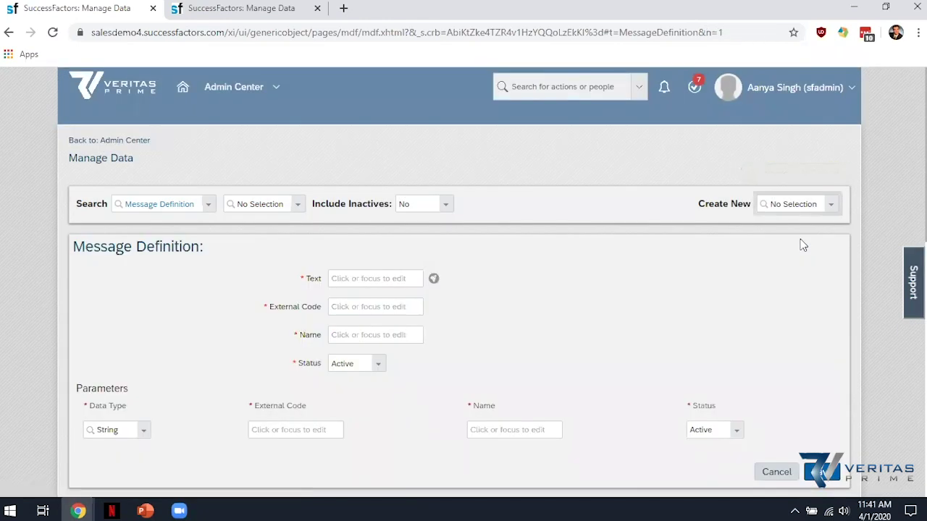
left_click(394, 304)
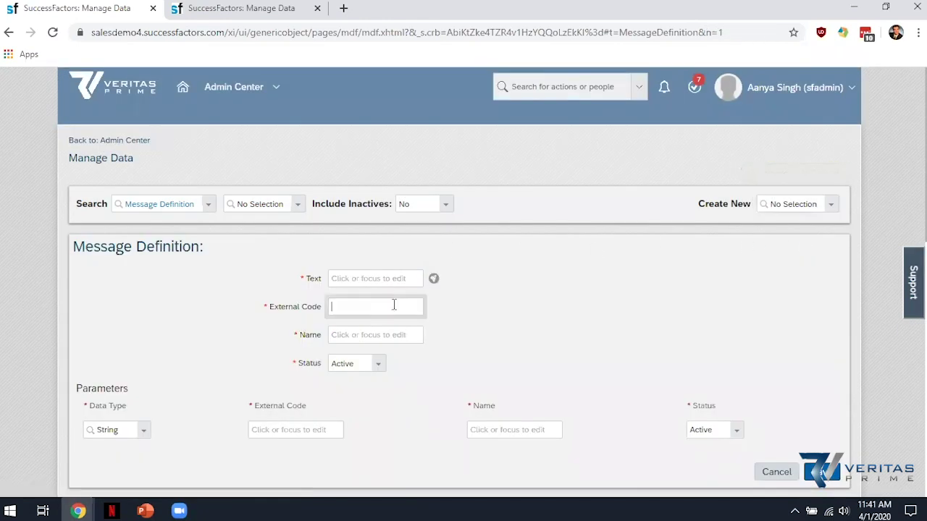
type("COVID19FMLA-UNPAID")
triple_click(393, 305)
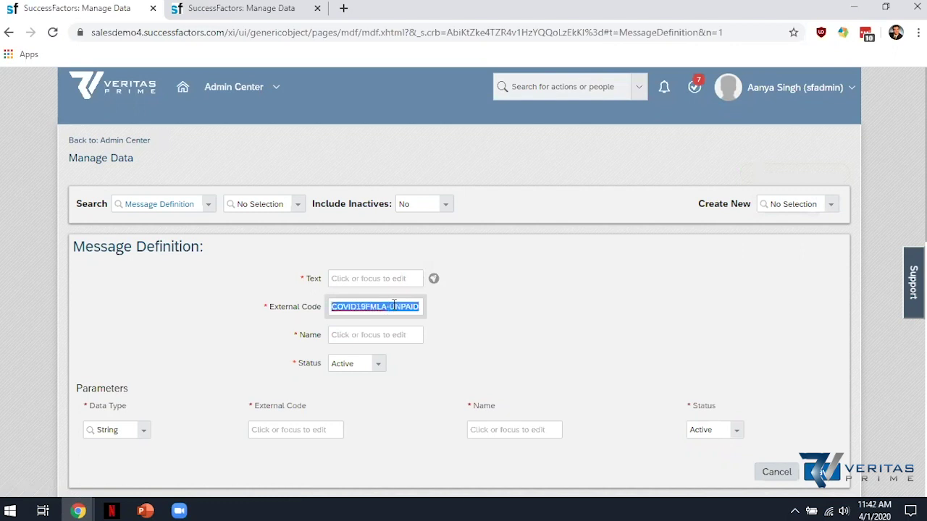
key("Tab")
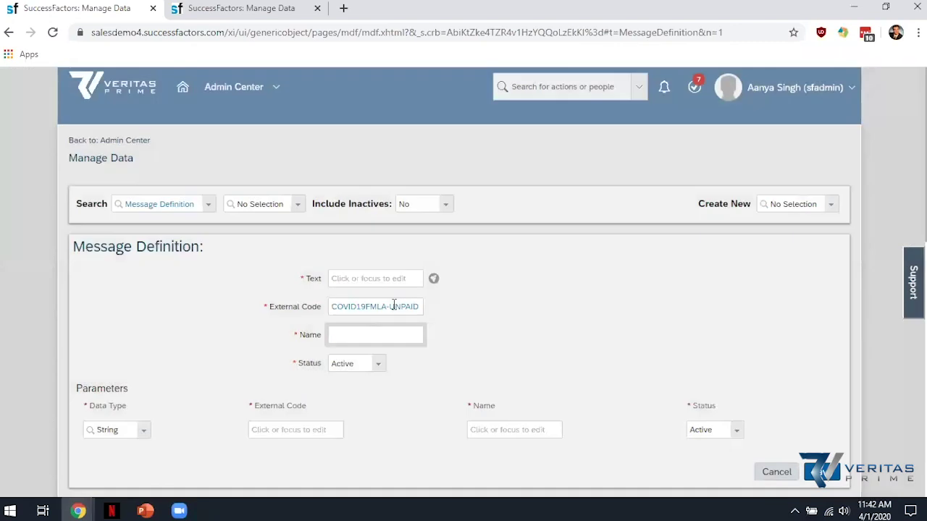
key("ctrl+v")
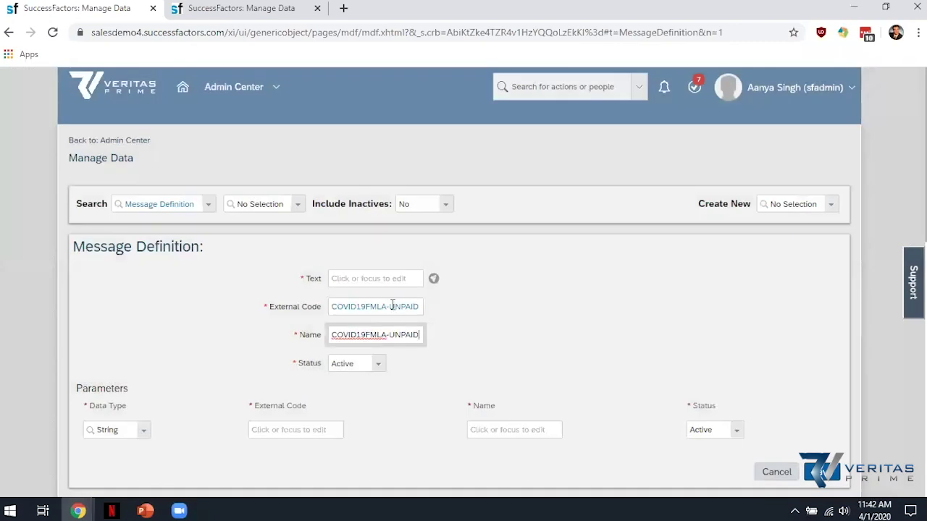
Enter the message text "Only the first 10 days of FMLA leave are unpaid, anything more should be FMLA Paid Leave"
left_click(362, 279)
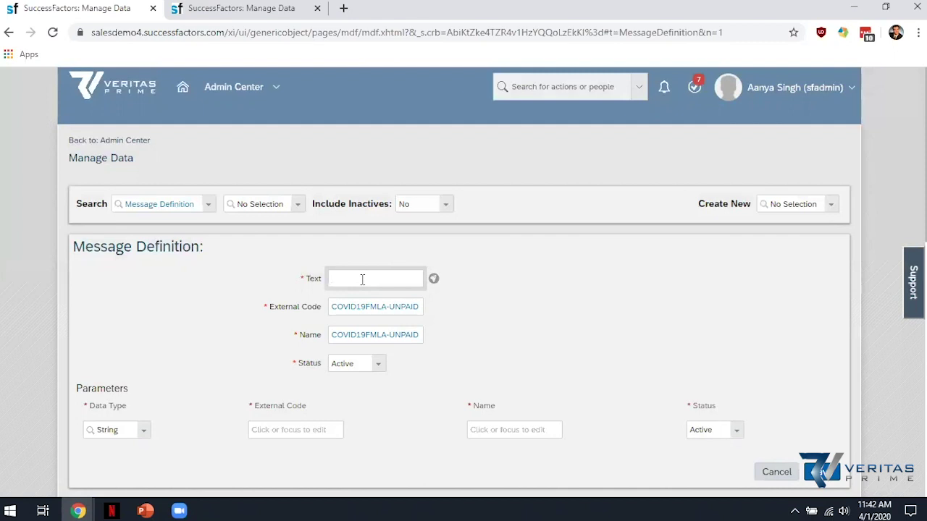
type("Only the first t")
type("10 days ")
type("of FMLA leave")
type(" are unpaid")
type(", an")
type("ythign more should")
type(" be")
type(" FMLA")
type(" Paid Leave")
Correct the misspelled word in the message text to "anything" and save the message definition
key("ctrl+Left")
key("ctrl+Left")
key("ctrl+Left")
key("ctrl+Left")
key("ctrl+Left")
key("ctrl+Left")
key("ctrl+Left")
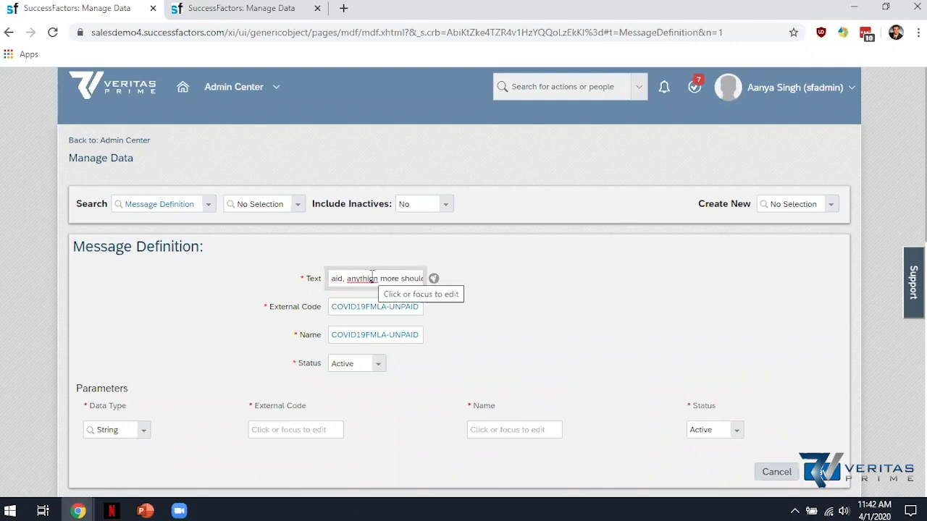
right_click(372, 280)
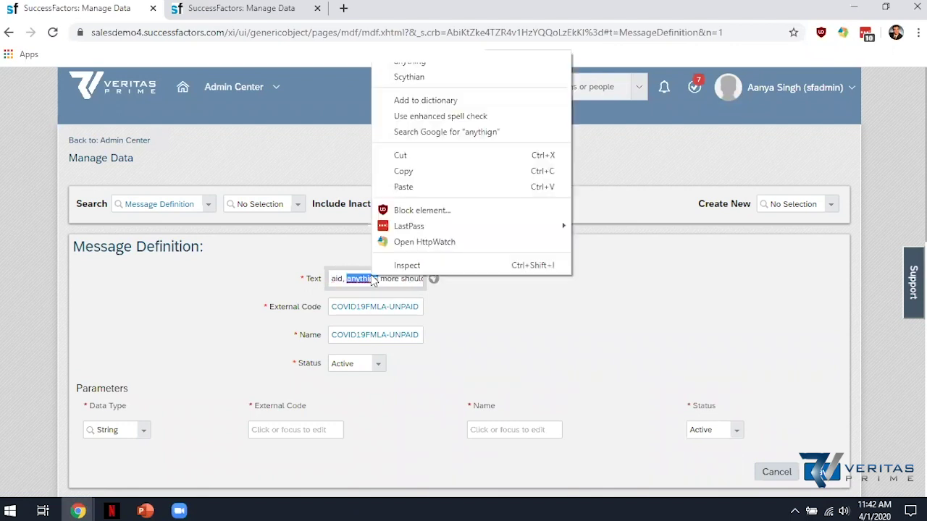
left_click(420, 64)
left_click(501, 330)
scroll(563, 357, "down", 1)
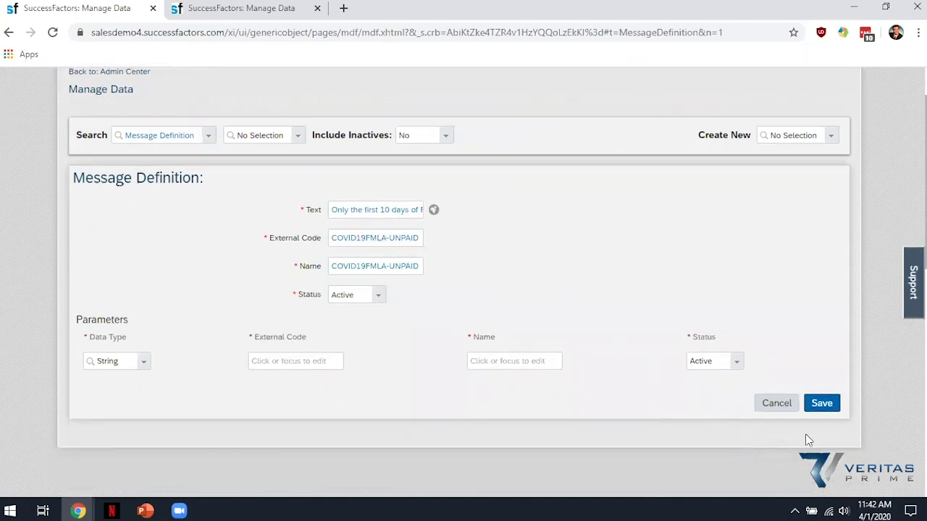
left_click(822, 410)
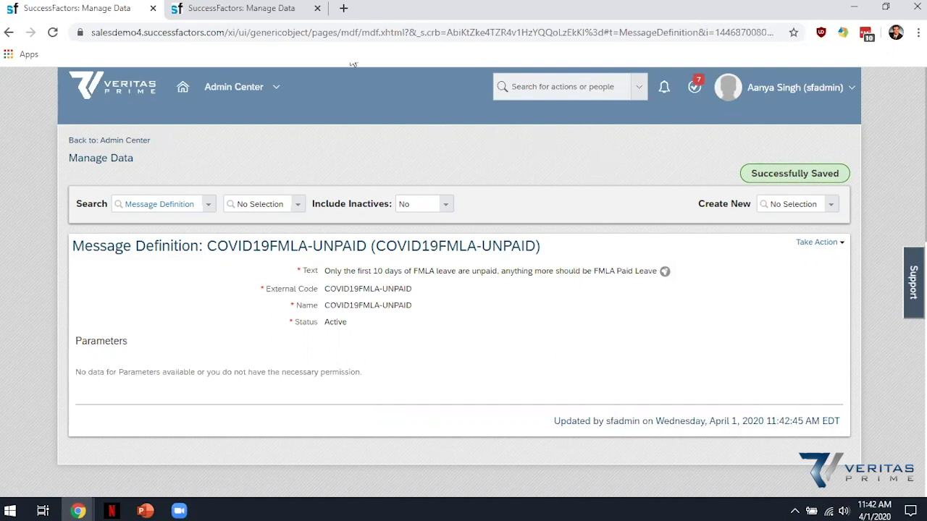
Search the actions for "configure business rule", open Configure Business Rules, and close the second Manage Data browser tab
left_click(568, 87)
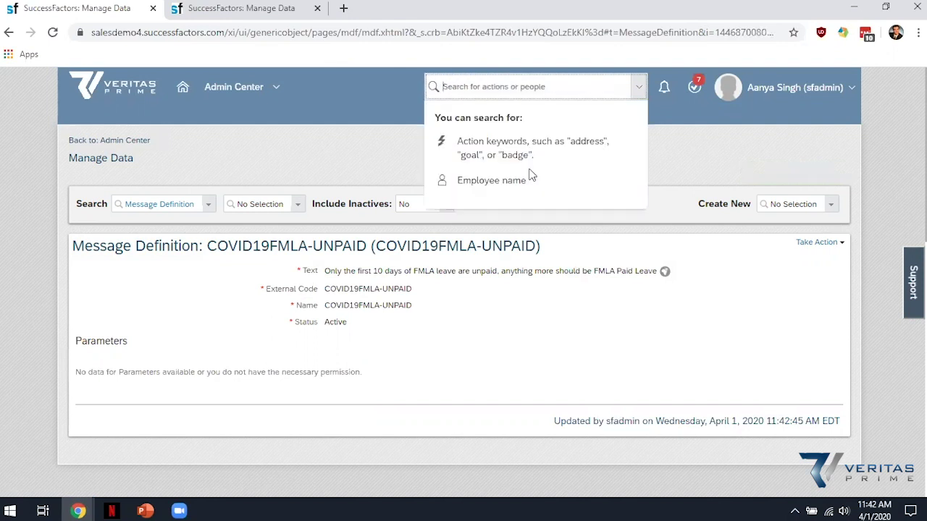
type("test")
key("Return")
type("configure bu")
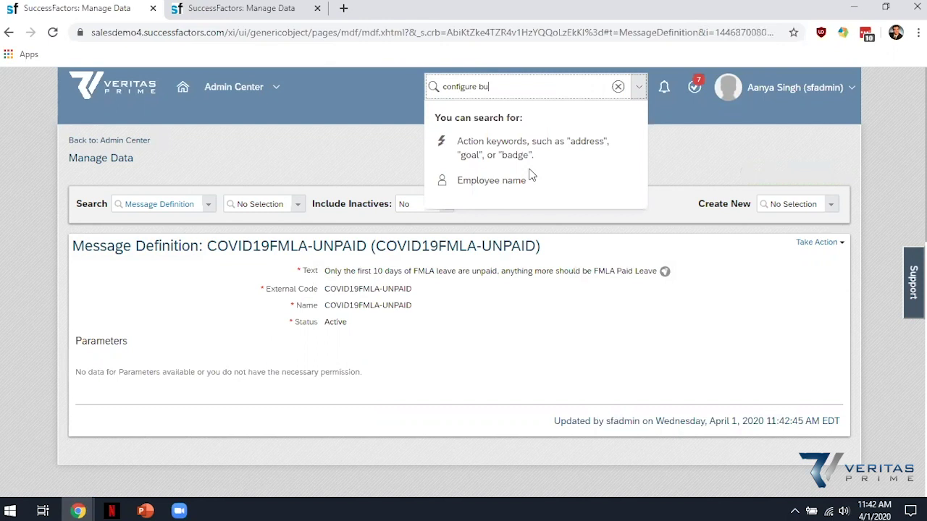
type("siness rule")
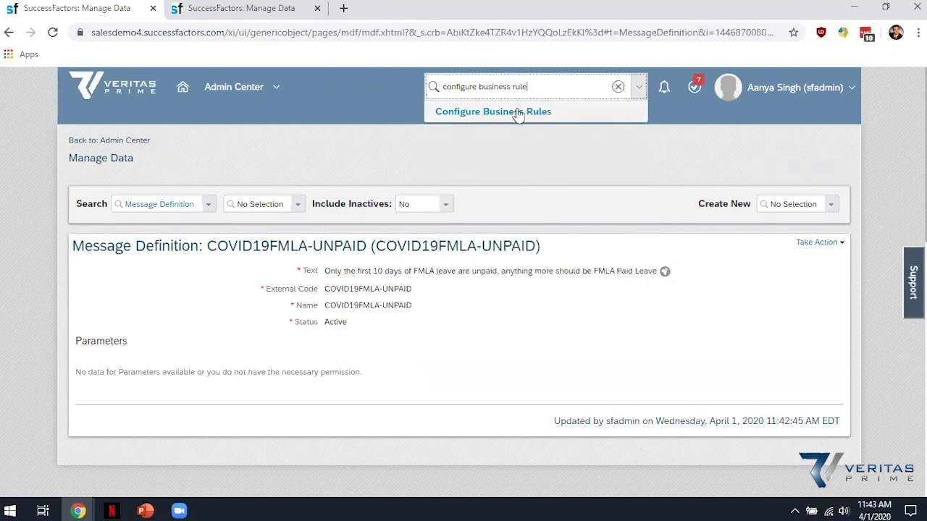
left_click(518, 115)
left_click(317, 9)
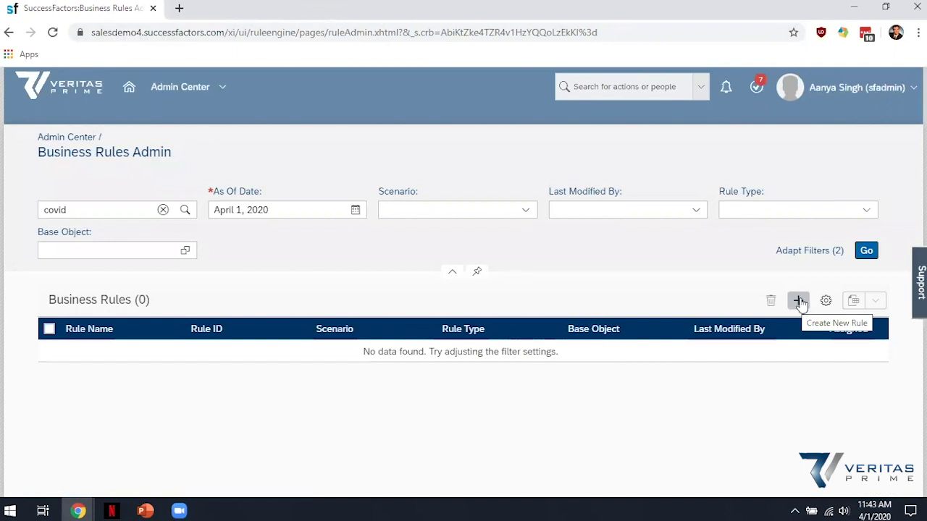
Start a new business rule using the Absence Validation scenario from Time Management
left_click(798, 304)
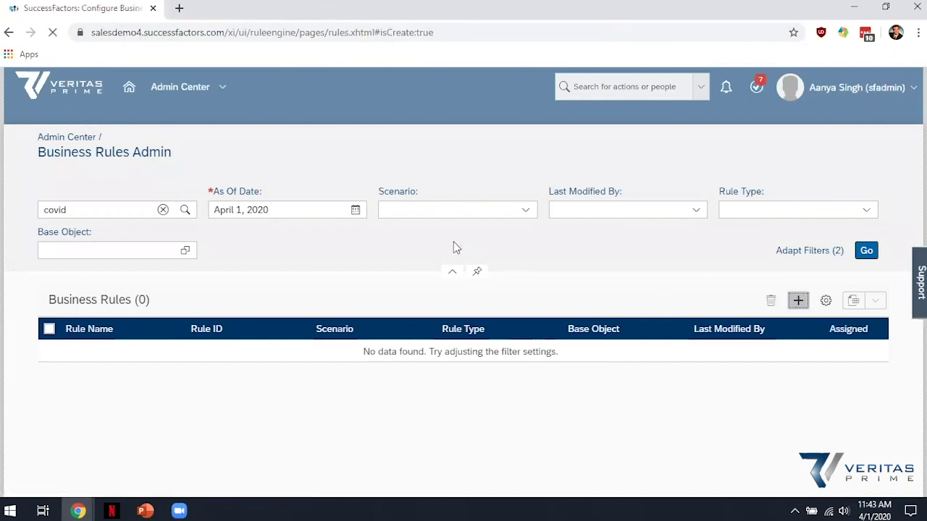
scroll(321, 346, "down", 3)
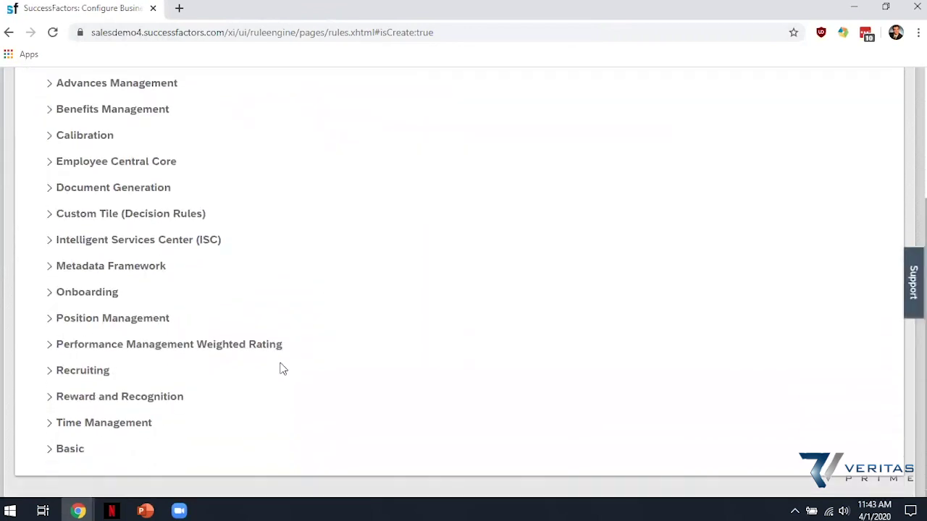
left_click(50, 423)
scroll(89, 381, "down", 1)
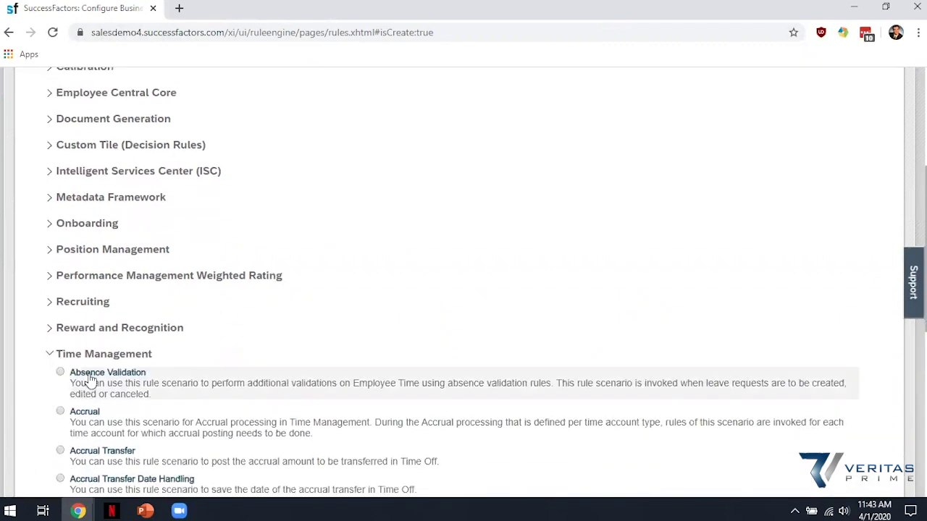
left_click(91, 381)
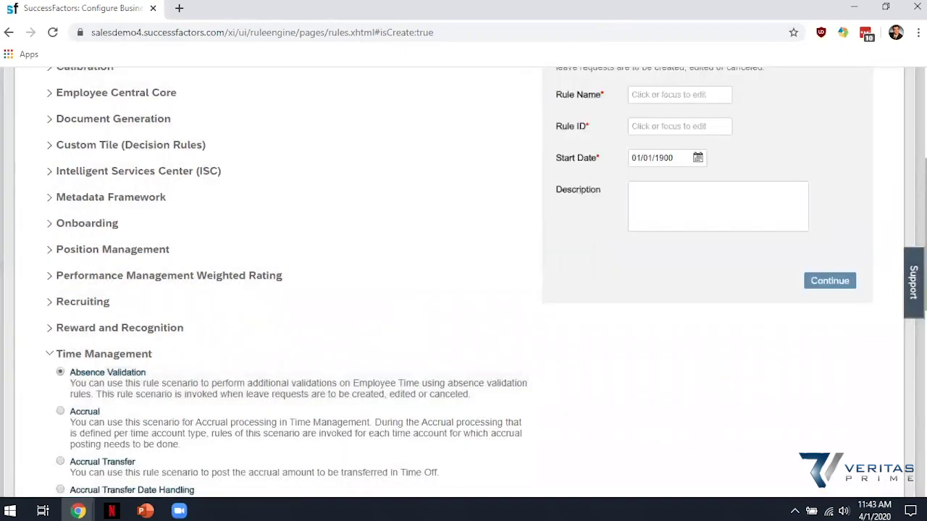
Name the absence validation rule TakeRule_COVID19-PDLV and continue to its rule definition
scroll(630, 366, "up", 1)
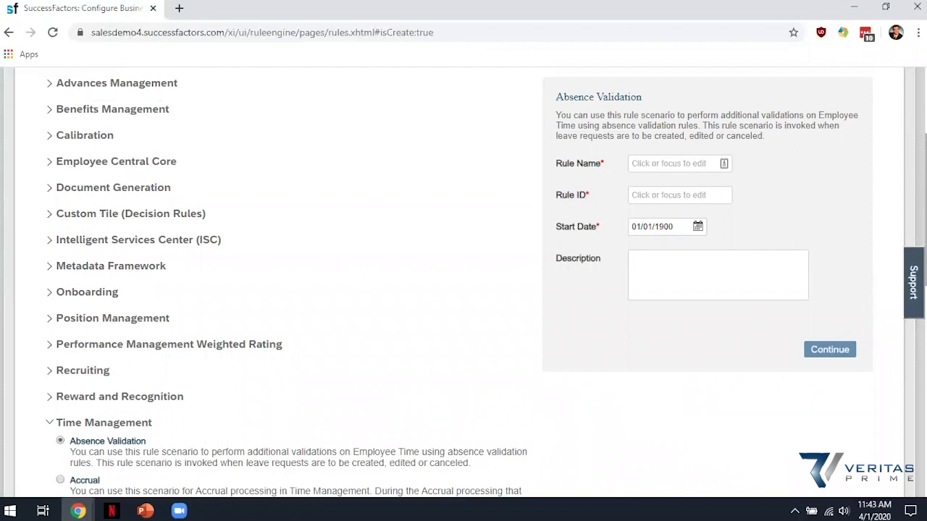
left_click(645, 161)
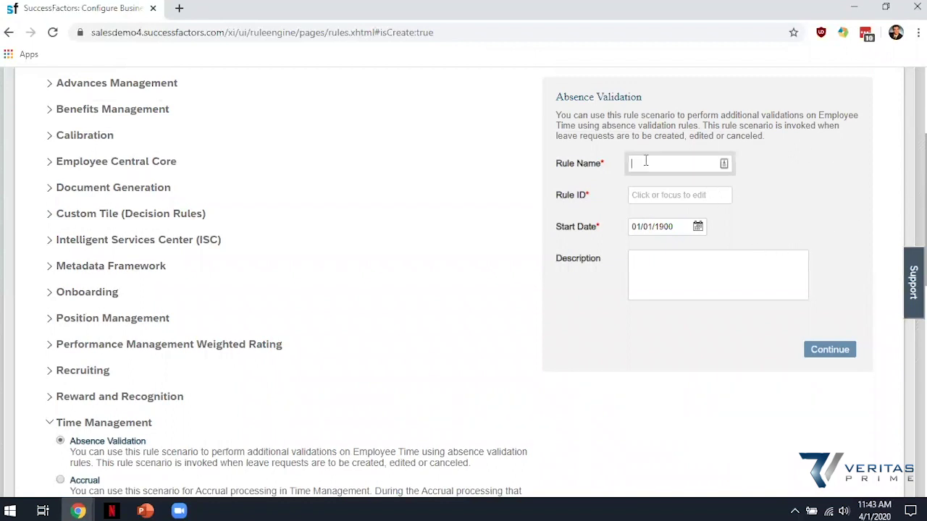
type("TakeRule_COVID19-PDL")
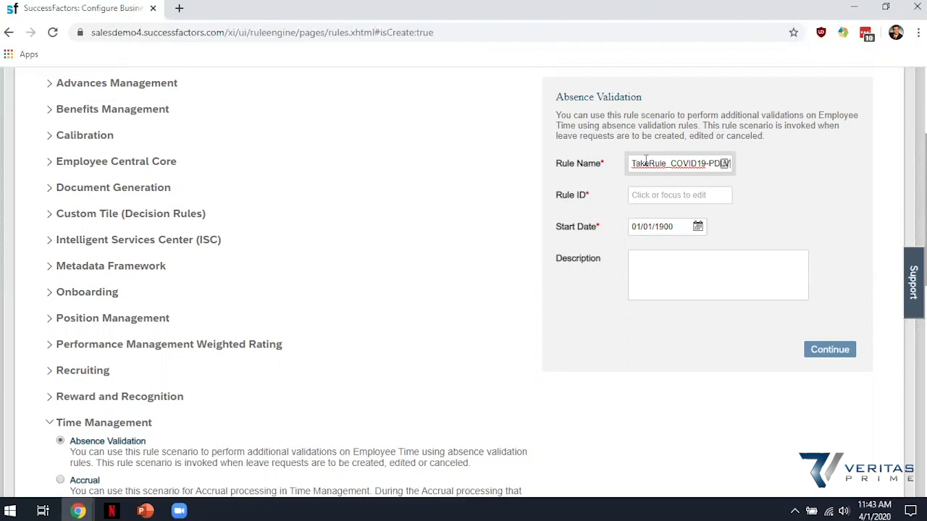
left_click(804, 227)
left_click(844, 348)
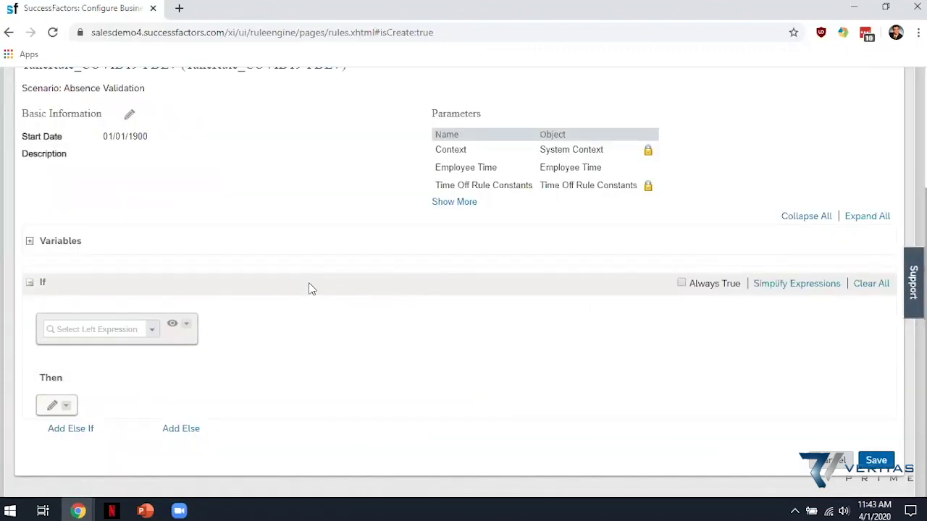
Set the If condition to Take Rule Parameters.Processing Action is equal to the value Cancel
left_click(159, 336)
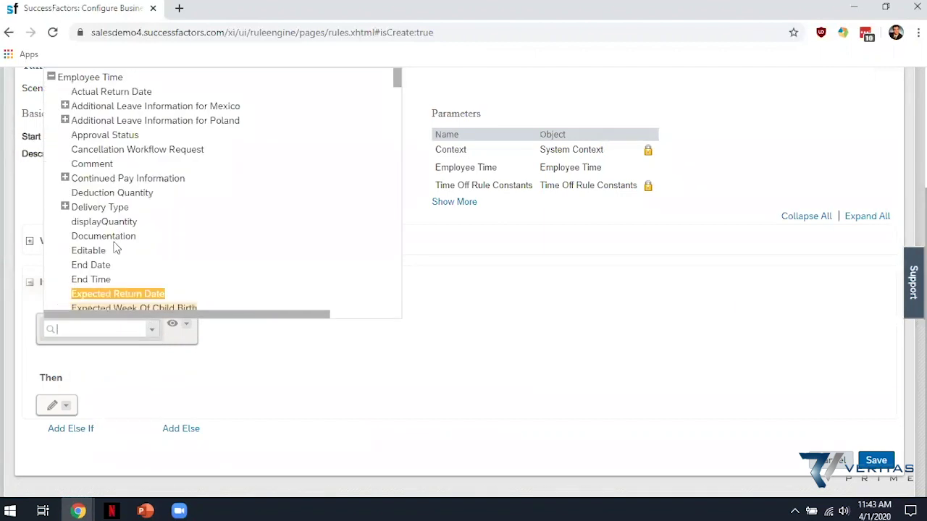
left_click(51, 77)
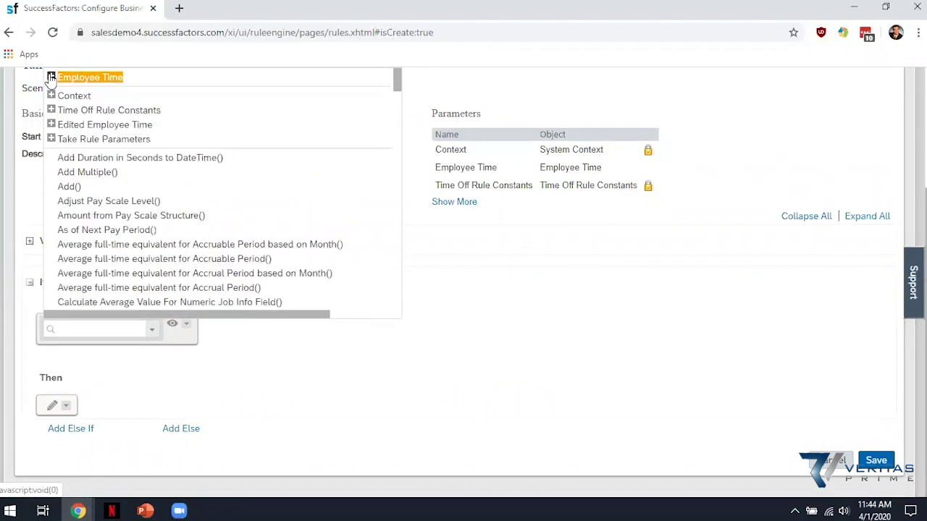
left_click(51, 139)
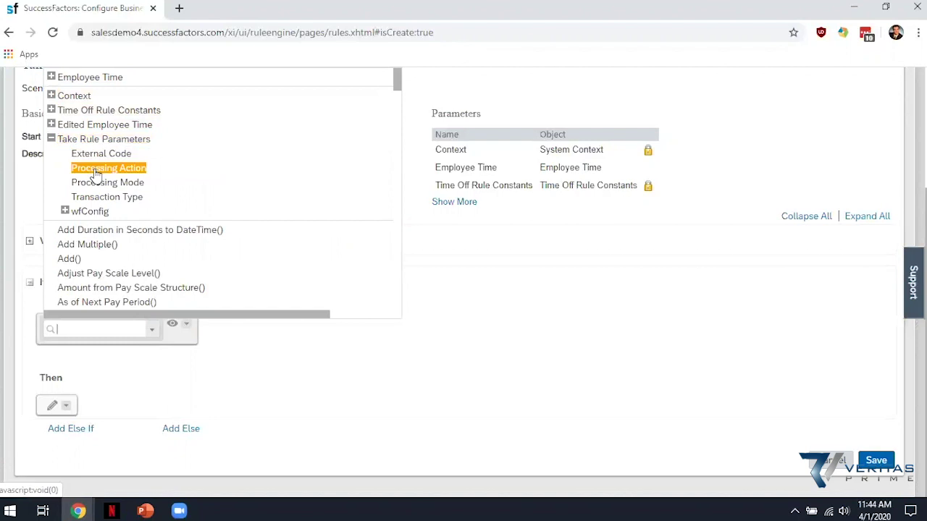
left_click(109, 168)
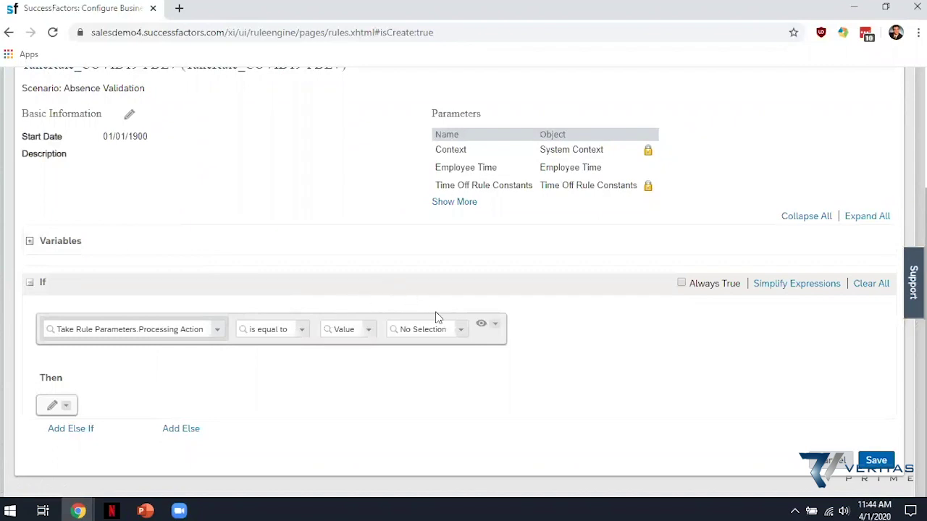
left_click(460, 332)
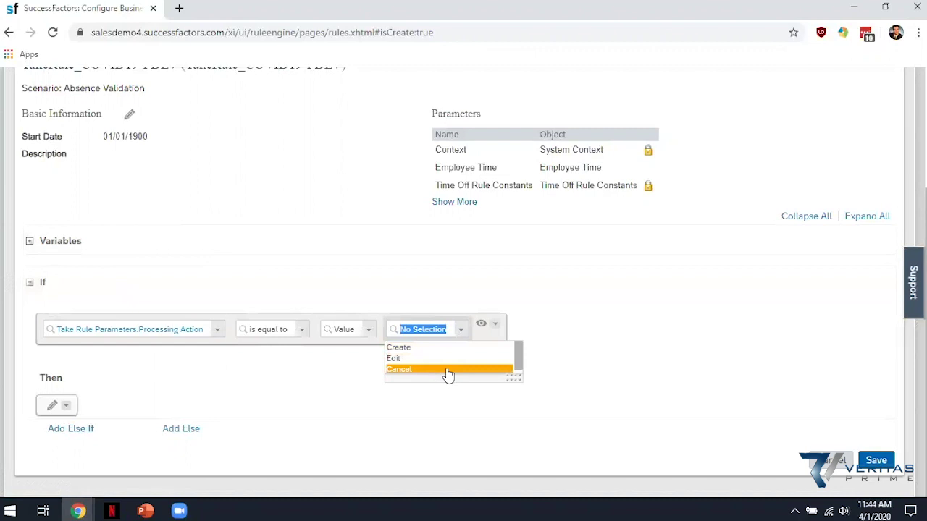
left_click(447, 371)
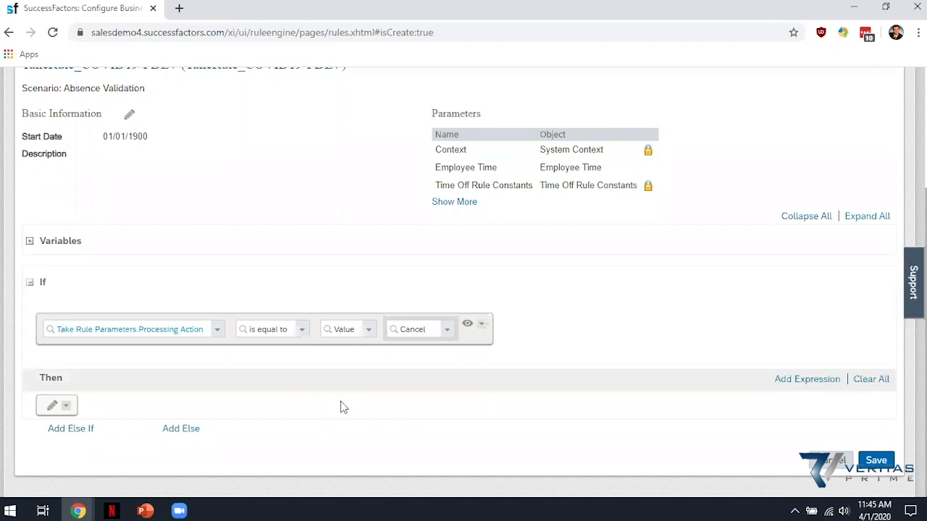
left_click(572, 380)
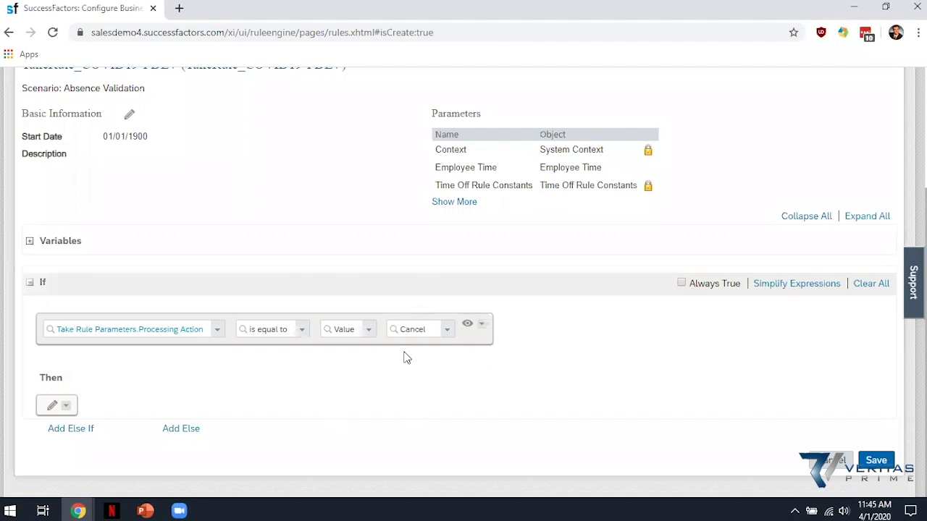
Add an Else If branch to the rule with the Add() function as its left expression
left_click(58, 430)
scroll(21, 338, "down", 2)
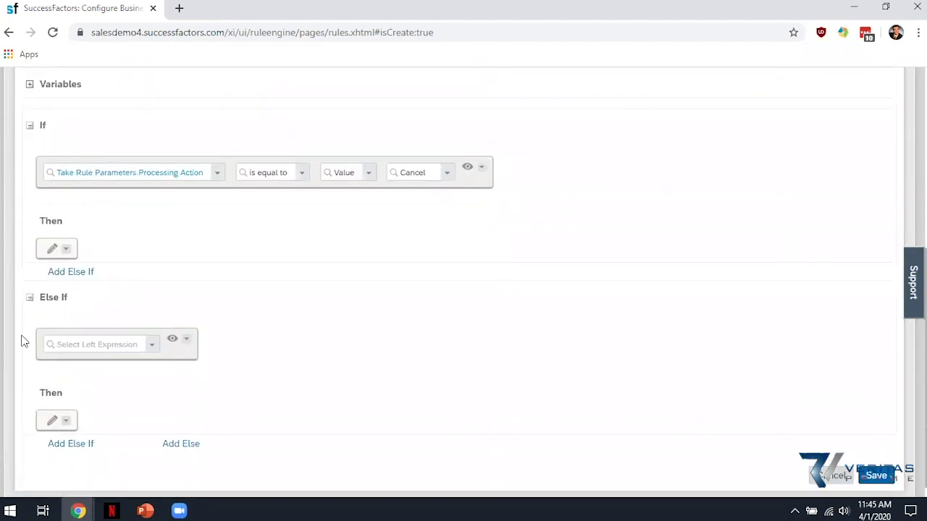
left_click(151, 336)
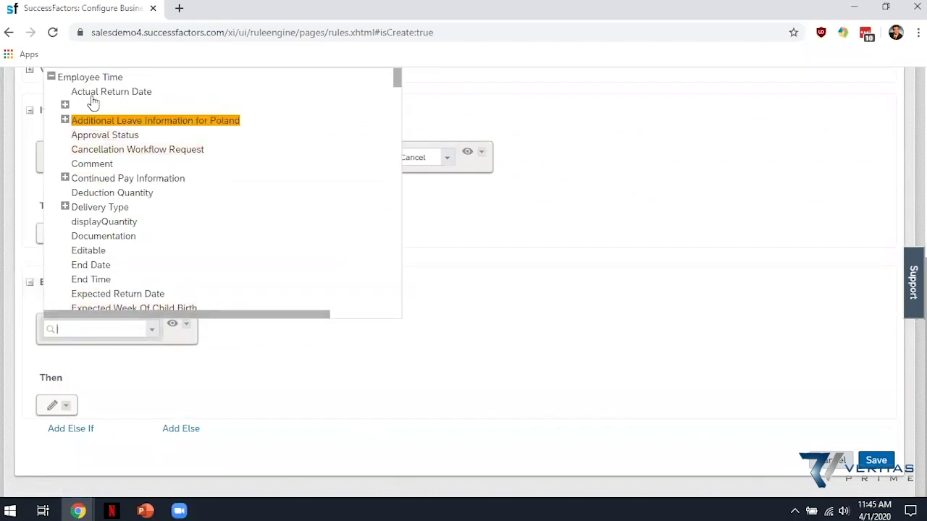
left_click(50, 78)
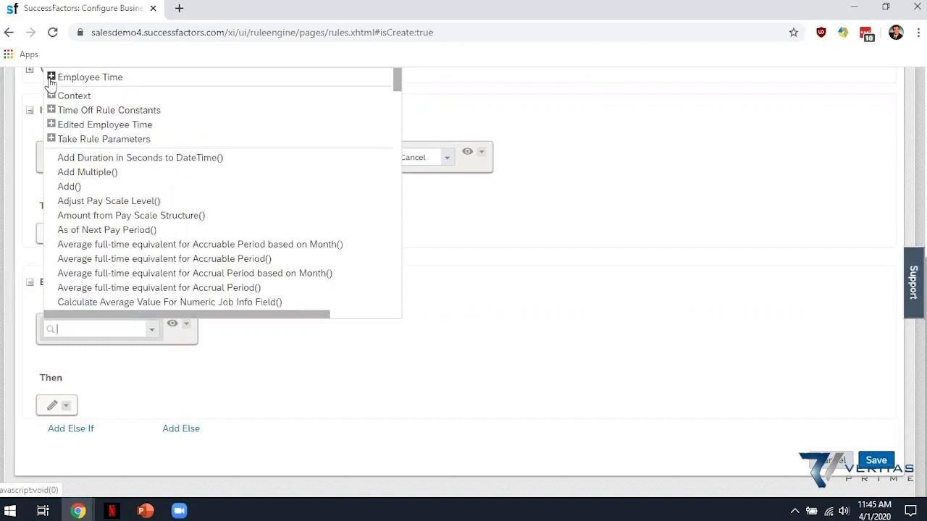
left_click(69, 187)
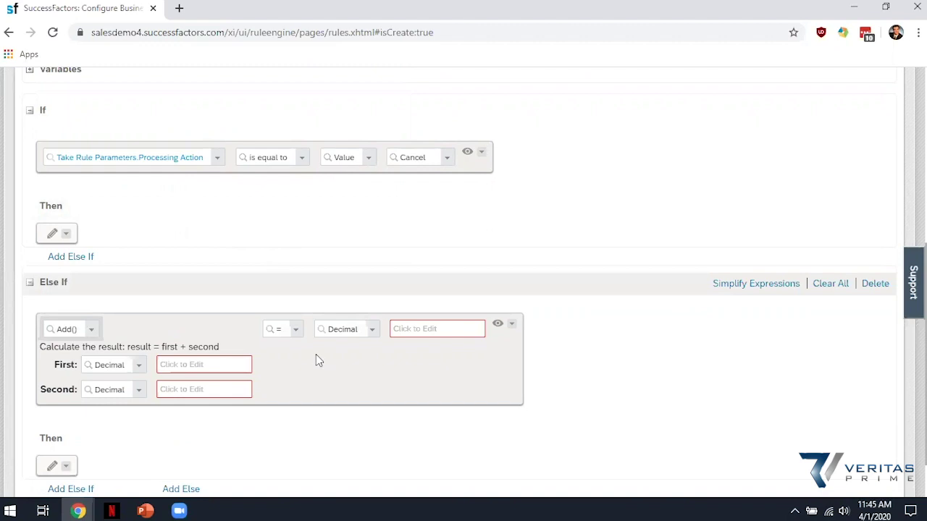
Set the Else If comparison for the Add() result to greater than the decimal 80
left_click(293, 331)
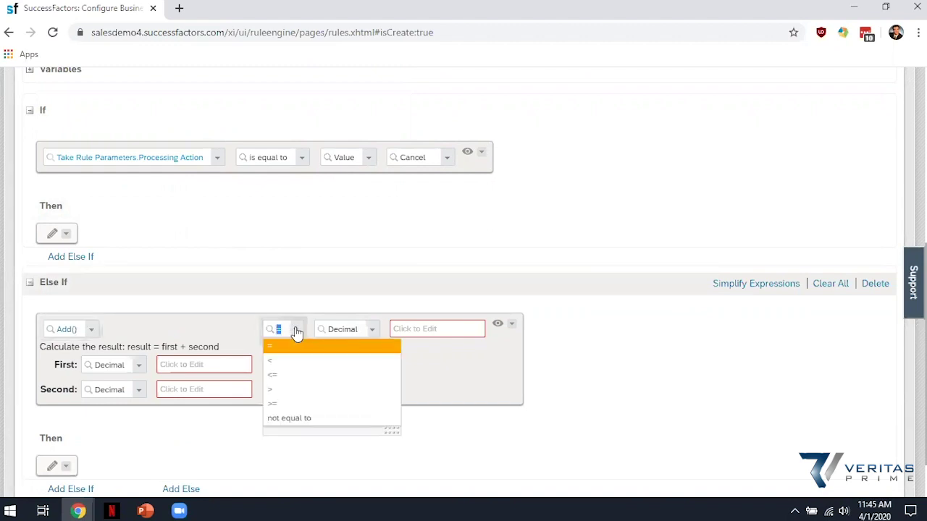
left_click(282, 391)
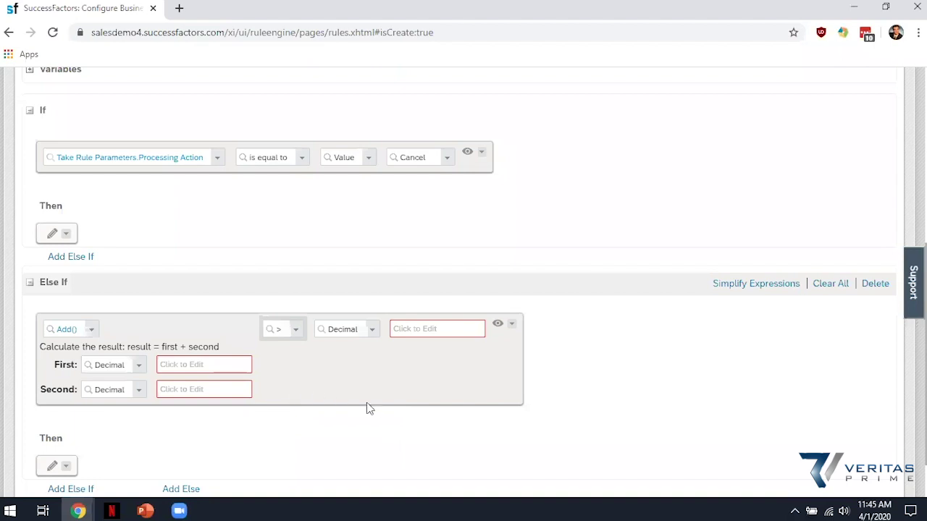
left_click(423, 330)
type("80")
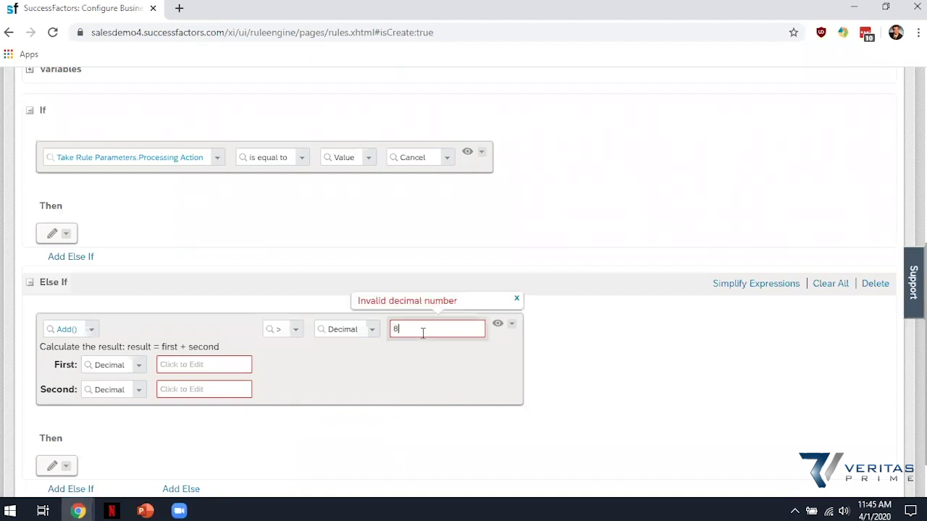
left_click(386, 373)
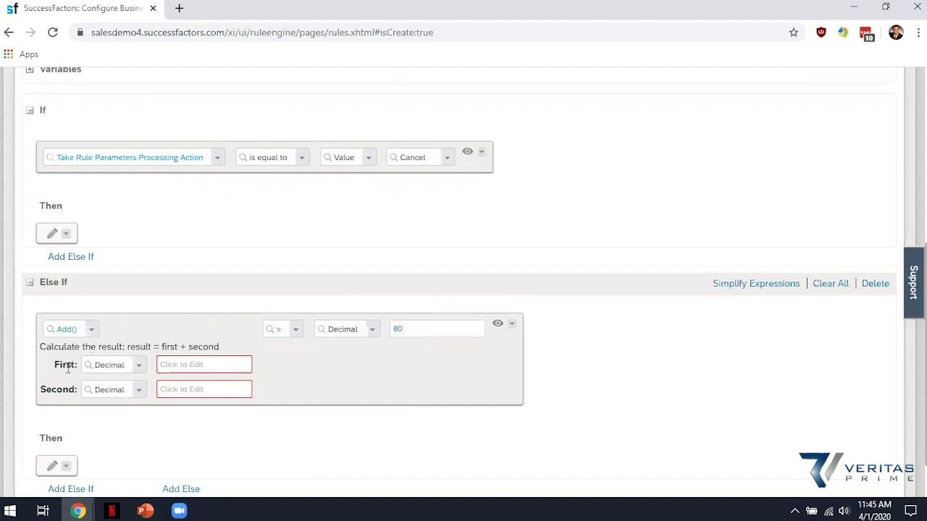
Set the first operand of the Else If Add() function to Employee Time.Number Of Hours
left_click(141, 368)
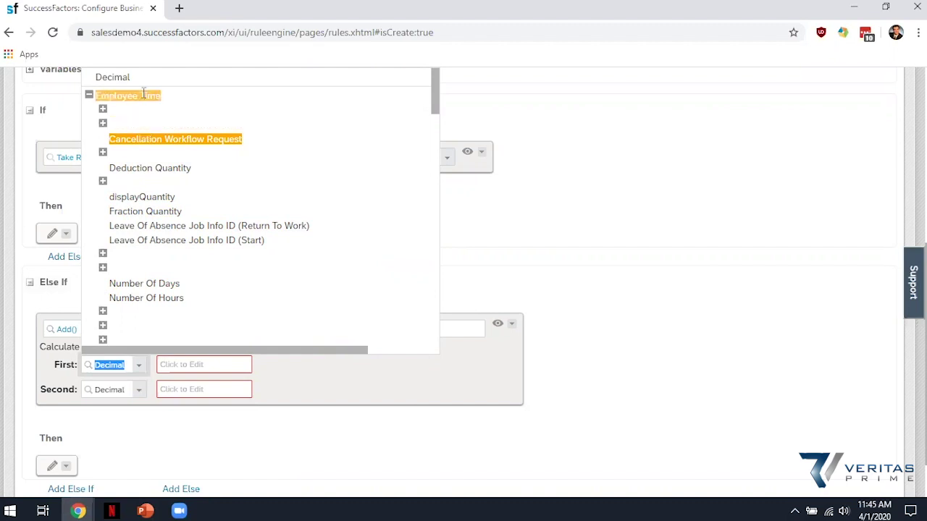
scroll(173, 250, "down", 1)
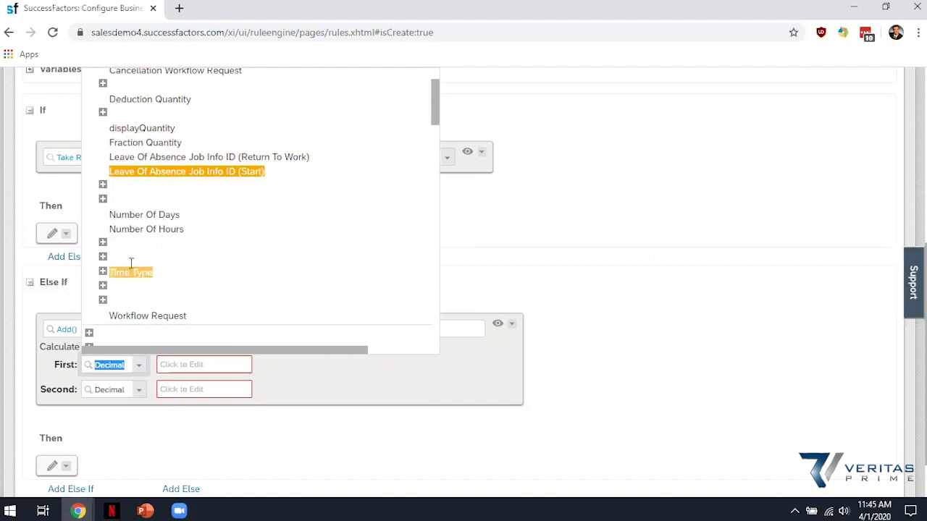
scroll(126, 188, "up", 1)
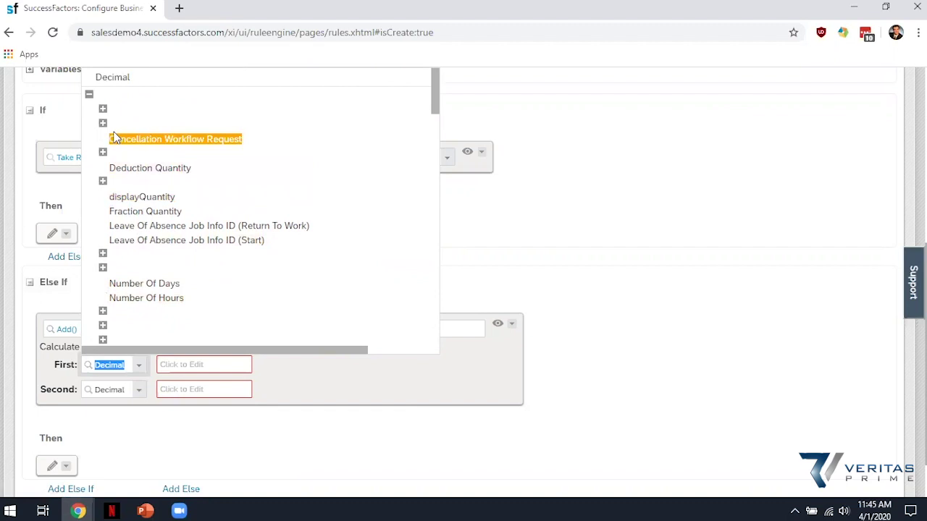
left_click(151, 299)
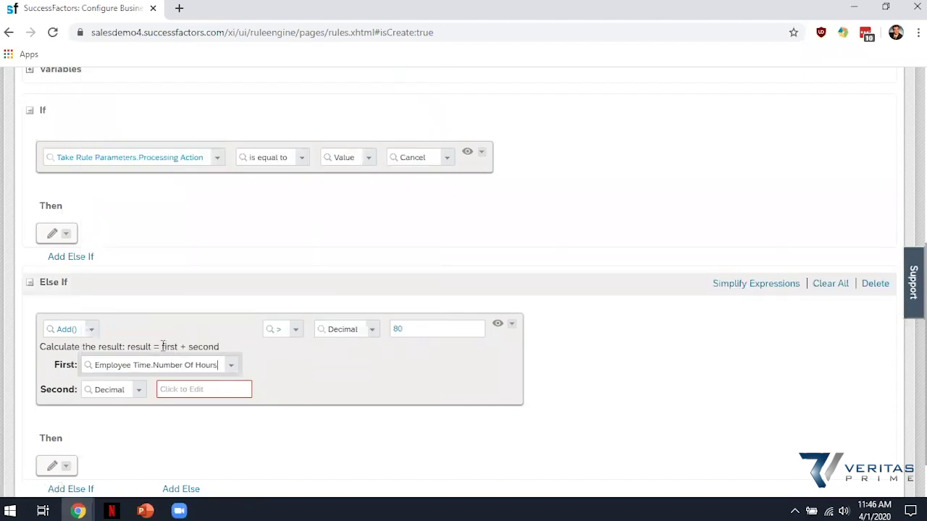
Set the second Add() operand to the function Get Absence In Days For Period Based On Working Days For Time Types ()
scroll(163, 347, "down", 1)
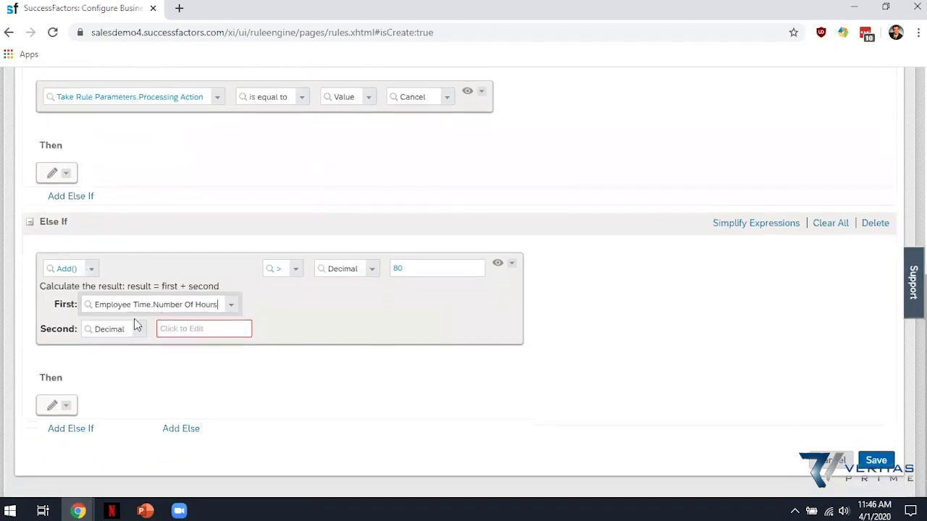
left_click(139, 327)
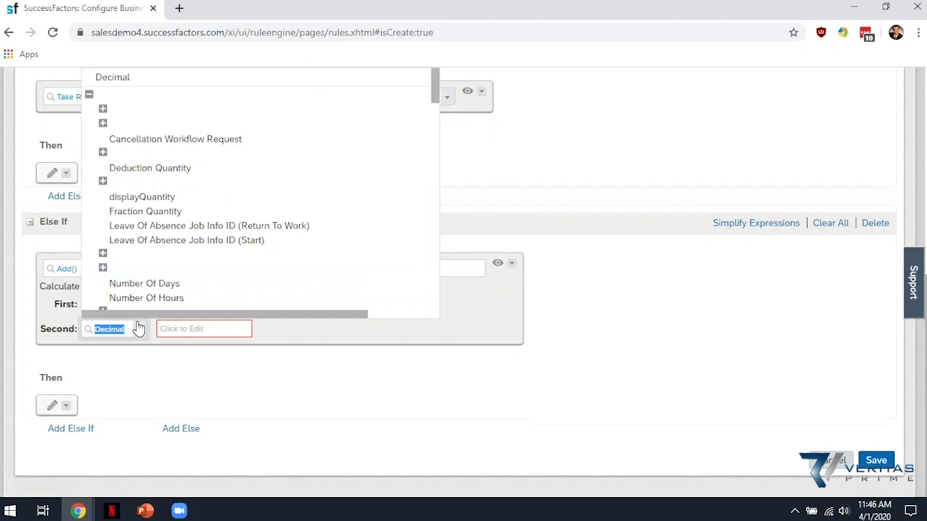
left_click(88, 95)
scroll(142, 227, "down", 4)
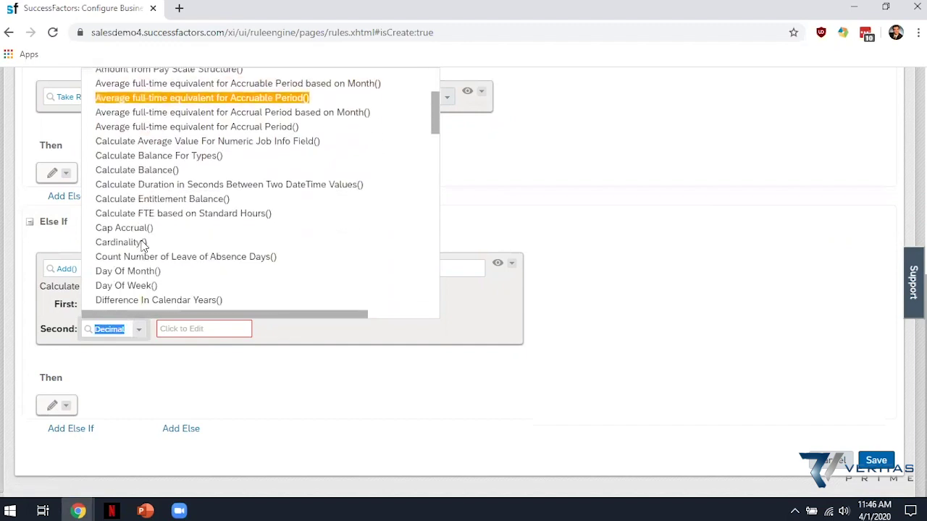
scroll(143, 246, "down", 2)
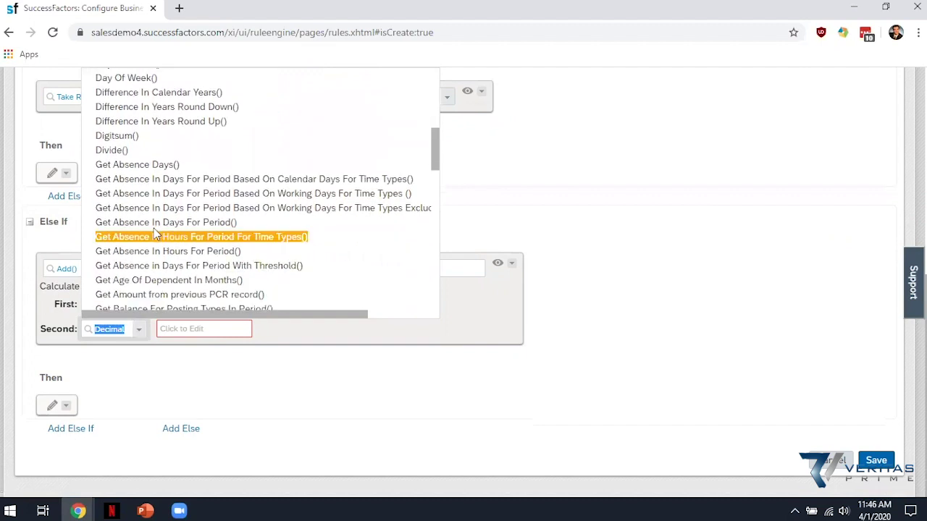
left_click(167, 194)
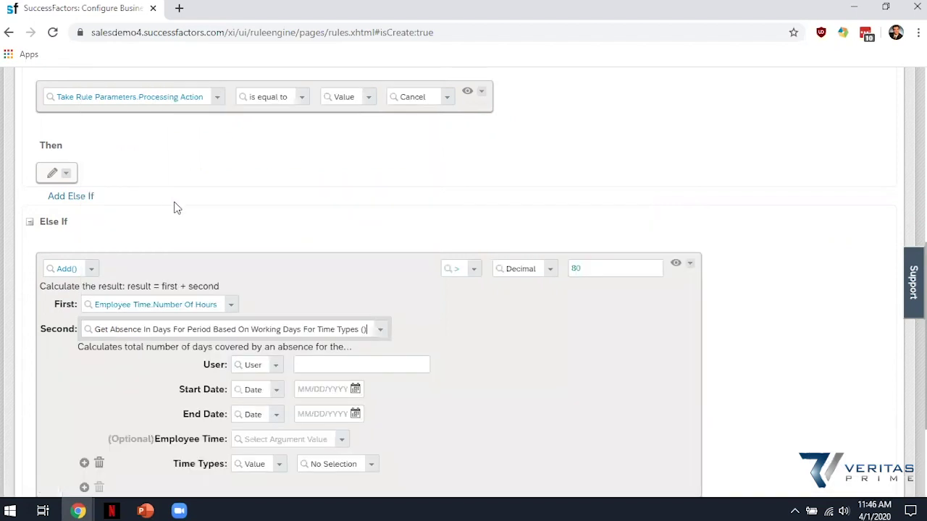
Set the User argument of the absence function to Employee Time.User
scroll(246, 349, "down", 1)
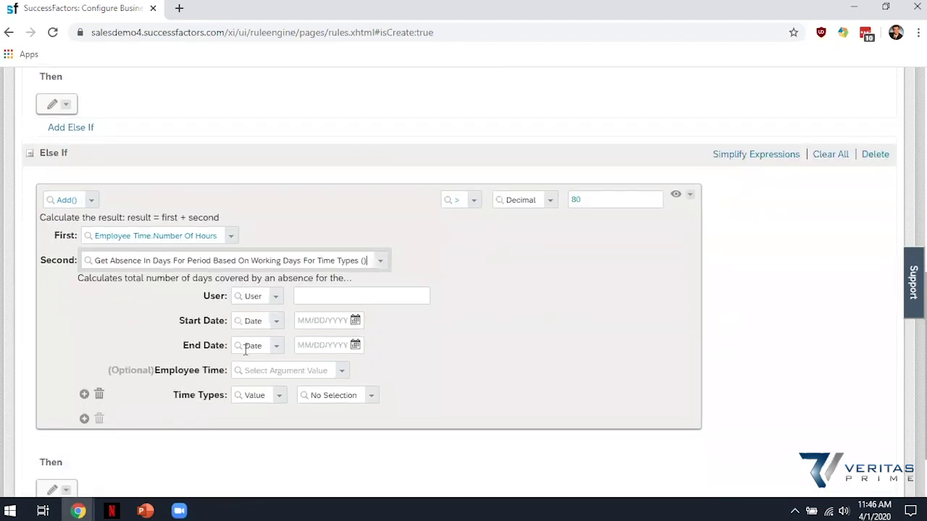
left_click(277, 297)
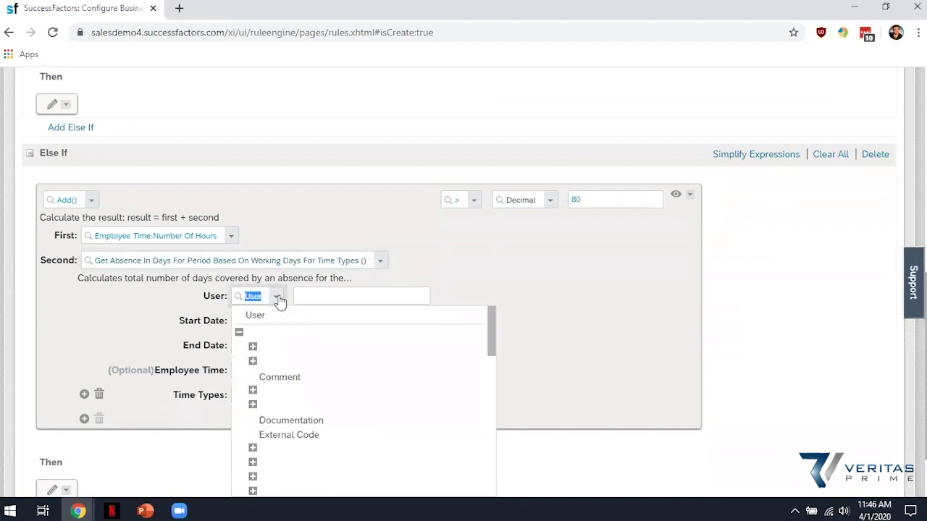
scroll(278, 361, "down", 1)
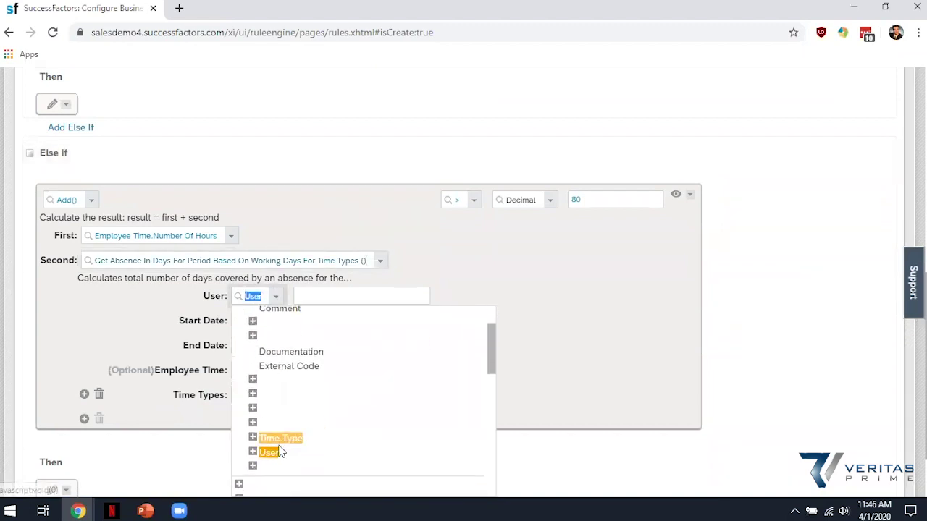
scroll(282, 391, "up", 1)
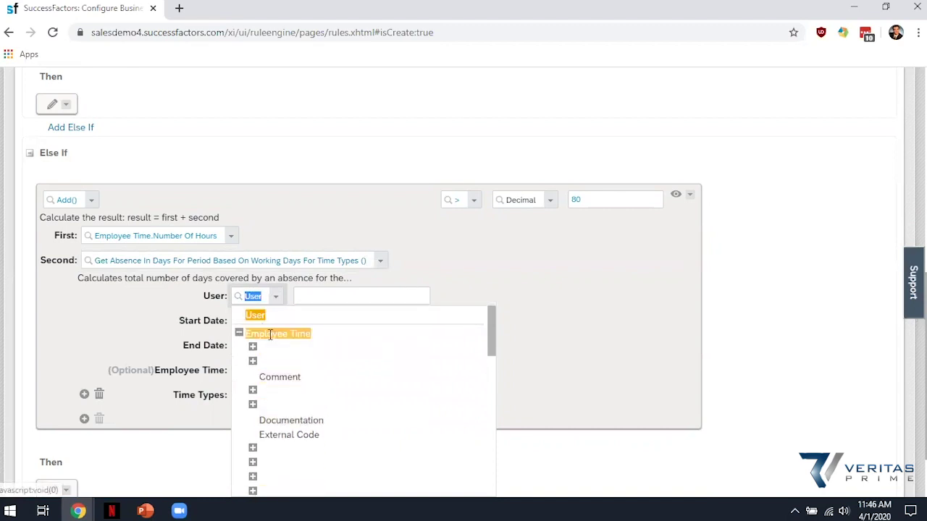
scroll(277, 410, "down", 1)
scroll(277, 410, "down", 1)
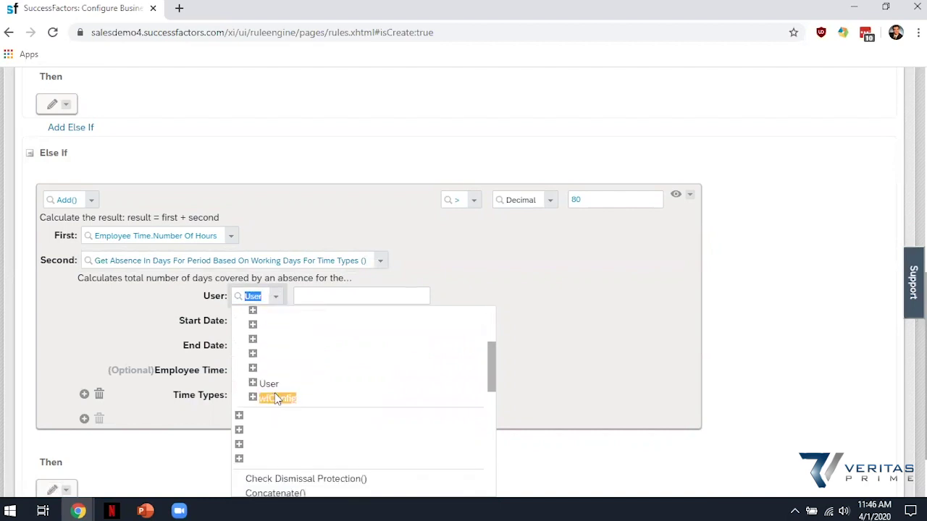
left_click(273, 385)
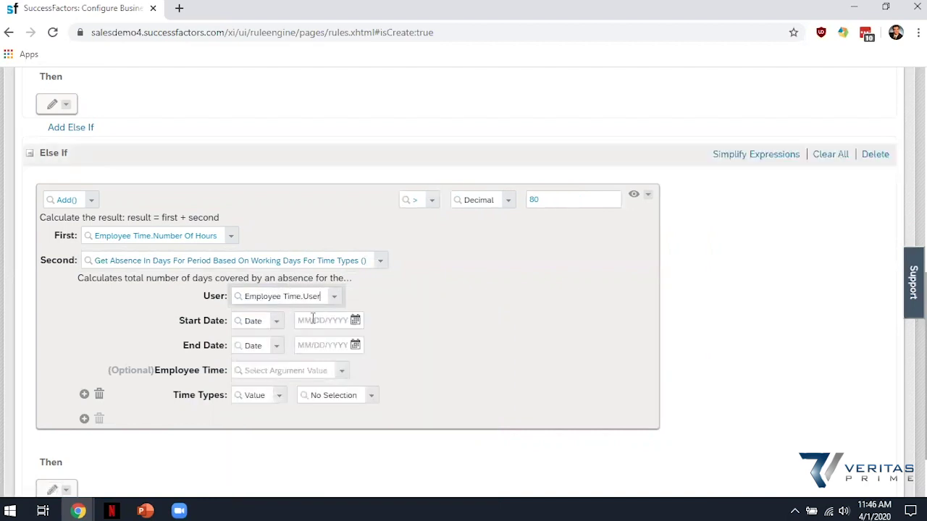
Set the absence function's Start Date to 01/01/2020 and its End Date to 12/31/2020
left_click(312, 319)
type("01/01/")
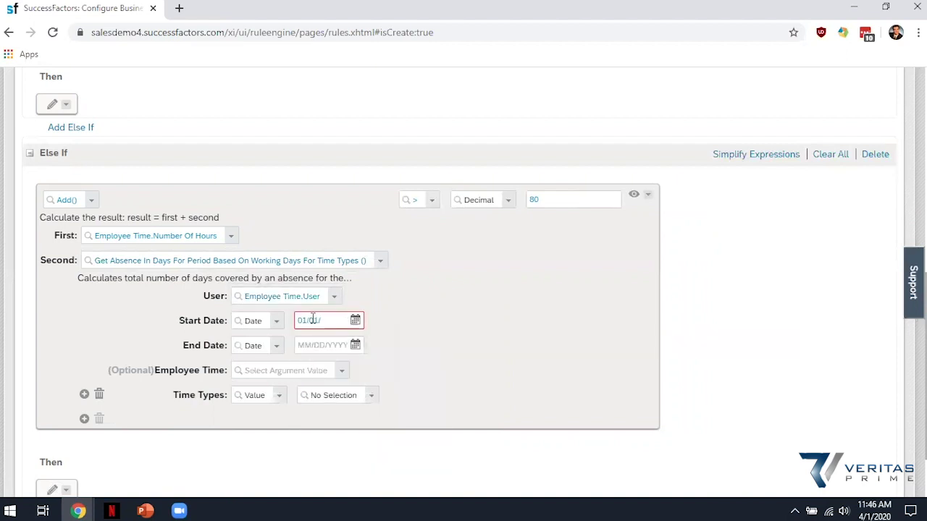
type("2020")
left_click(318, 346)
type("12/31/20")
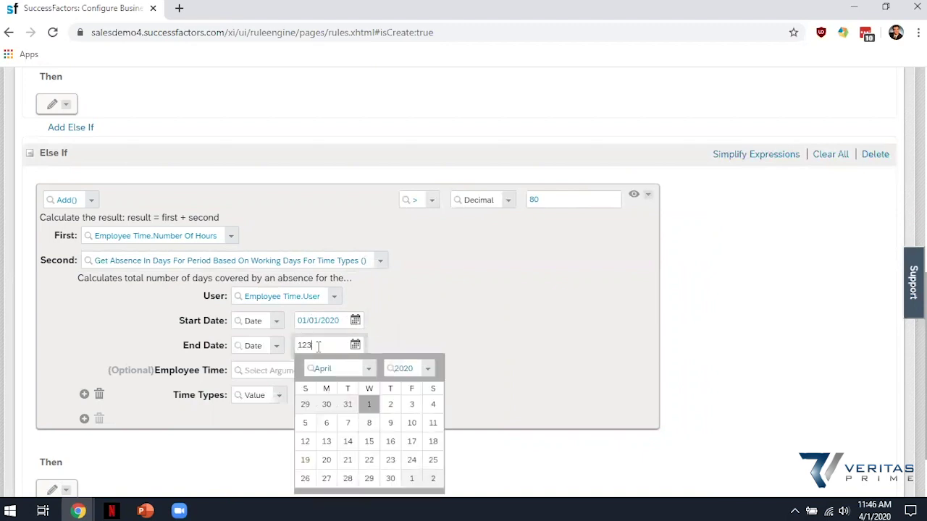
type("20")
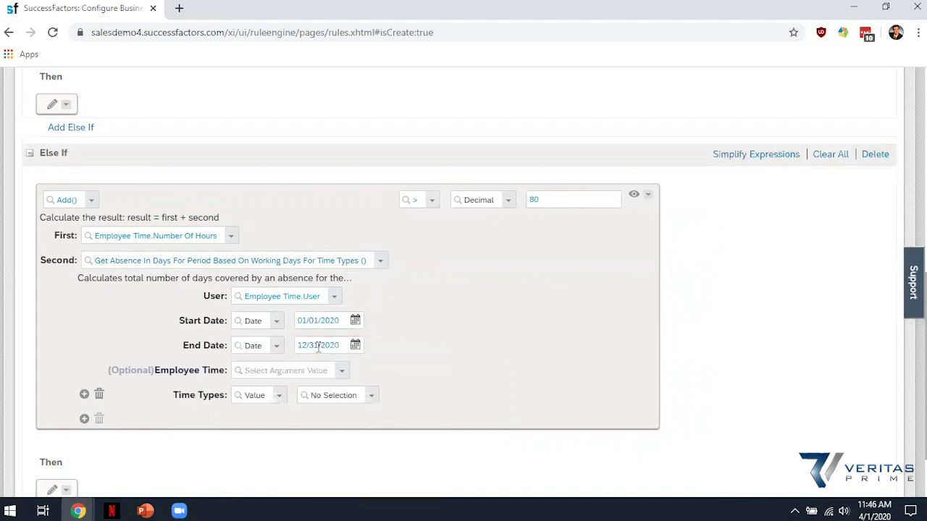
Set the optional Employee Time argument to Null and the Time Types value to COVID19-PDLV
scroll(403, 380, "down", 1)
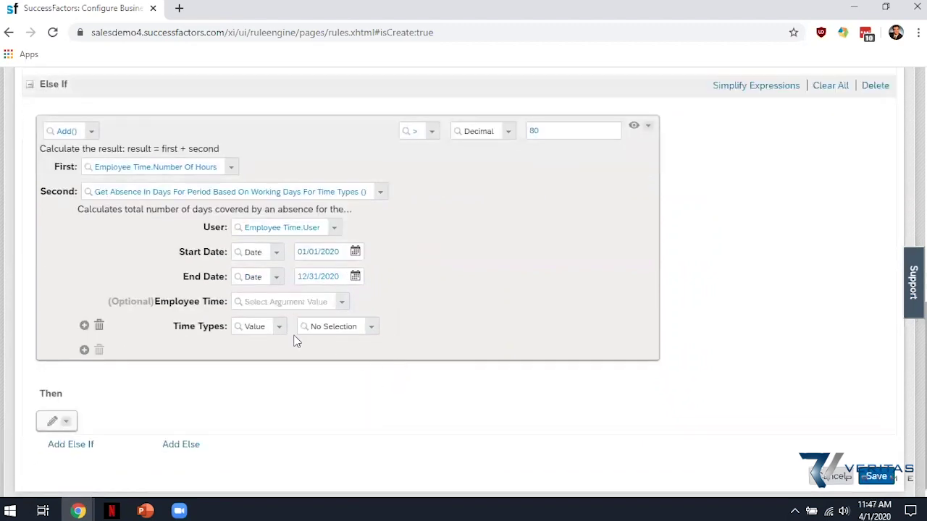
left_click(344, 304)
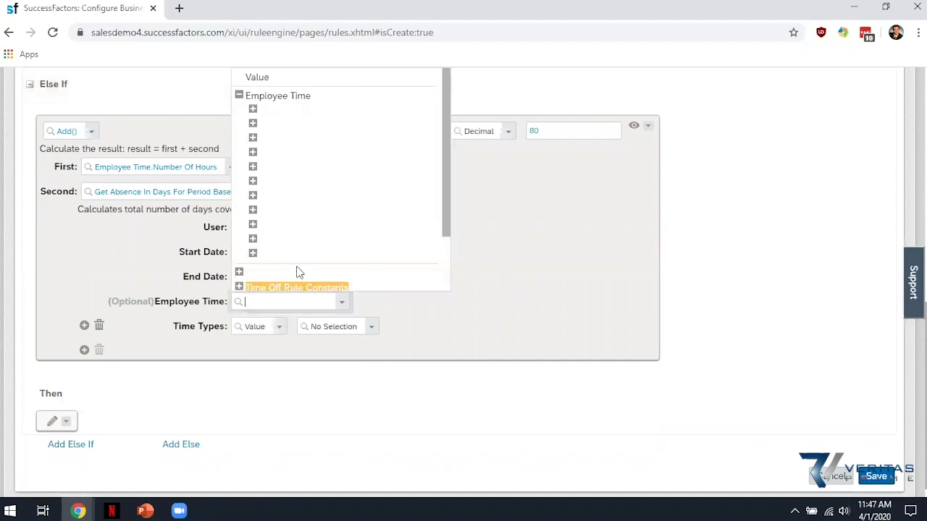
scroll(307, 223, "down", 1)
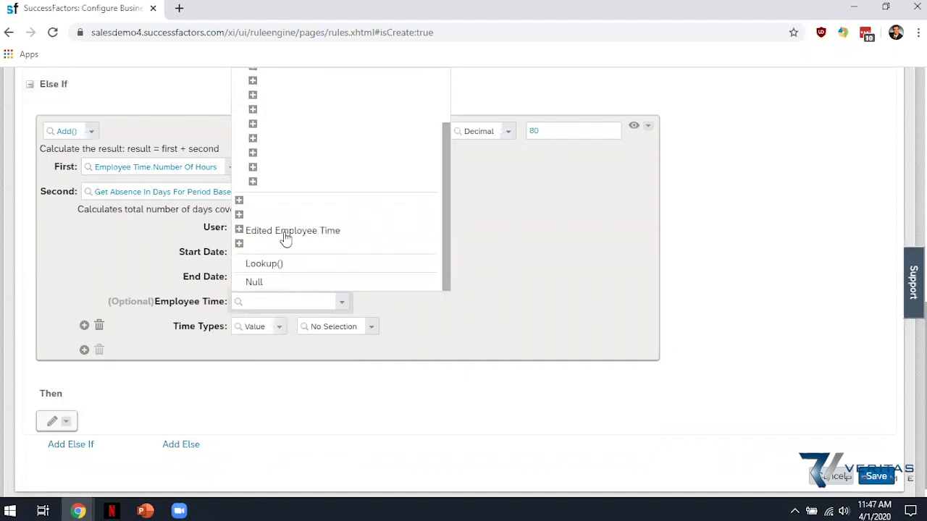
left_click(257, 283)
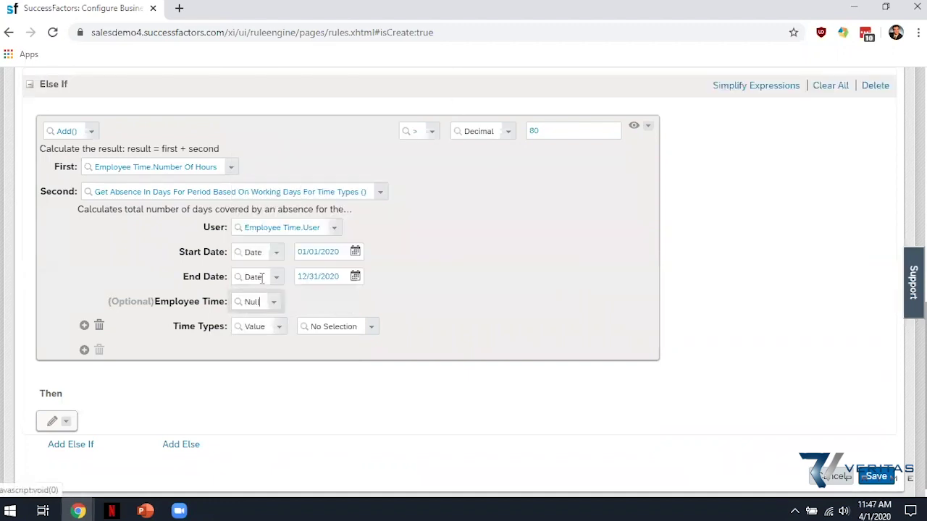
left_click(336, 325)
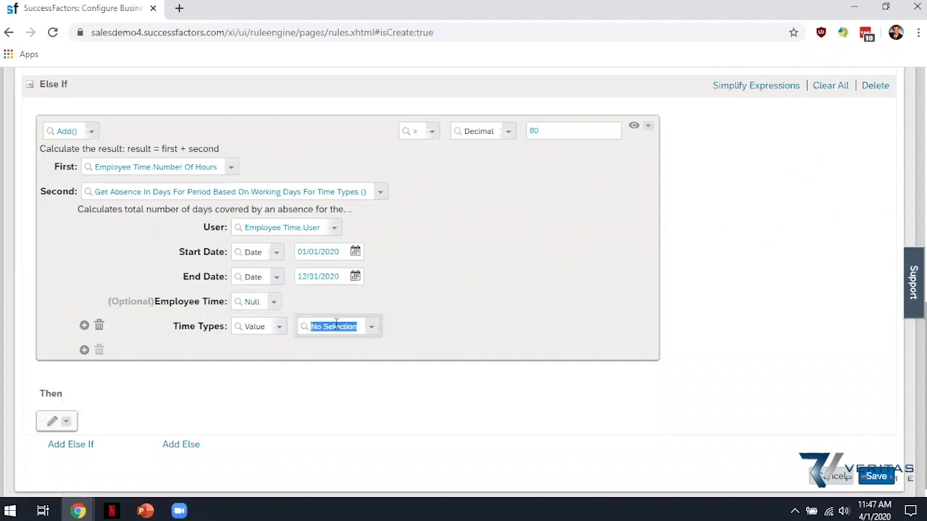
type("covid19")
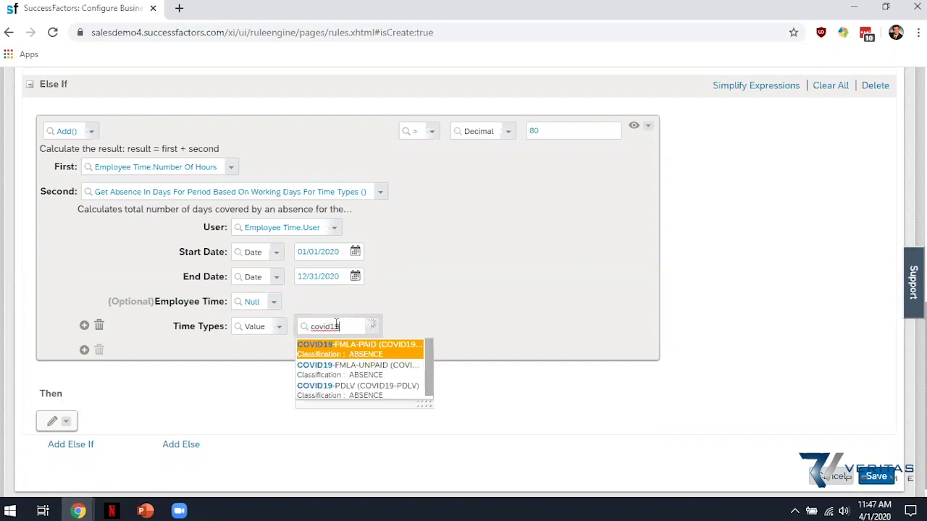
left_click(352, 391)
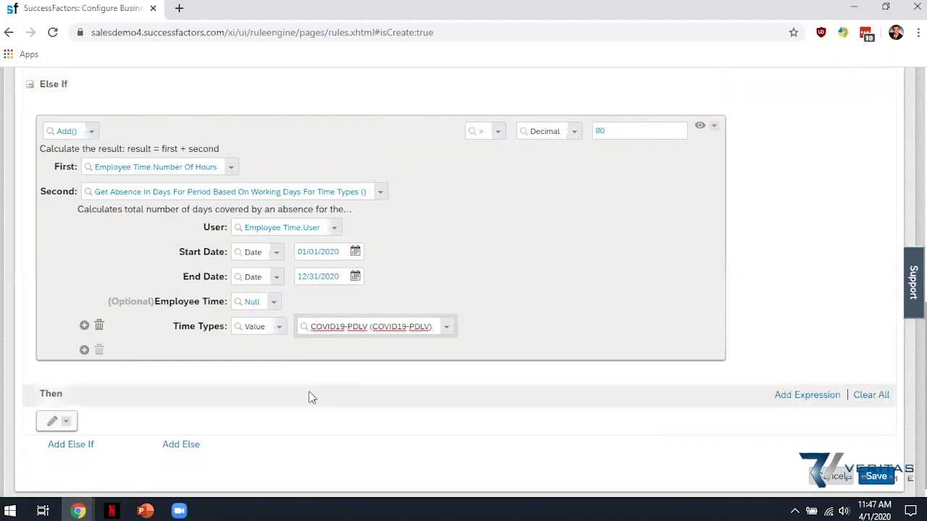
Add a Raise Message output to the Else If's Then section with the message COVID19-PAIDLEAVE
scroll(310, 397, "down", 1)
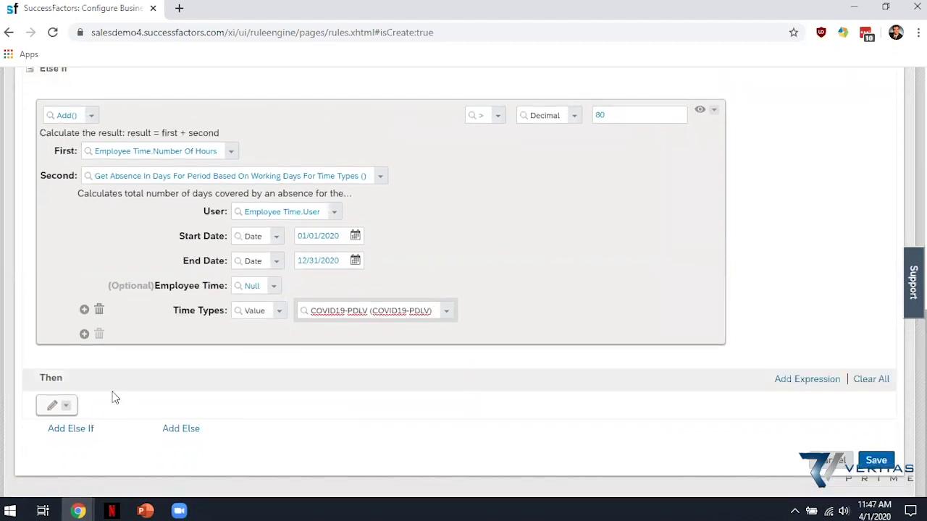
left_click(67, 406)
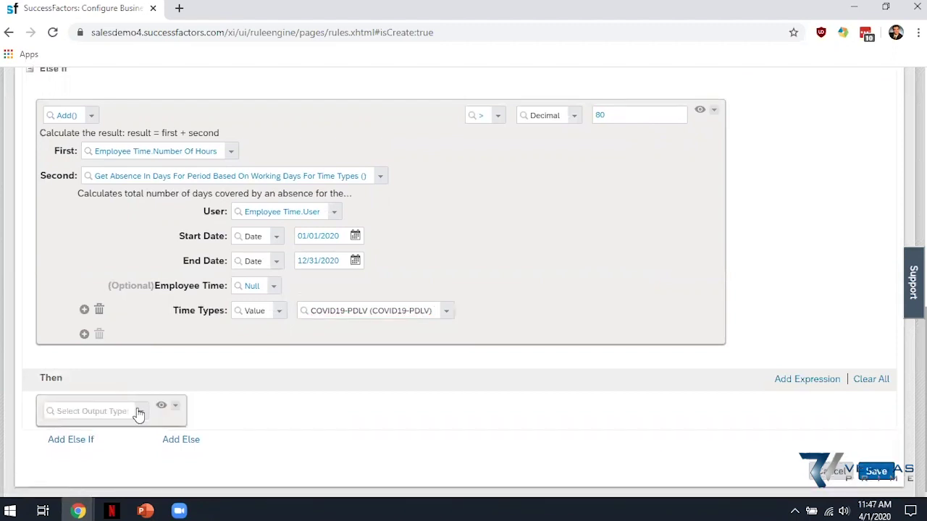
left_click(141, 413)
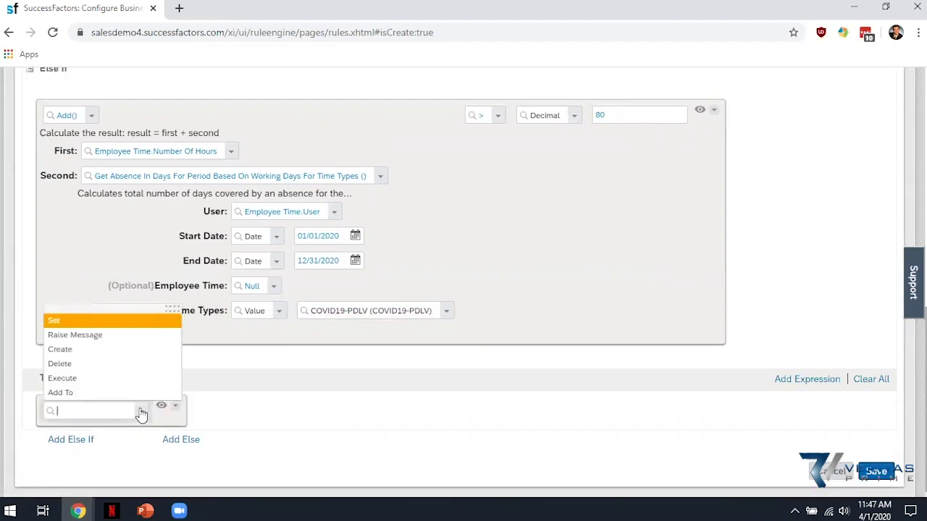
left_click(96, 343)
left_click(263, 420)
triple_click(235, 411)
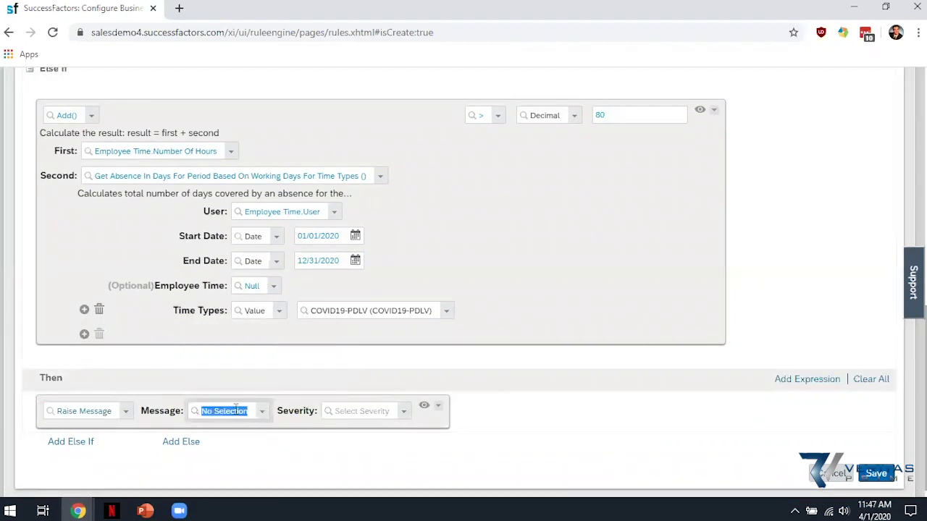
type("covid19")
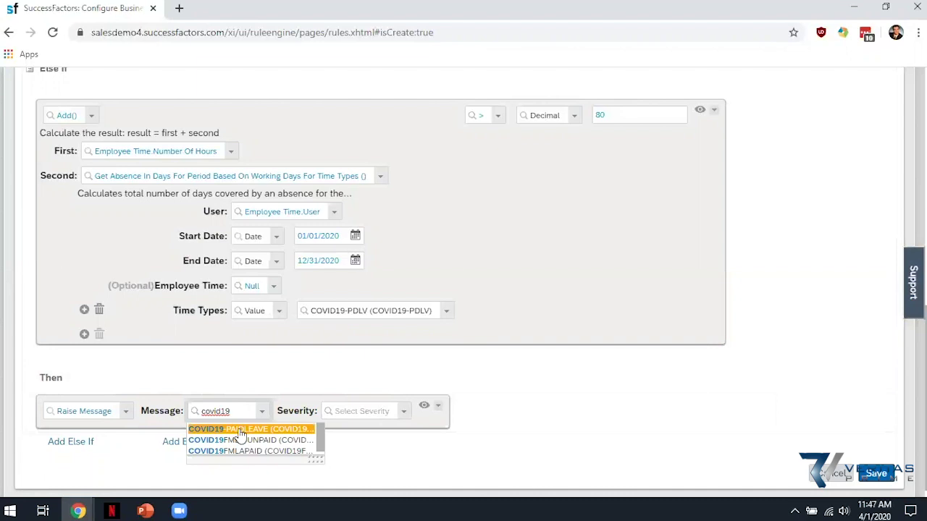
left_click(244, 429)
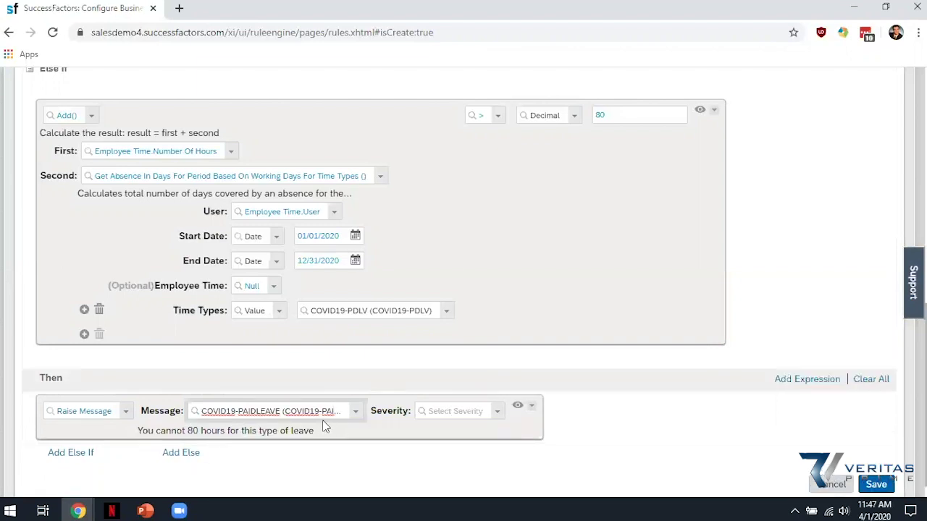
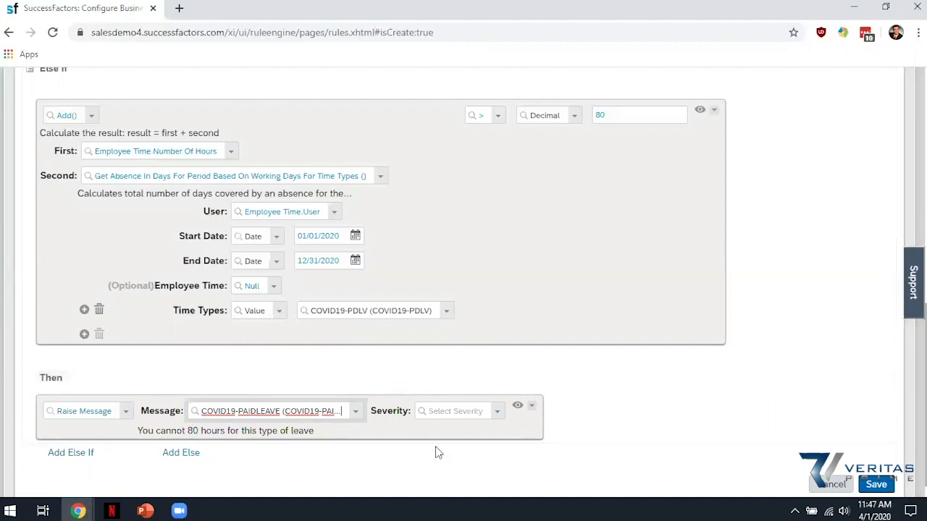
Set the raised message's severity to Error and save the rule
left_click(496, 413)
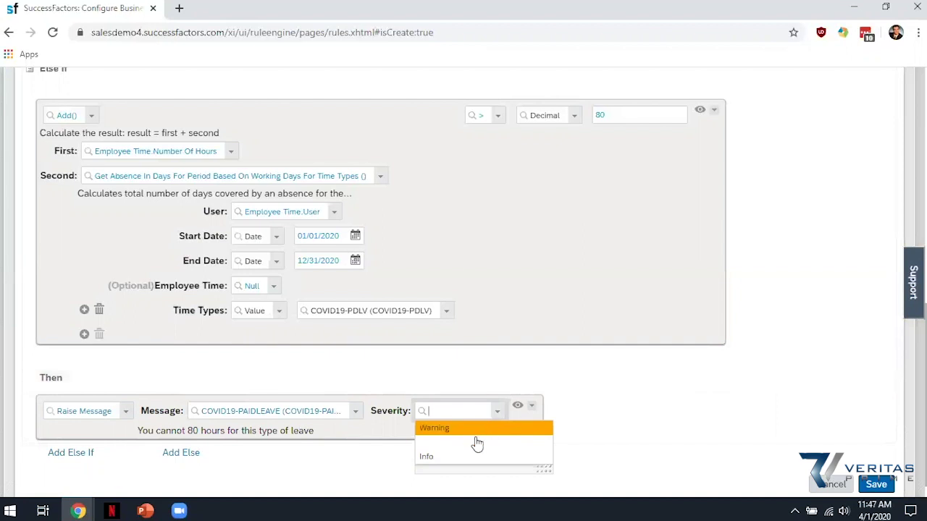
left_click(476, 442)
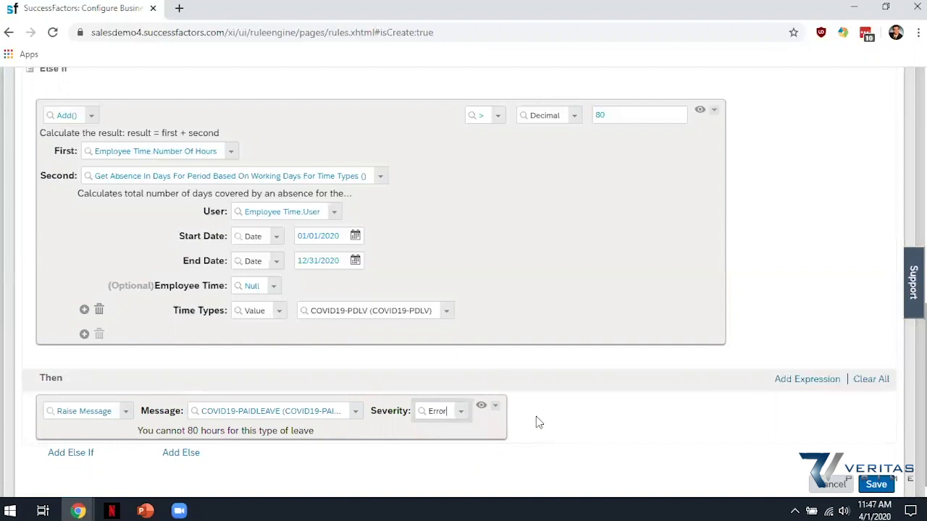
scroll(540, 417, "down", 1)
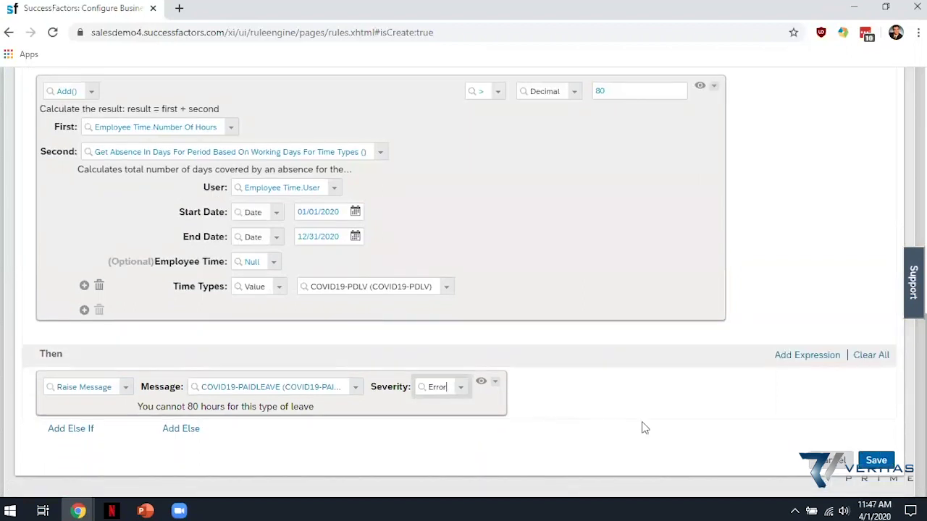
left_click(876, 461)
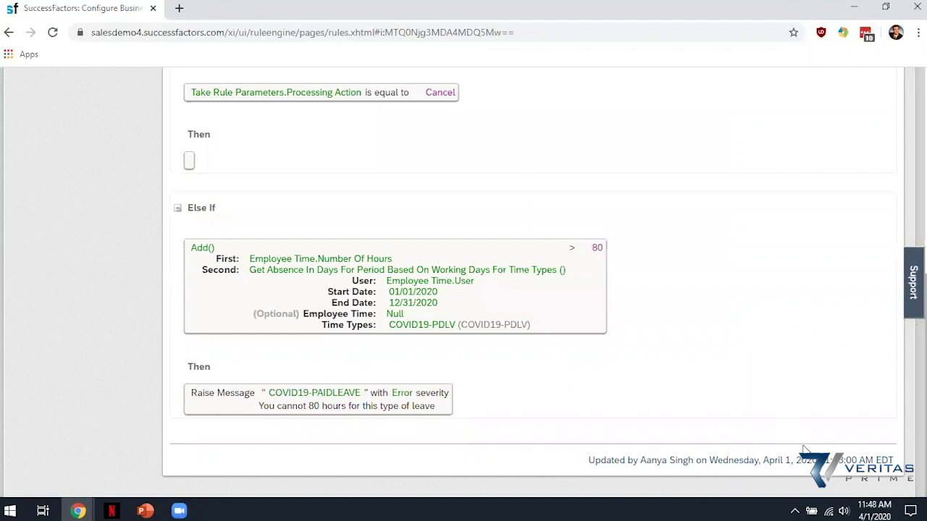
Start creating another business rule and go to the Time Management scenario category
scroll(674, 369, "up", 4)
scroll(678, 370, "up", 2)
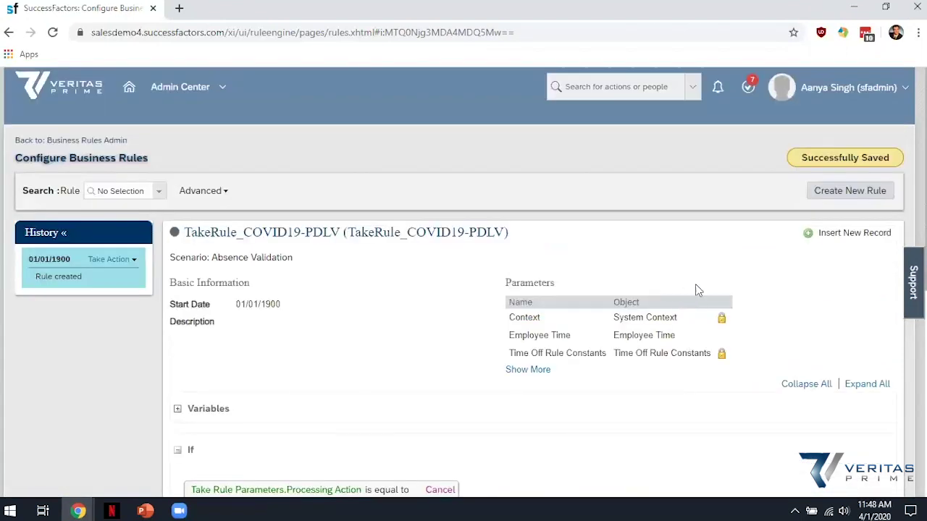
left_click(840, 194)
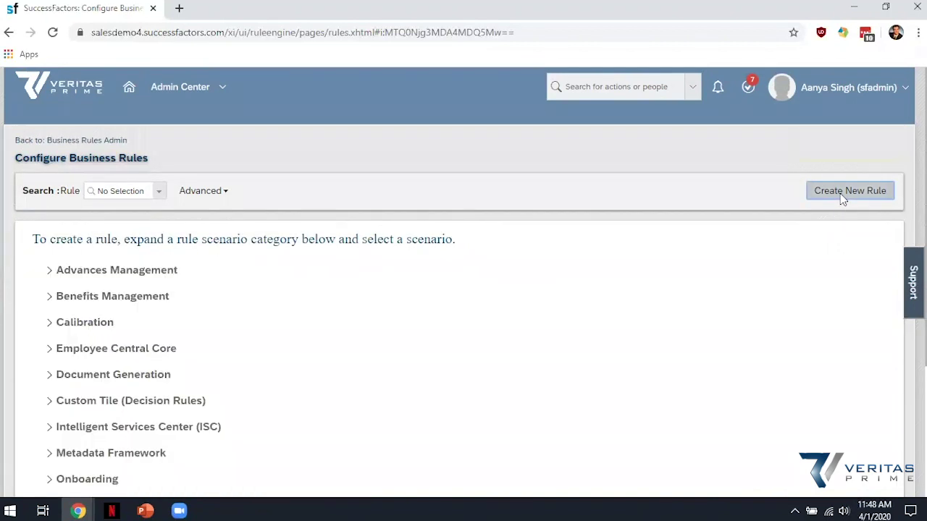
scroll(170, 384, "down", 3)
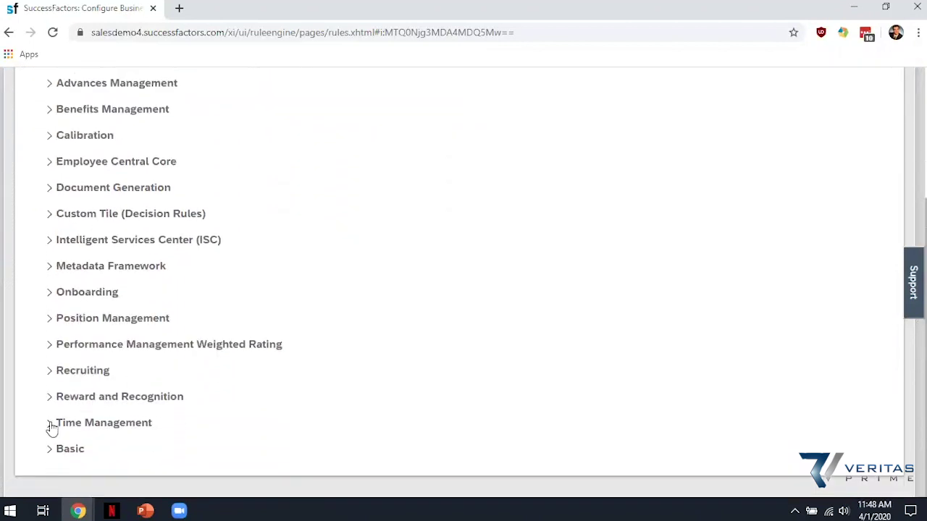
Choose the Absence Validation scenario under Time Management for the new business rule
left_click(52, 426)
scroll(105, 324, "down", 2)
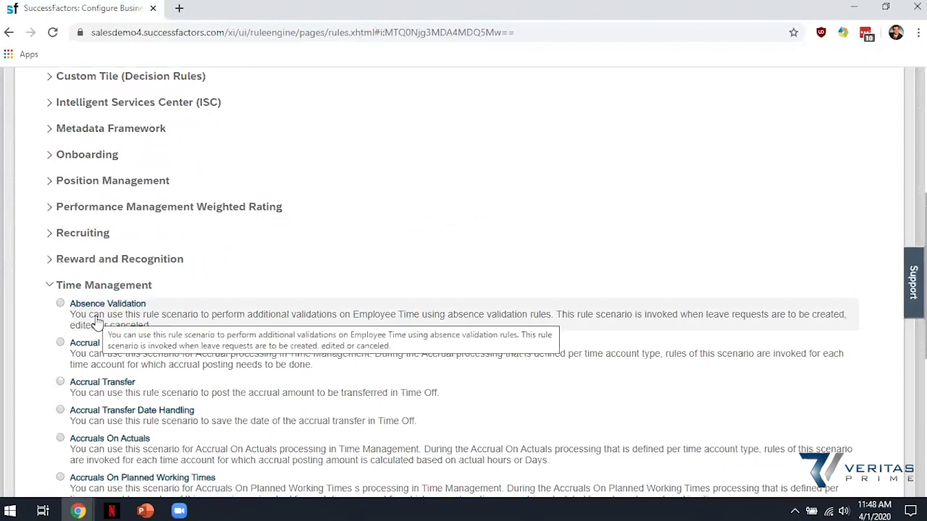
left_click(97, 323)
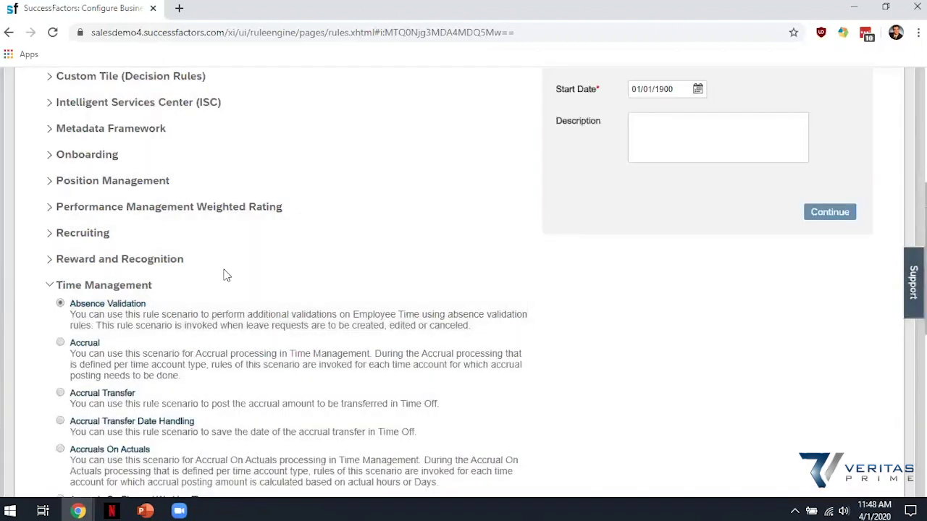
scroll(224, 273, "up", 1)
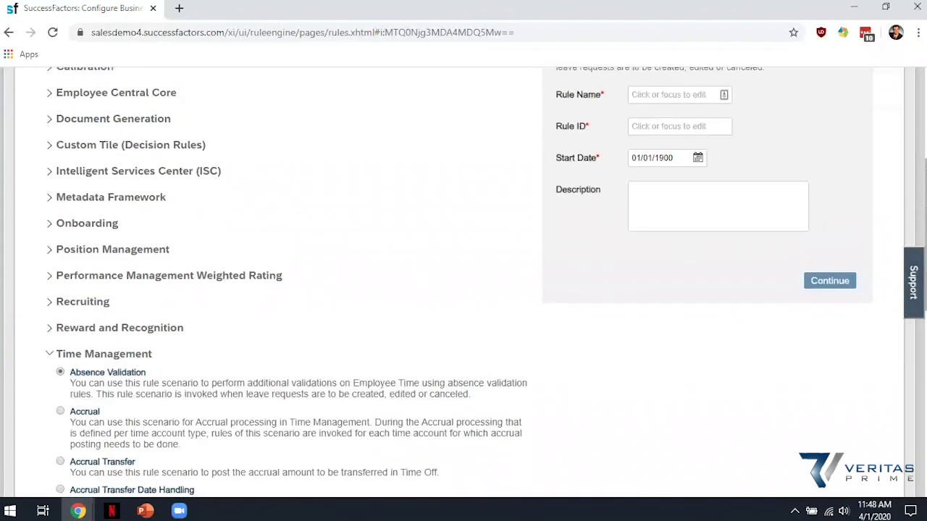
key("alt+Tab")
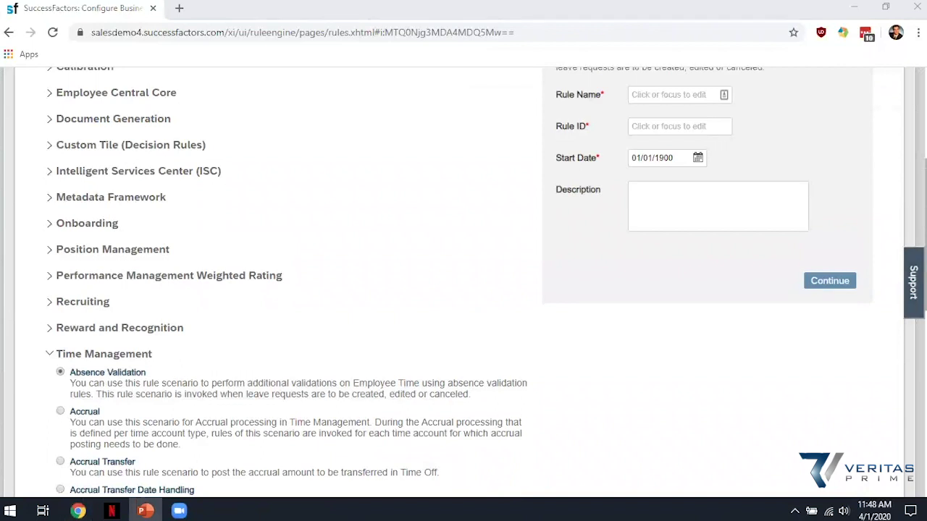
scroll(722, 259, "up", 1)
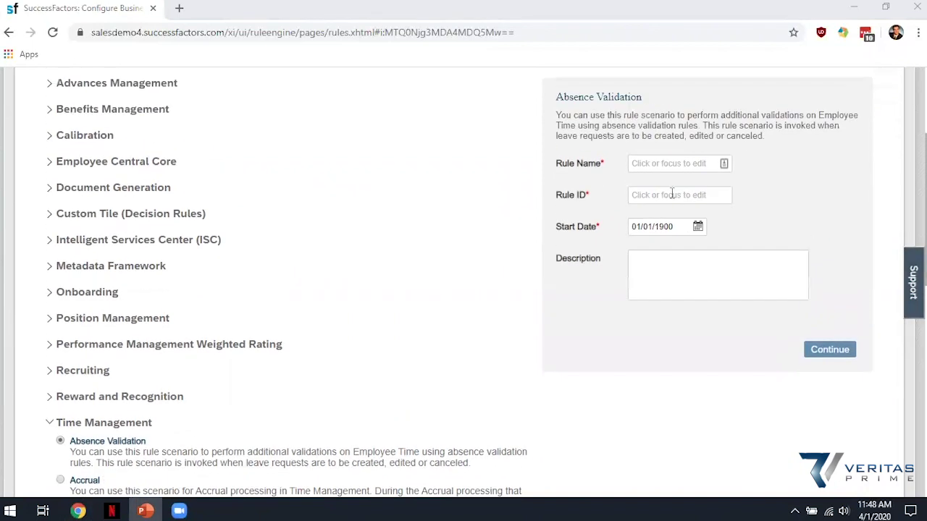
Name the rule TakeRule_COVID19-FMLA-PAID, keep the start date 01/01/1900, and continue to the rule editor
left_click(658, 165)
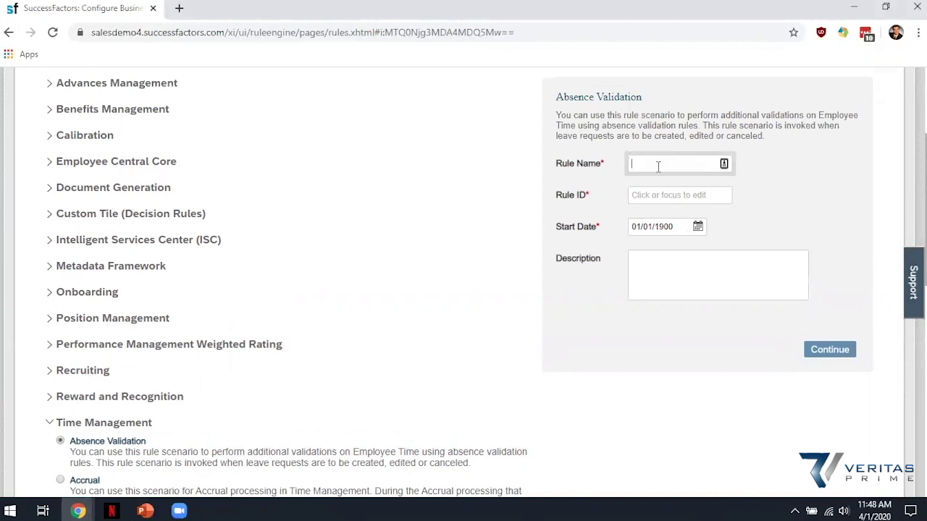
type("TakeRule_COVID19-FMLA-PA")
left_click(784, 186)
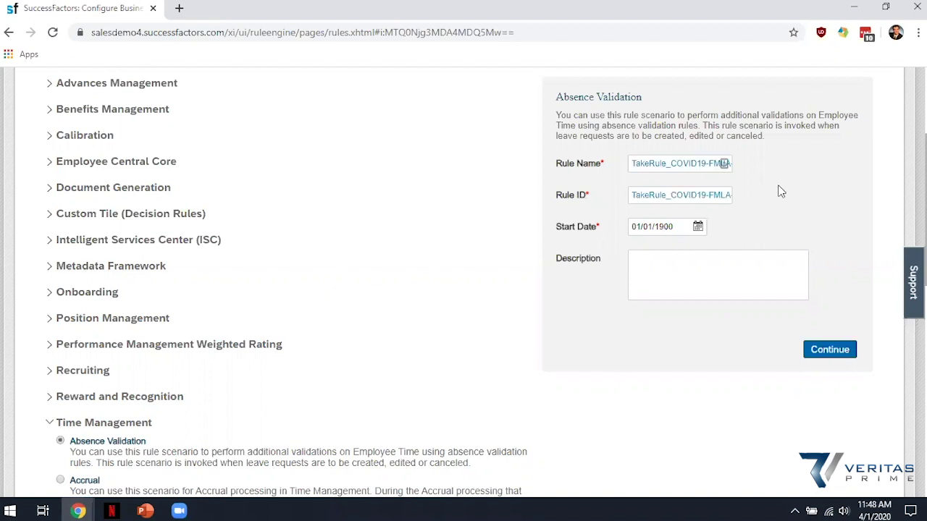
left_click(839, 350)
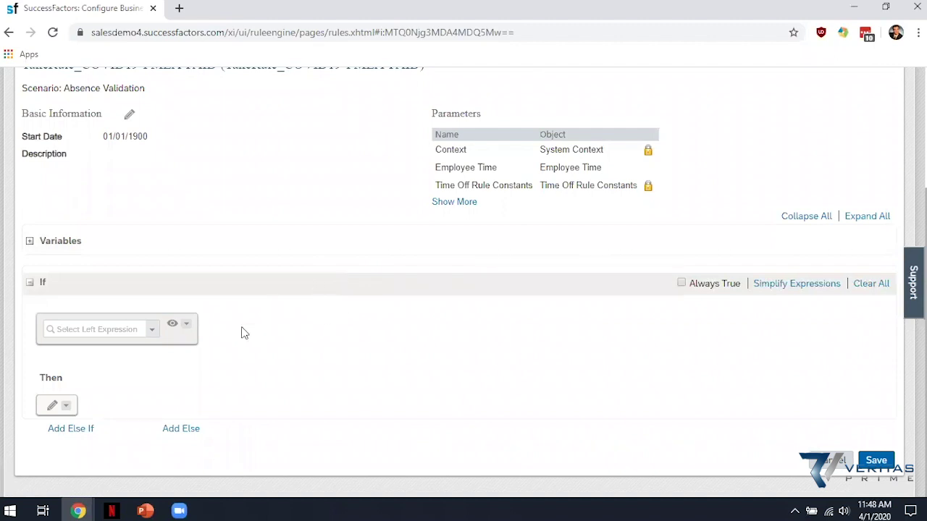
Set the If condition to Take Rule Parameters.Processing Action is equal to the value Cancel
left_click(157, 332)
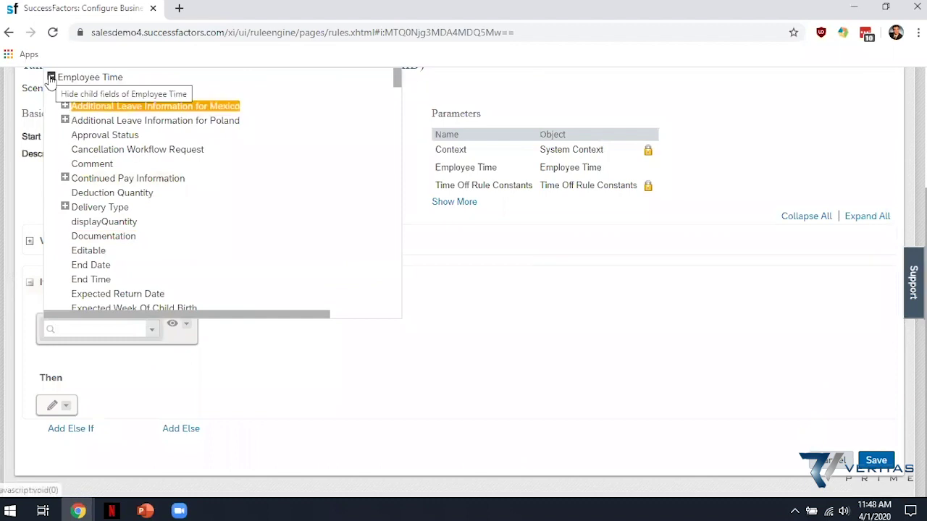
left_click(50, 77)
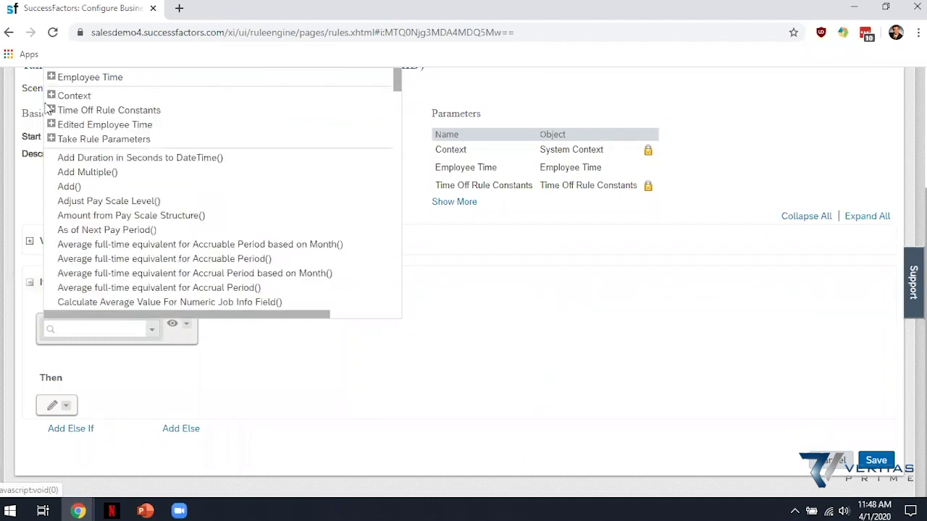
left_click(52, 138)
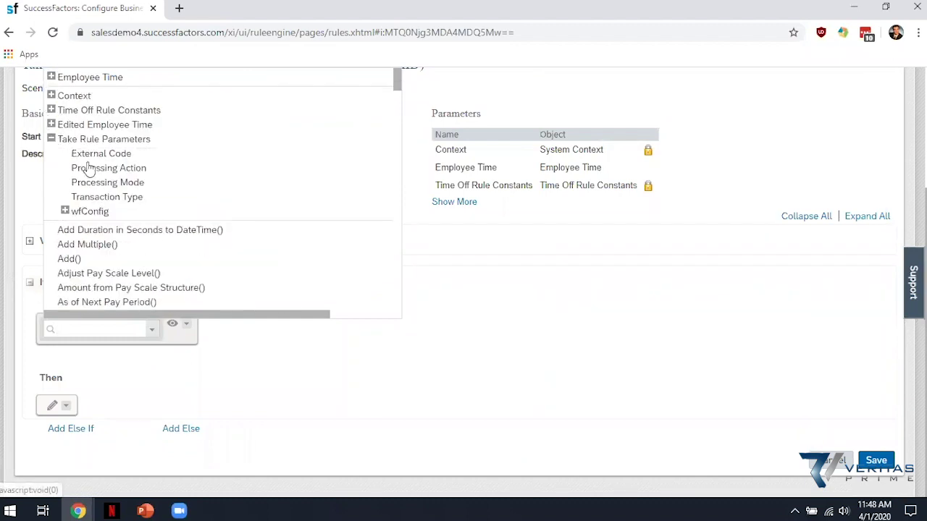
left_click(114, 173)
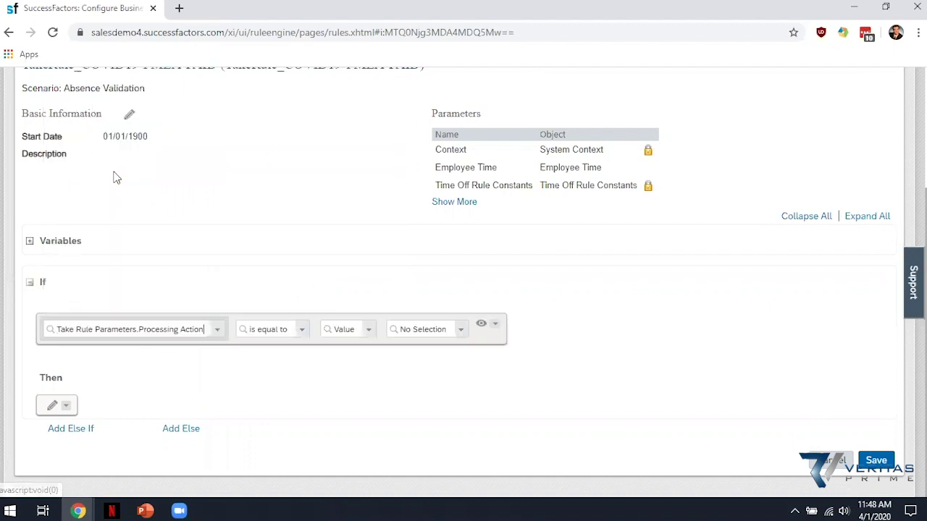
left_click(459, 334)
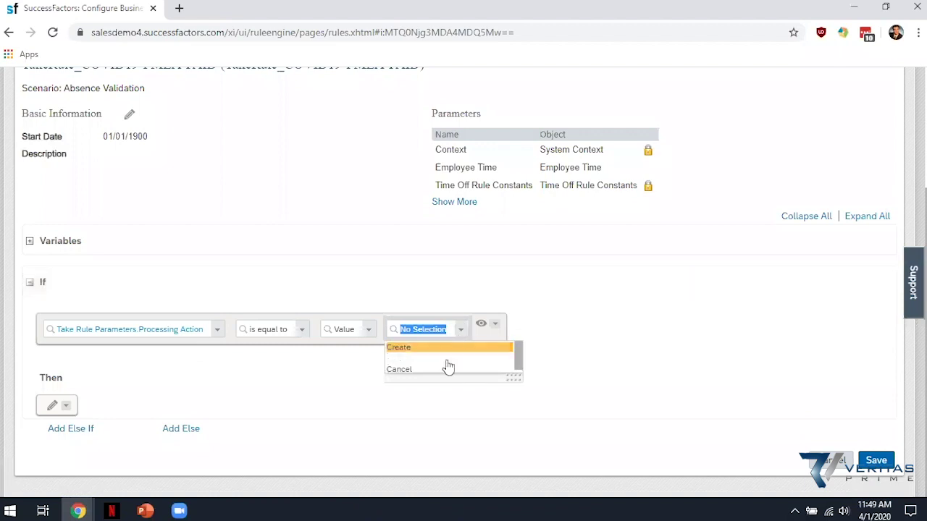
left_click(440, 369)
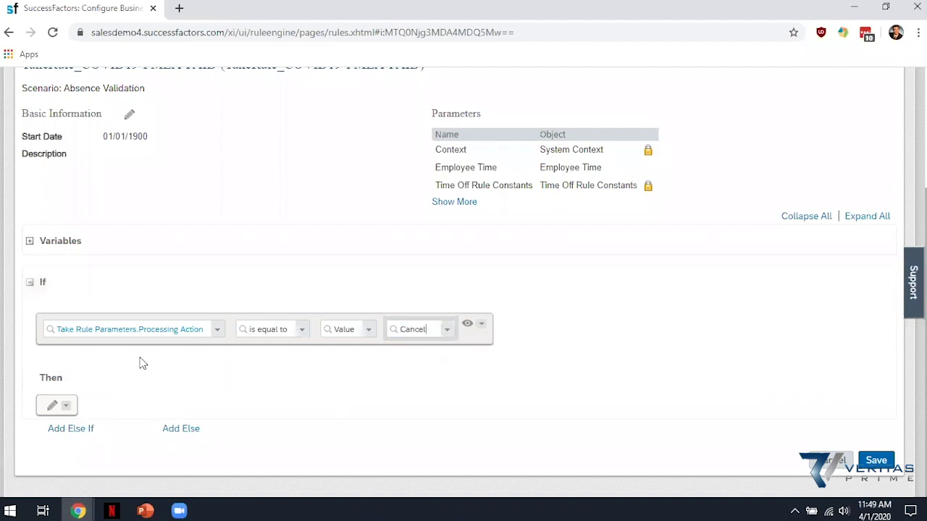
Add an Else If branch with Get Absence In Days For Period Based On Calendar Days For Time Types() as its left expression
left_click(86, 430)
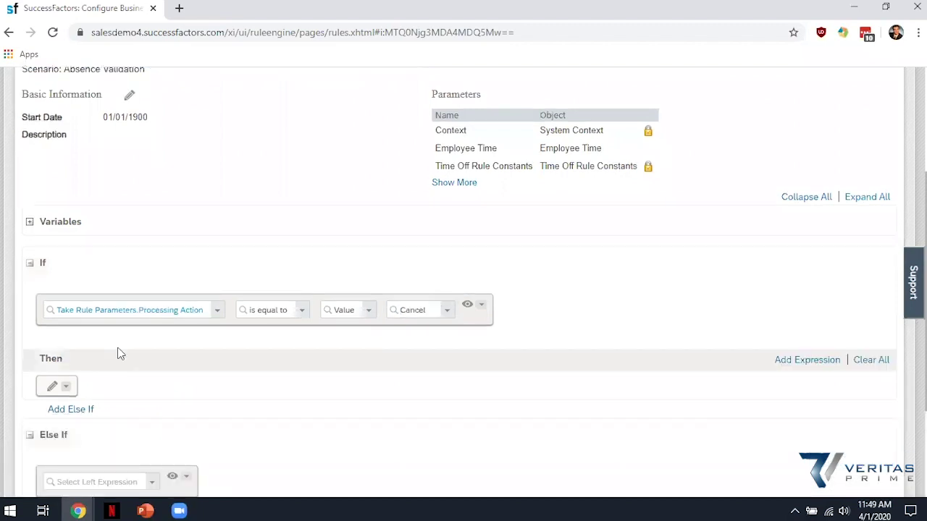
scroll(118, 351, "down", 3)
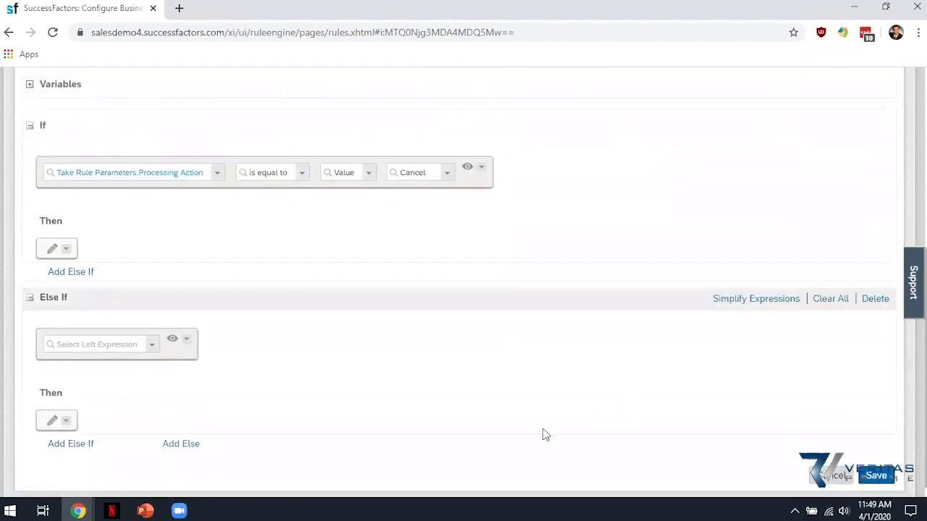
left_click(152, 346)
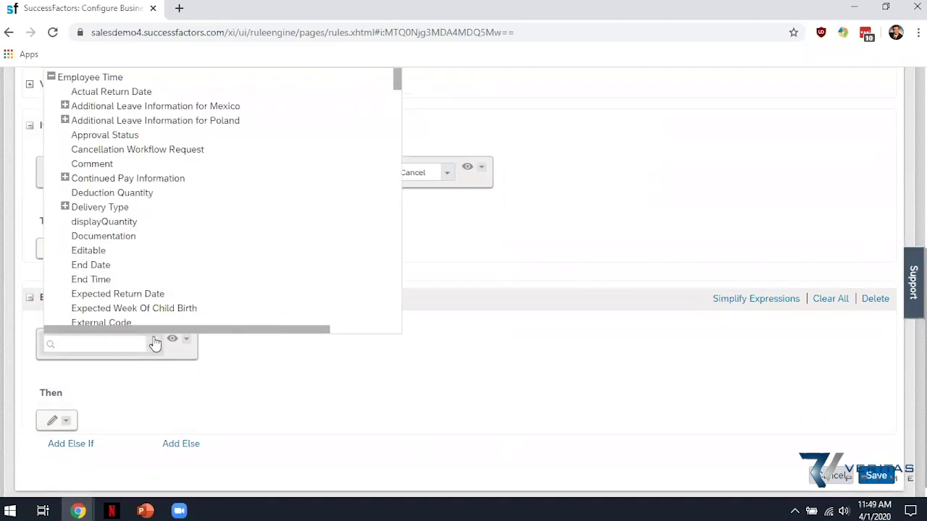
left_click(52, 77)
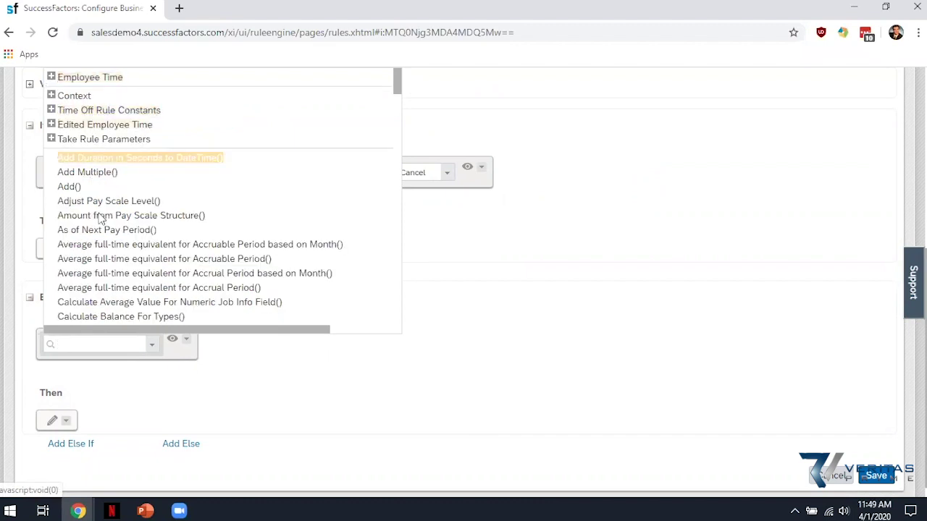
scroll(123, 265, "down", 5)
scroll(121, 266, "down", 2)
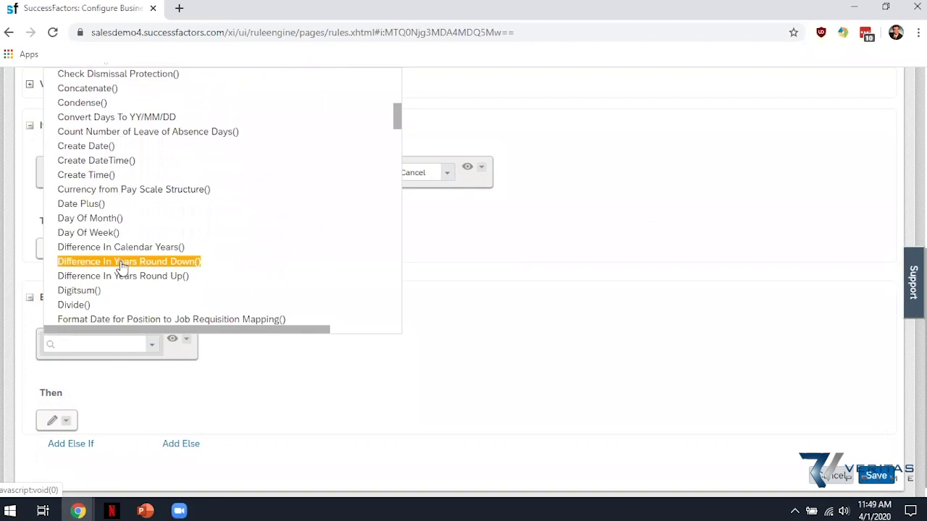
scroll(122, 266, "down", 3)
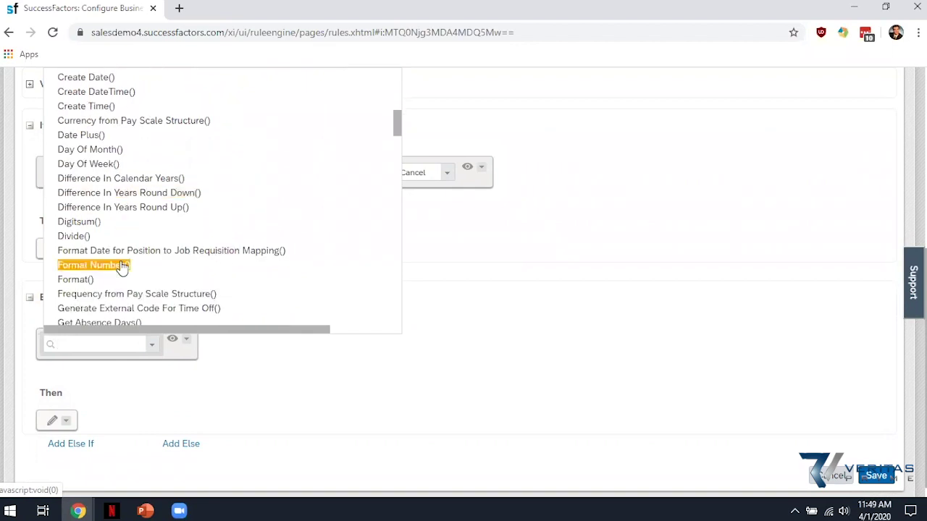
scroll(122, 267, "down", 3)
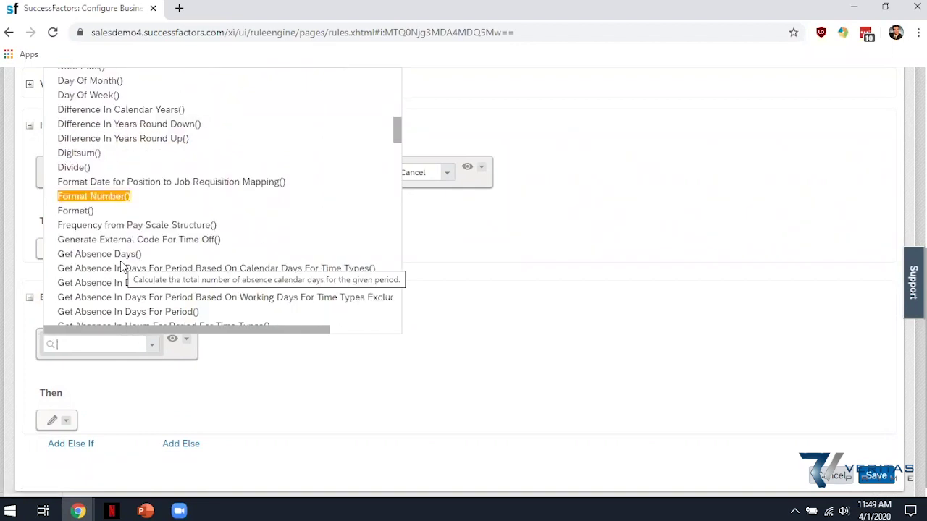
scroll(122, 266, "down", 3)
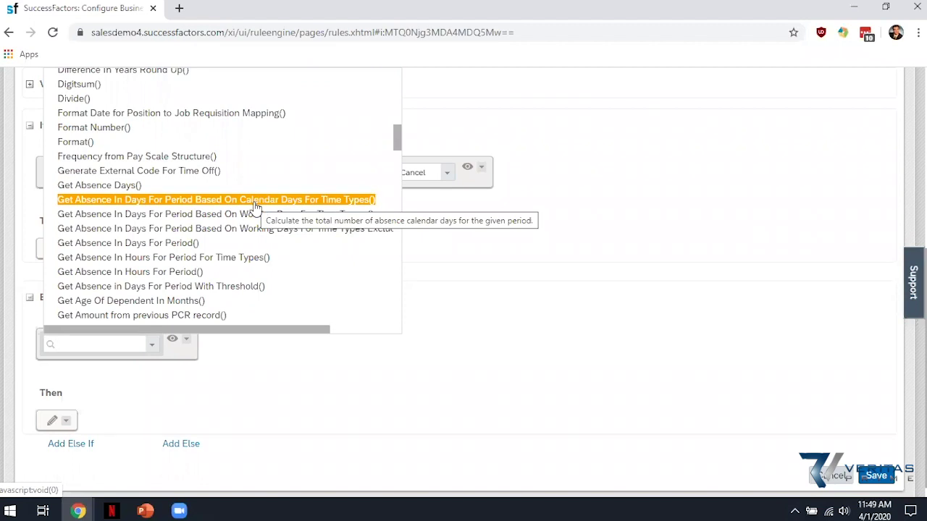
left_click(255, 206)
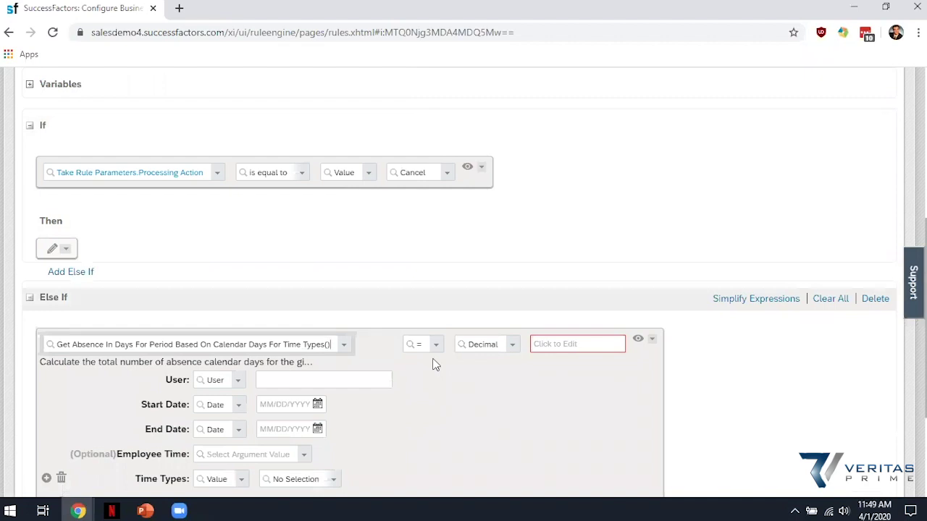
Set the Else If comparison to less than (<) the decimal value 10
scroll(435, 365, "down", 1)
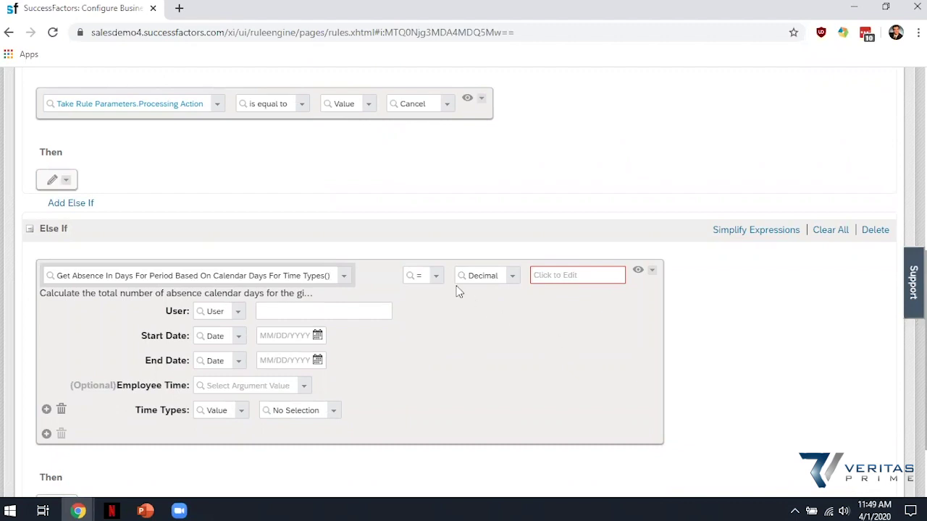
left_click(437, 276)
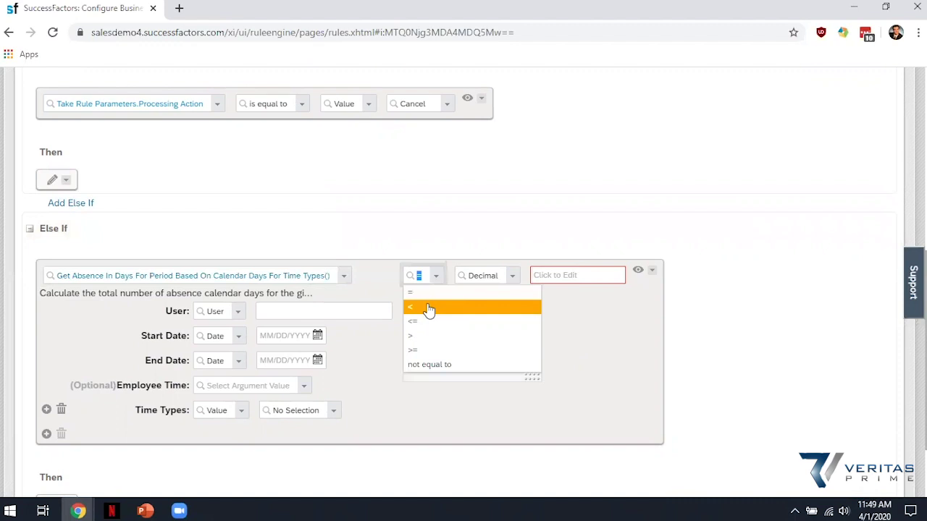
left_click(429, 309)
left_click(547, 277)
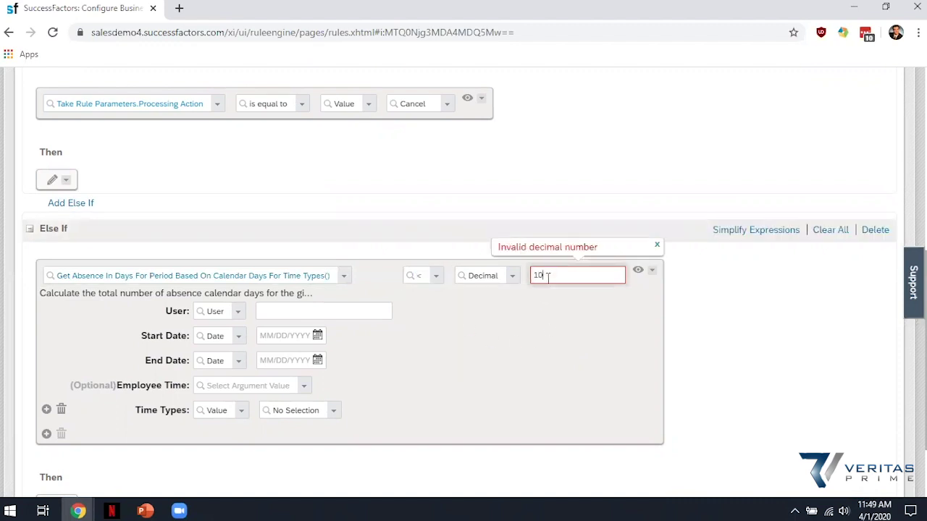
Set the User argument of the absence-days function to Employee Time.User
left_click(241, 311)
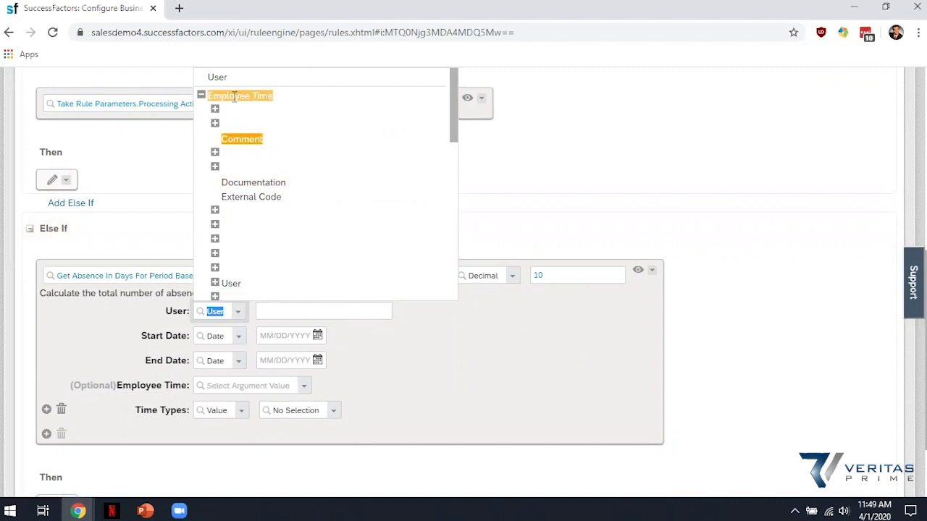
scroll(242, 225, "down", 1)
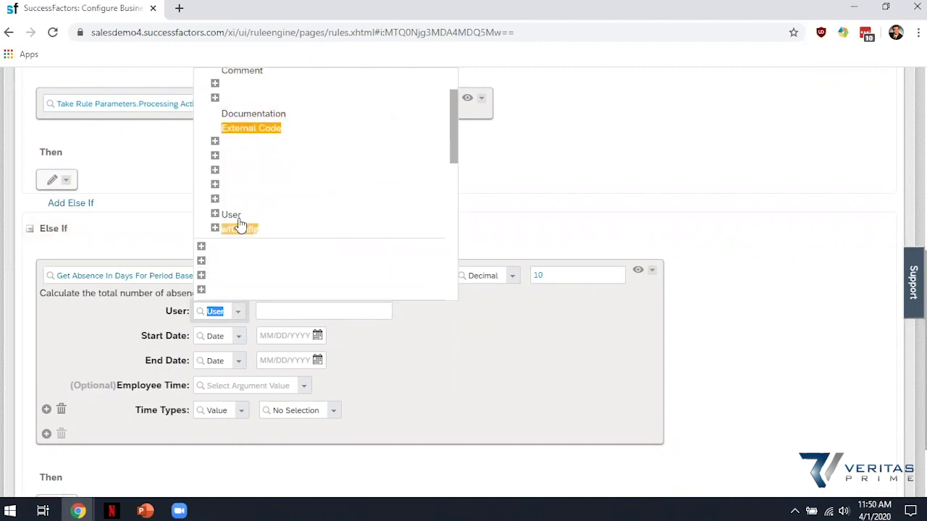
left_click(235, 219)
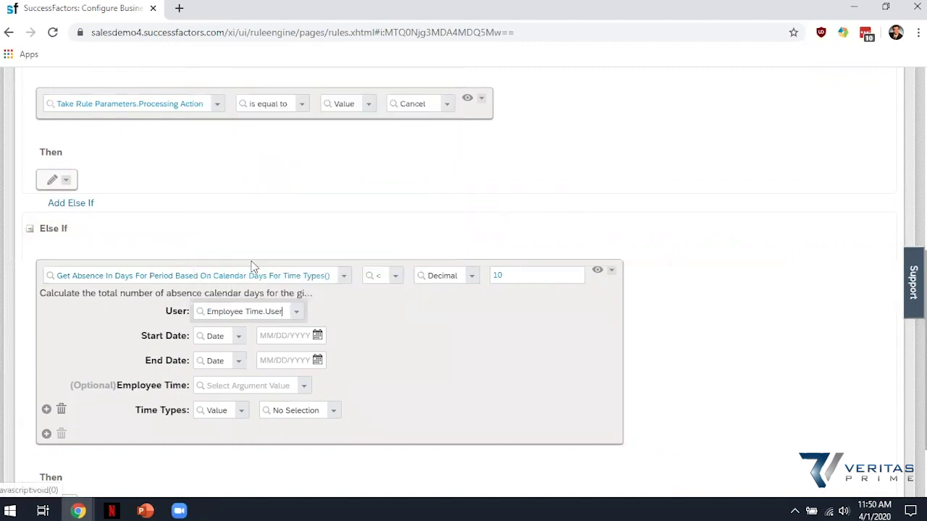
Set the absence-days function's start date to 01/01/2020 and its end date to 12/31/2020
left_click(282, 338)
type("01")
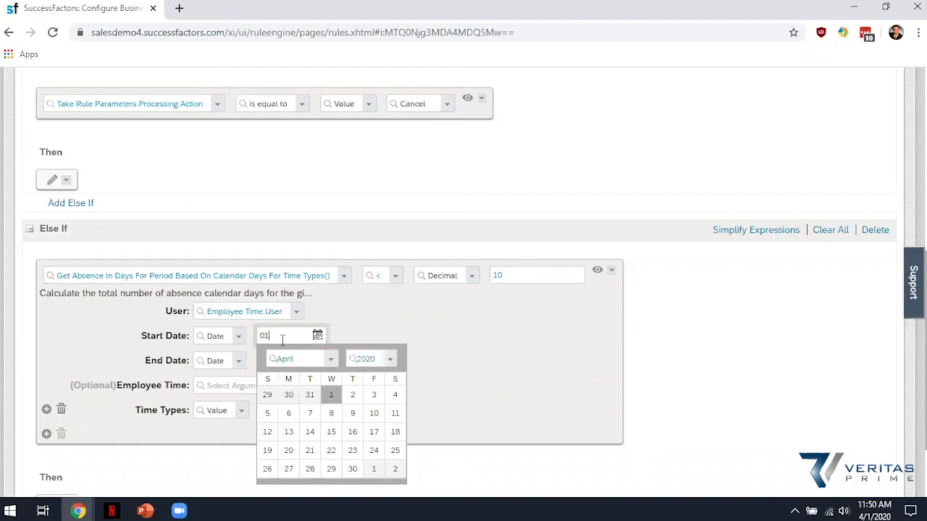
type("/01/2020")
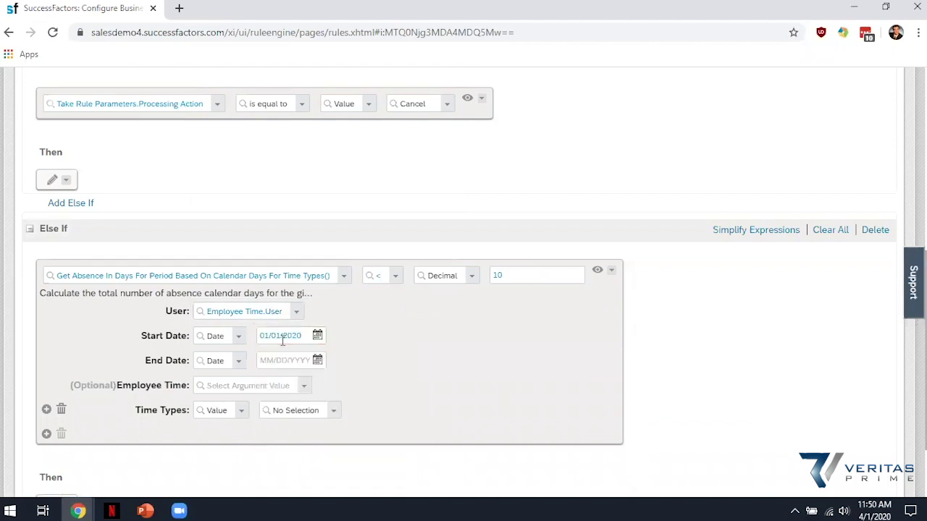
left_click(280, 356)
type("12/31/2020")
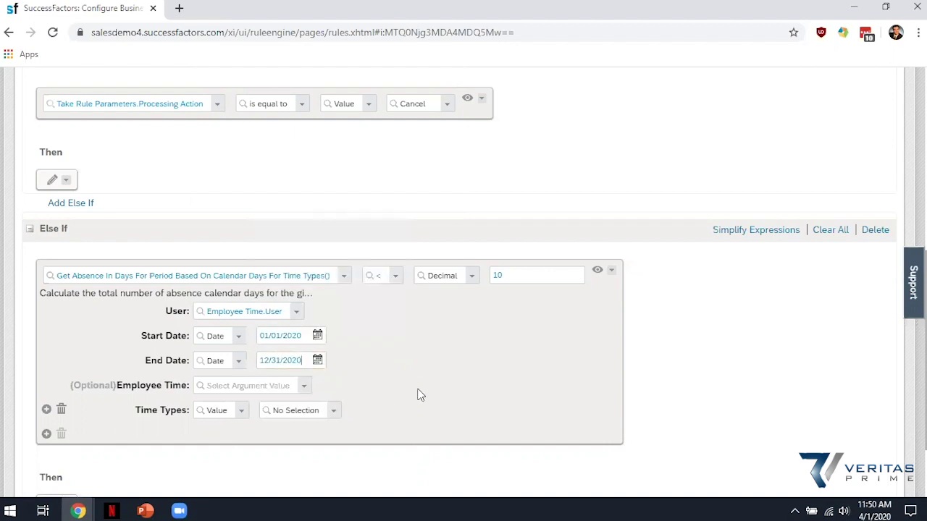
Set the optional Employee Time argument of the absence-days function to Null
scroll(420, 394, "down", 1)
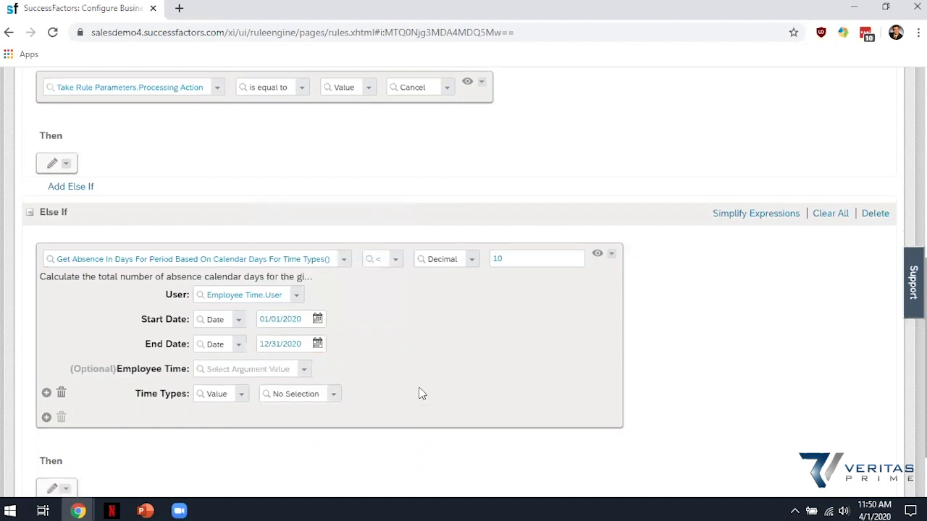
left_click(307, 322)
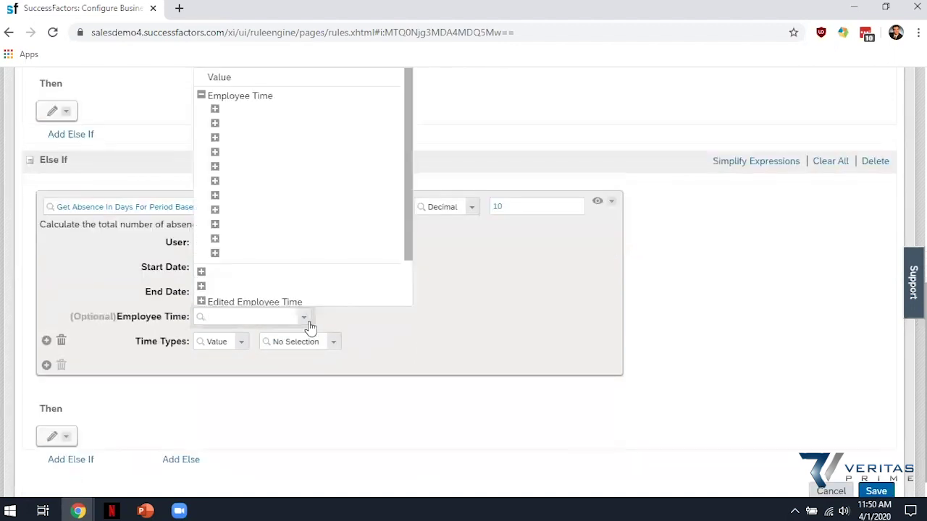
scroll(288, 251, "down", 1)
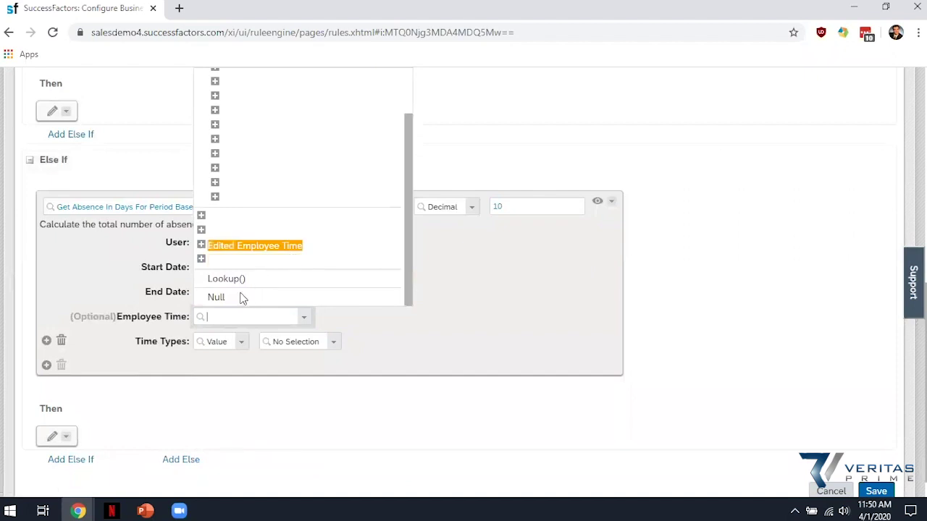
left_click(217, 297)
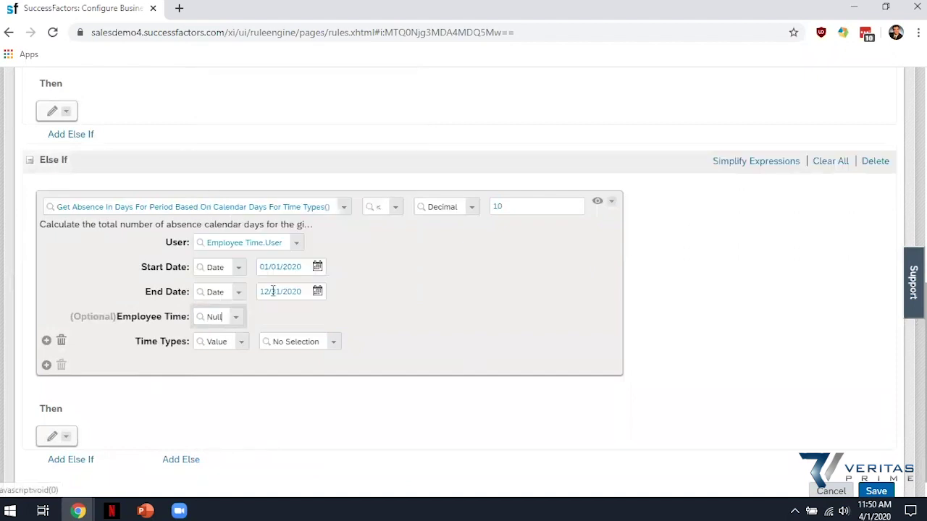
Set the Time Types argument of the absence-days function to COVID19-FMLA-UNPAID
left_click(288, 339)
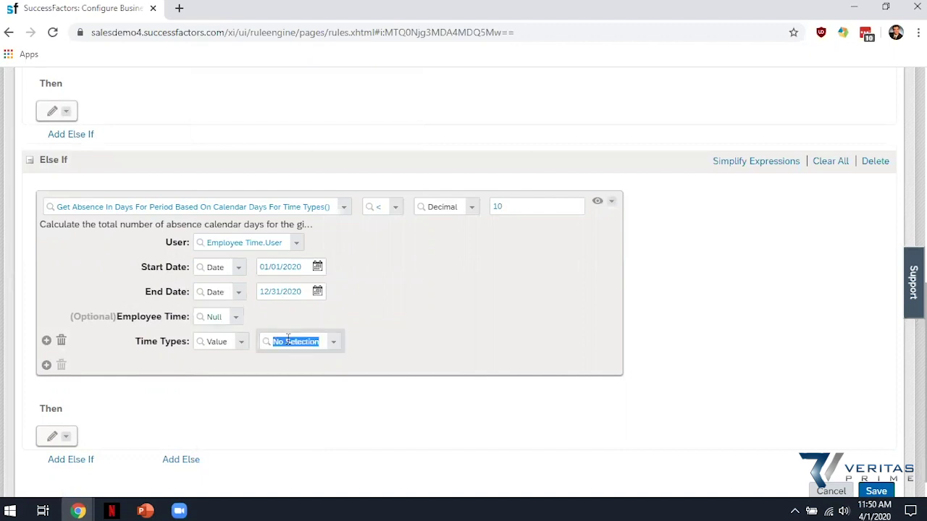
type("covid")
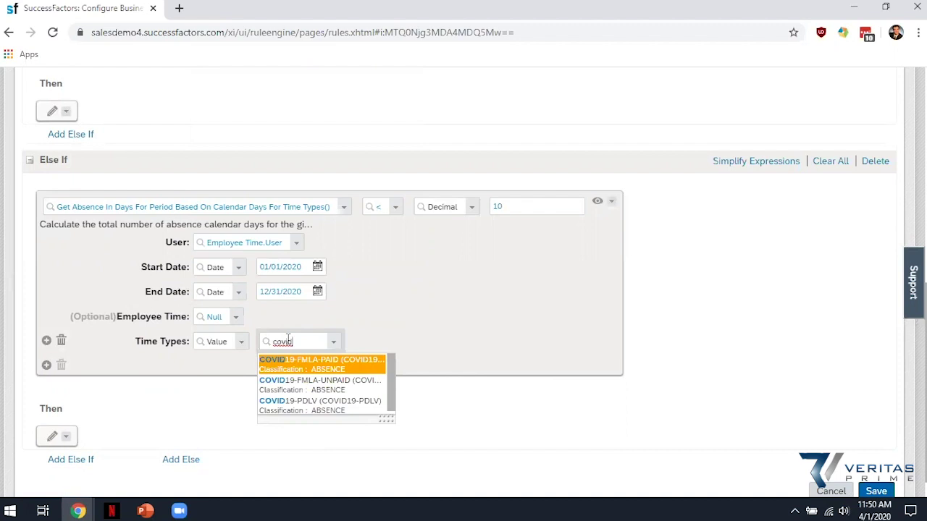
scroll(290, 327, "up", 10)
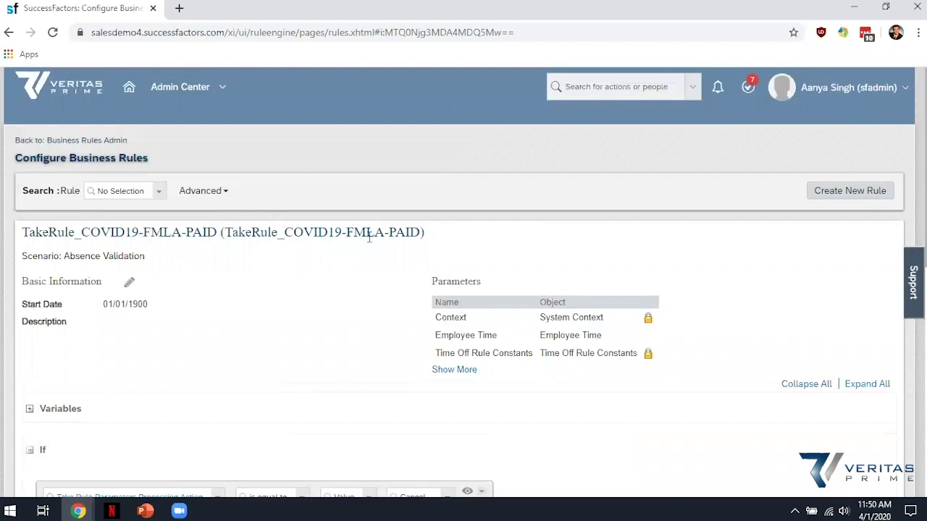
scroll(351, 256, "down", 10)
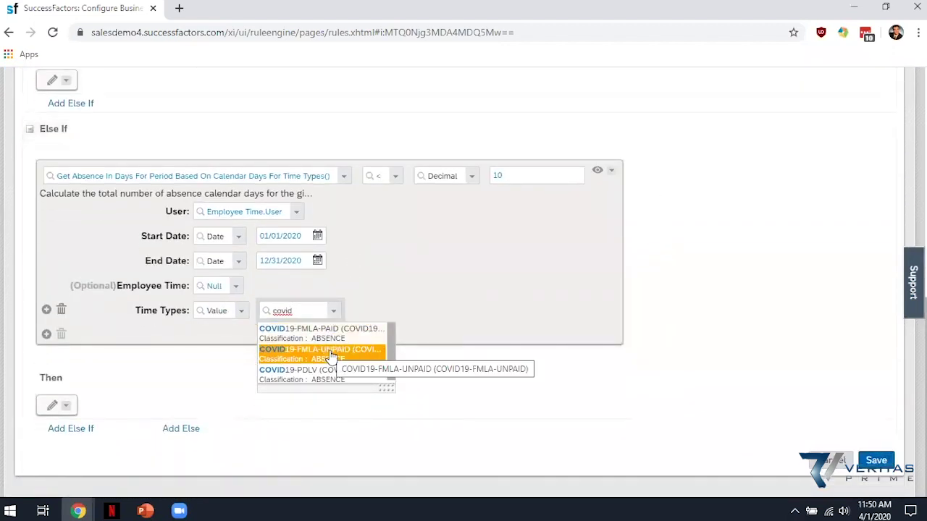
left_click(330, 354)
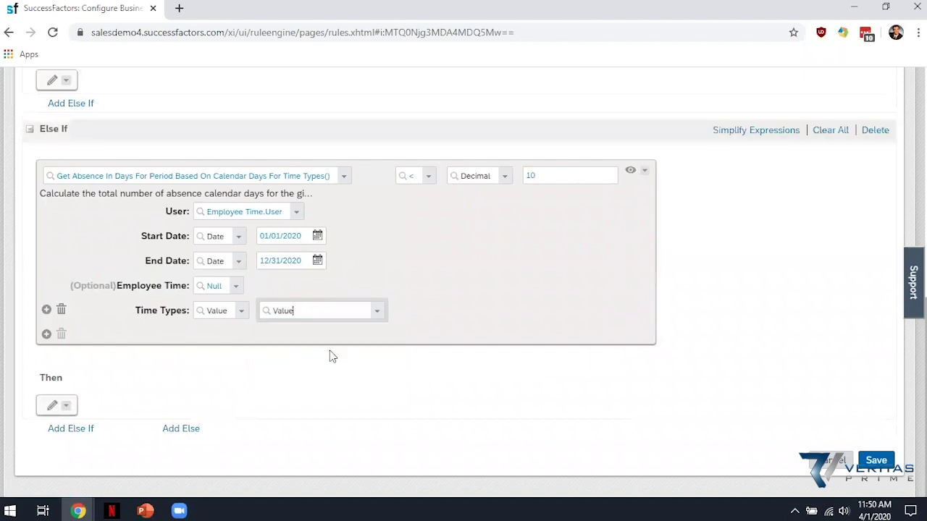
Add a Raise Message action to the Else If branch's Then block, using the message COVID19FMLAPAID
left_click(53, 406)
left_click(141, 413)
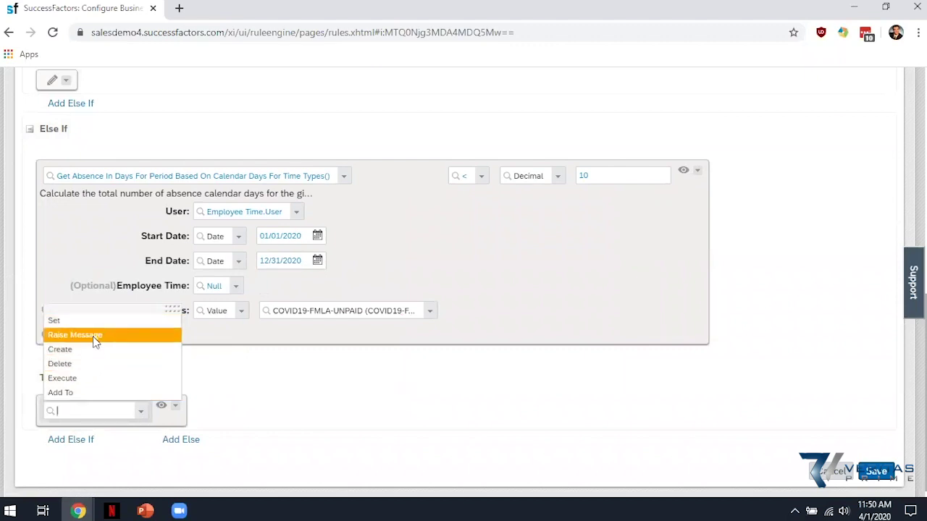
left_click(94, 339)
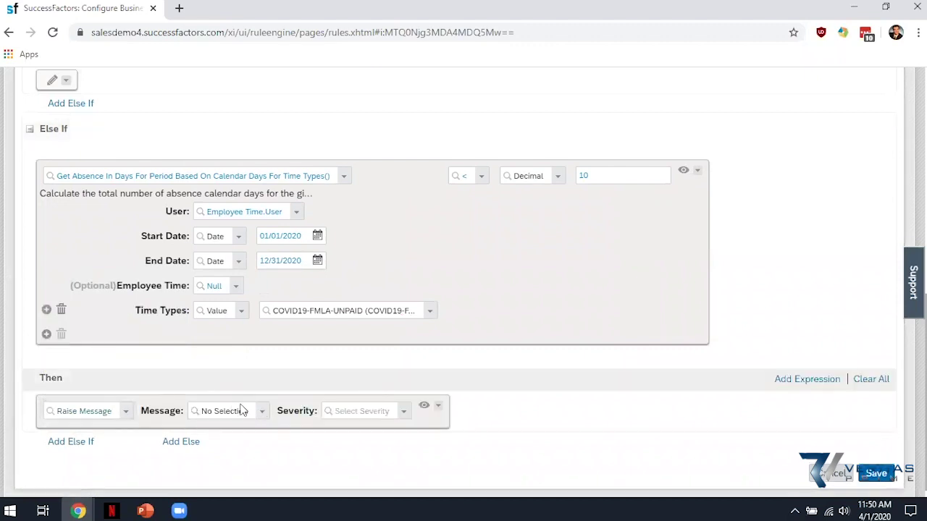
left_click(237, 406)
type("covid")
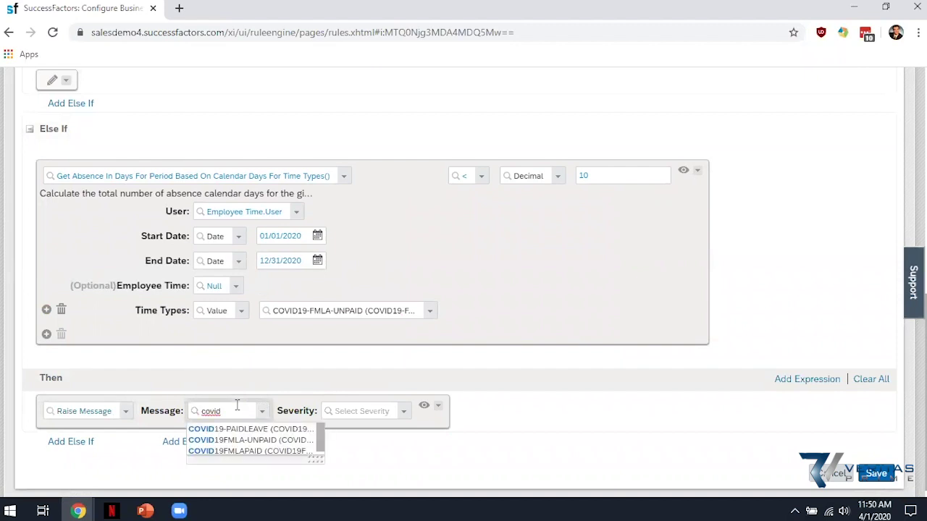
left_click(245, 452)
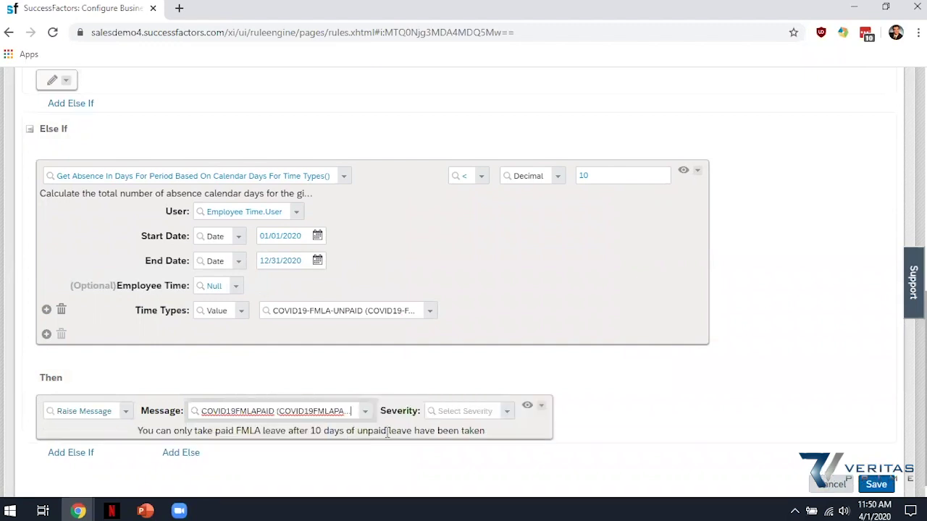
Set the raised message's severity to Error and save the rule
left_click(506, 418)
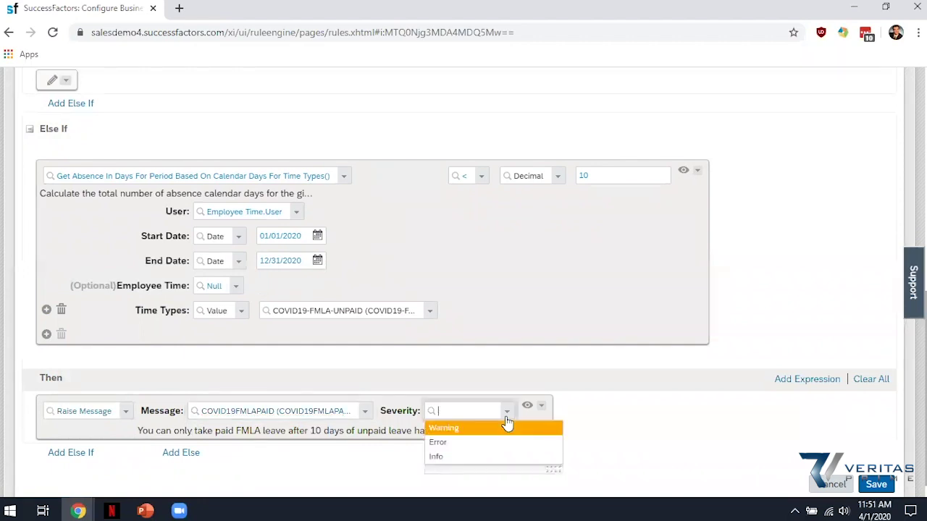
left_click(480, 444)
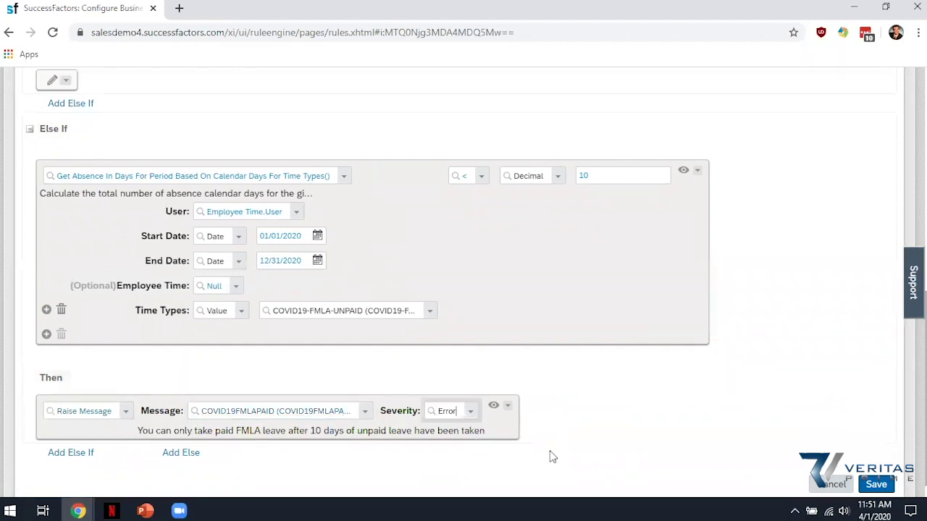
left_click(874, 485)
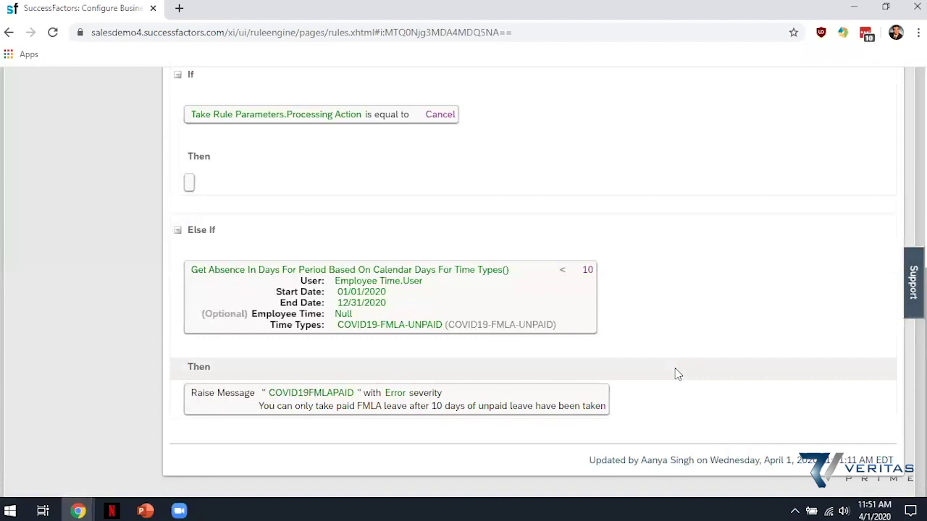
Start a new business rule using the Absence Validation scenario under Time Management
scroll(625, 294, "up", 4)
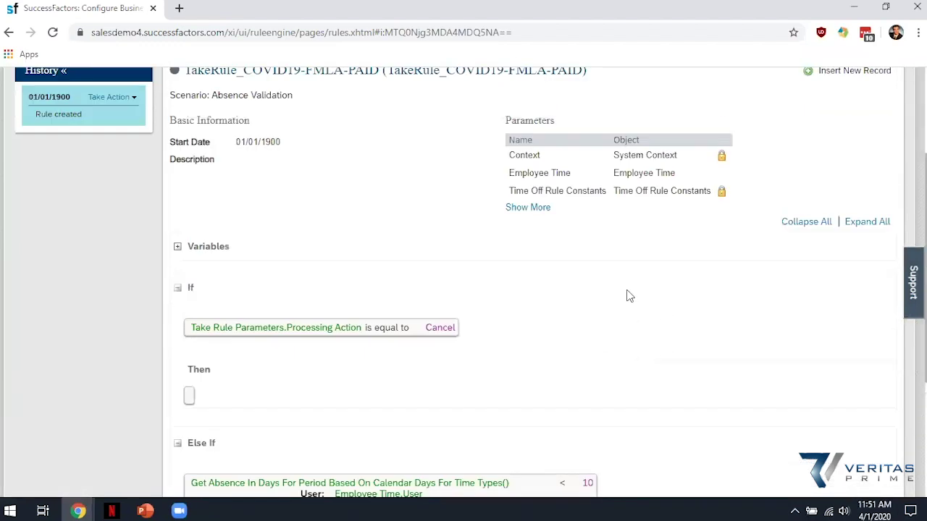
scroll(703, 242, "up", 1)
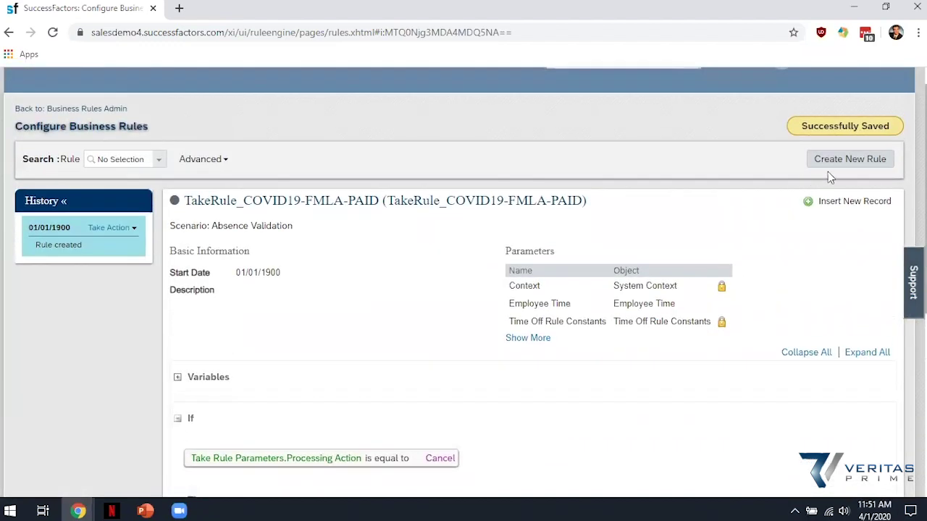
left_click(842, 163)
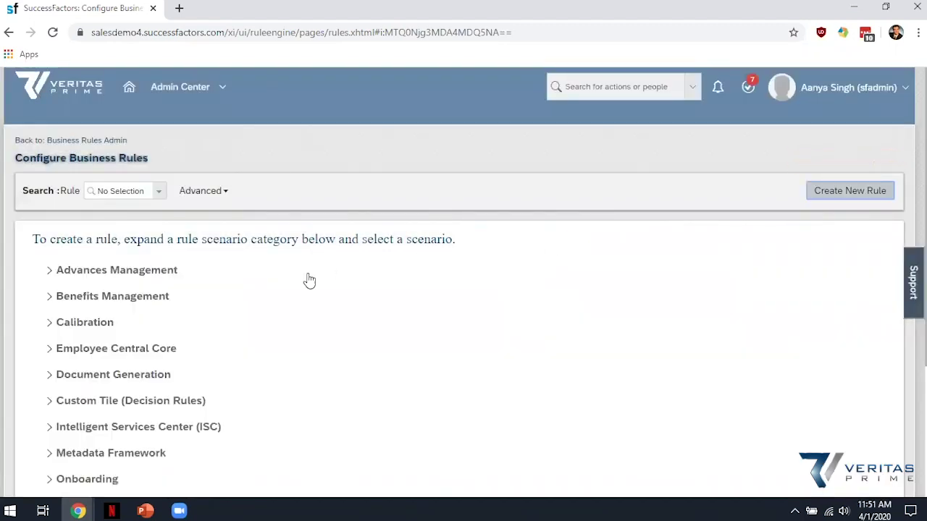
scroll(151, 327, "down", 3)
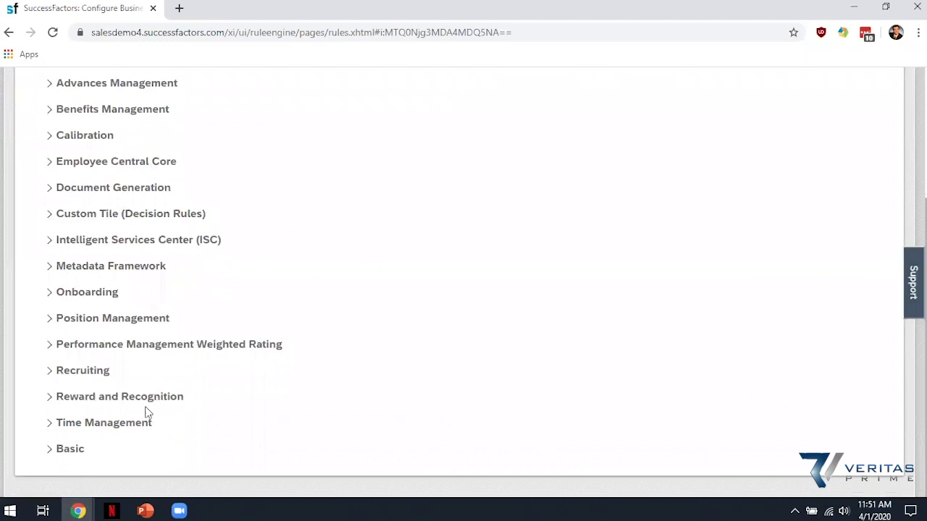
left_click(99, 427)
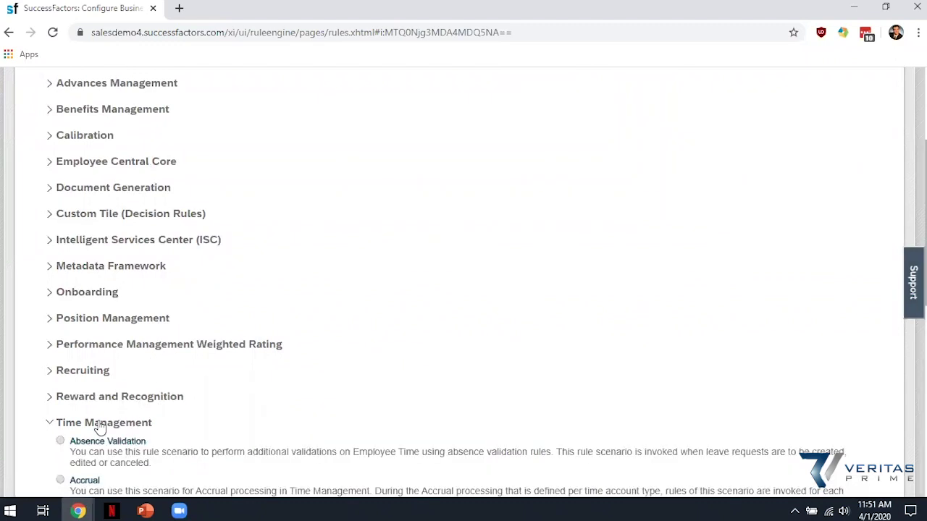
scroll(102, 423, "down", 1)
left_click(104, 384)
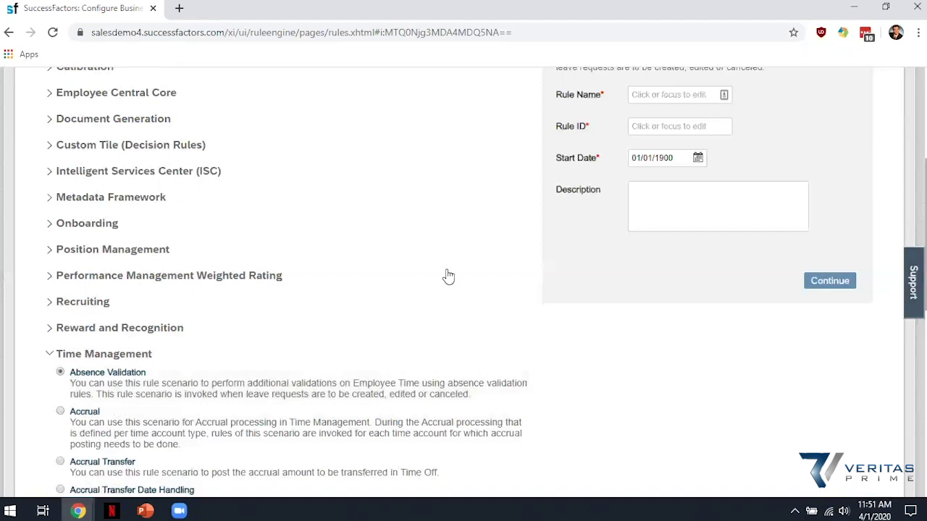
Name the new rule TakeRule_Covid19-FMLA-UNPAID and continue to its rule definition
scroll(448, 275, "up", 1)
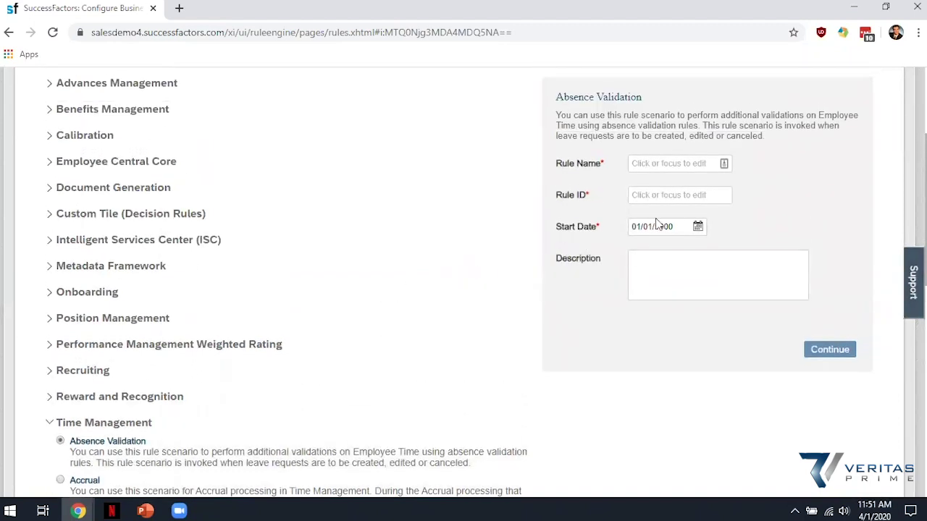
left_click(653, 165)
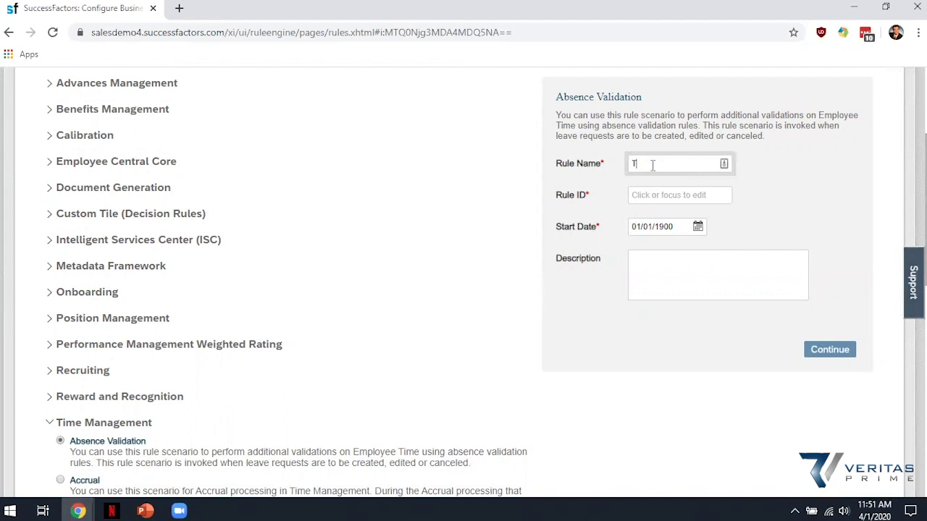
type("TakeRule_Covid19-FMLA-UNPAID")
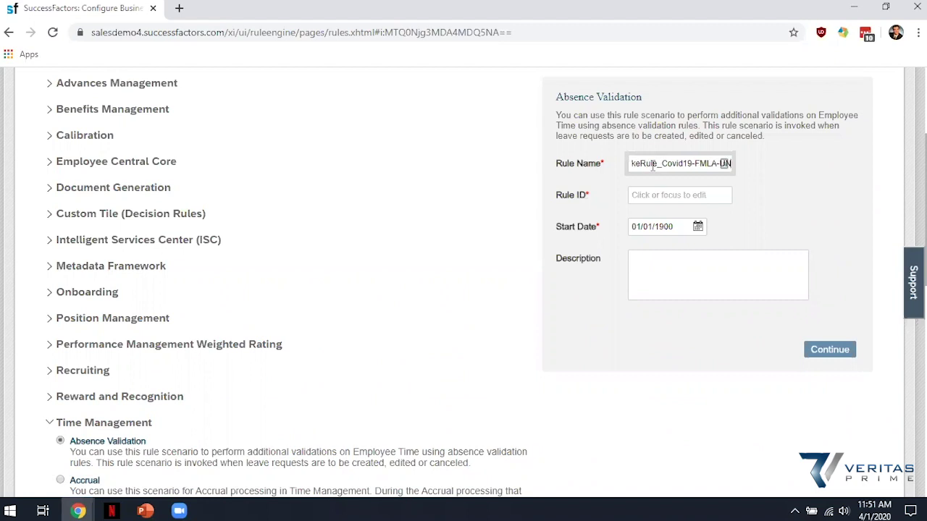
left_click(798, 215)
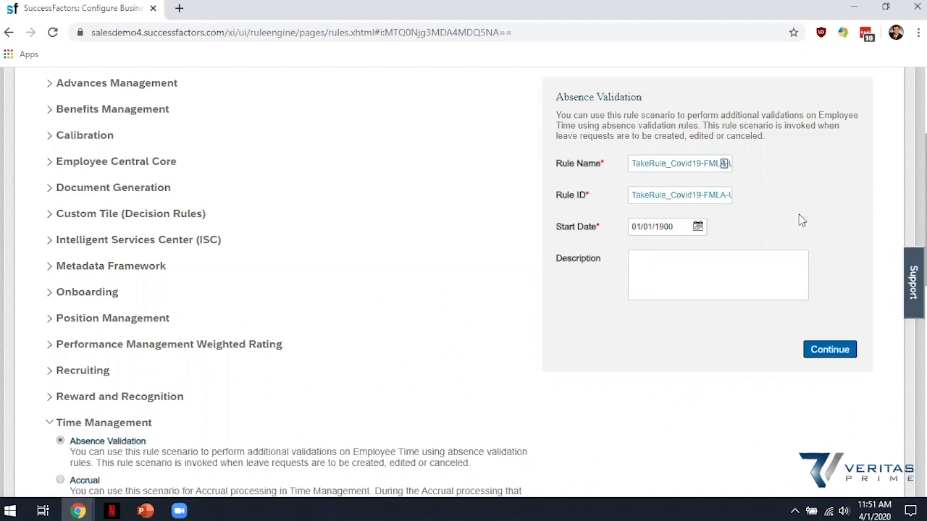
left_click(842, 350)
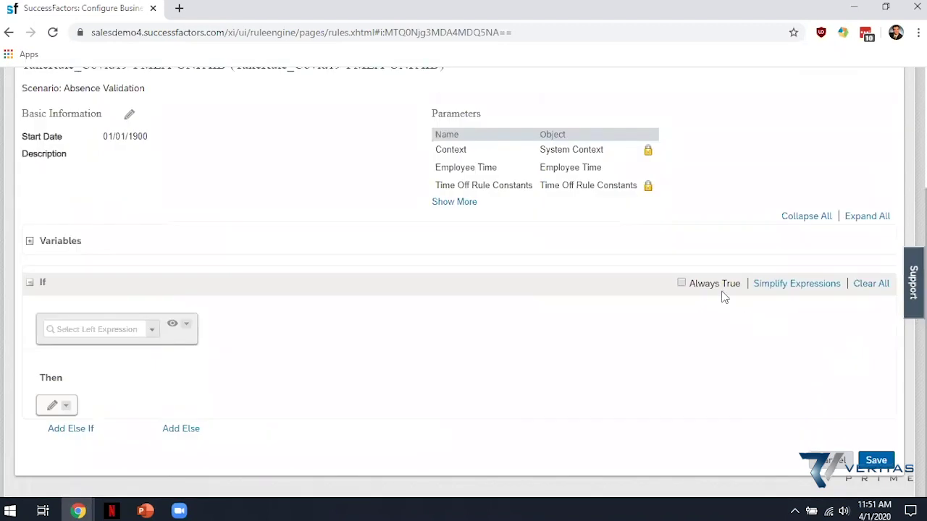
Set the If condition to Take Rule Parameters.Processing Action is equal to the value Cancel
left_click(149, 332)
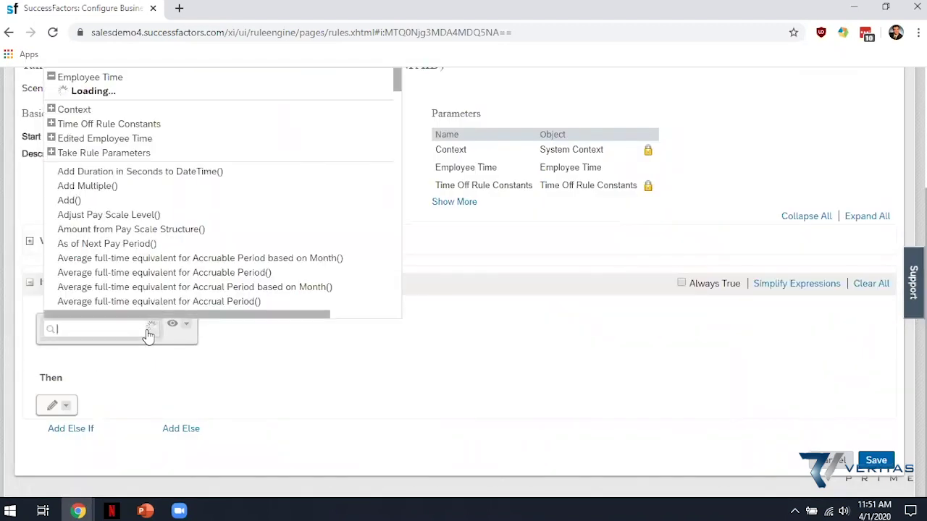
left_click(51, 76)
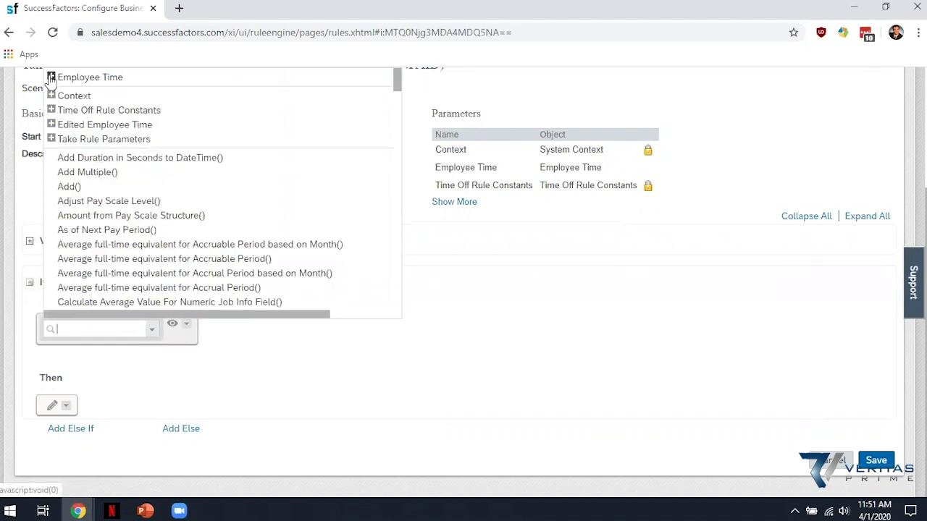
left_click(51, 139)
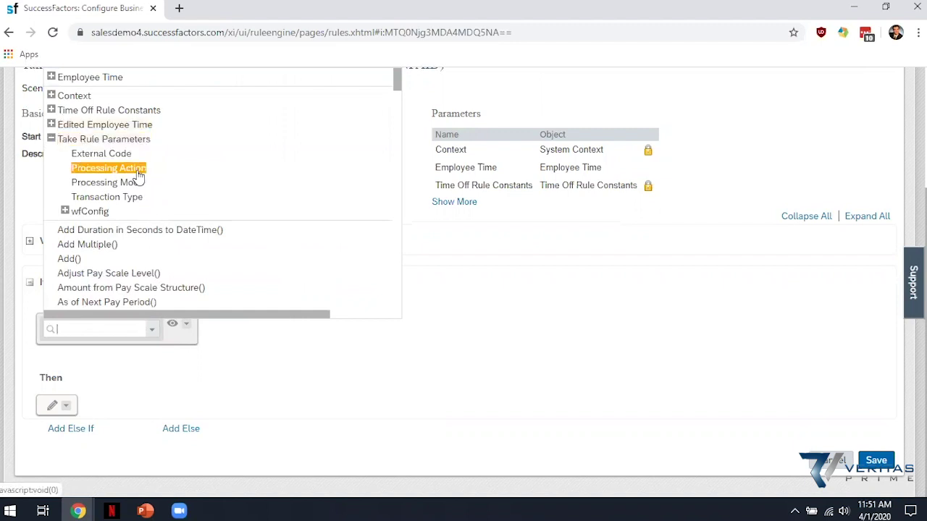
left_click(138, 172)
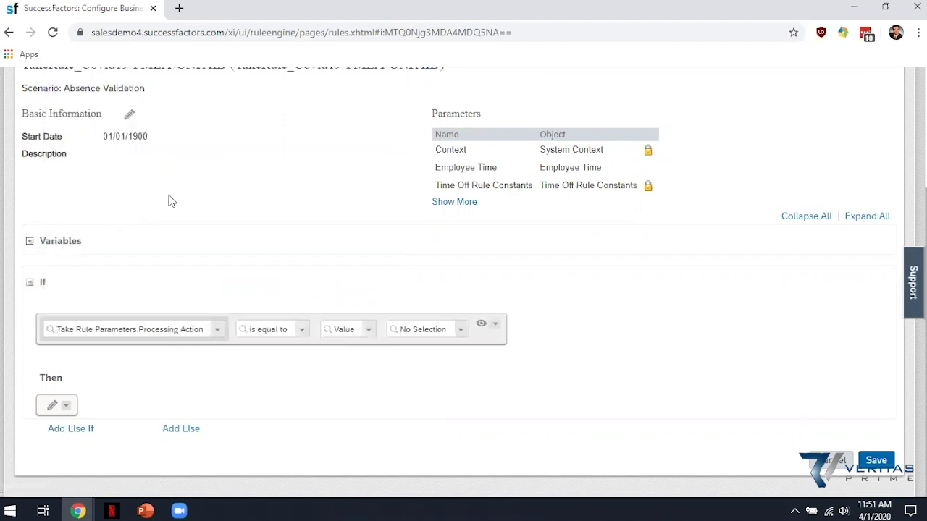
left_click(458, 336)
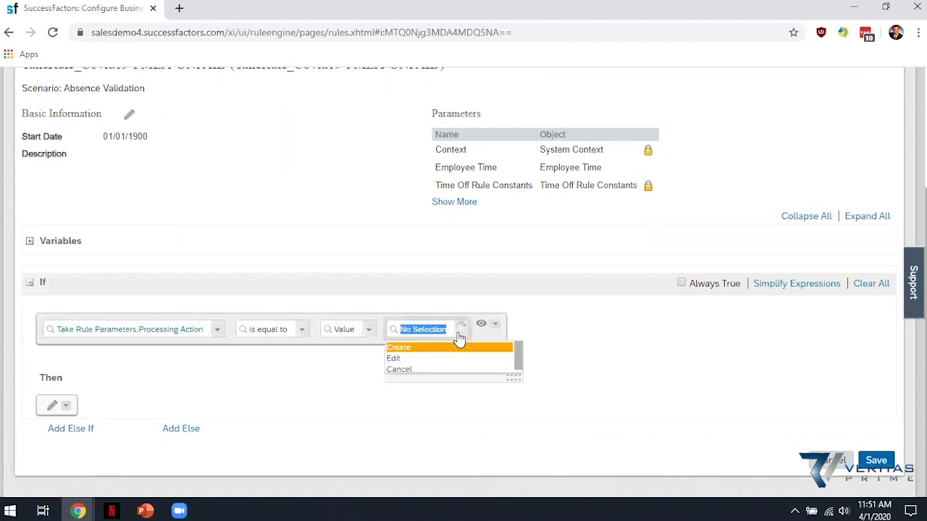
left_click(425, 369)
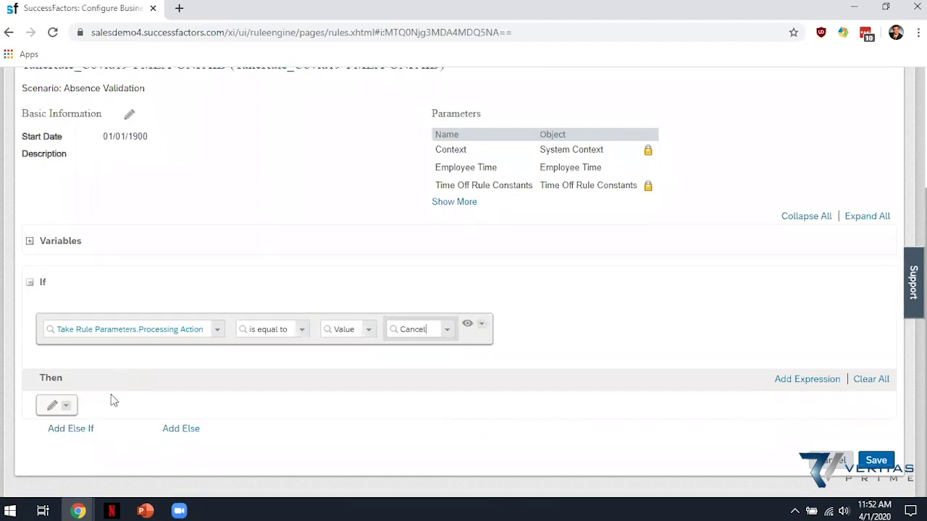
Add an Else If condition requiring the result of Add() to be greater than the decimal 10
left_click(71, 429)
scroll(138, 373, "down", 3)
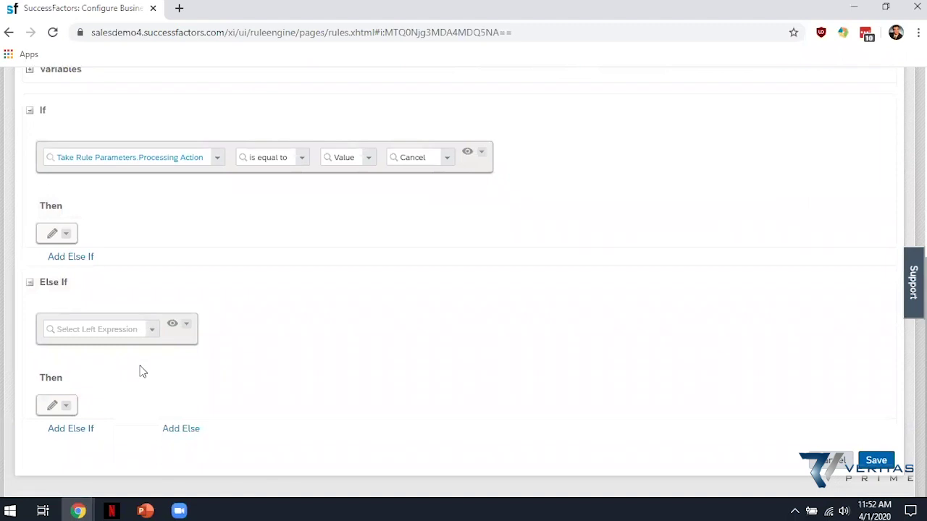
left_click(154, 332)
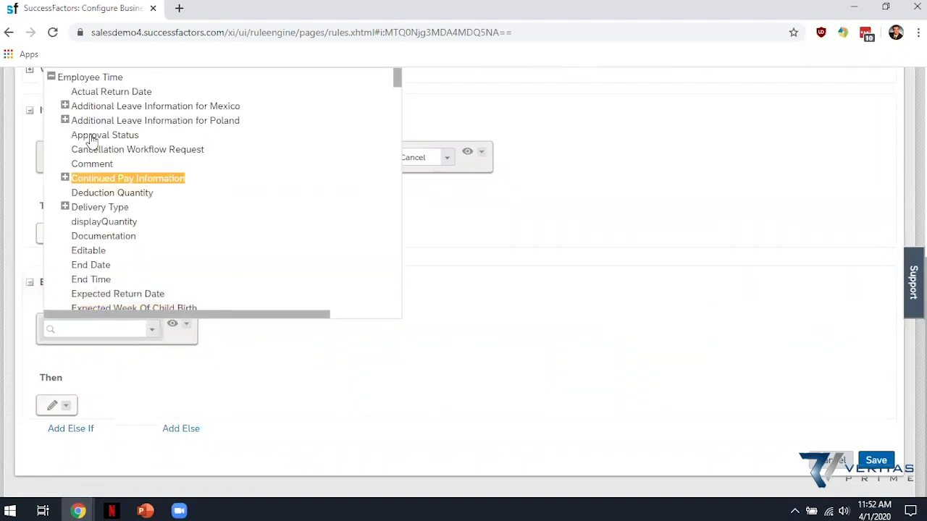
left_click(50, 77)
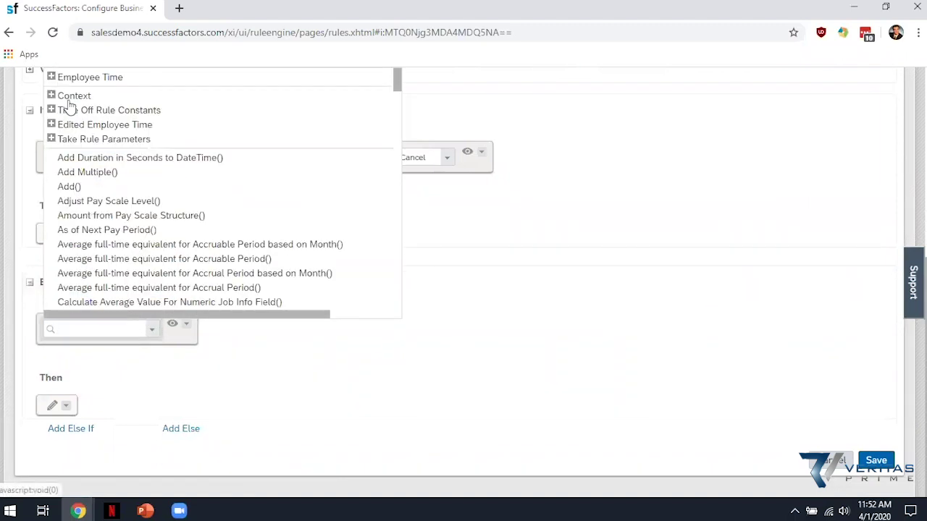
left_click(69, 188)
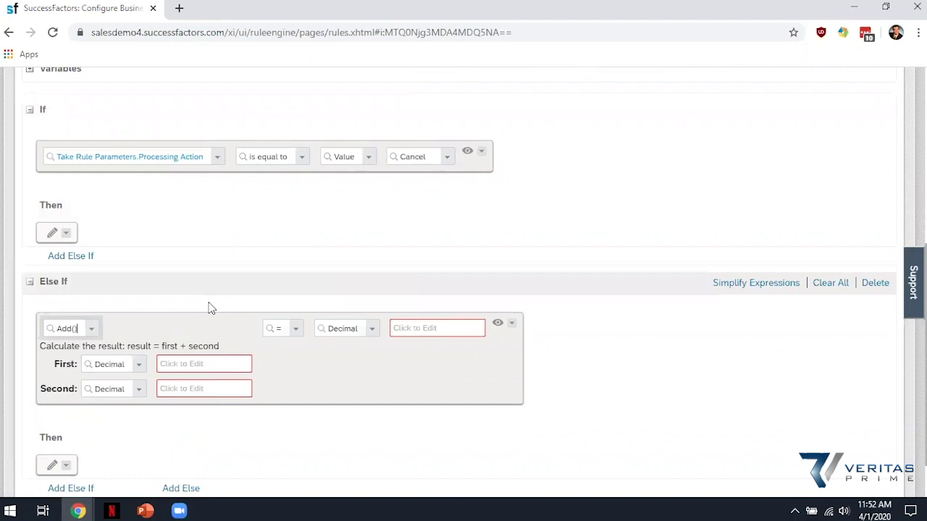
scroll(295, 283, "down", 1)
left_click(295, 269)
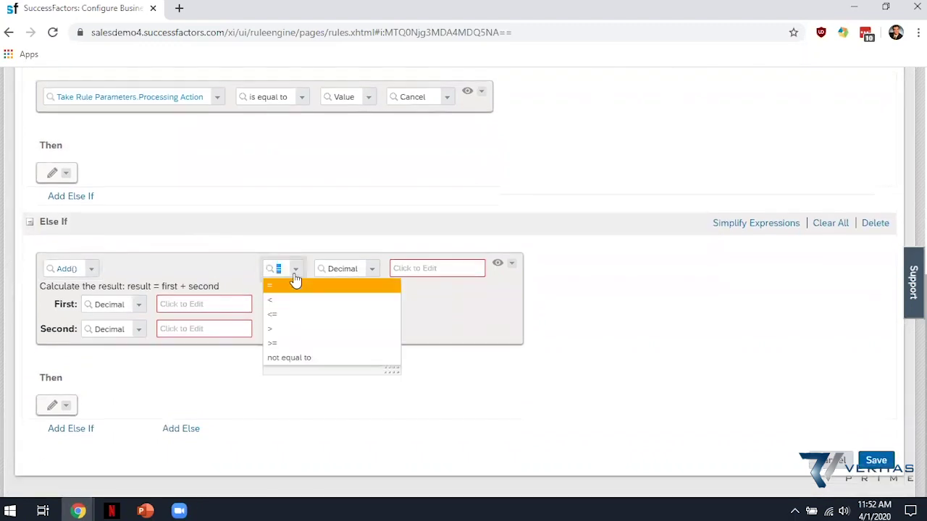
left_click(281, 330)
left_click(409, 267)
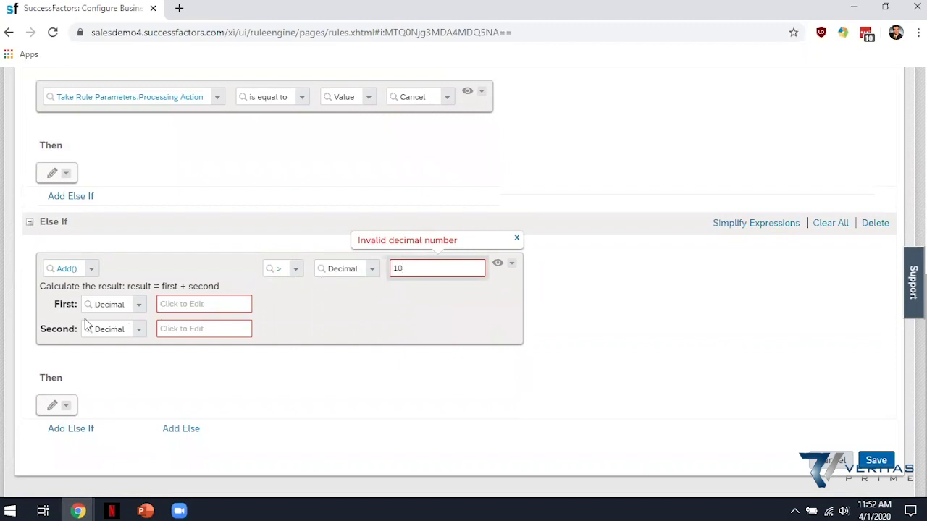
Set Add()'s First argument to Employee Time.Number Of Days and Second to Get Absence In Days For Period Based On Calendar Days For Time Types()
left_click(139, 307)
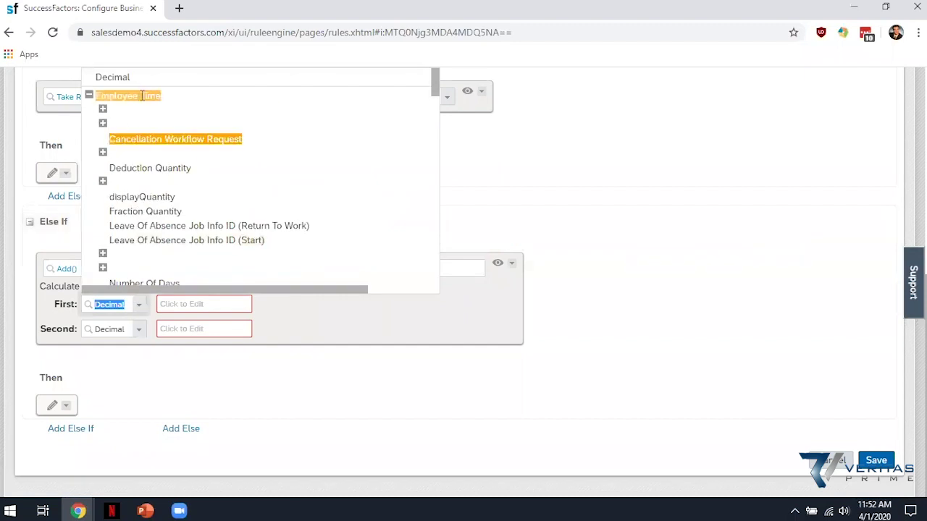
scroll(165, 203, "down", 2)
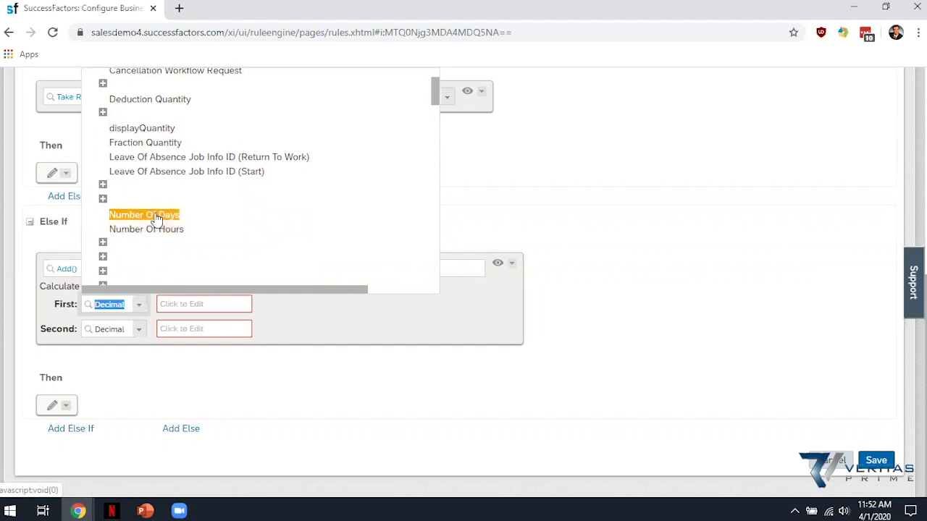
left_click(170, 222)
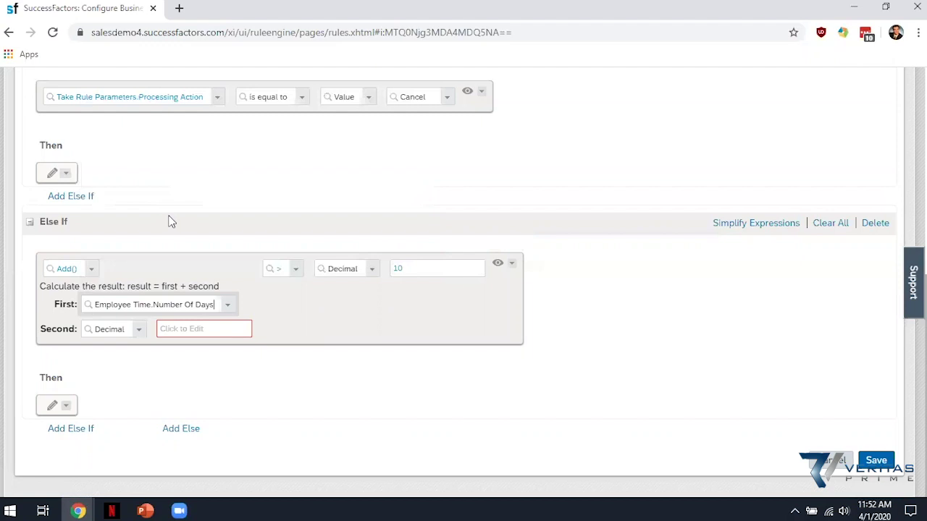
left_click(139, 332)
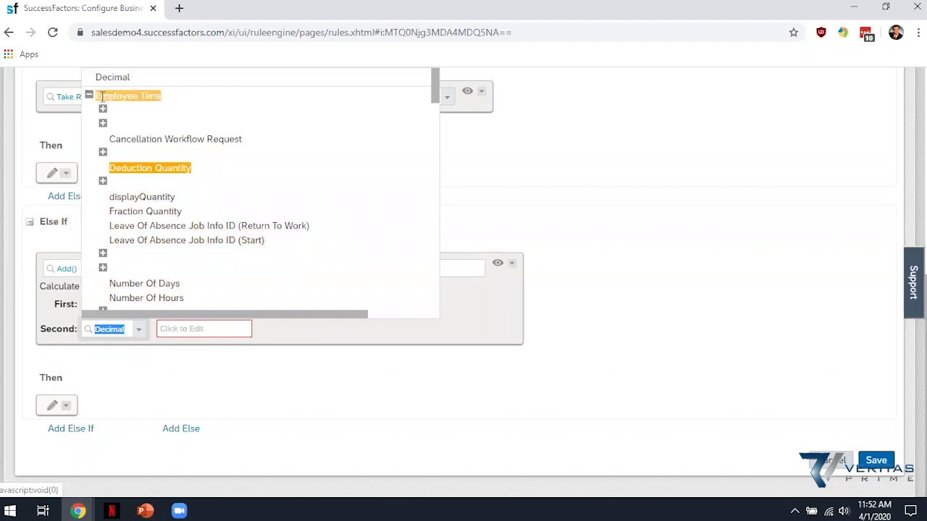
scroll(174, 225, "down", 5)
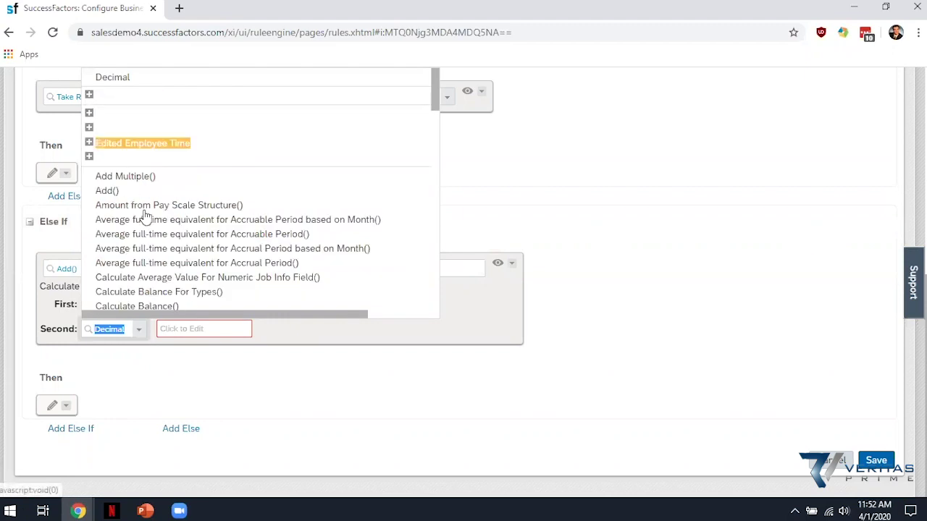
scroll(158, 235, "down", 2)
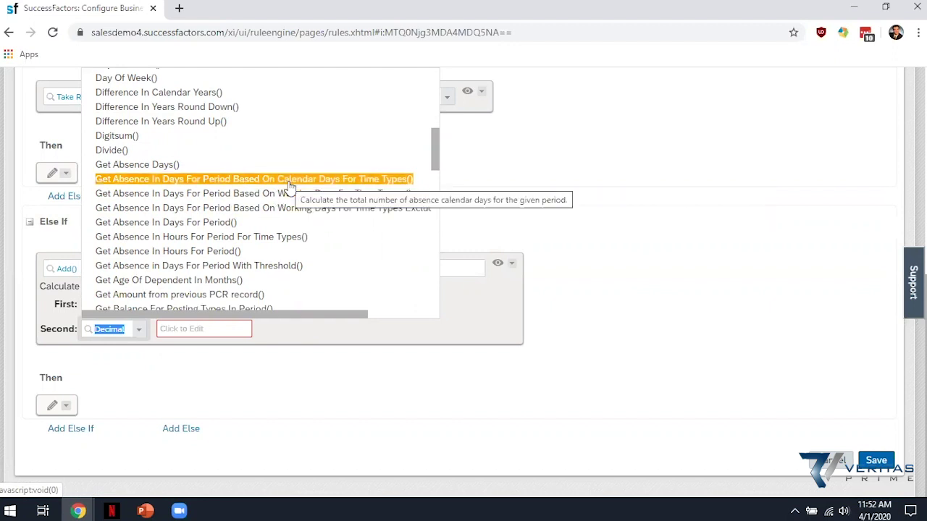
left_click(234, 180)
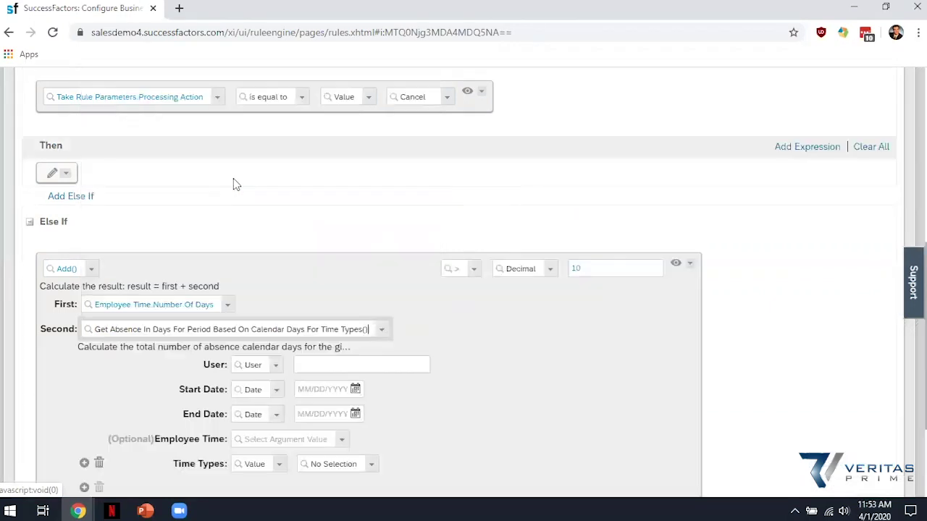
Set the absence function's User to Employee Time.User, with Start Date 01/01/2020 and End Date 12/31/2020
scroll(304, 295, "down", 1)
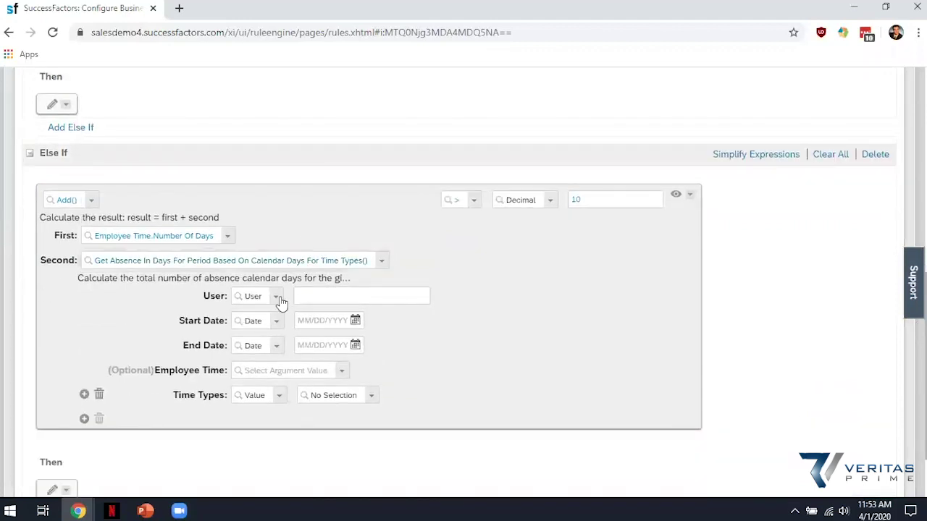
left_click(277, 298)
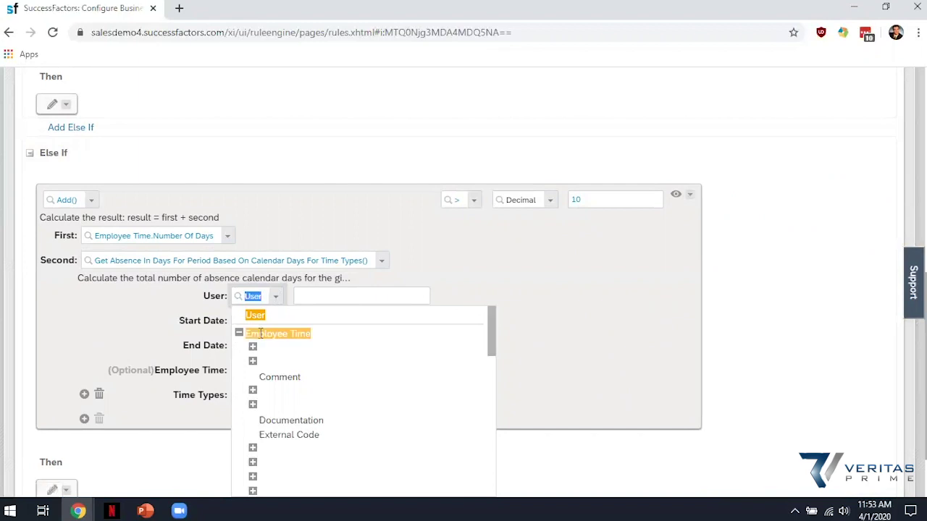
scroll(283, 398, "down", 2)
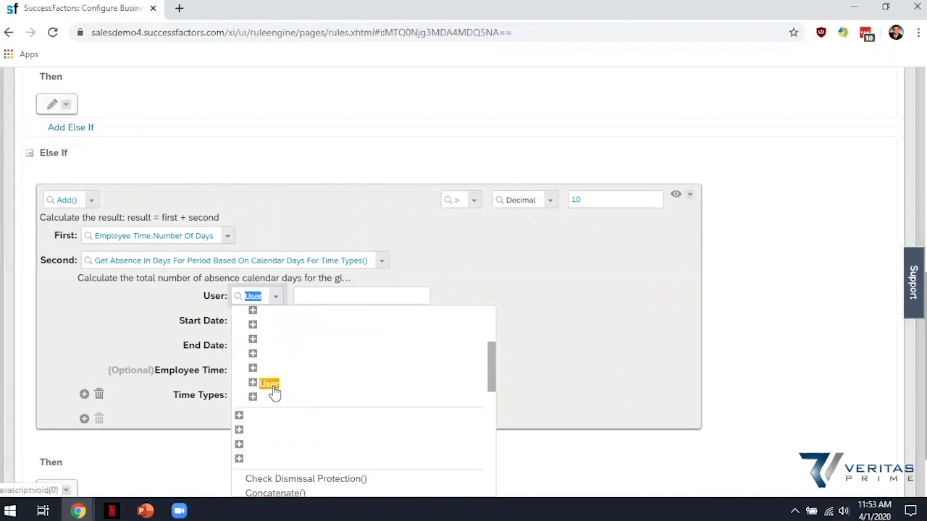
left_click(272, 386)
scroll(225, 360, "down", 1)
left_click(314, 253)
type("01/01/2020")
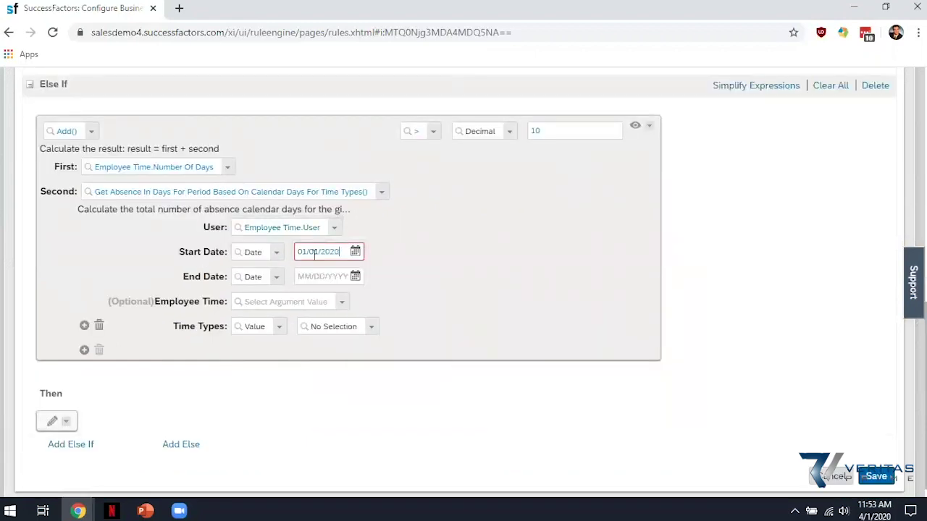
left_click(323, 275)
type("12/31/2020")
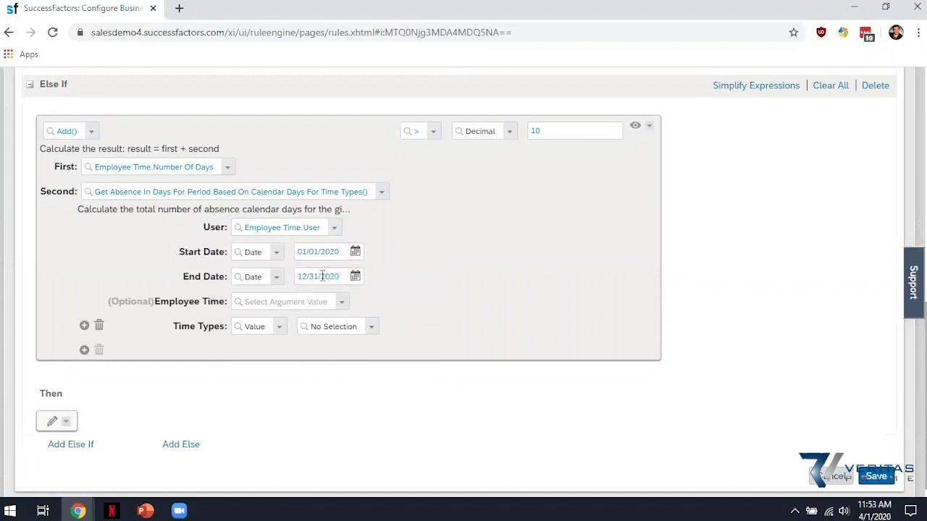
Set the absence function's optional Employee Time to Null and its Time Types value to COVID19-FMLA-UNPAID
left_click(343, 303)
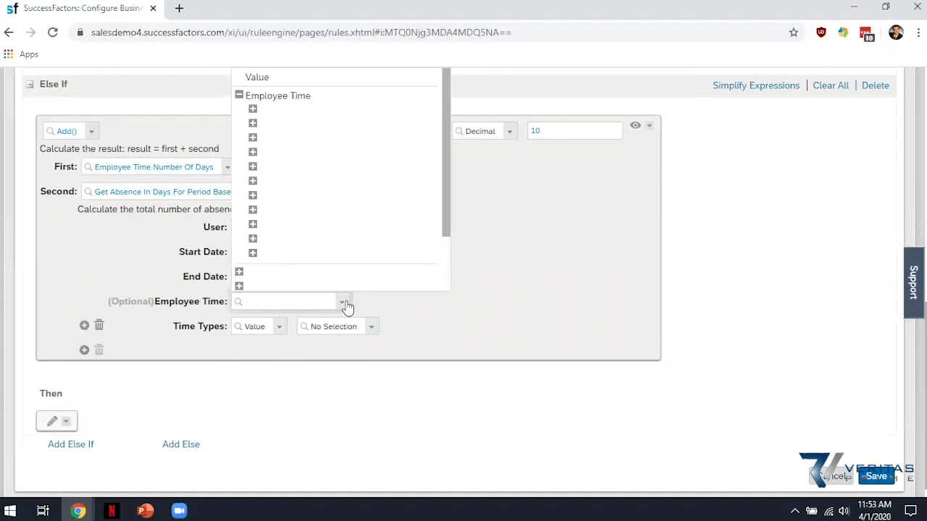
scroll(252, 254, "down", 1)
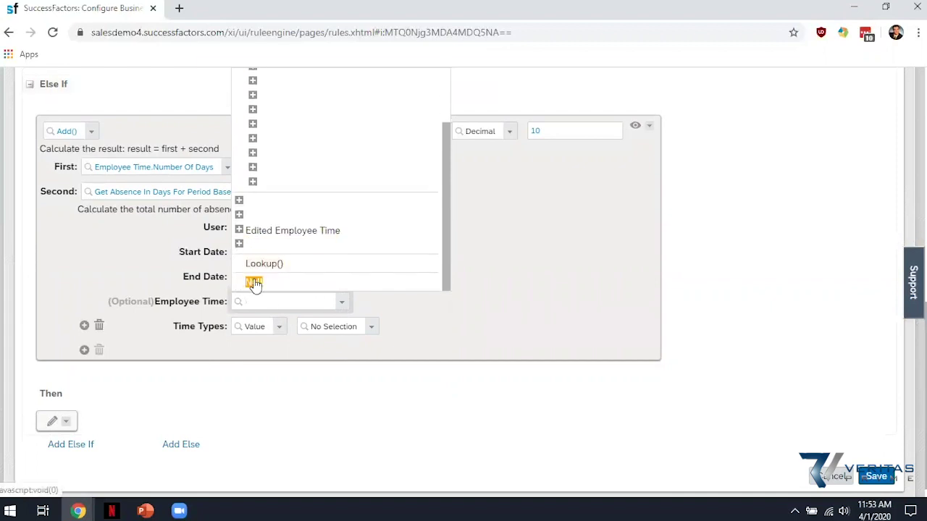
left_click(254, 282)
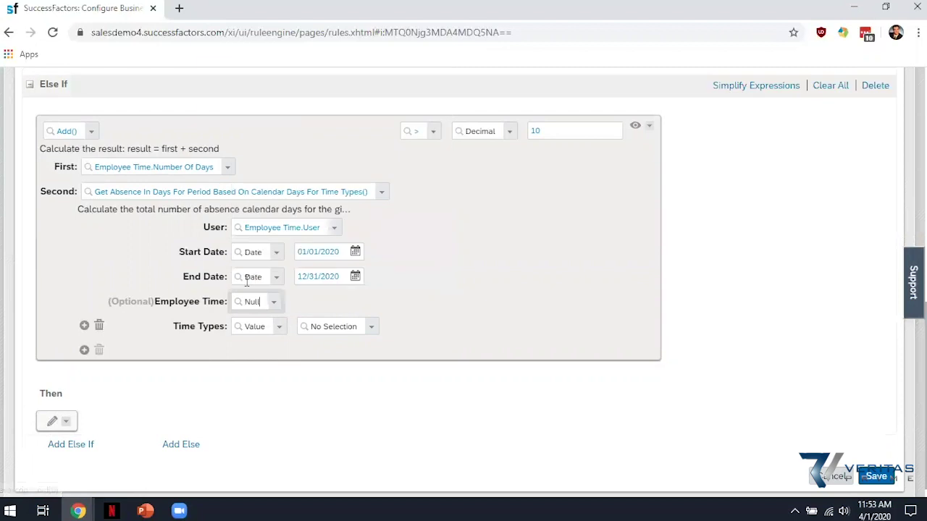
left_click(321, 327)
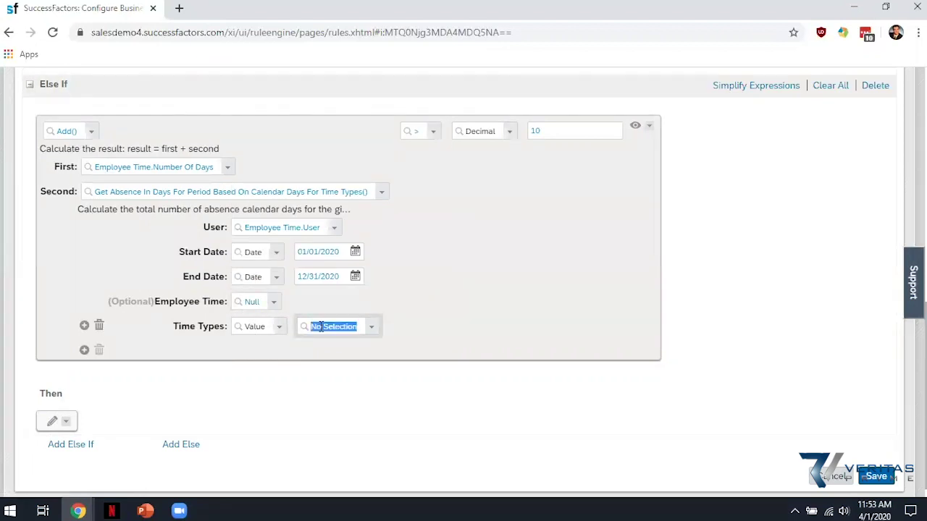
type("covid19")
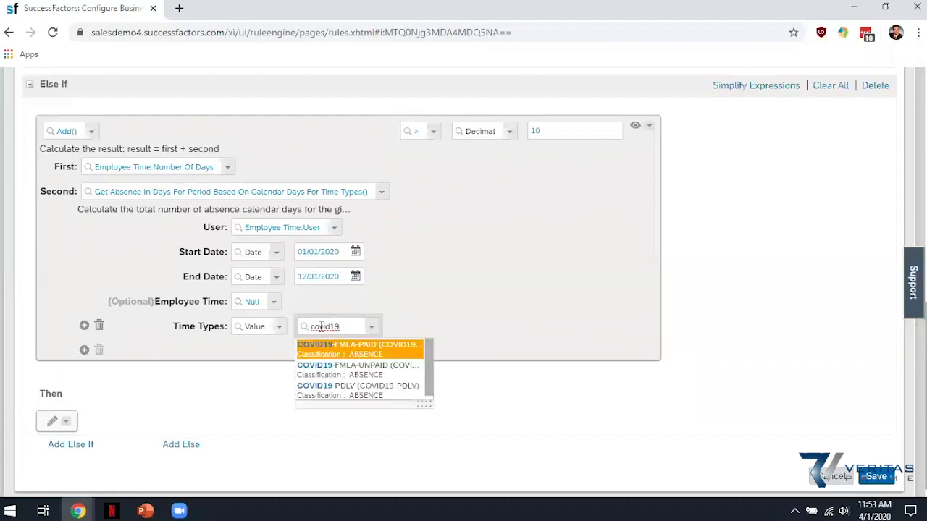
left_click(346, 369)
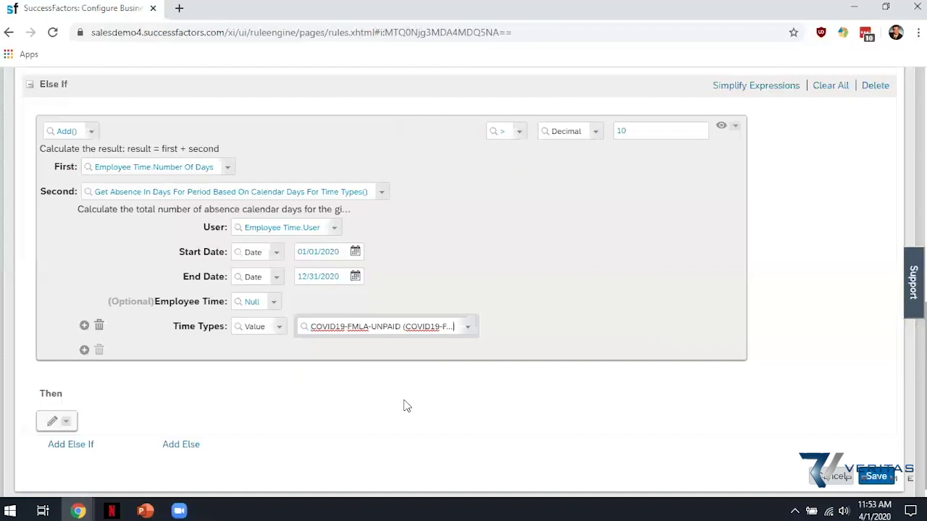
Make the Else If's Then output a Raise Message using the COVID19FMLA-UNPAID message
scroll(311, 340, "down", 1)
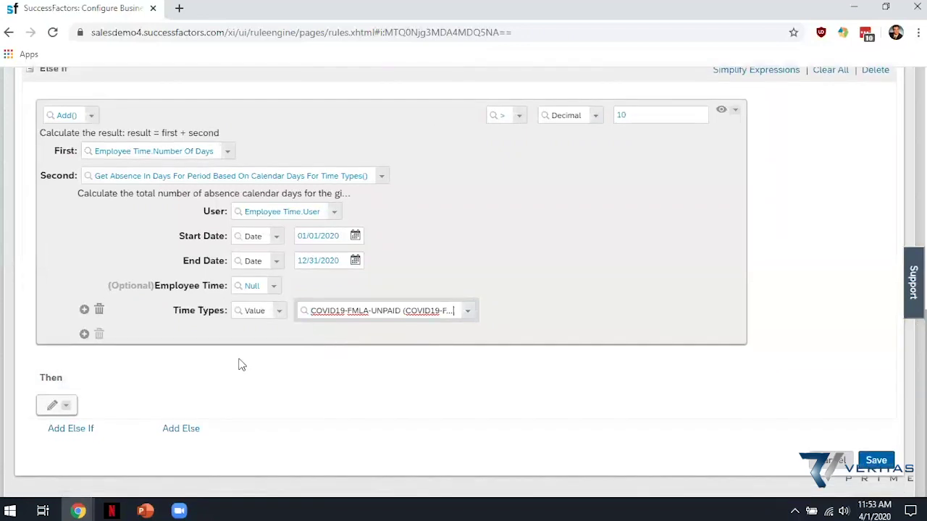
left_click(69, 406)
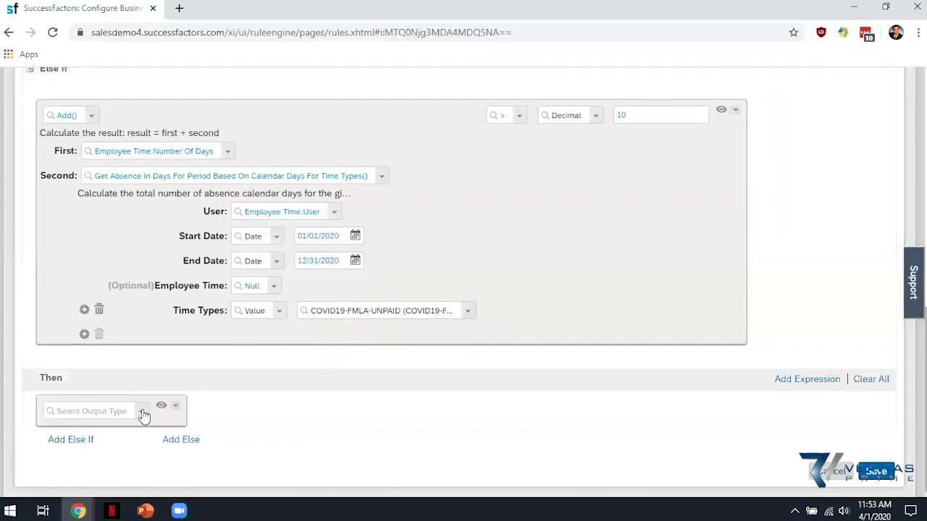
left_click(141, 411)
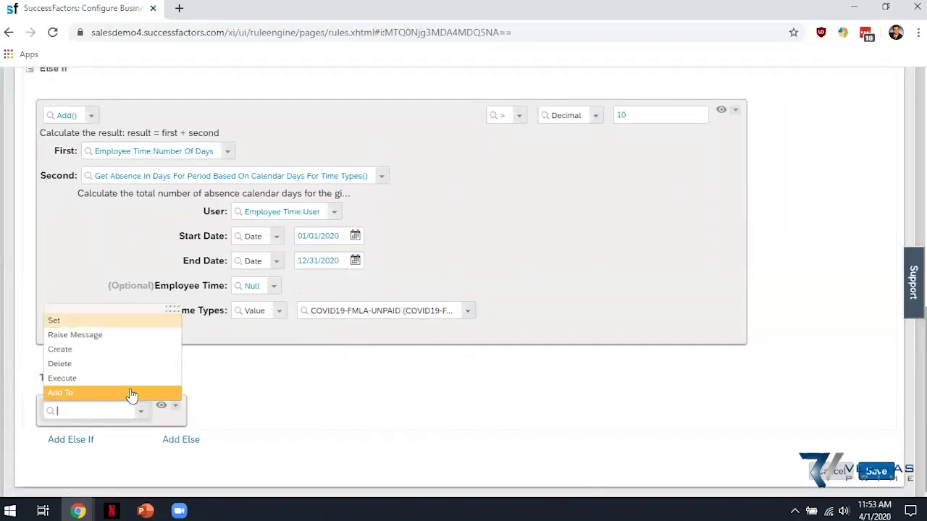
left_click(101, 336)
left_click(246, 410)
type("covid19")
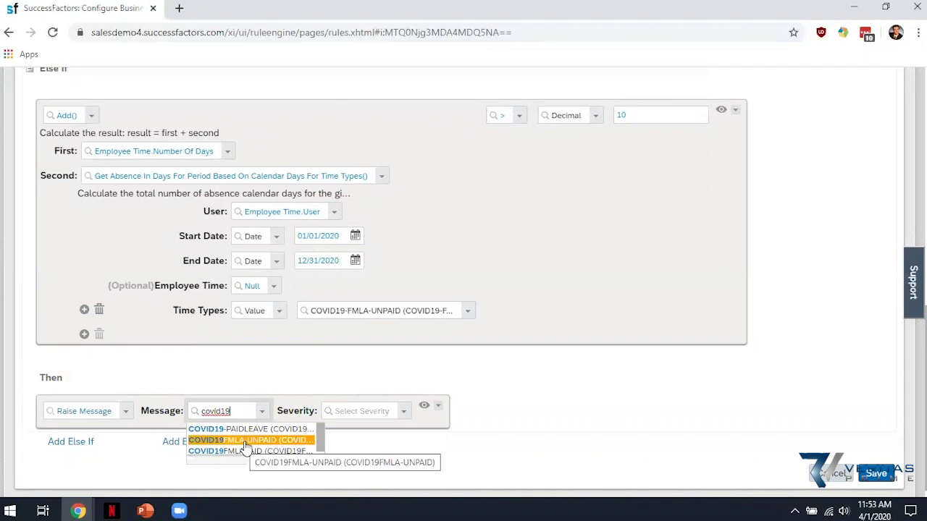
left_click(244, 443)
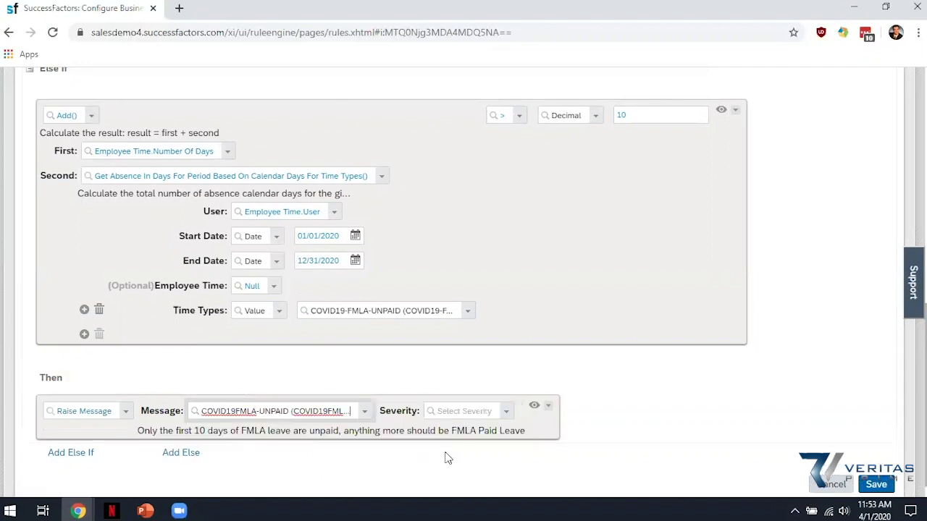
Give the COVID19FMLA-UNPAID message Error severity and save the unpaid leave rule
left_click(507, 412)
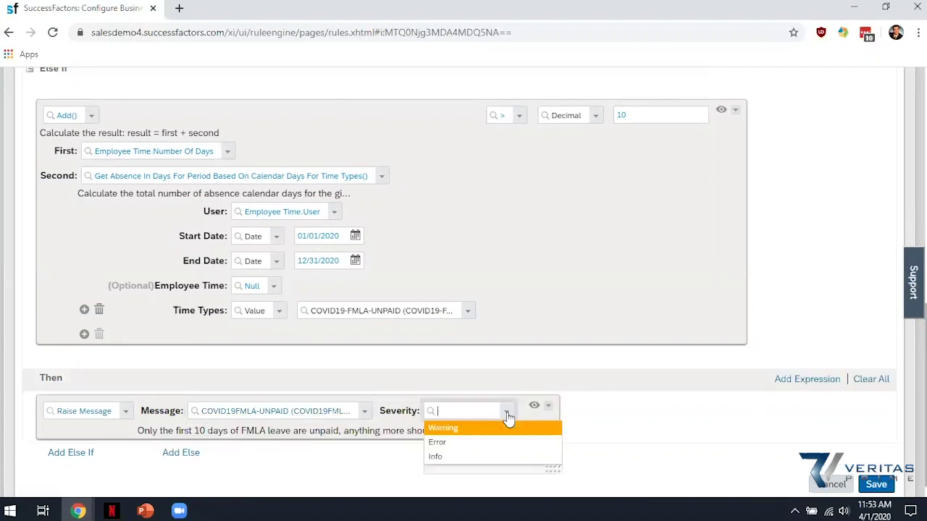
left_click(481, 443)
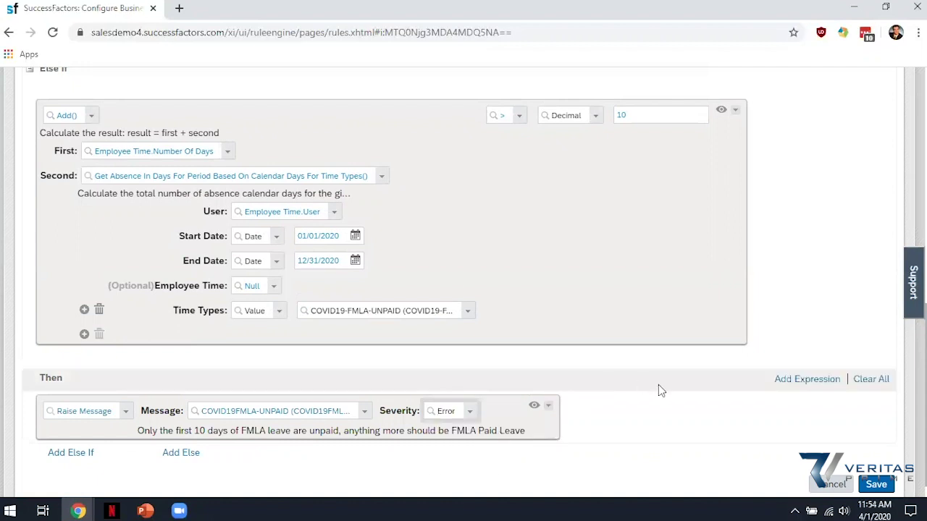
scroll(661, 386, "down", 1)
left_click(876, 460)
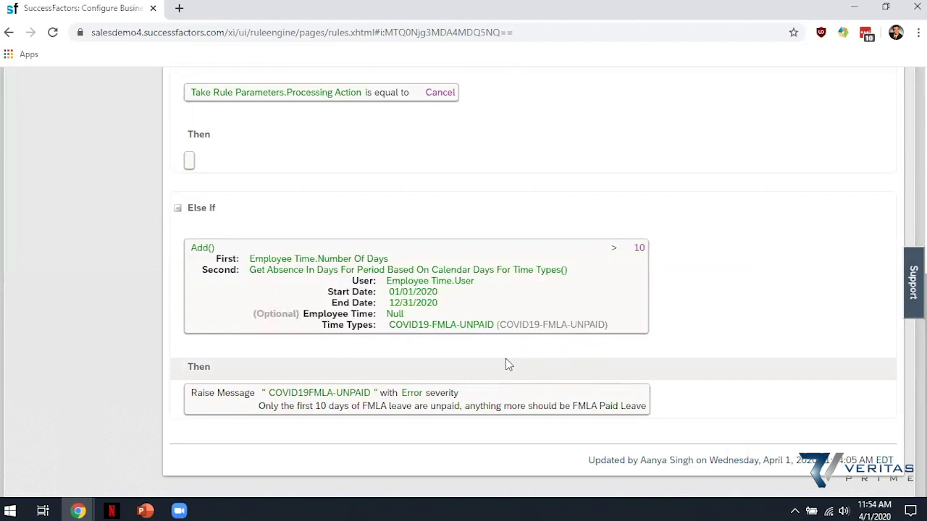
Search the available actions for "manage data" and open the Manage Data page
scroll(505, 358, "up", 6)
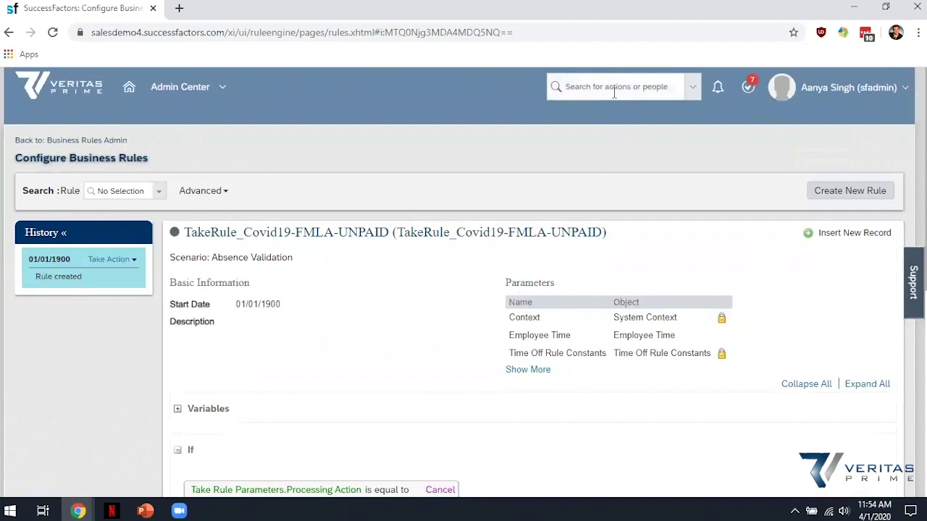
left_click(614, 90)
type("manage data")
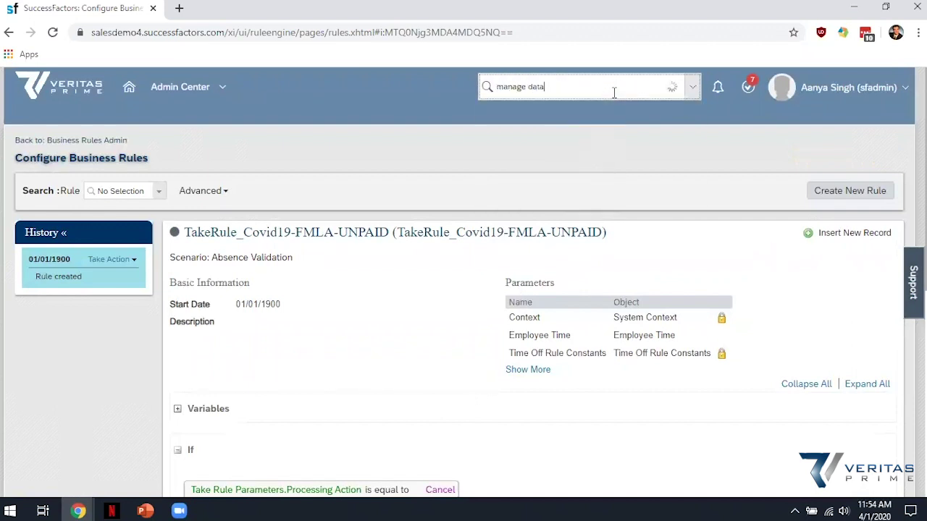
left_click(596, 110)
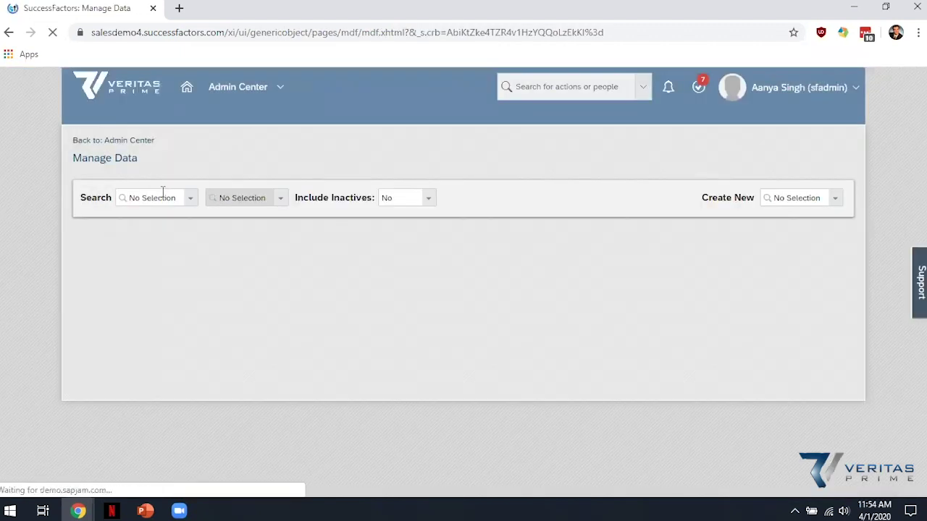
Find the COVID19-FMLA-PAID record among the Time Type objects and open it for correction
left_click(174, 199)
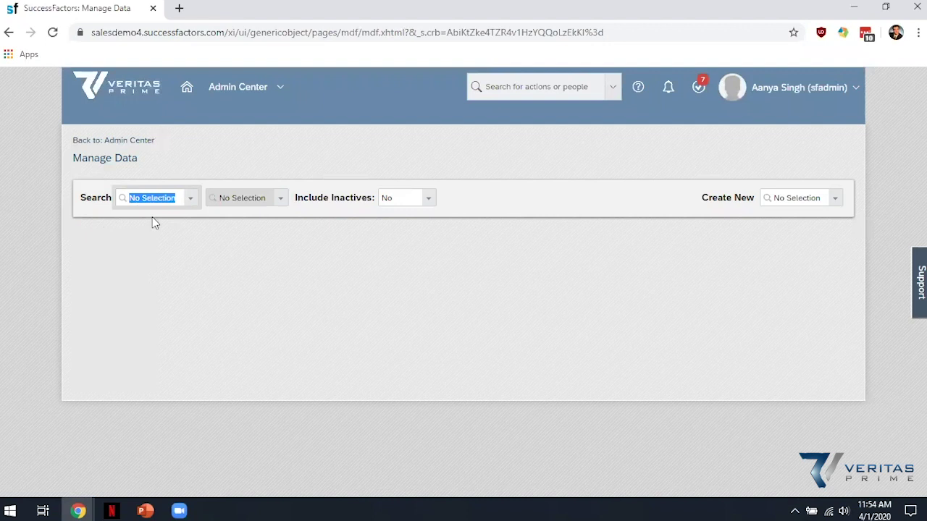
type("time type")
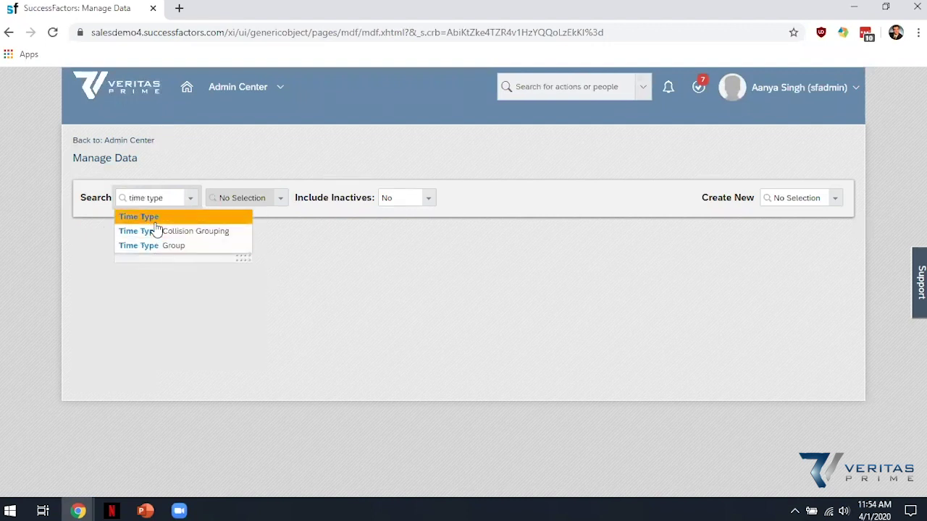
left_click(155, 224)
left_click(238, 200)
type("covid19")
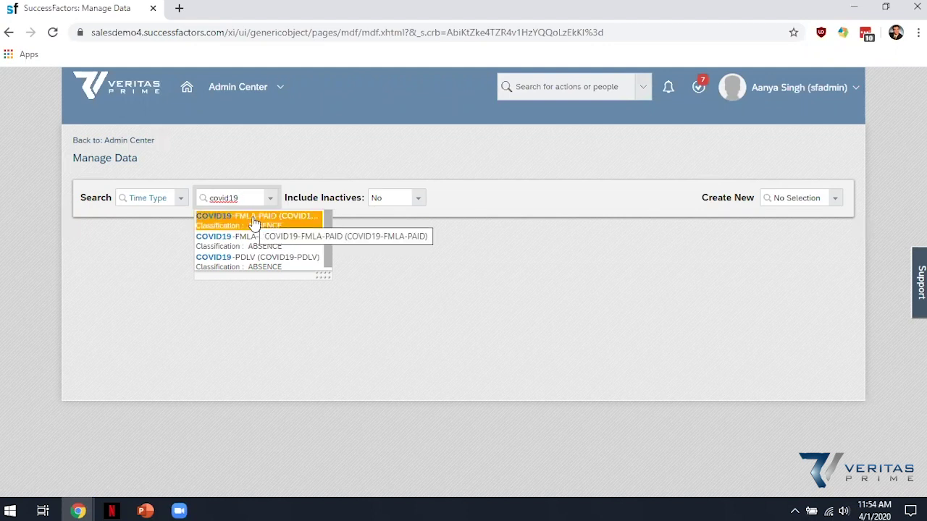
left_click(253, 221)
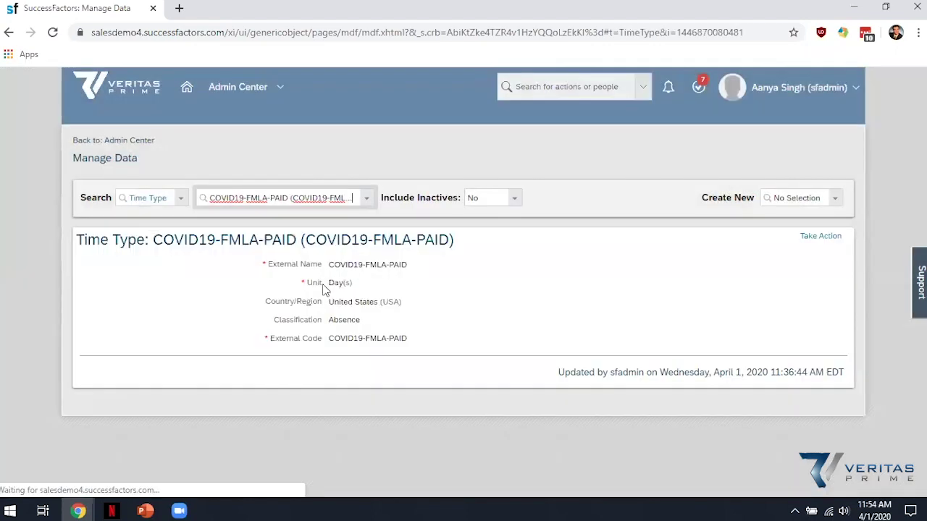
left_click(814, 238)
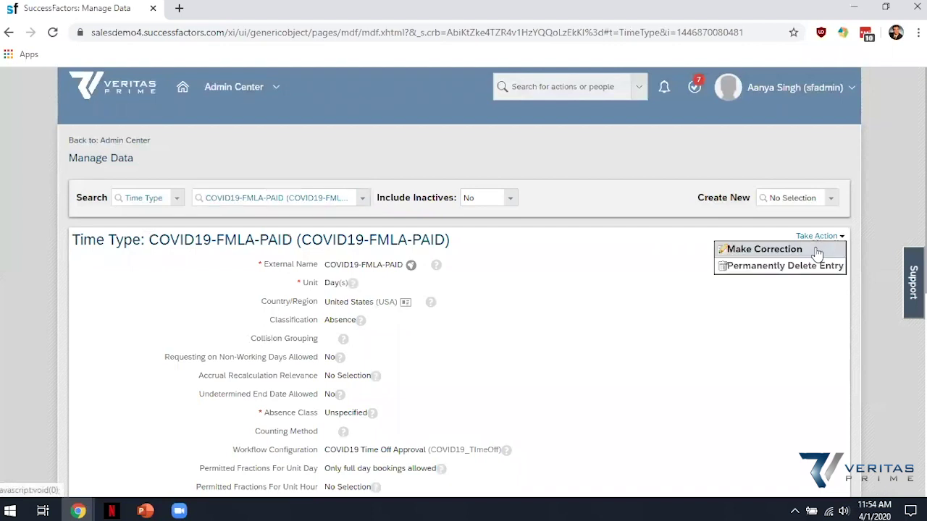
left_click(816, 252)
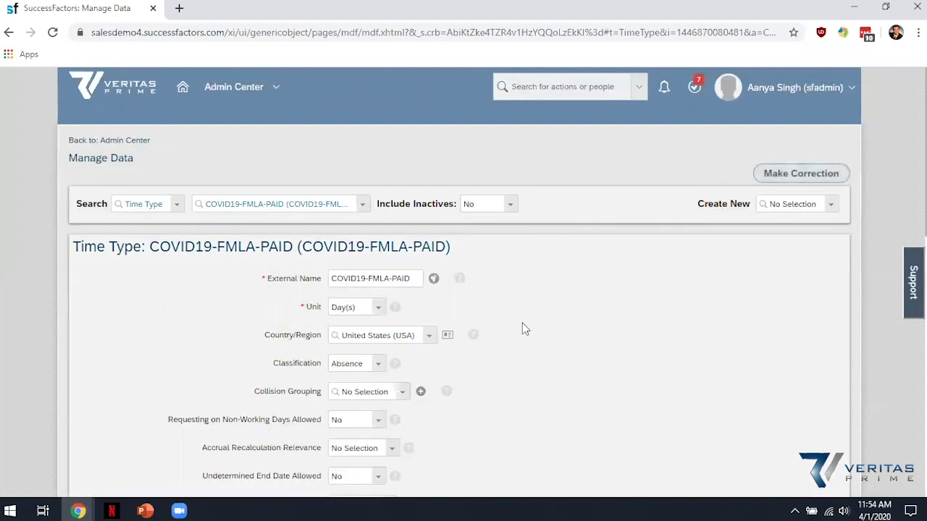
Assign TakeRule_COVID19-FMLA-PAID as the take rule of the COVID19-FMLA-PAID time type
scroll(522, 323, "down", 6)
scroll(522, 323, "down", 3)
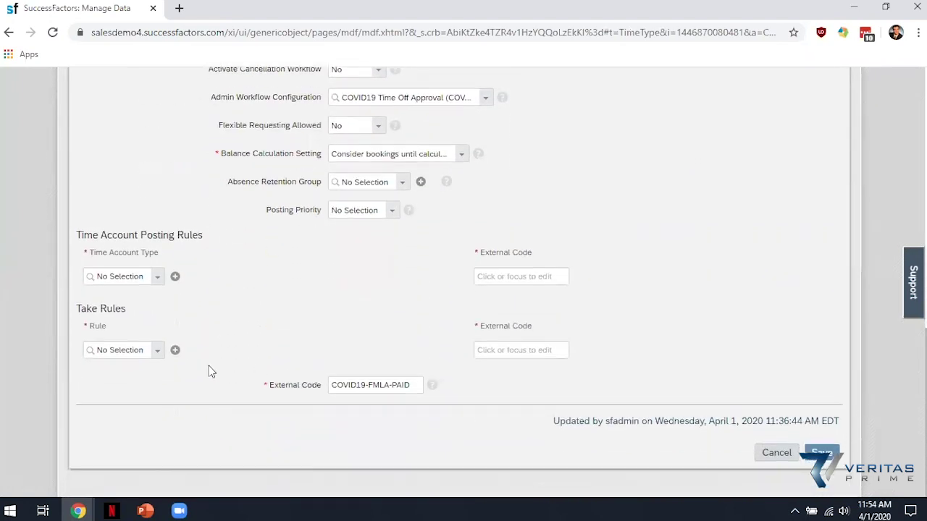
left_click(129, 353)
type("covid19")
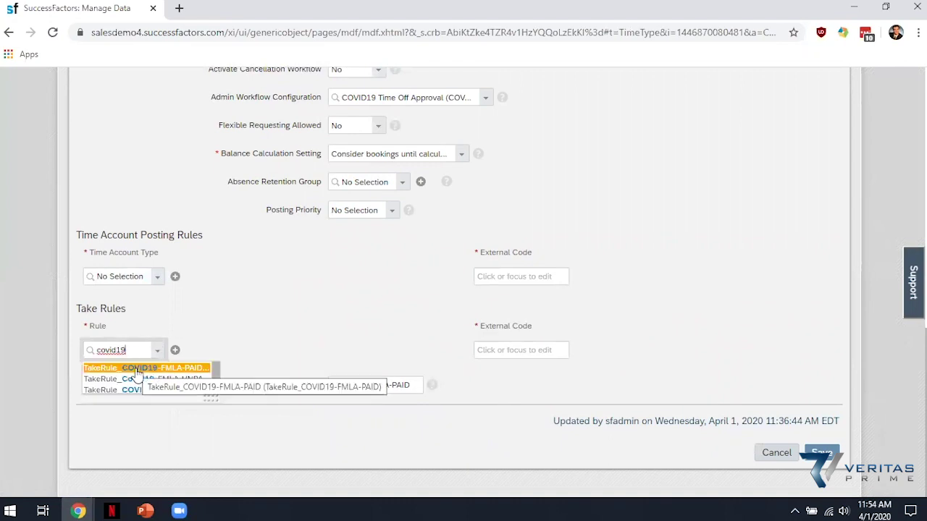
left_click(137, 371)
Copy the paid rule's name, TakeRule_COVID19-FMLA-PAID, into its external code and save the time type despite the code-length warning
left_click(217, 349)
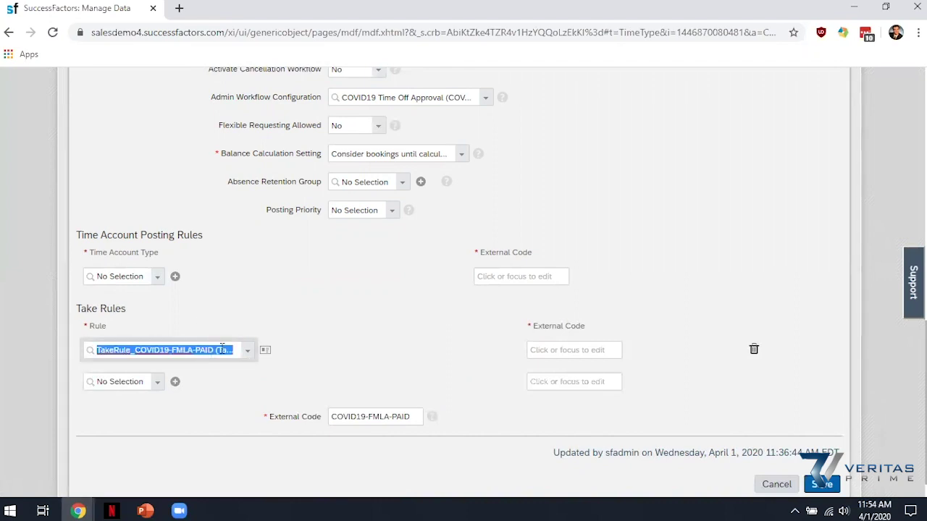
left_click(223, 350)
left_click_drag(97, 350, 214, 356)
key("ctrl+c")
left_click(542, 352)
key("ctrl+v")
left_click(476, 325)
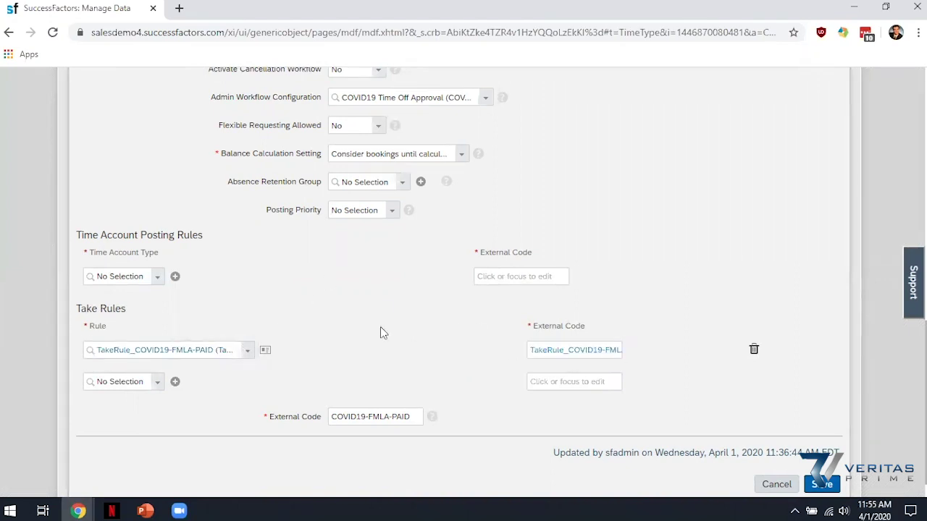
scroll(740, 434, "down", 1)
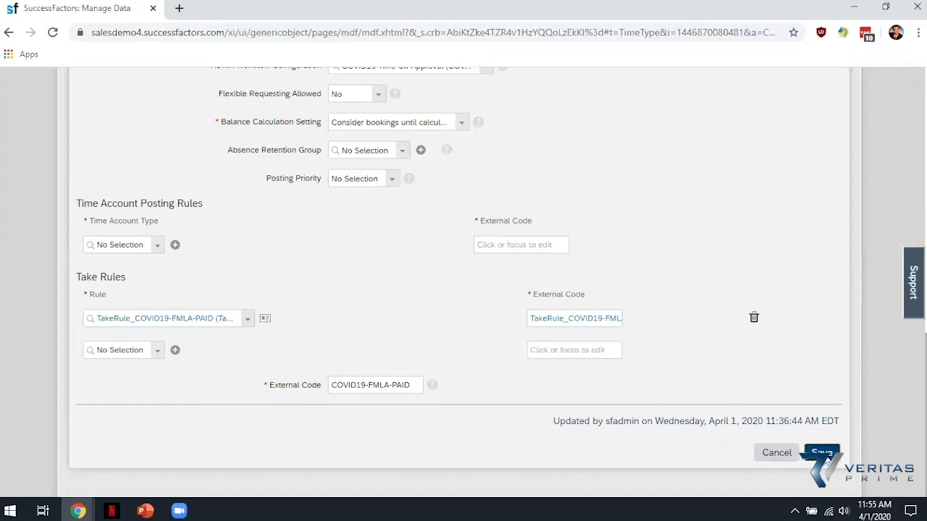
left_click(822, 453)
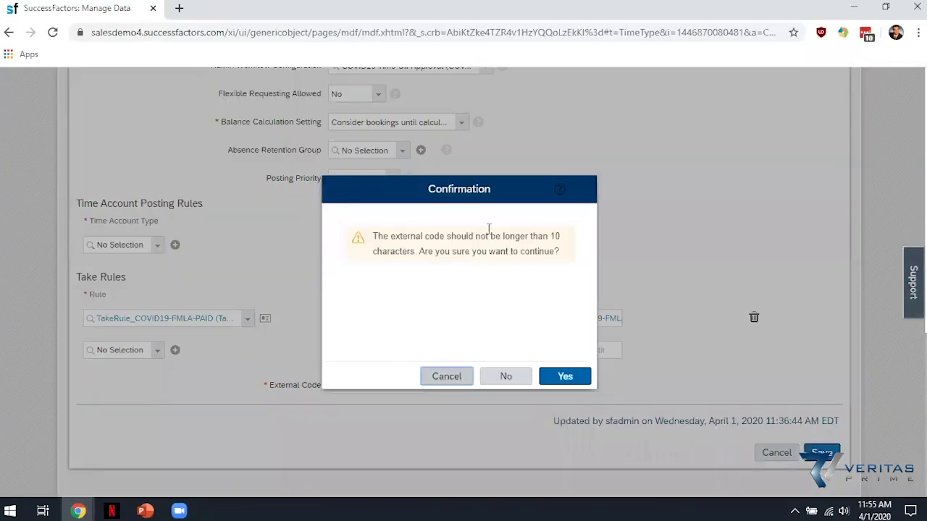
left_click(565, 377)
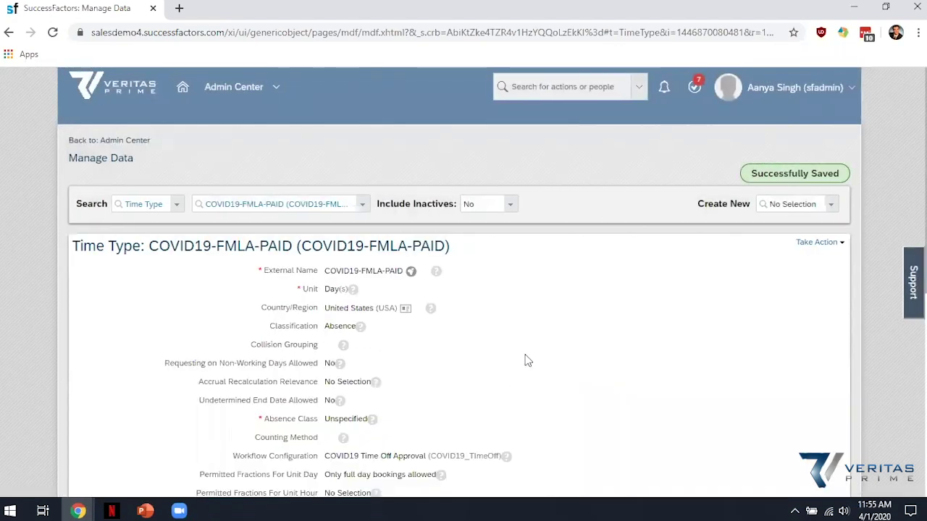
Find the COVID19-FMLA-UNPAID time type and open it for correction
left_click(270, 200)
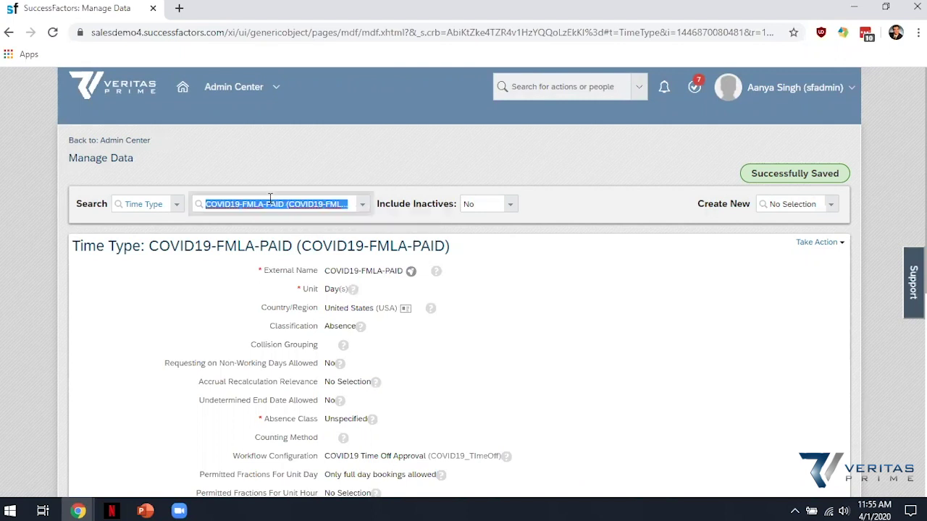
type("covid19")
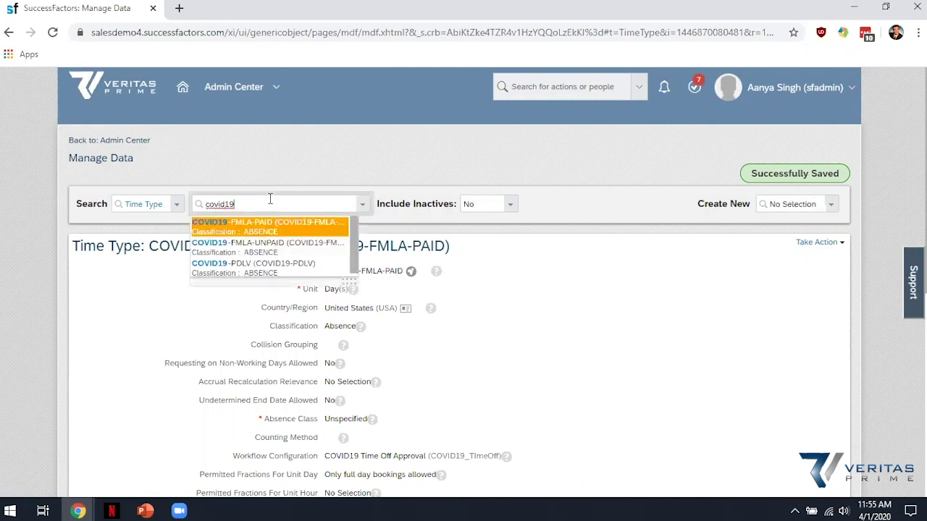
left_click(259, 251)
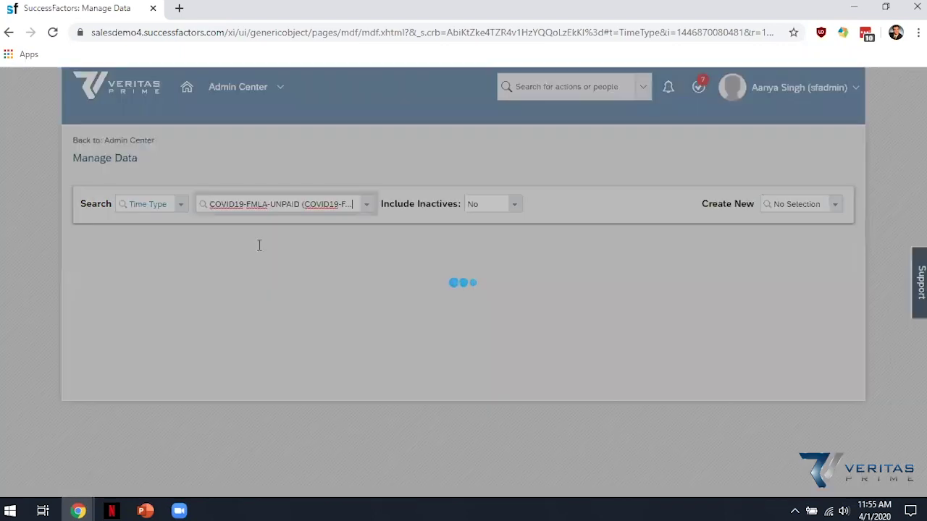
left_click(817, 243)
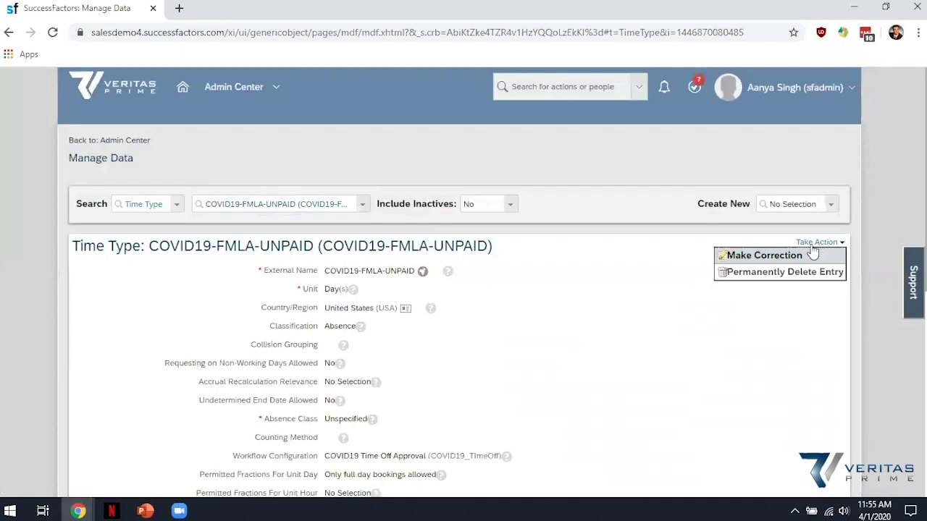
left_click(808, 262)
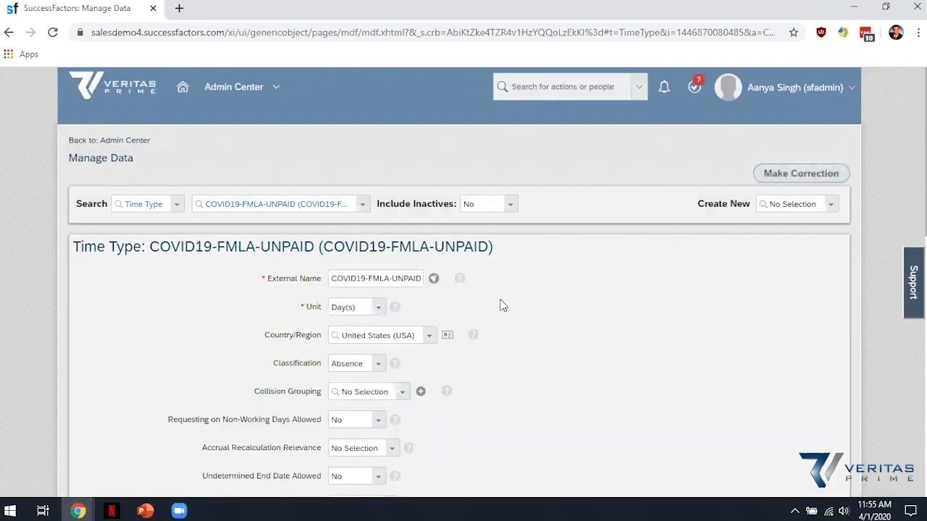
Assign TakeRule_Covid19-FMLA-UNPAID as the take rule of the COVID19-FMLA-UNPAID time type
scroll(506, 341, "down", 6)
scroll(508, 340, "down", 3)
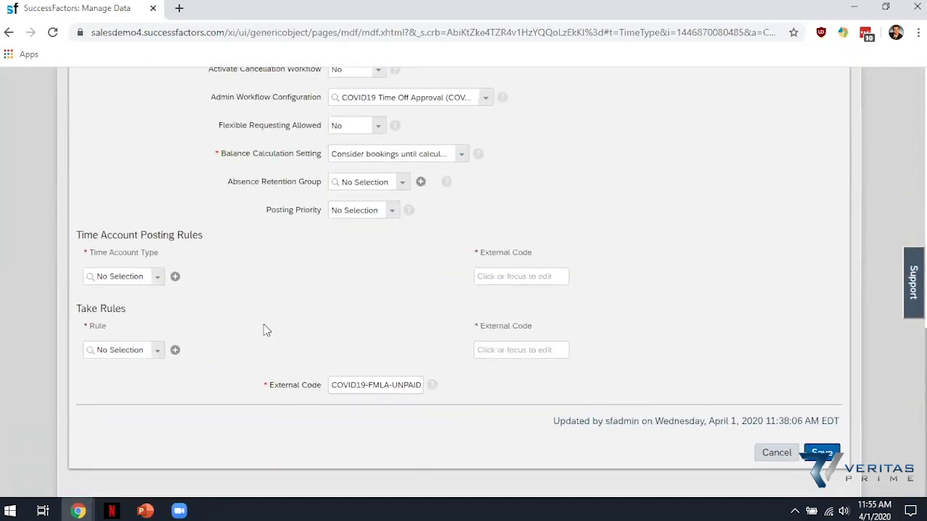
left_click(131, 351)
type("c")
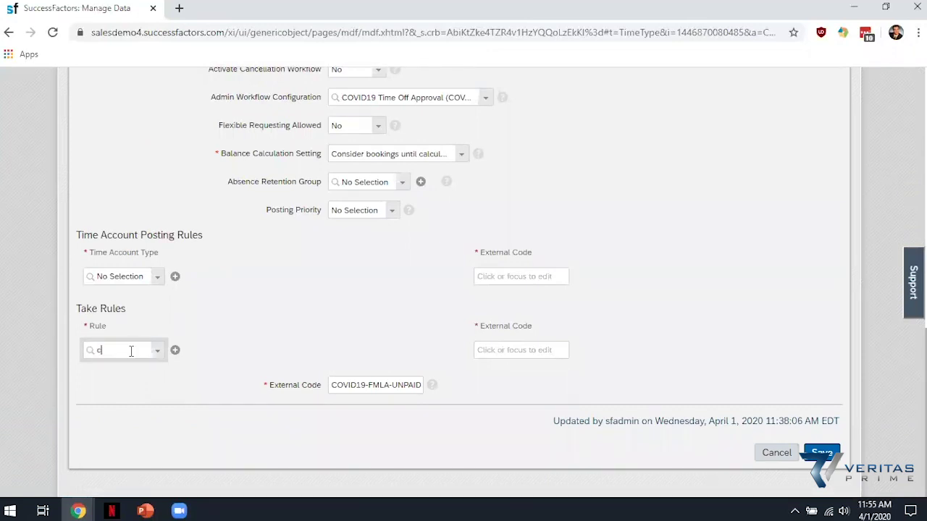
type("ovid19")
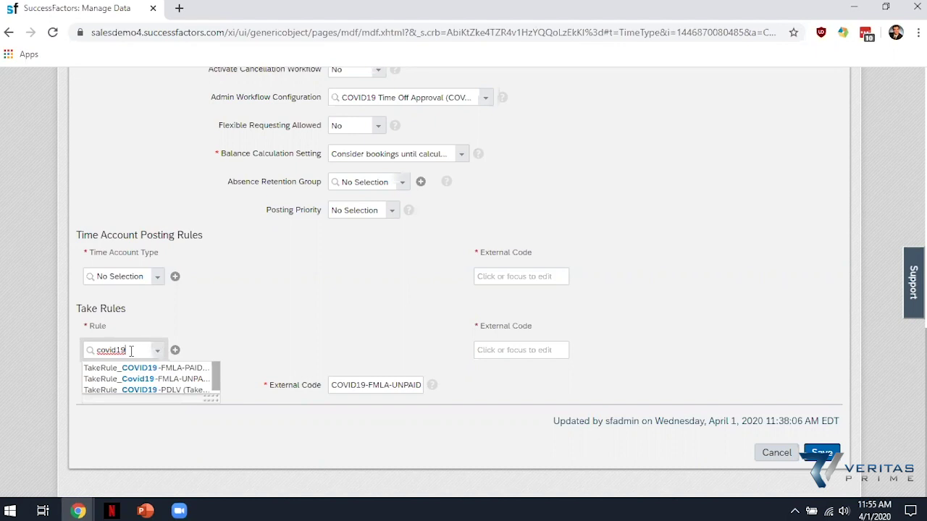
left_click(140, 378)
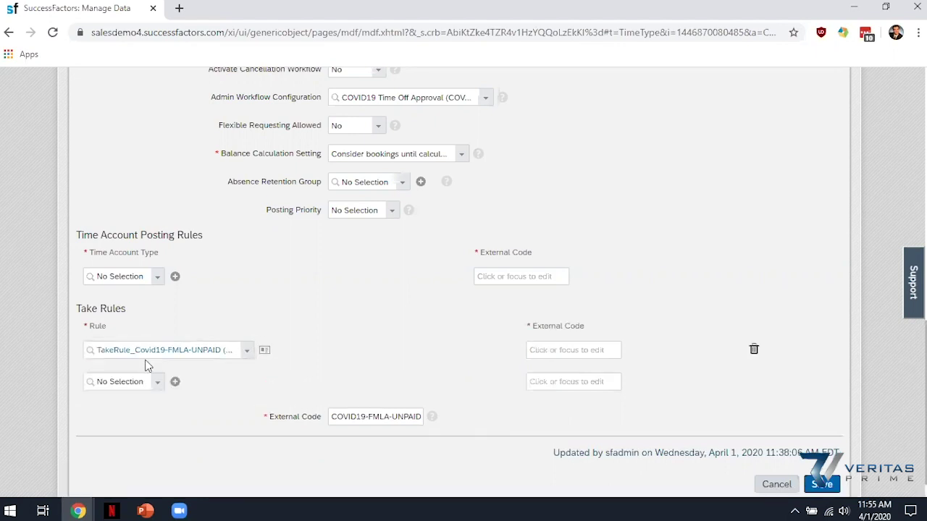
Copy the unpaid rule's name, TakeRule_Covid19-FMLA-UNPAID, into its external code and save the time type despite the code-length warning
left_click(144, 351)
left_click(190, 351)
left_click_drag(219, 351, 100, 339)
key("ctrl+c")
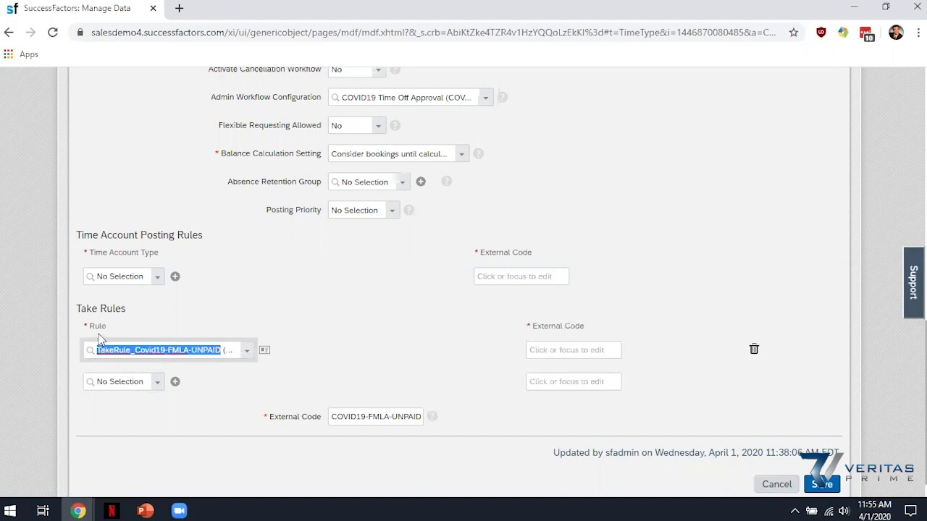
left_click(556, 354)
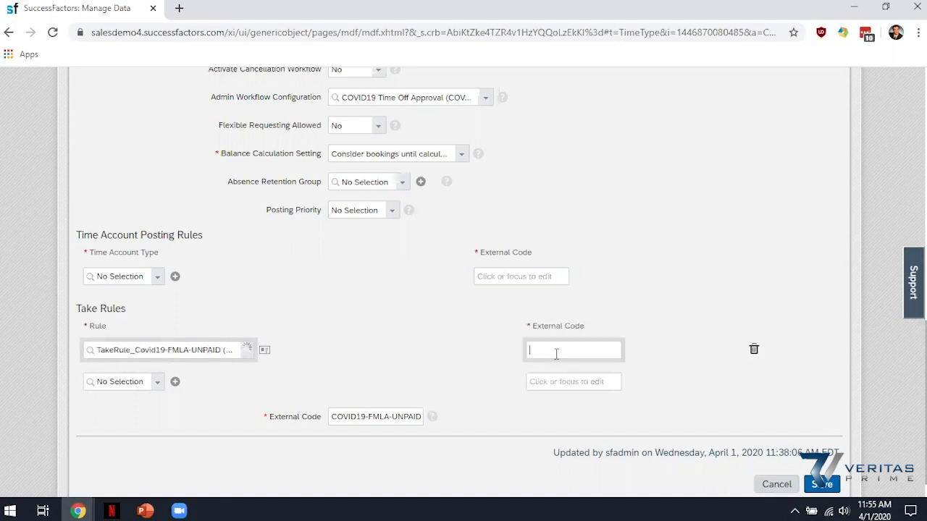
key("ctrl+v")
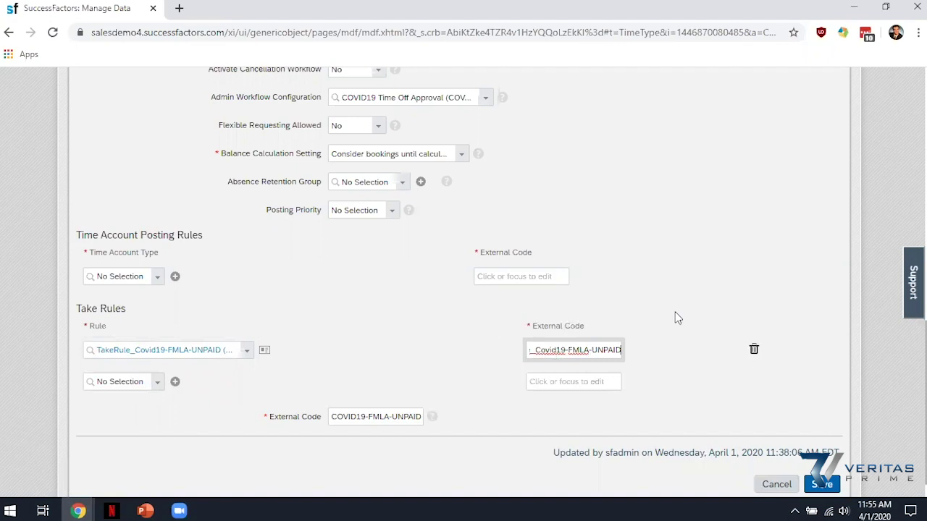
left_click(821, 486)
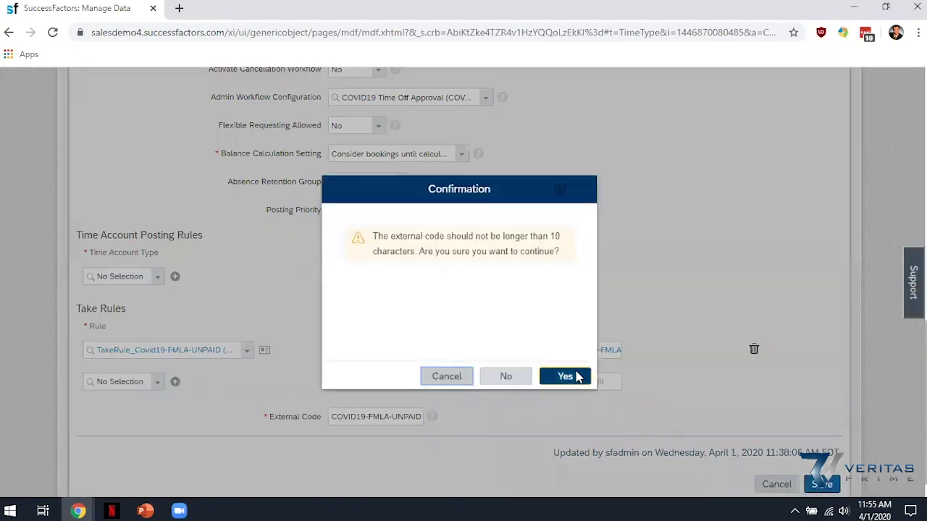
left_click(575, 375)
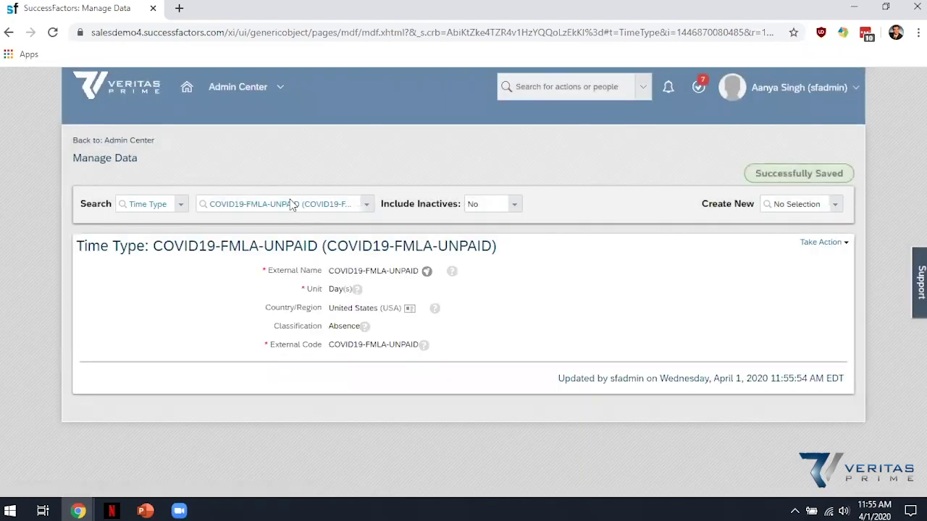
Find the COVID19-PDLV time type and open it for correction
left_click(290, 202)
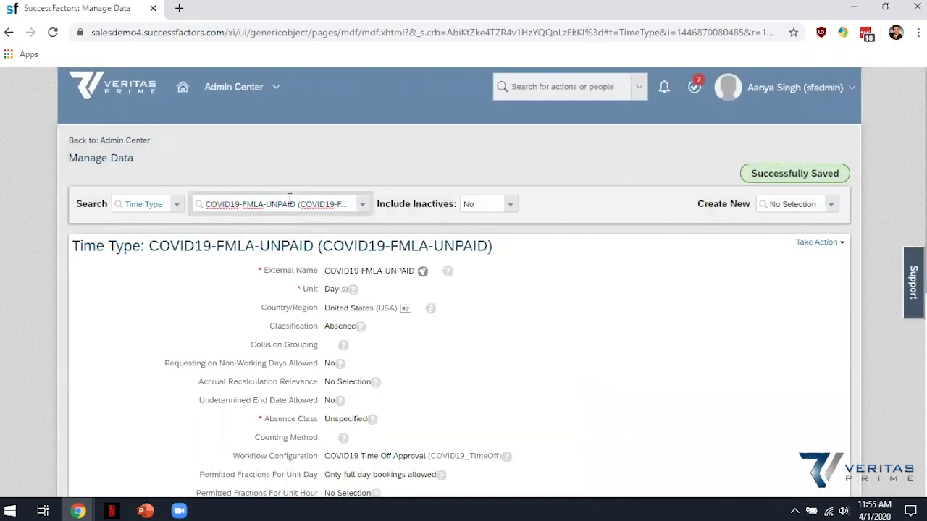
type("covid19")
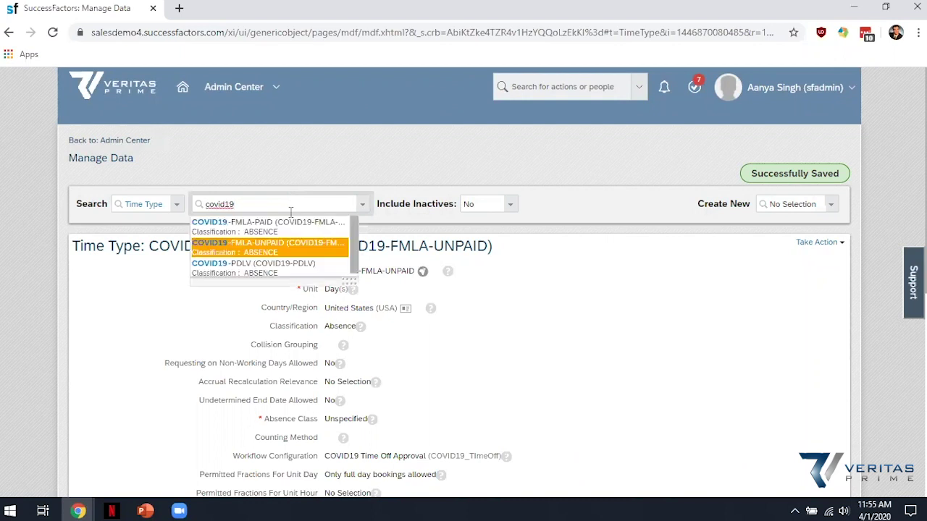
left_click(285, 269)
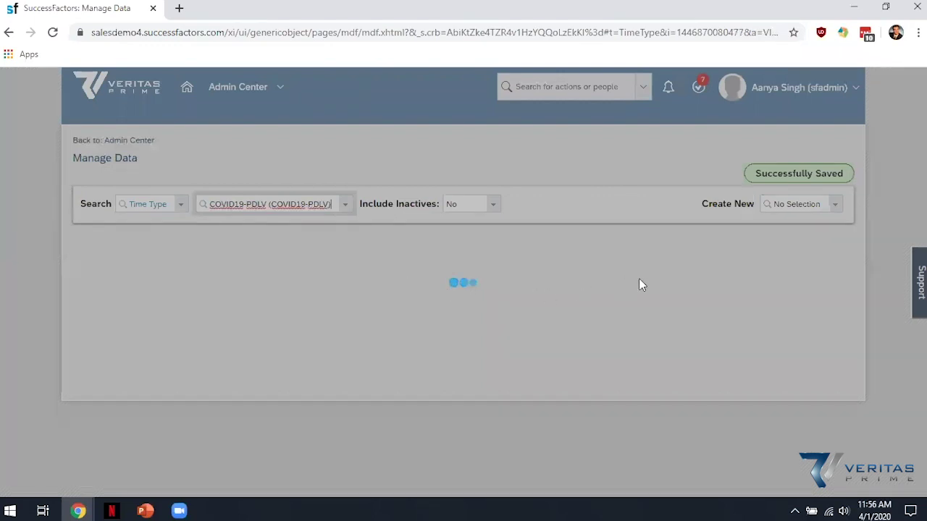
left_click(816, 243)
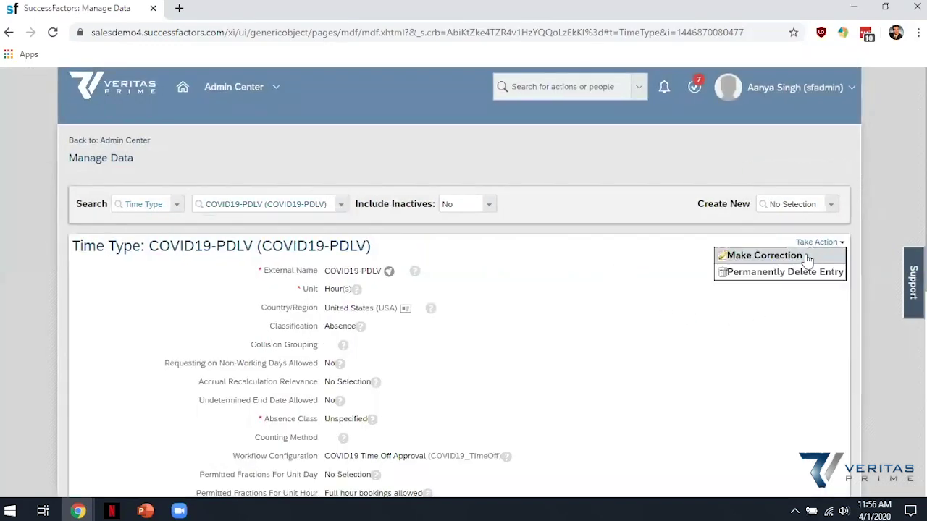
left_click(805, 259)
Assign TakeRule_COVID19-PDLV as the take rule of the COVID19-PDLV time type
scroll(587, 304, "down", 6)
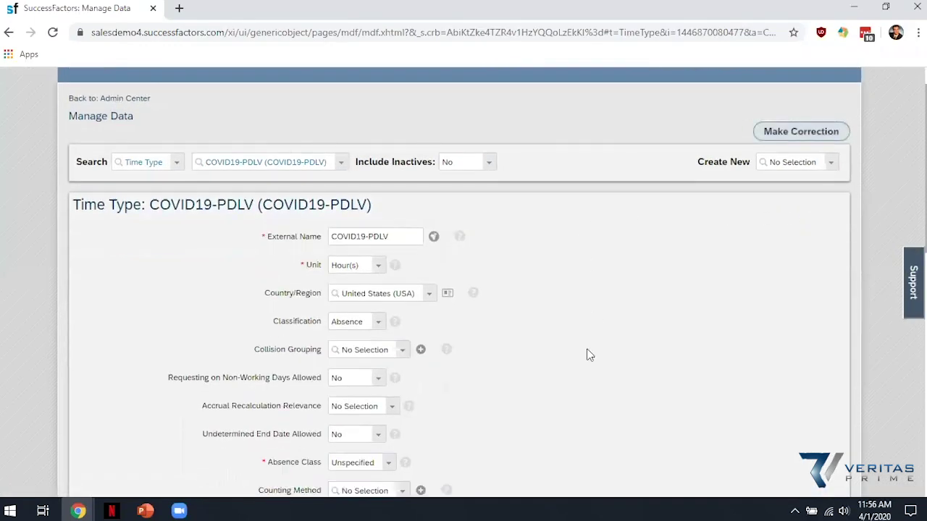
scroll(611, 330, "down", 5)
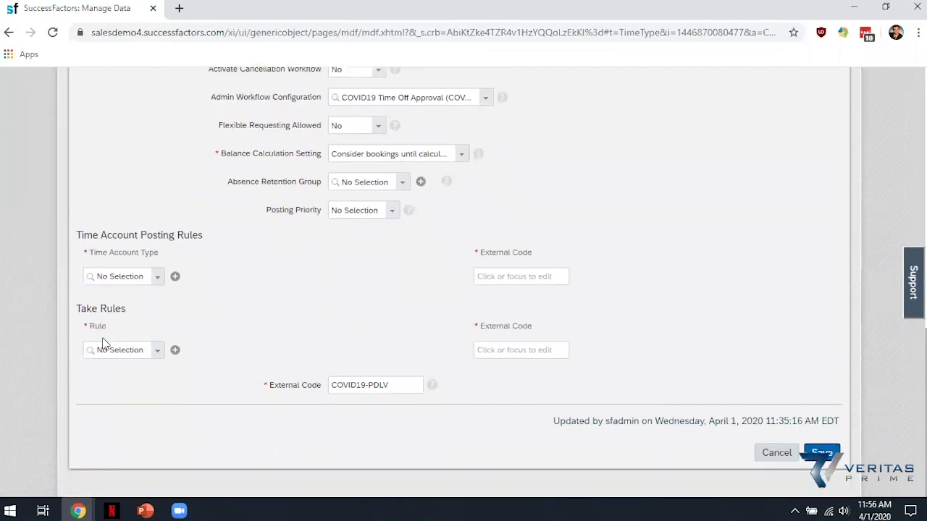
left_click(110, 344)
type("covid19")
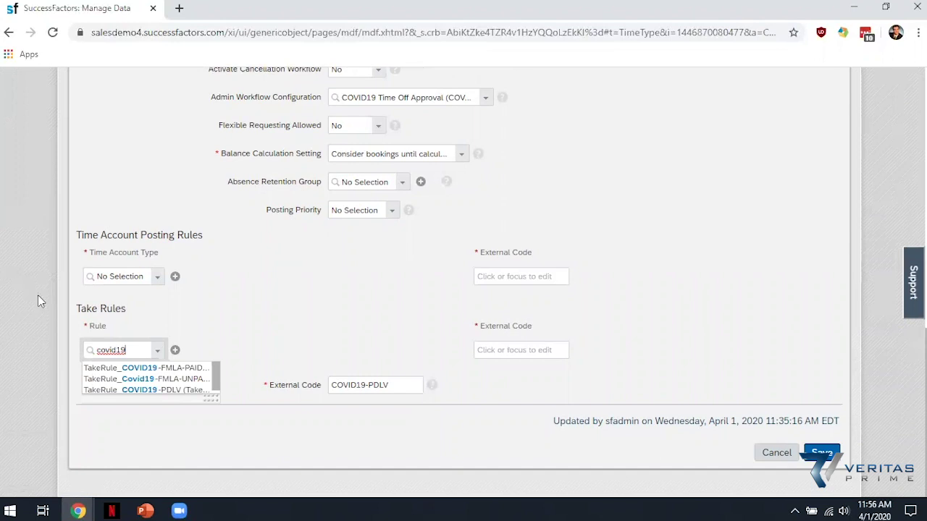
left_click(108, 390)
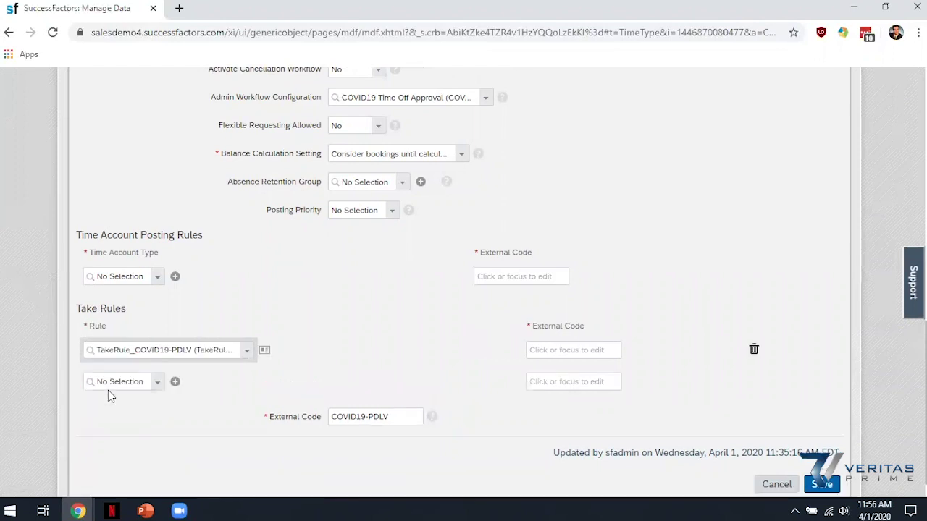
Copy the rule name TakeRule_COVID19-PDLV into its external code and save the COVID19-PDLV time type, accepting the code-length warning
left_click(110, 347)
left_click(111, 347)
left_click_drag(96, 350, 190, 365)
key("ctrl+c")
left_click(550, 349)
key("ctrl+v")
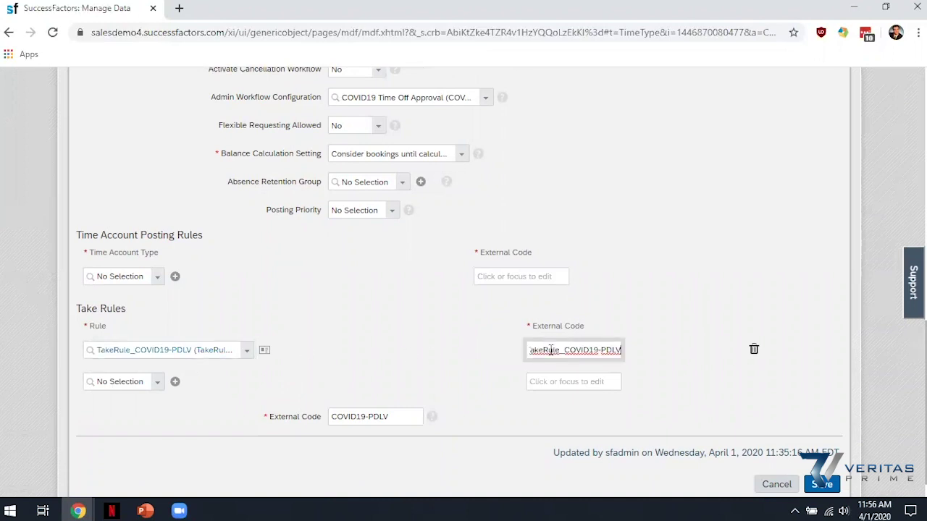
left_click(816, 483)
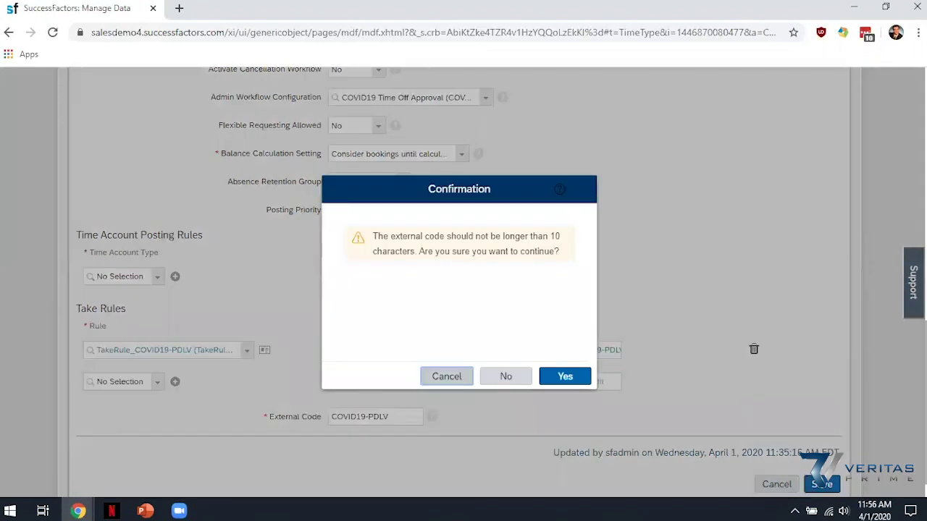
left_click(570, 375)
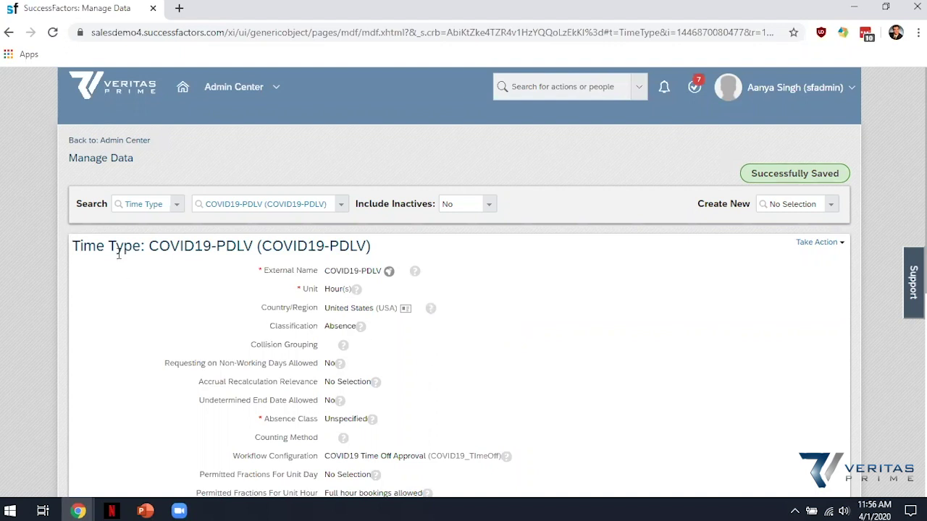
Find the Standard US Time Off (USA_STD) time profile and open it for correction
left_click(143, 204)
type("time pr")
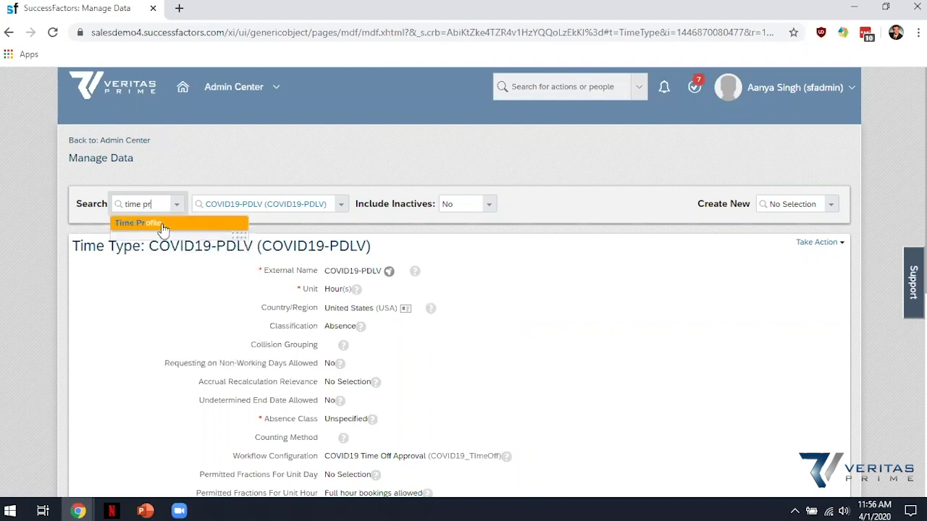
left_click(131, 224)
left_click(232, 206)
type("usa")
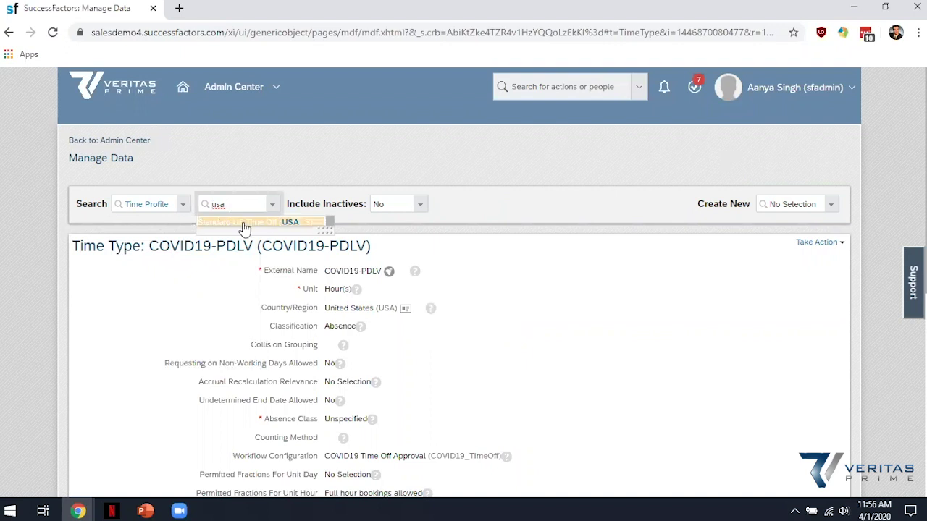
left_click(244, 225)
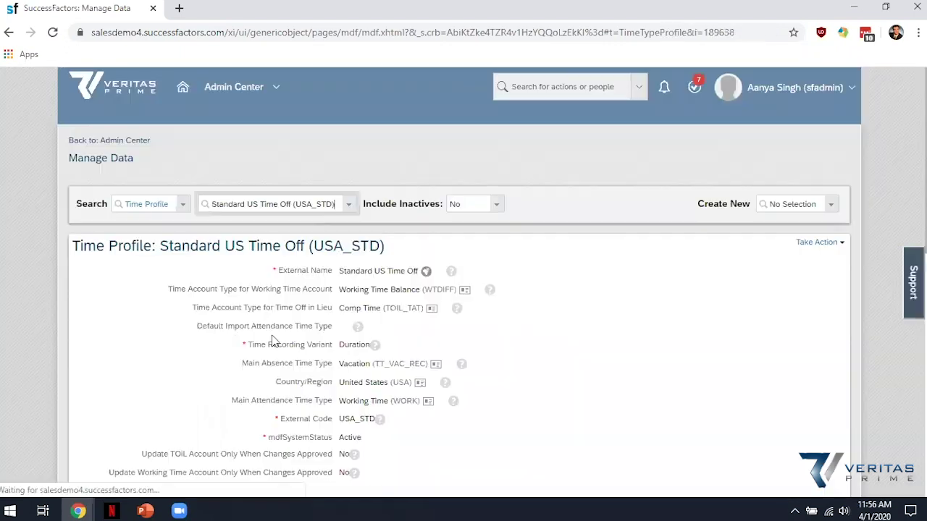
scroll(267, 329, "down", 2)
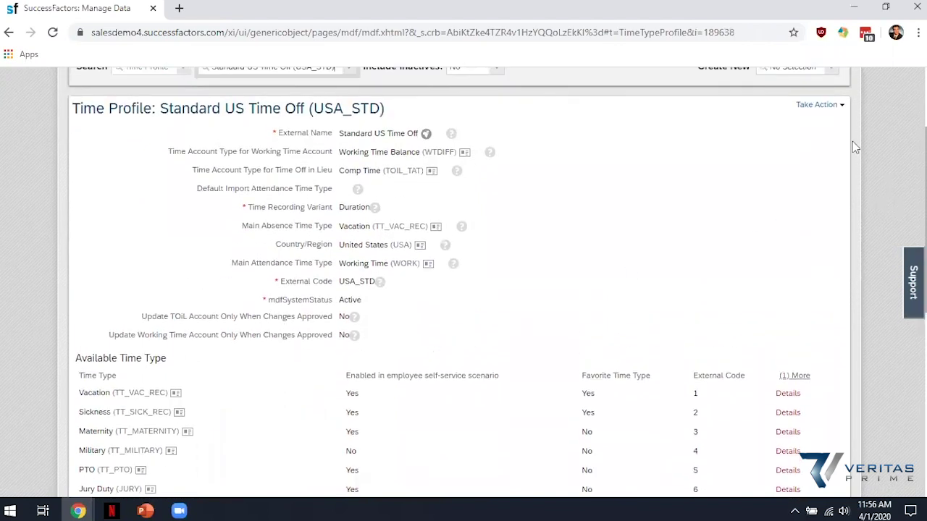
left_click(840, 107)
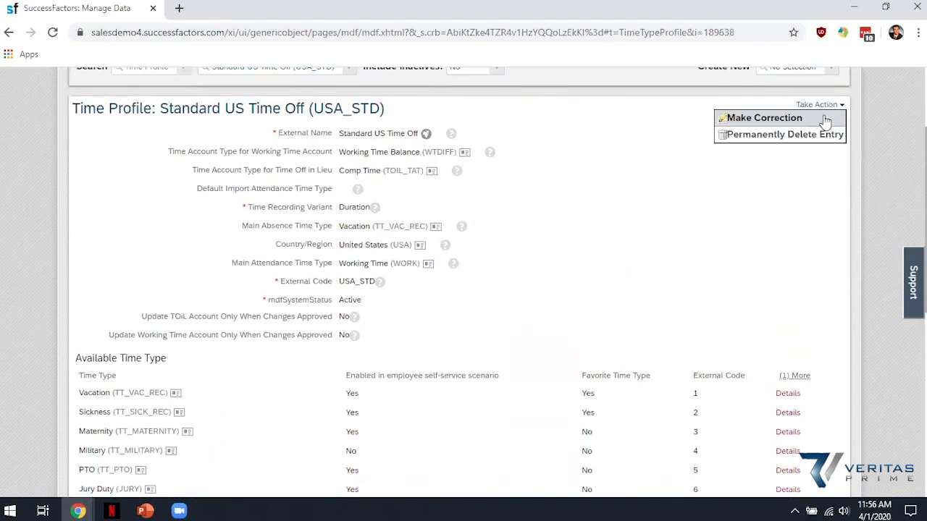
left_click(825, 119)
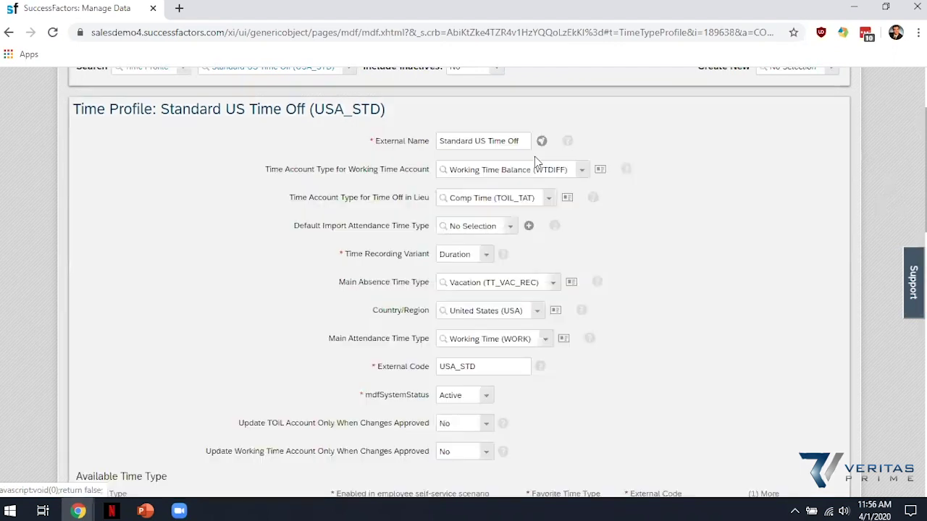
Add COVID19-FMLA-PAID to the profile's available time types with the external code COVID19-FMLA-PAID
scroll(367, 331, "down", 10)
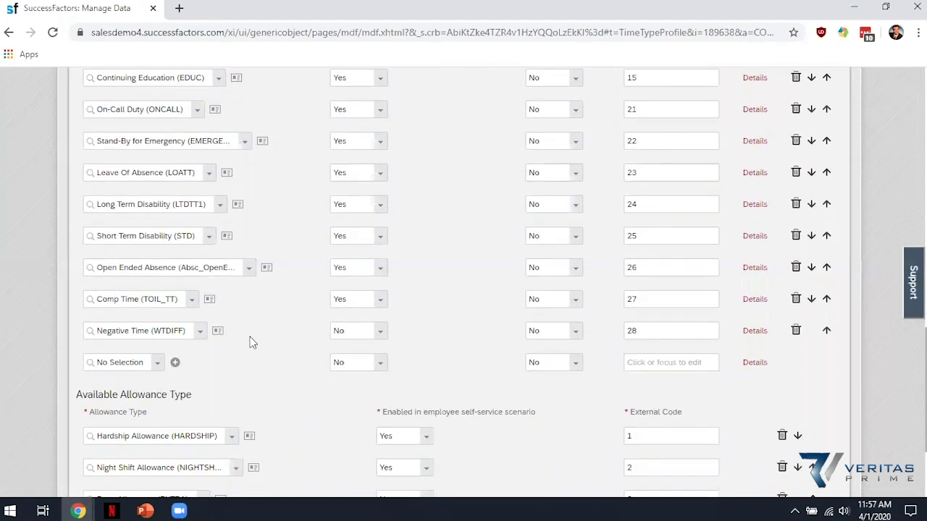
left_click(161, 362)
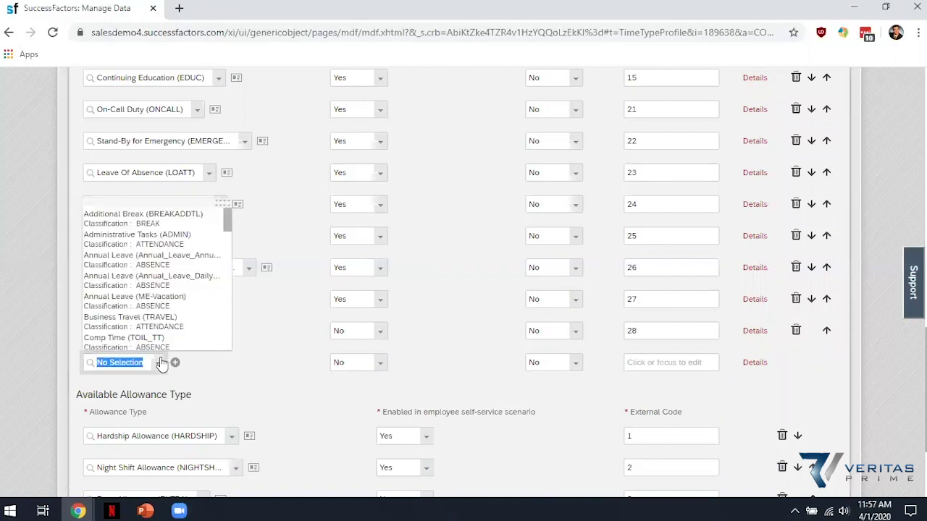
type("covid")
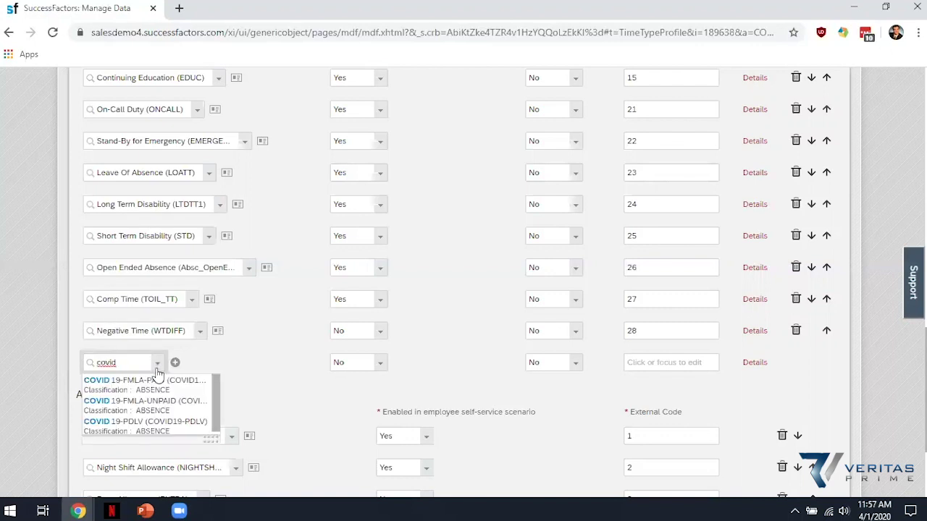
left_click(155, 381)
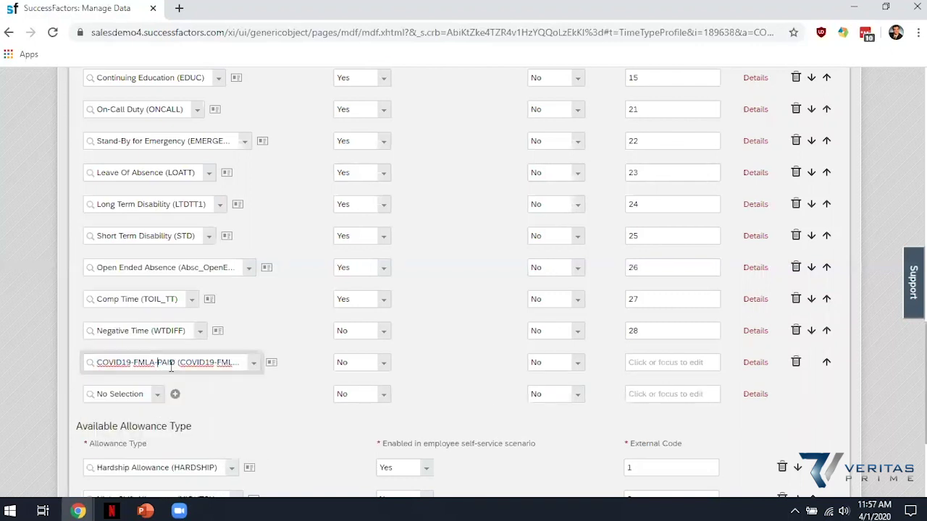
left_click_drag(174, 367, 96, 369)
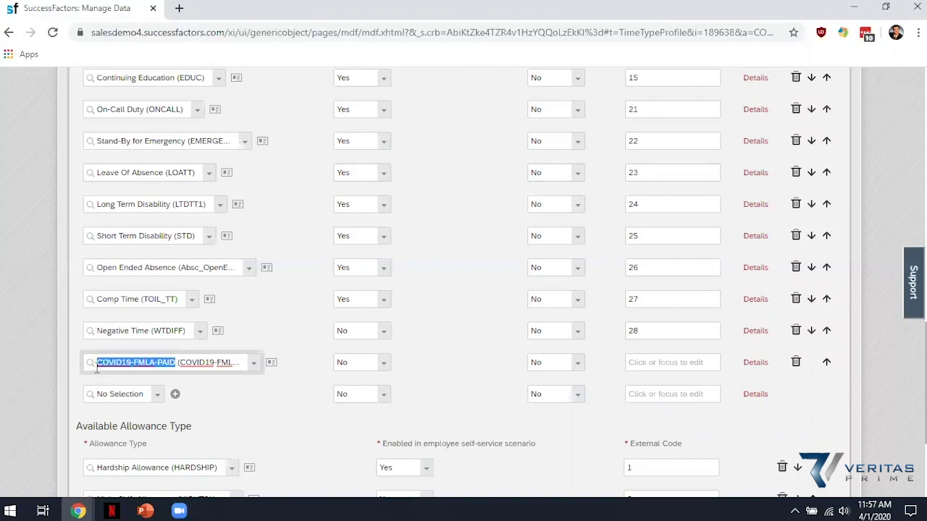
left_click(674, 366)
key("ctrl+v")
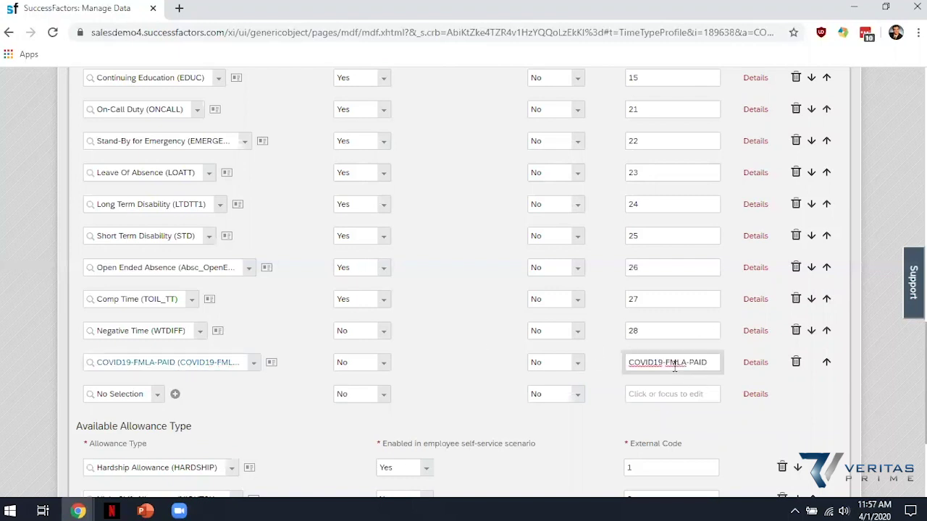
Add COVID19-FMLA-UNPAID to the profile's available time types with the external code COVID19-FMLA-UNPAID
scroll(671, 221, "up", 8)
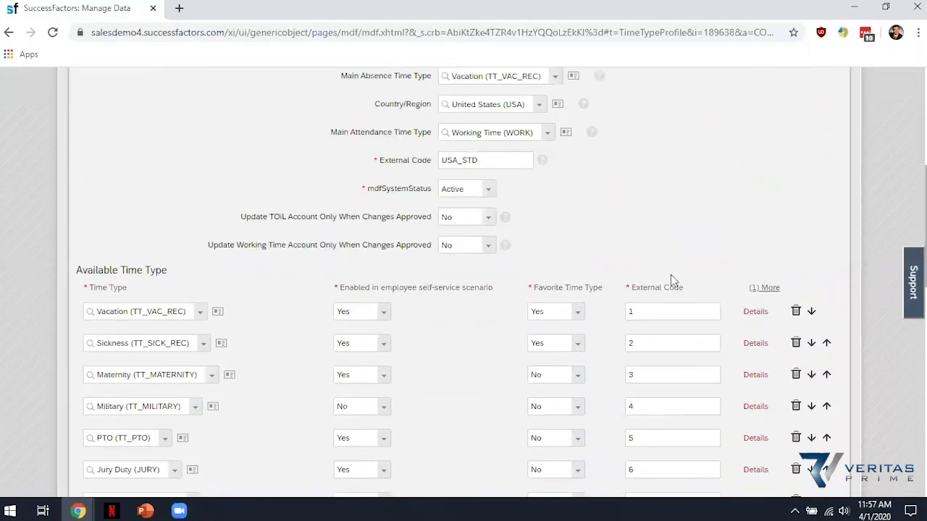
scroll(656, 306, "down", 10)
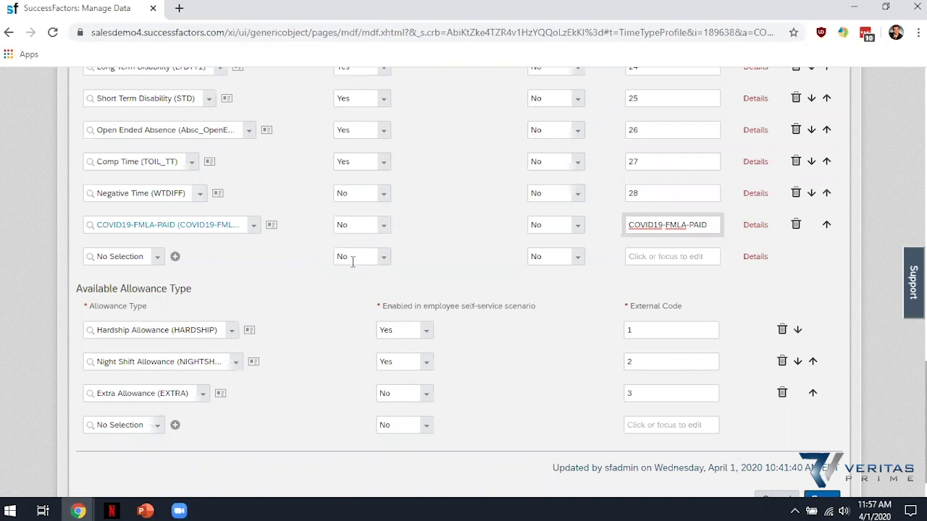
left_click(142, 257)
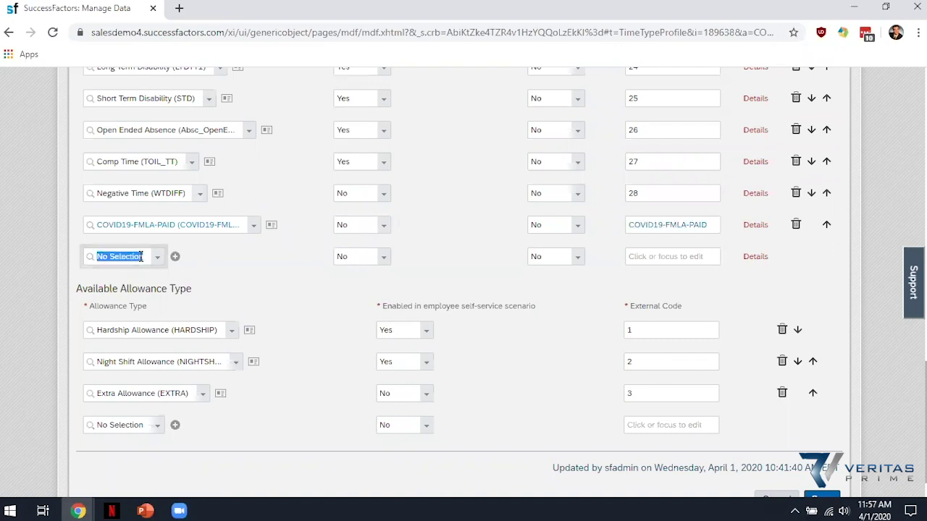
type("covid19")
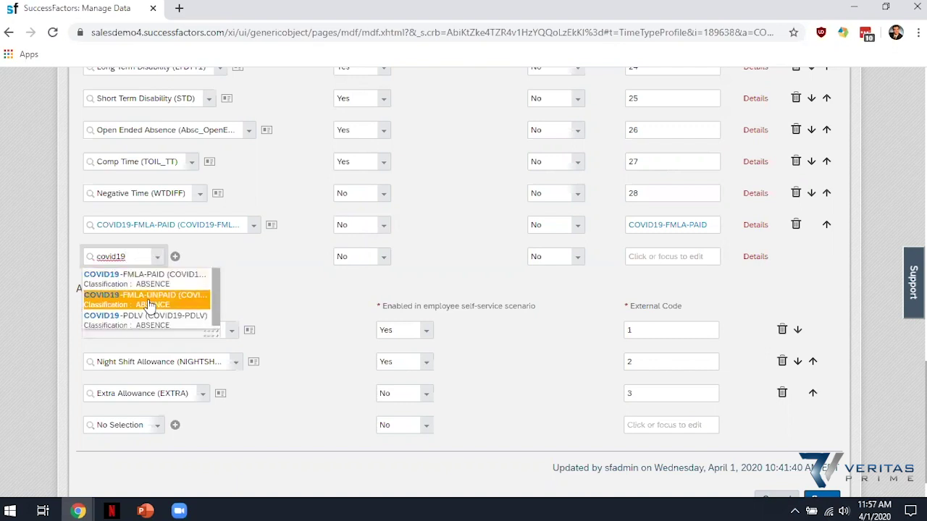
left_click(148, 300)
left_click(174, 257)
left_click_drag(187, 257, 98, 250)
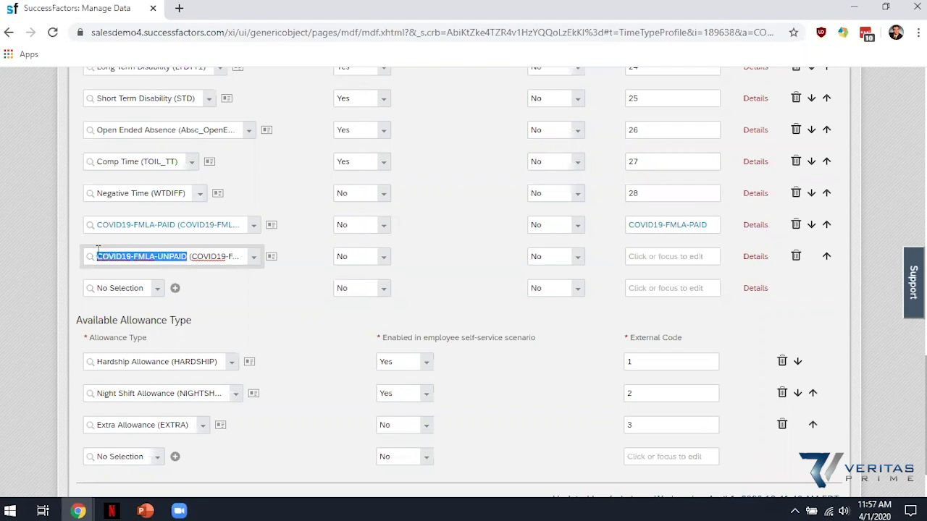
left_click(647, 252)
key("ctrl+v")
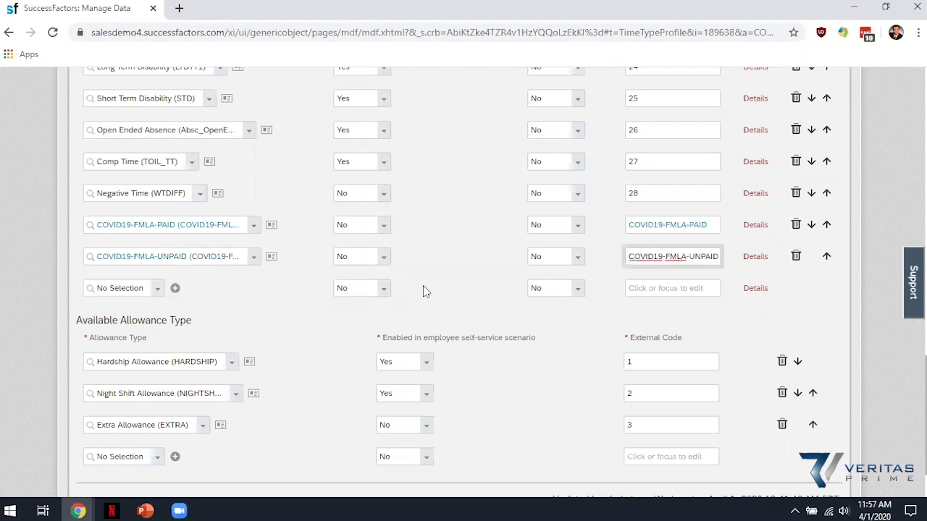
Add COVID19-PDLV to the profile's available time types with the external code COVID19-PDLV
left_click(155, 293)
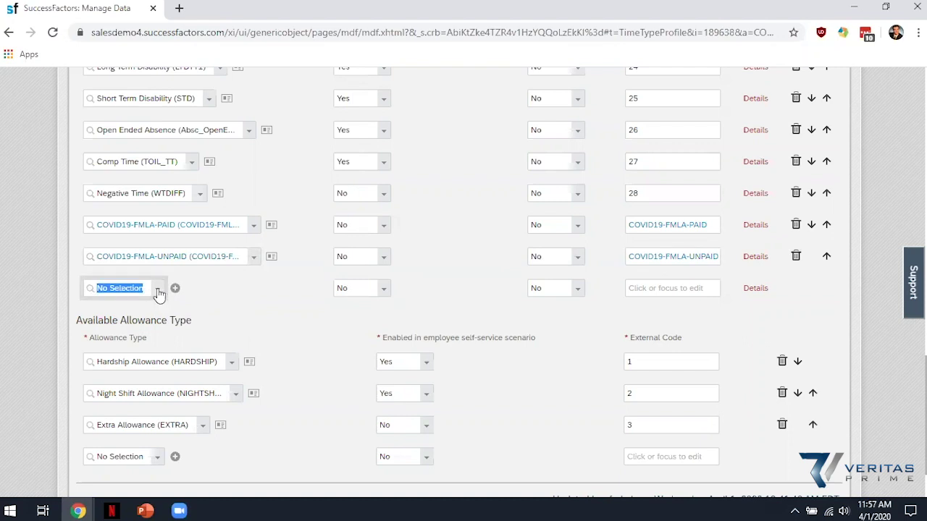
type("covid19")
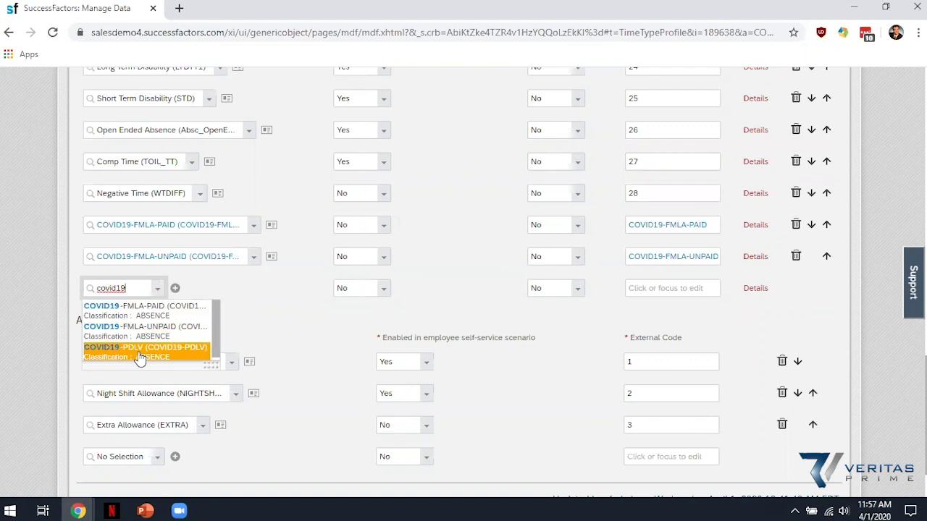
left_click(140, 354)
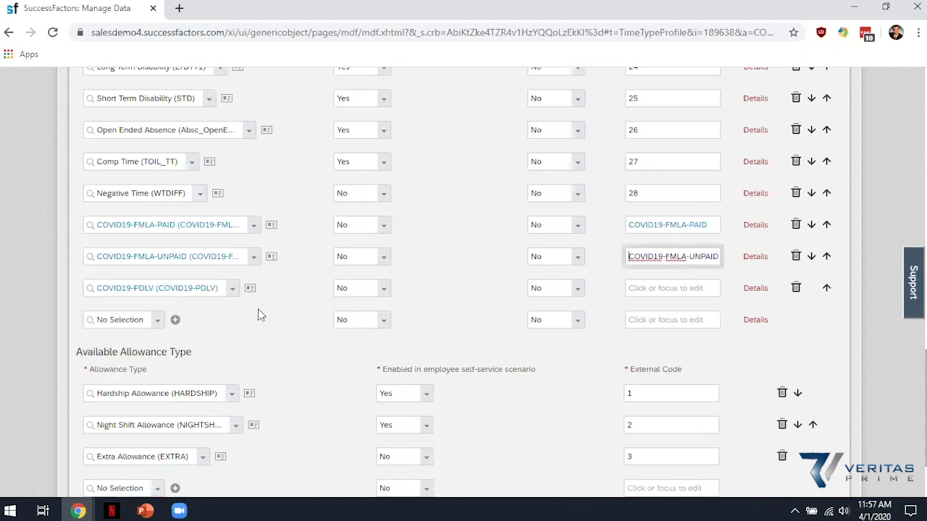
left_click(181, 288)
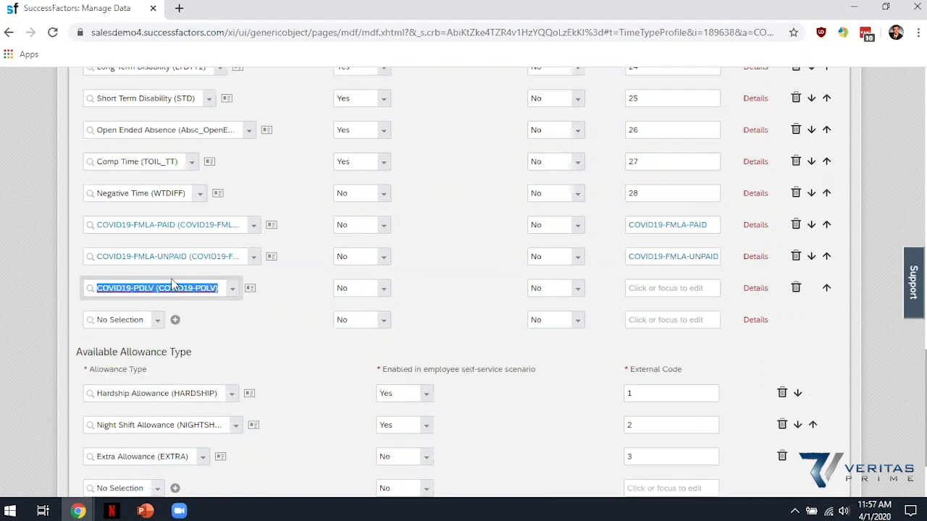
left_click_drag(155, 288, 107, 287)
key("ctrl+c")
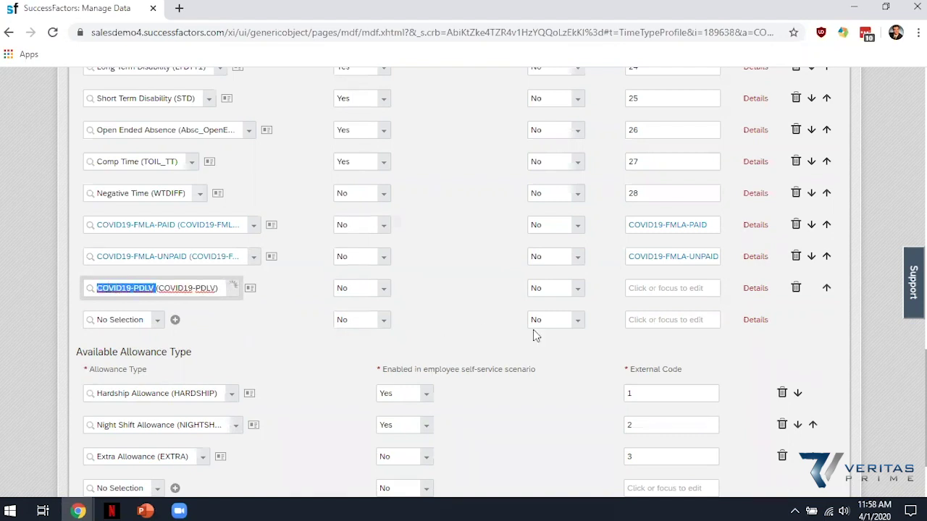
left_click(648, 287)
key("ctrl+v")
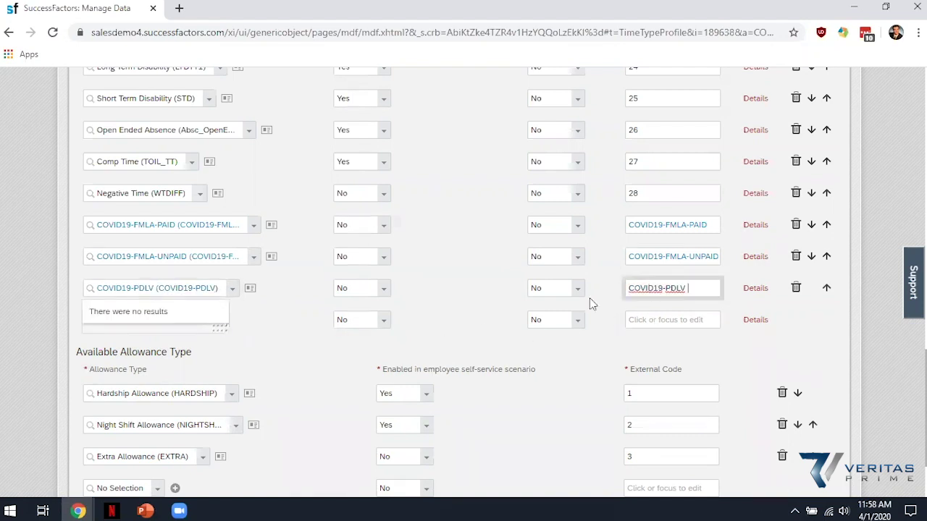
left_click(467, 330)
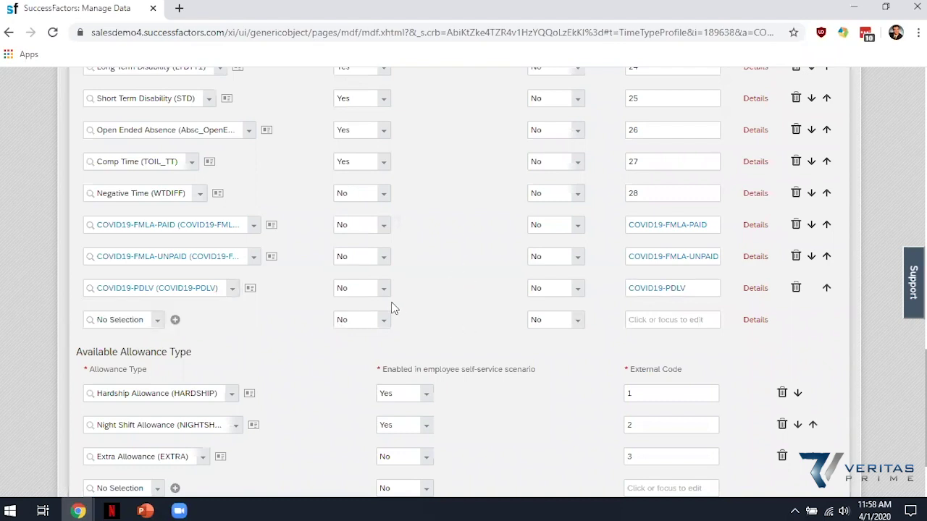
Save the Standard US Time Off time profile and review its available time types and their self-service settings
scroll(347, 247, "up", 1)
scroll(348, 246, "up", 10)
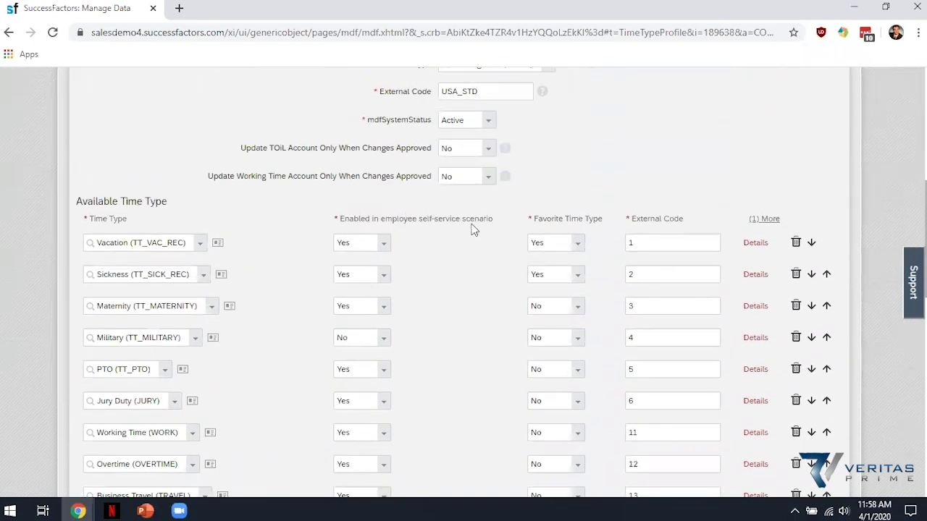
scroll(392, 312, "down", 7)
scroll(392, 314, "down", 2)
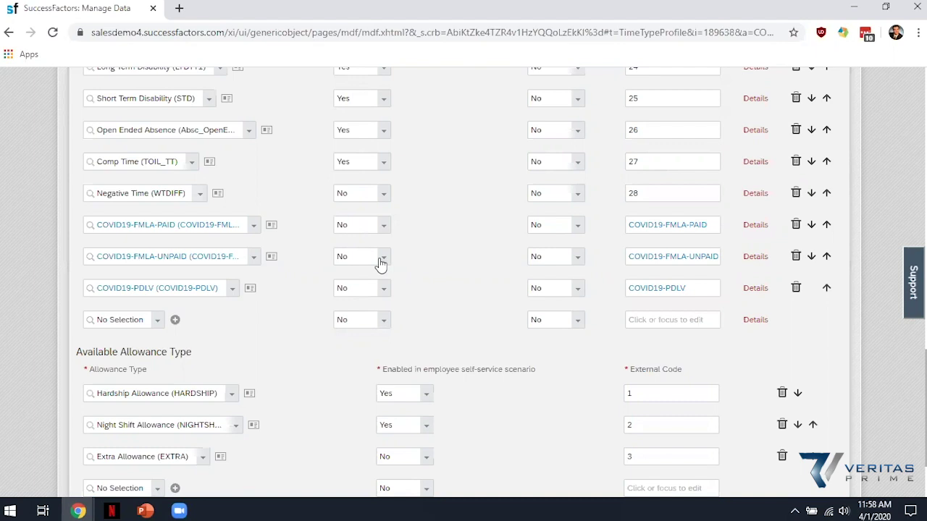
scroll(382, 264, "down", 3)
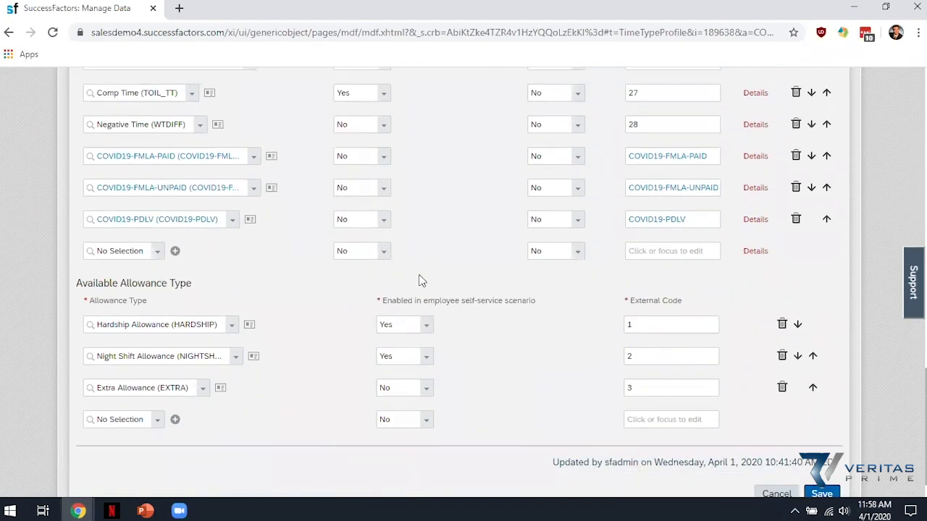
left_click(812, 458)
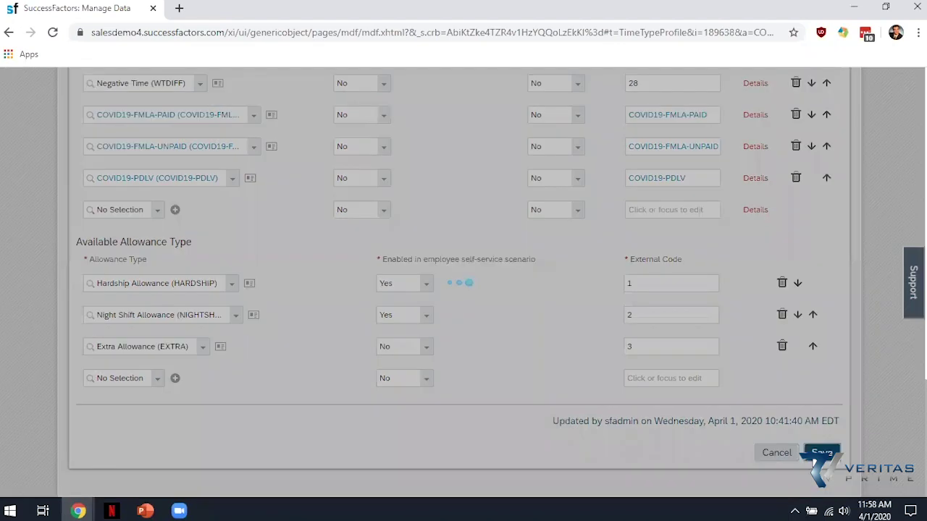
scroll(526, 360, "down", 5)
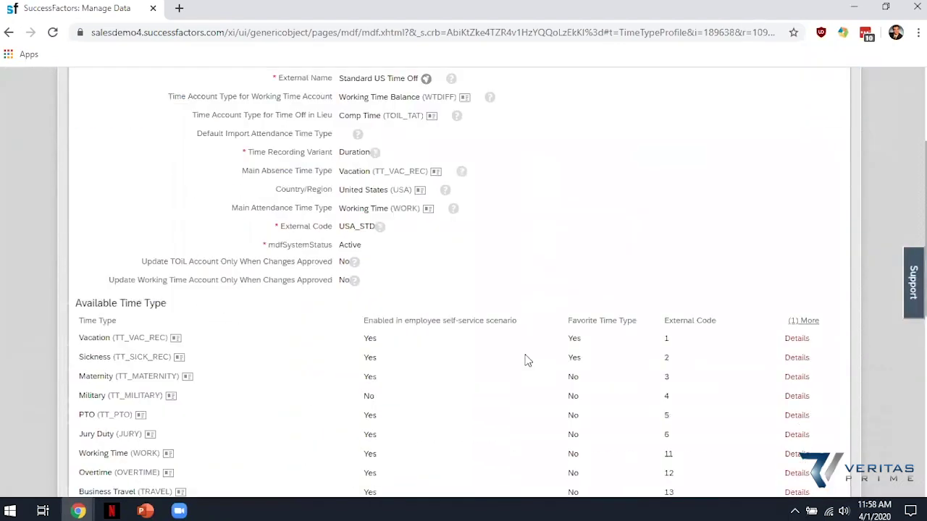
scroll(525, 359, "down", 2)
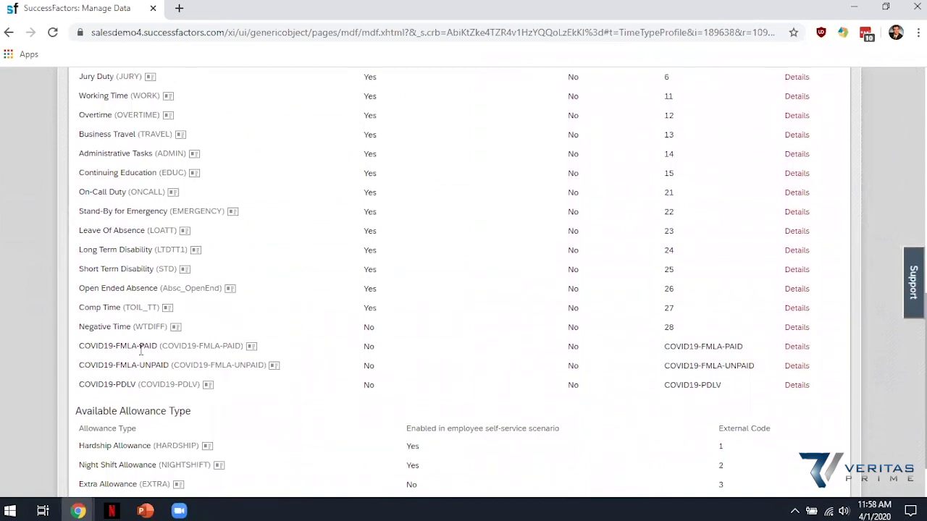
scroll(141, 351, "up", 4)
scroll(142, 362, "down", 4)
scroll(152, 382, "up", 7)
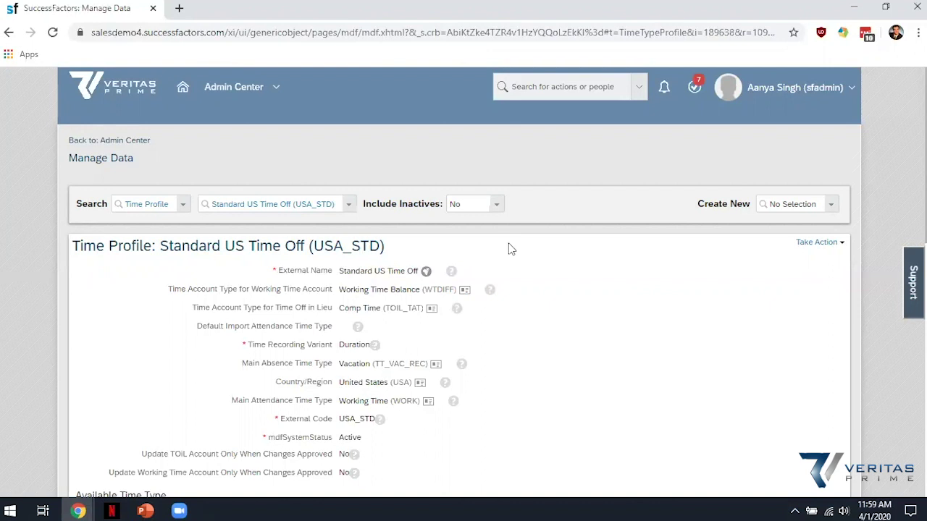
Search for the employee by first name, open the time section of her profile and go to the administration of her time records
left_click(549, 88)
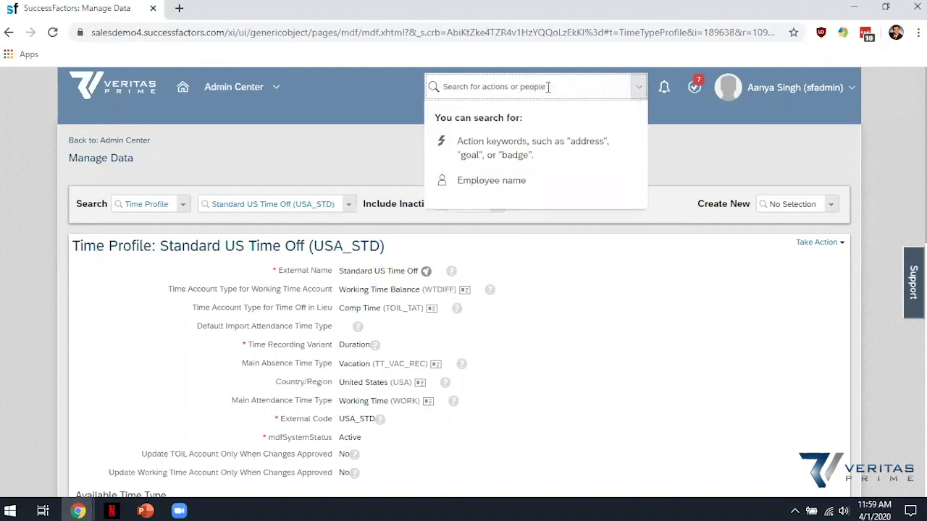
type("janice")
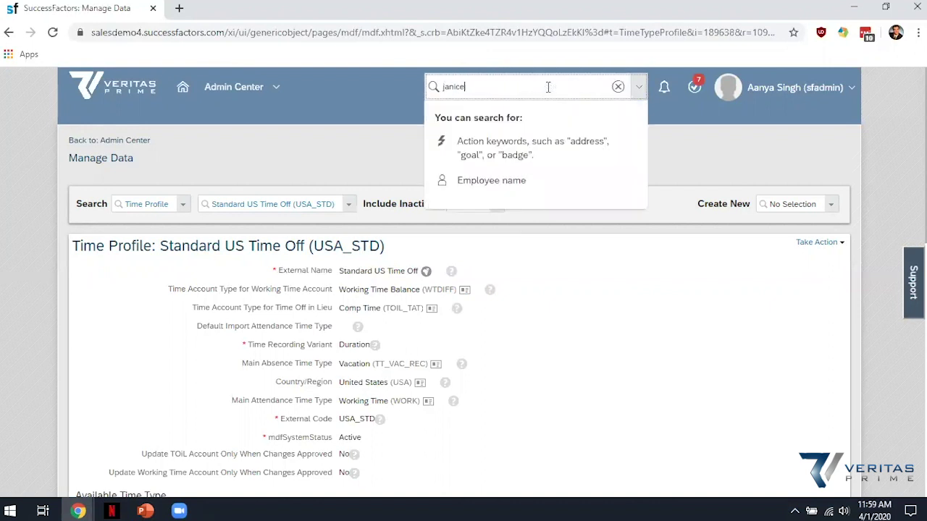
left_click(530, 114)
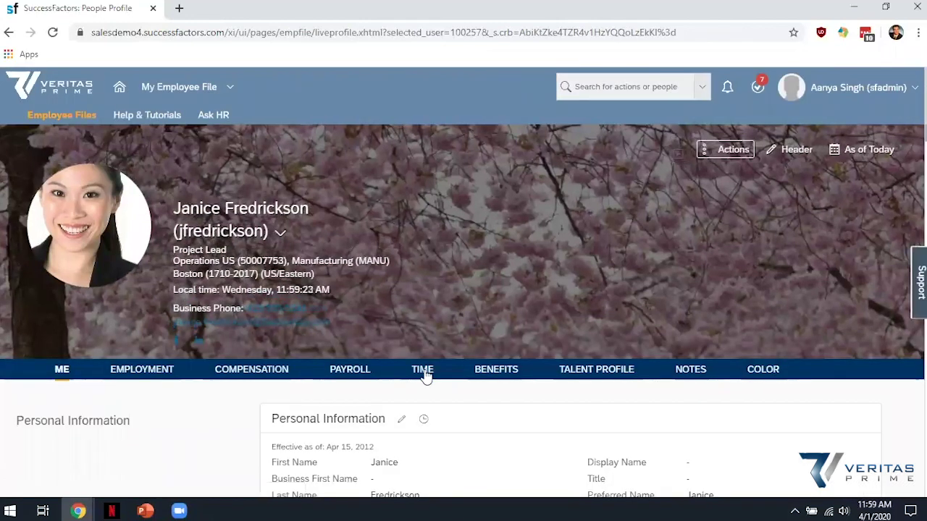
left_click(424, 371)
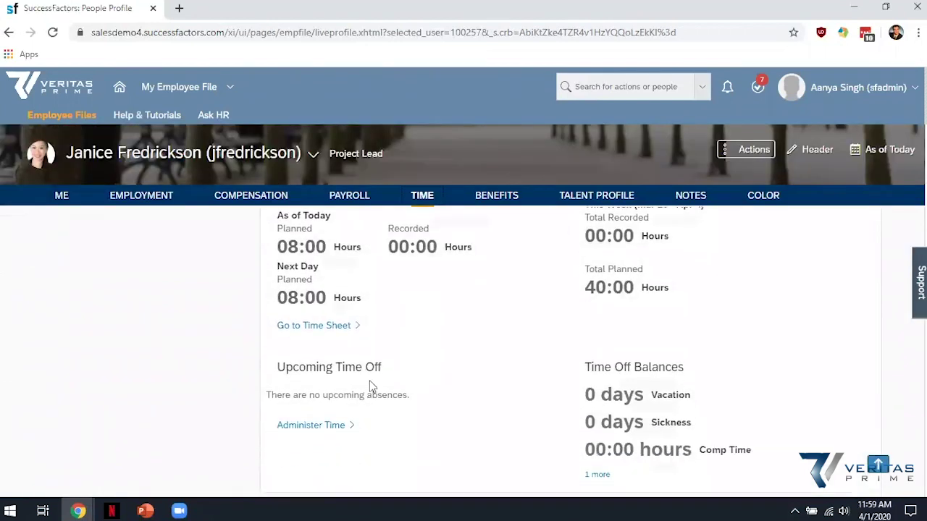
left_click(318, 426)
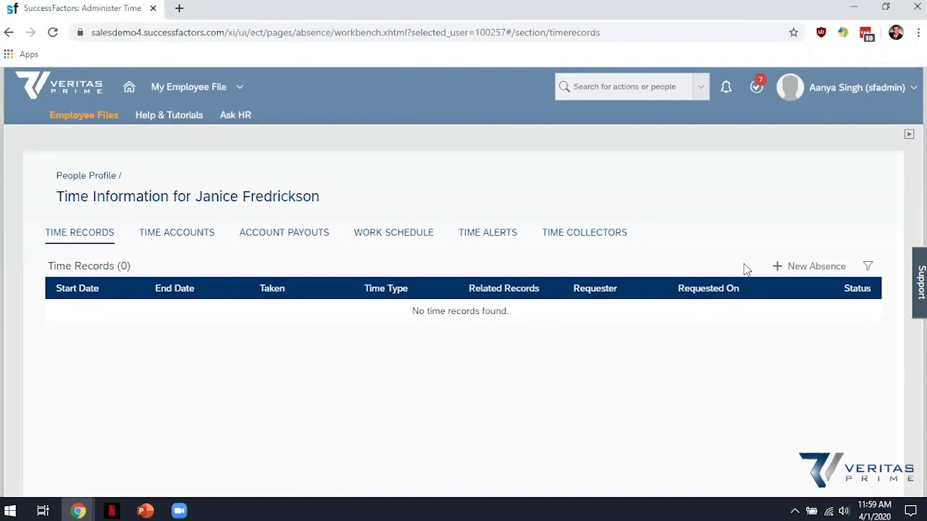
Start a new absence for the employee and select COVID19-FMLA-PAID as its time type to test the take rule
left_click(802, 269)
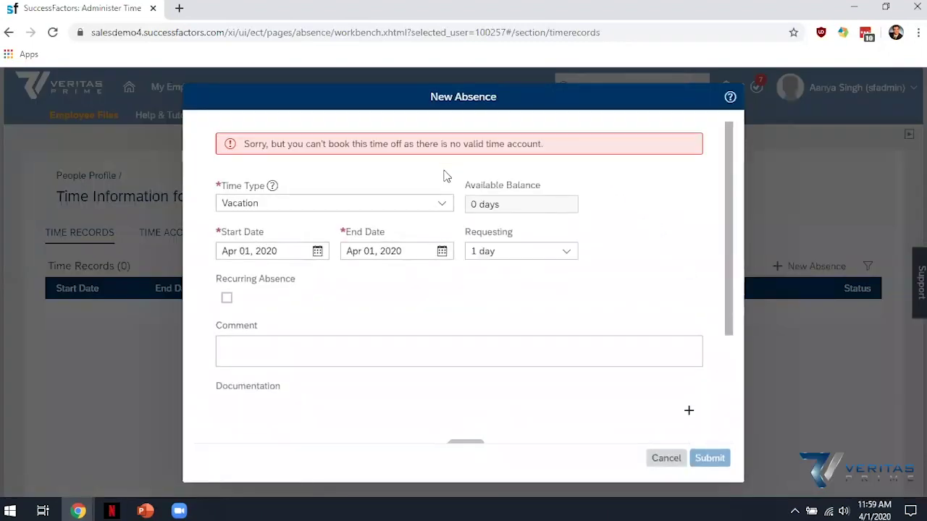
left_click(443, 203)
scroll(331, 351, "down", 2)
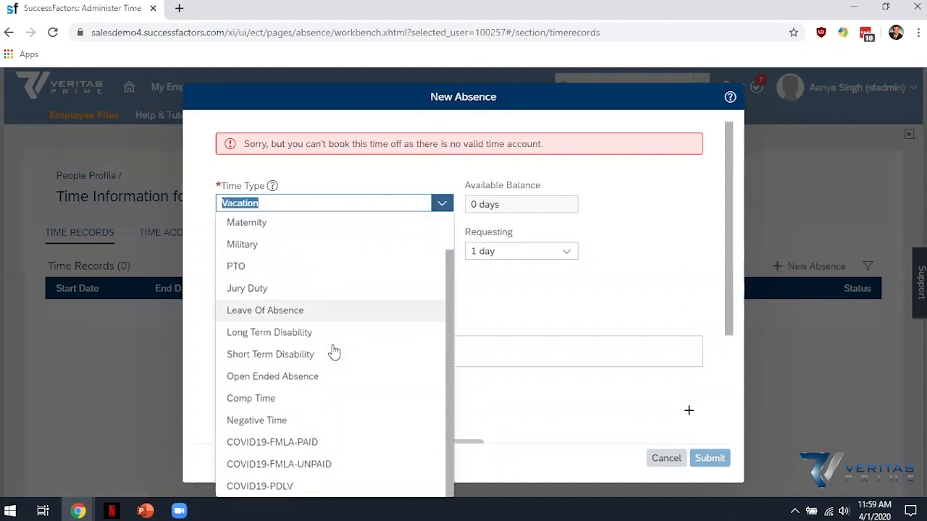
left_click(308, 444)
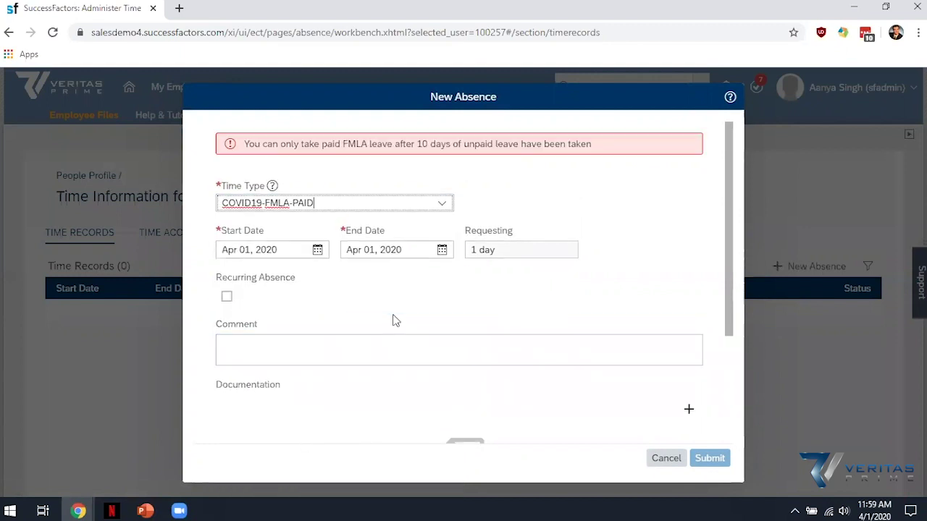
Switch the absence to COVID19-FMLA-UNPAID and test its take rule with end dates of Apr 12, Apr 14 and Apr 15, 2020
left_click(434, 207)
scroll(334, 340, "down", 1)
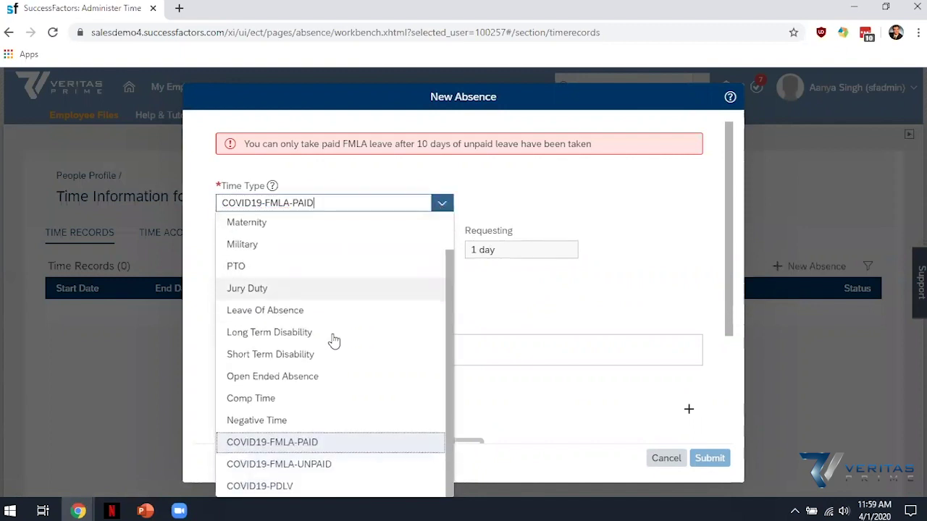
left_click(325, 461)
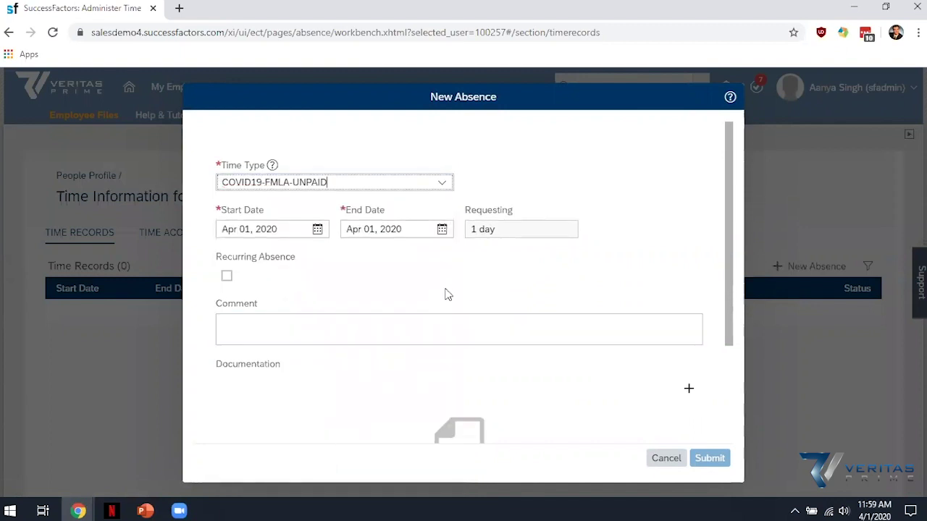
left_click(443, 219)
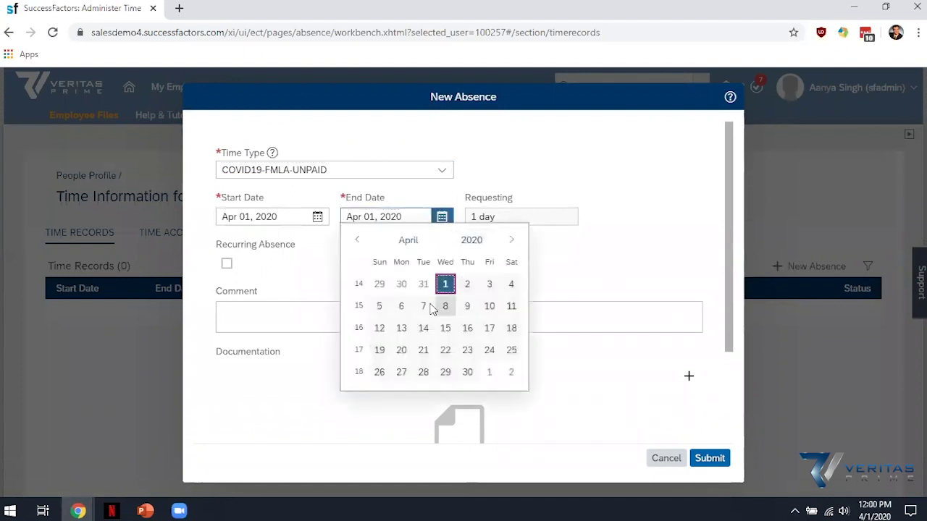
left_click(381, 330)
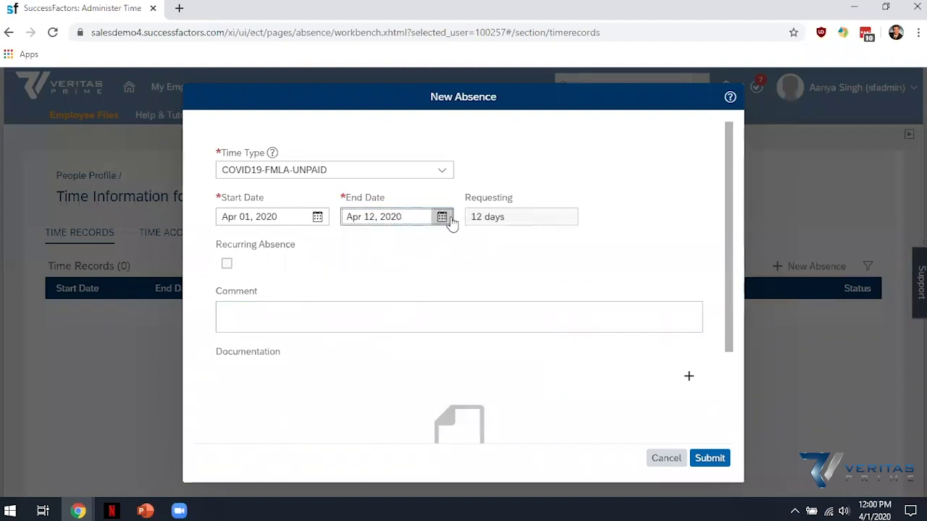
left_click(443, 218)
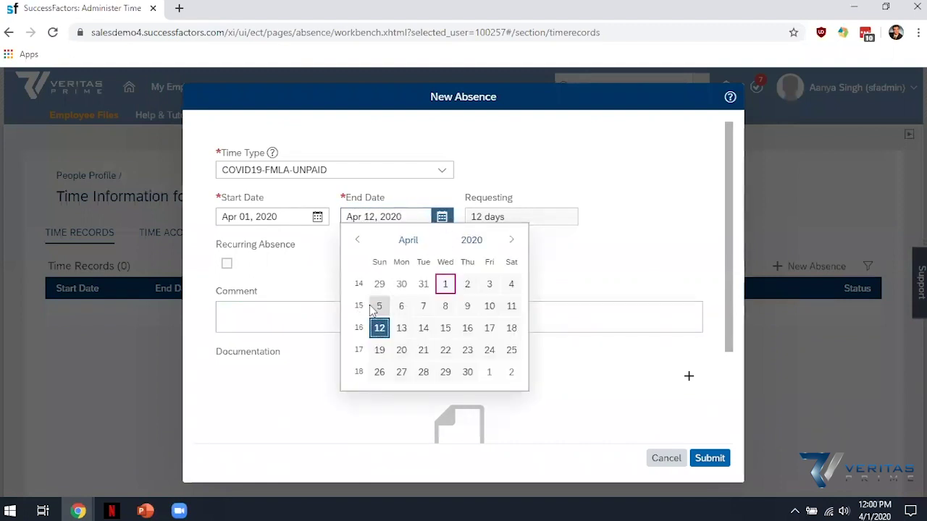
left_click(423, 330)
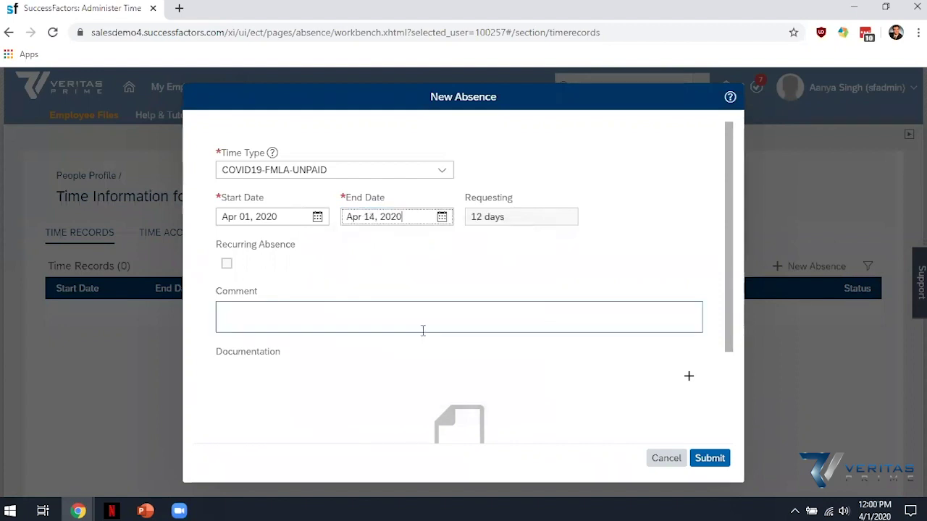
left_click(443, 223)
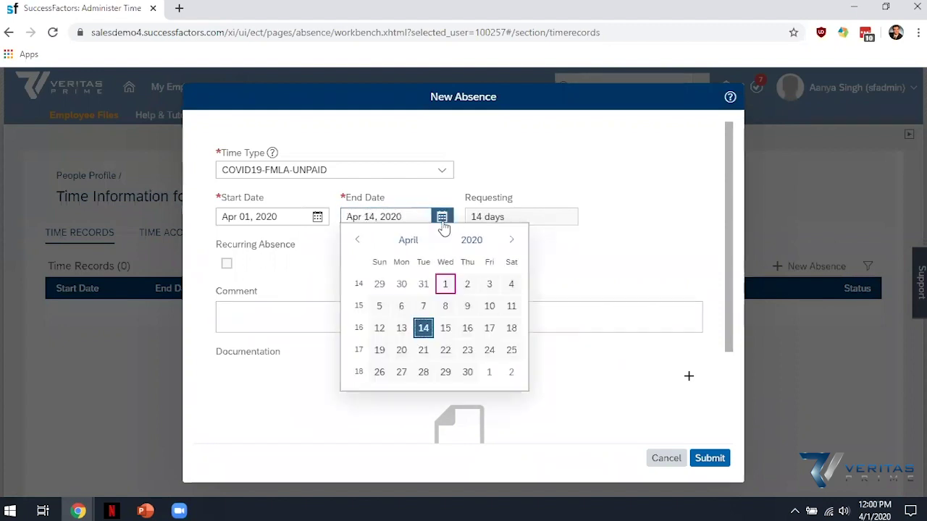
left_click(446, 330)
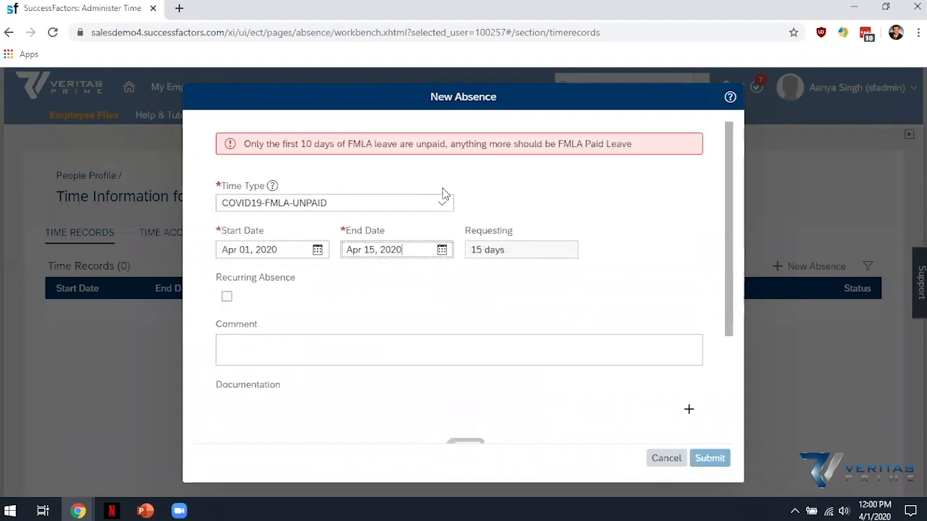
Switch the absence to COVID19-PDLV and test its take rule with end dates of Apr 14 and Apr 16, 2020
left_click(442, 204)
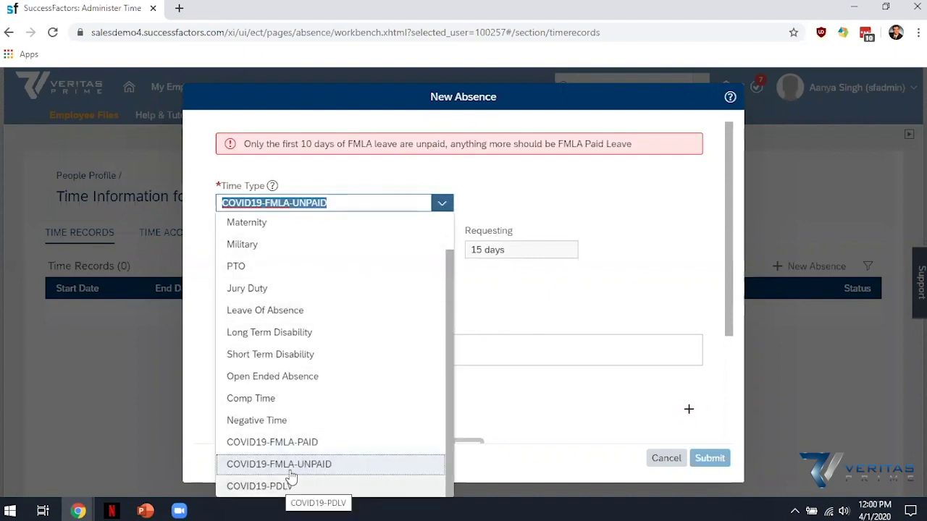
left_click(290, 484)
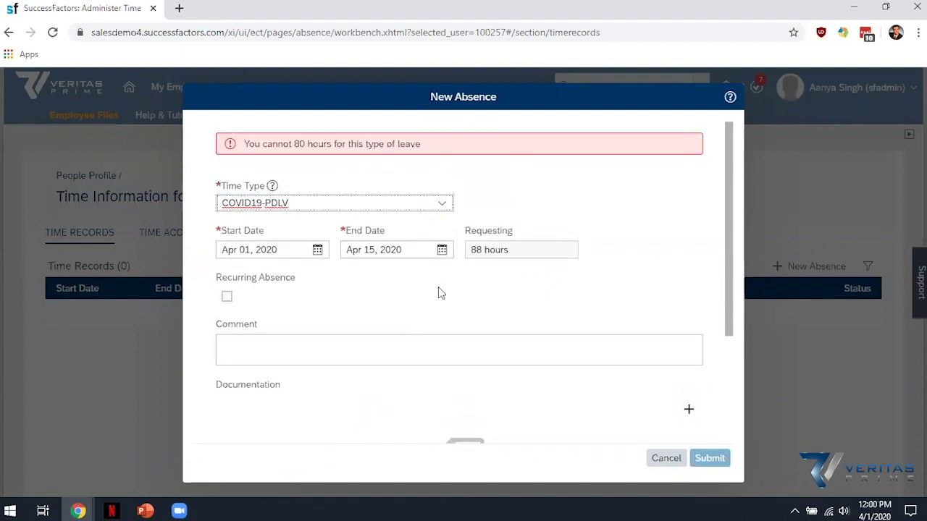
left_click(448, 252)
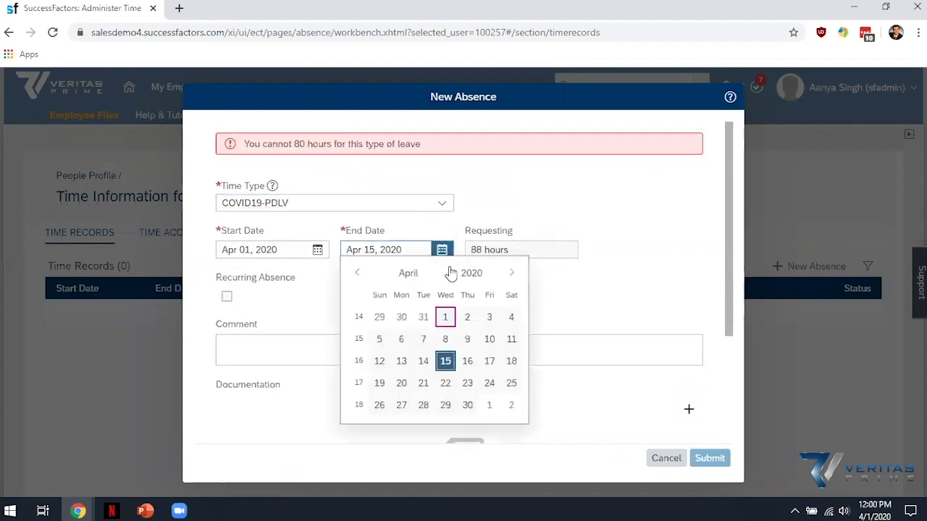
left_click(423, 366)
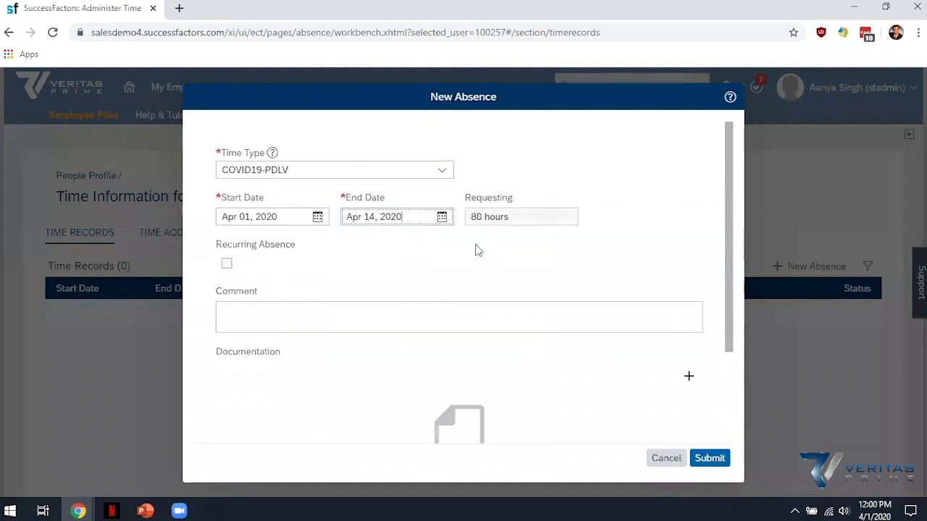
left_click(442, 216)
left_click(467, 328)
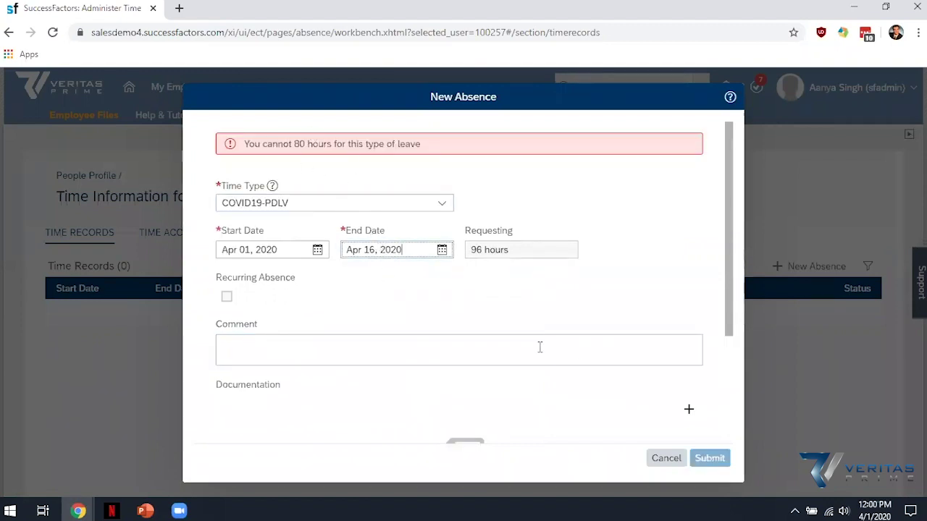
scroll(532, 376, "down", 1)
scroll(499, 322, "up", 1)
left_click(442, 251)
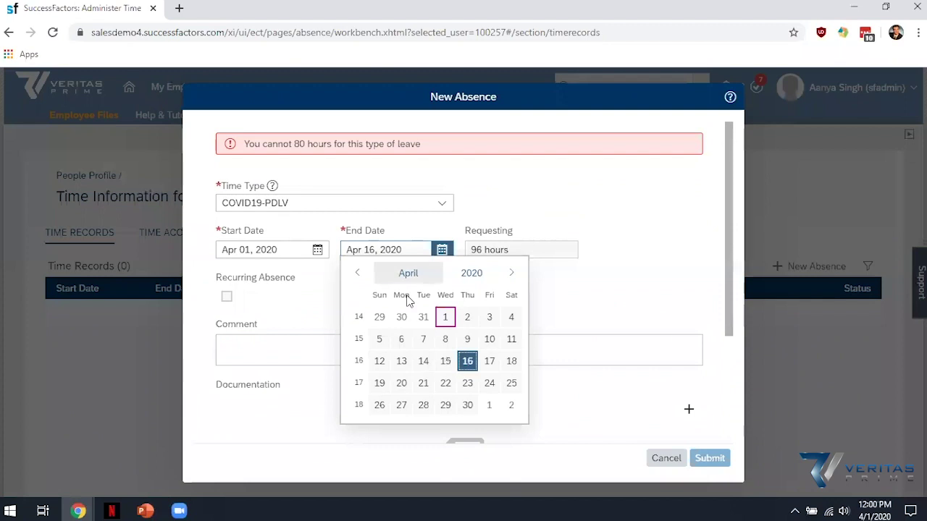
Set the absence to COVID19-FMLA-UNPAID with an end date of Apr 14, 2020 and submit the request
left_click(442, 202)
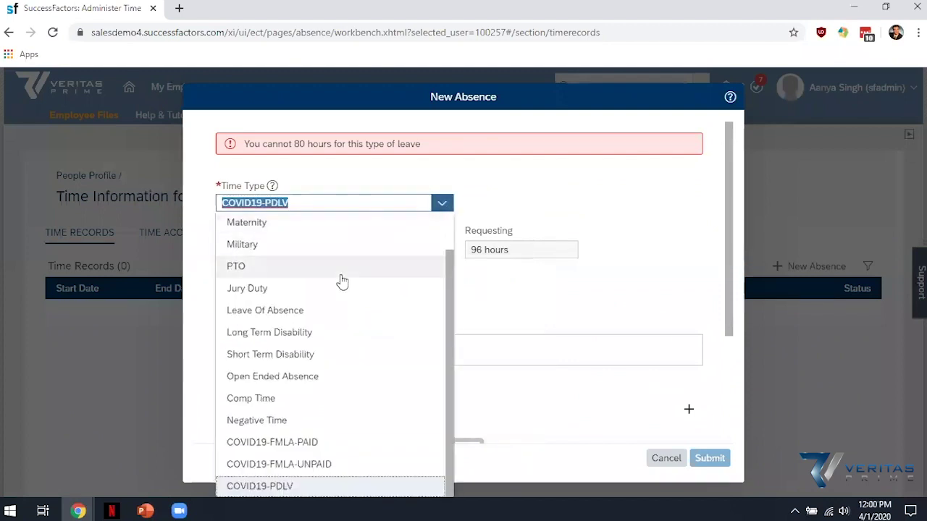
left_click(320, 464)
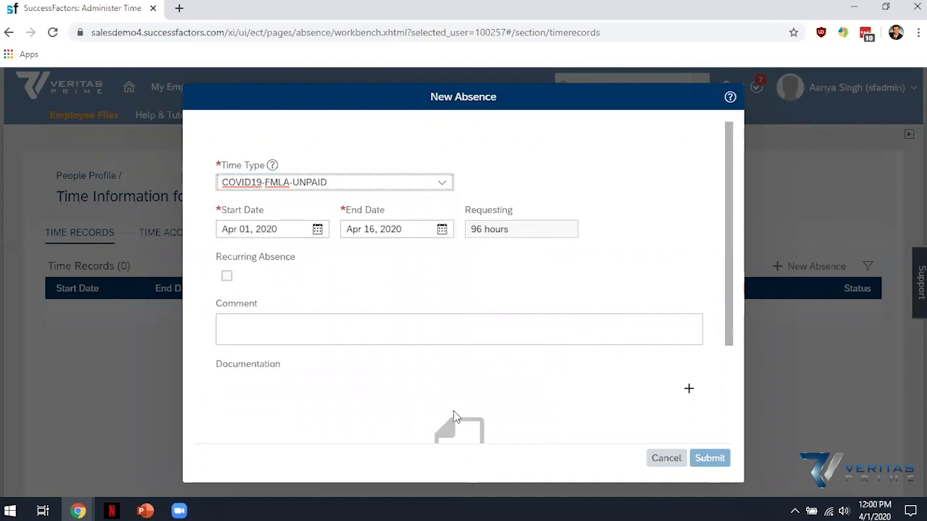
left_click(441, 250)
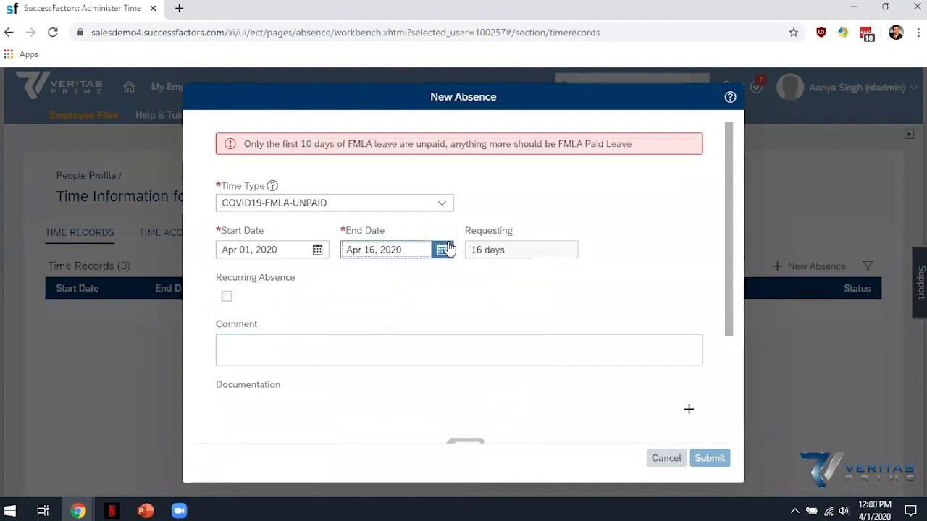
left_click(423, 361)
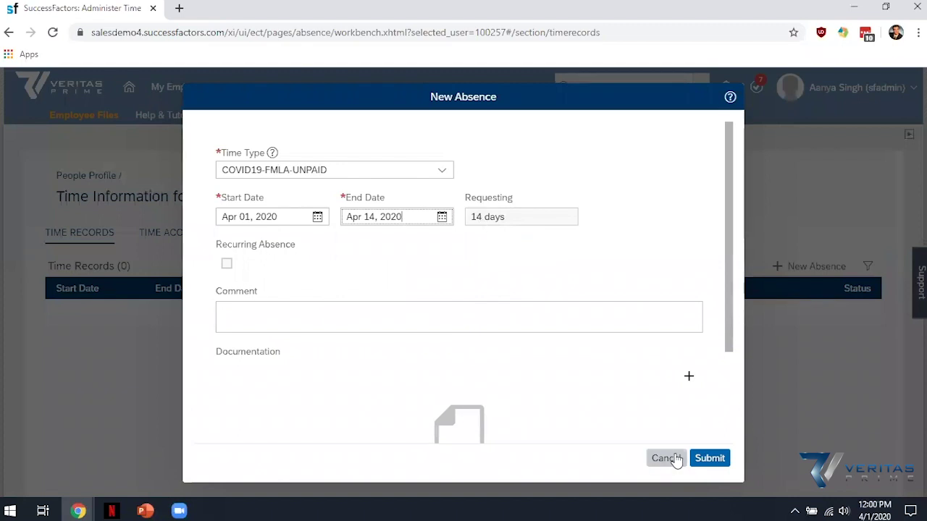
left_click(713, 467)
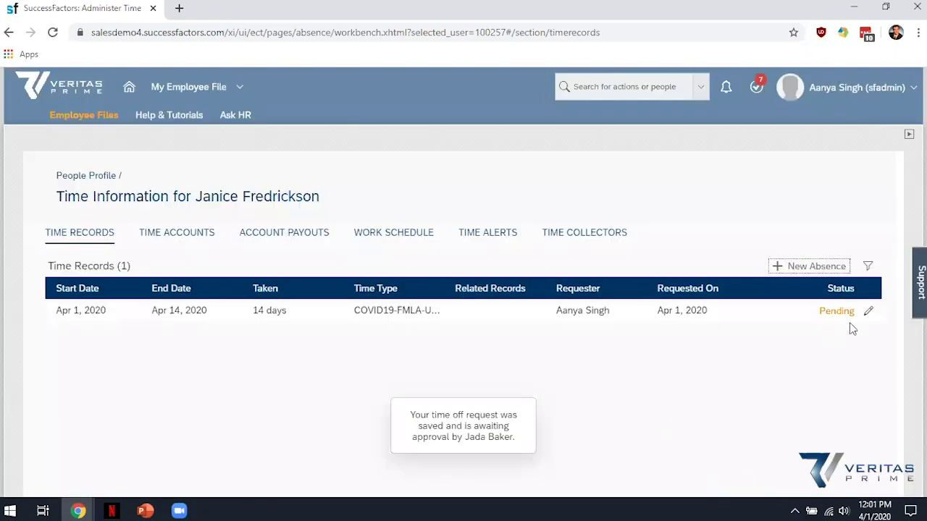
Review the submitted absence in its edit form and its request details, closing both without changes
left_click(868, 312)
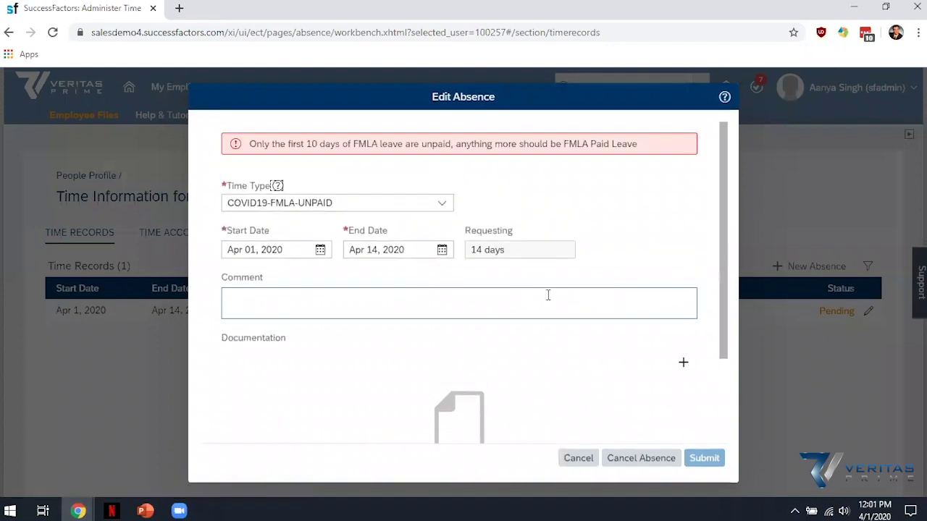
scroll(383, 341, "down", 1)
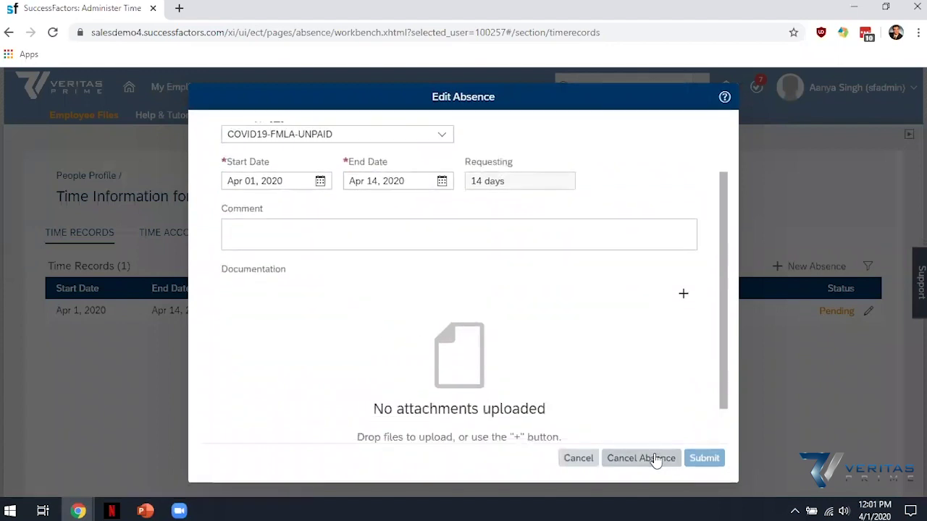
scroll(507, 319, "up", 1)
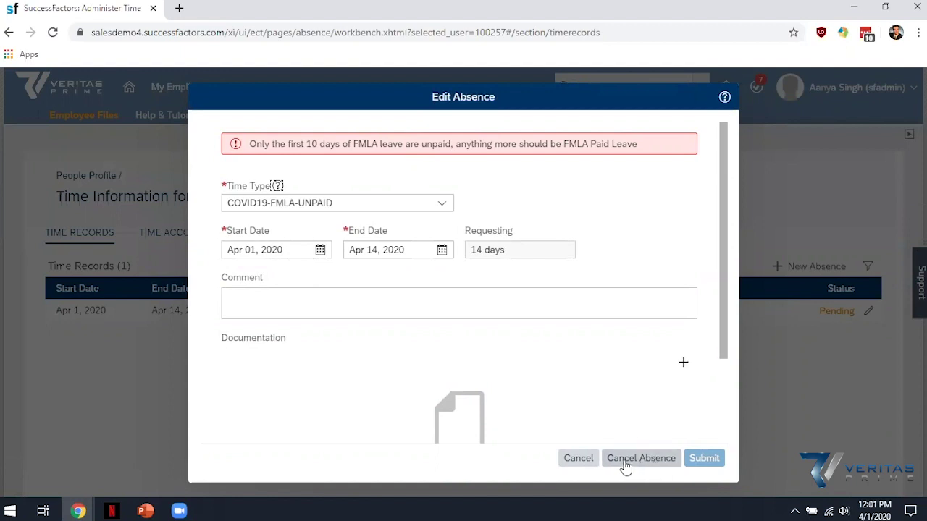
left_click(580, 458)
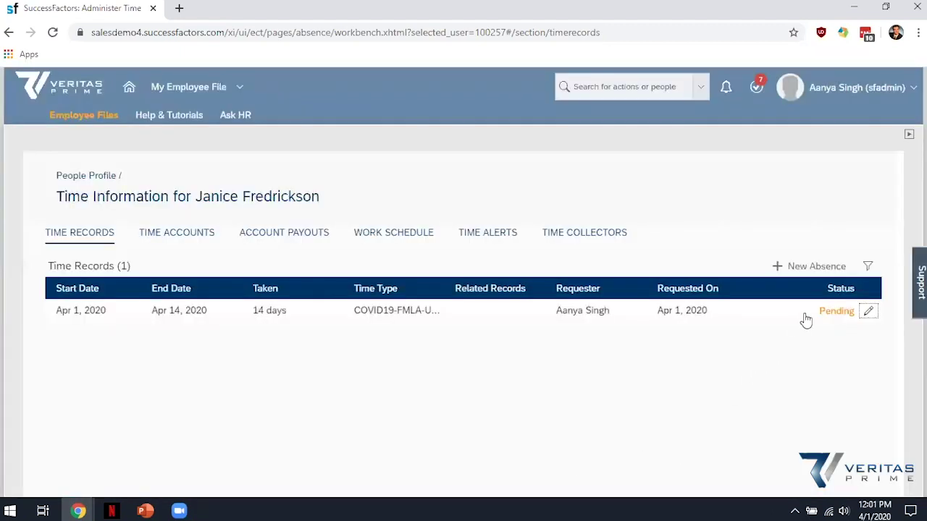
left_click(816, 311)
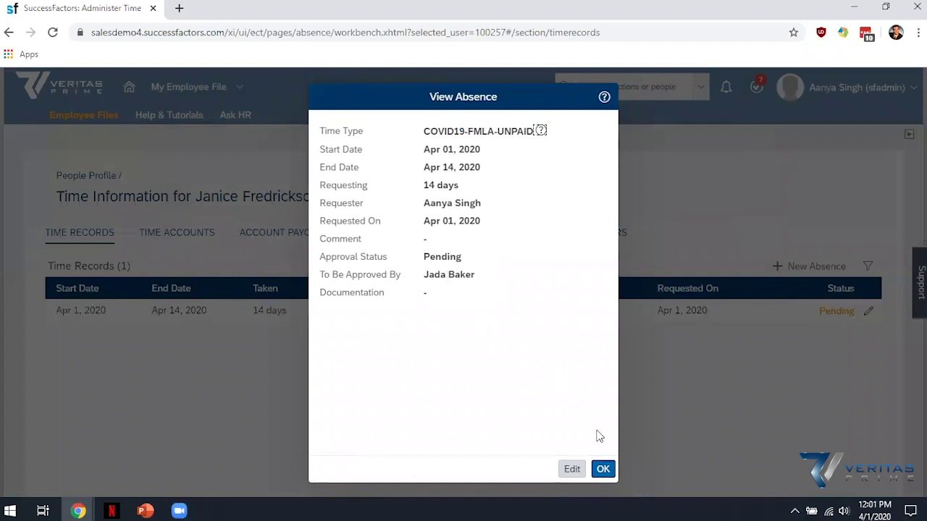
left_click(603, 469)
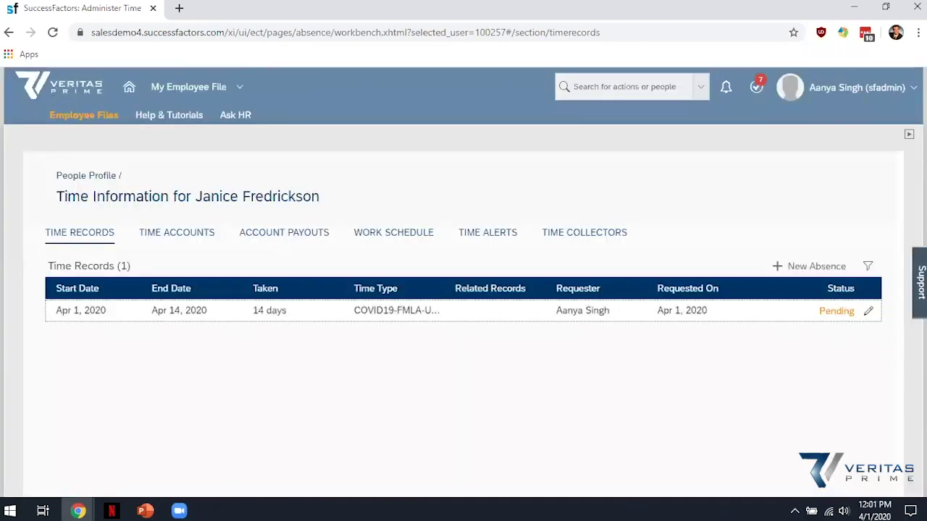